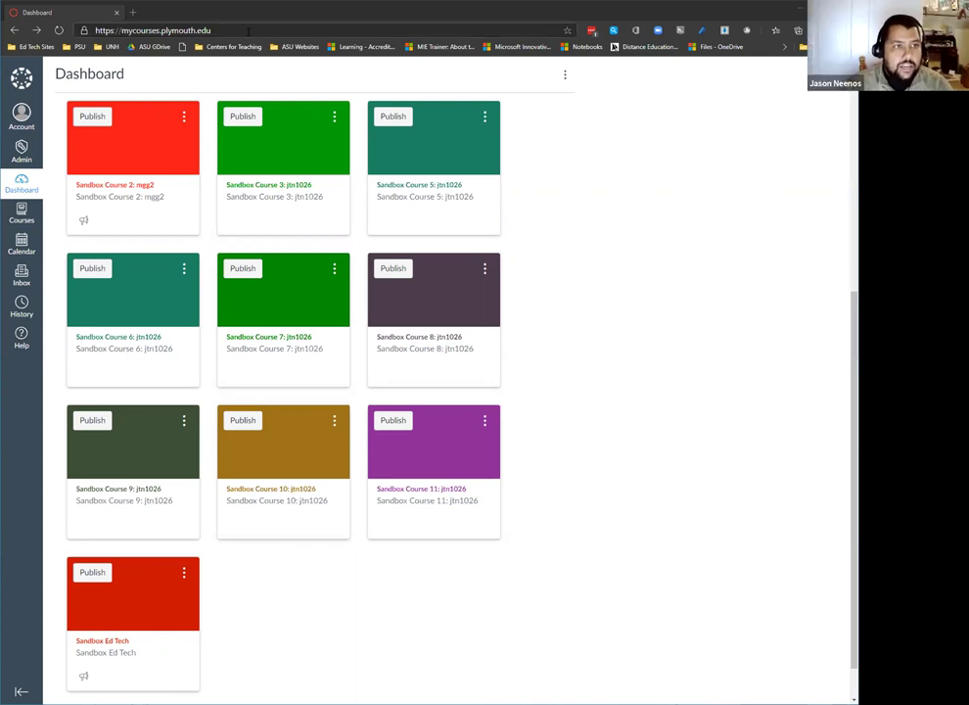
key(ctrl+l)
key(alt+Tab)
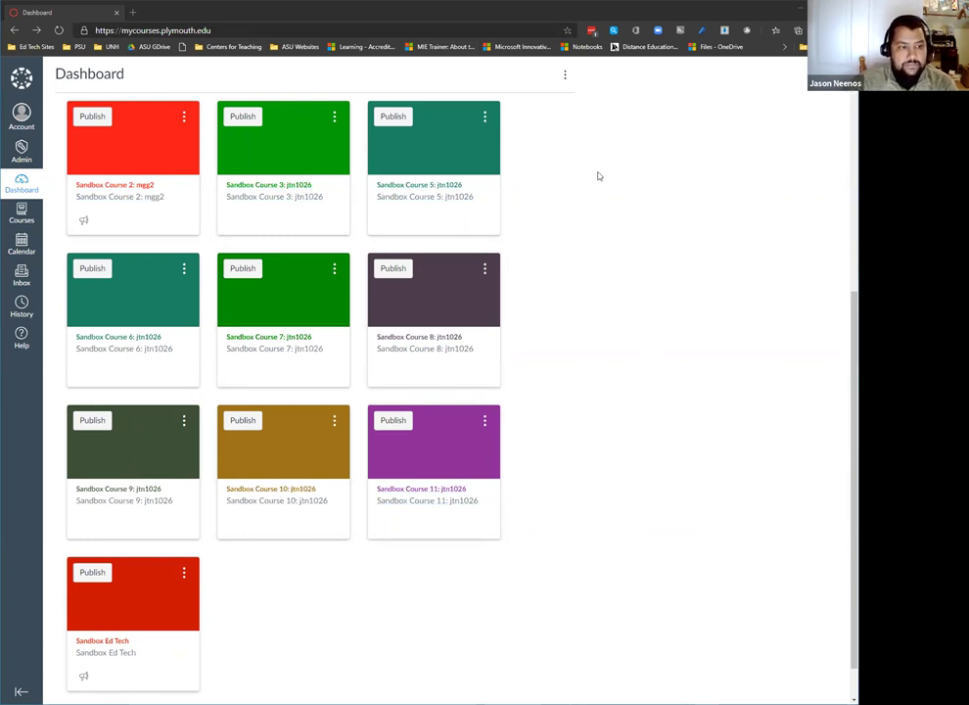
Open Sandbox Course 6 from the dashboard and collapse its Welcome to myCourses module
click(134, 349)
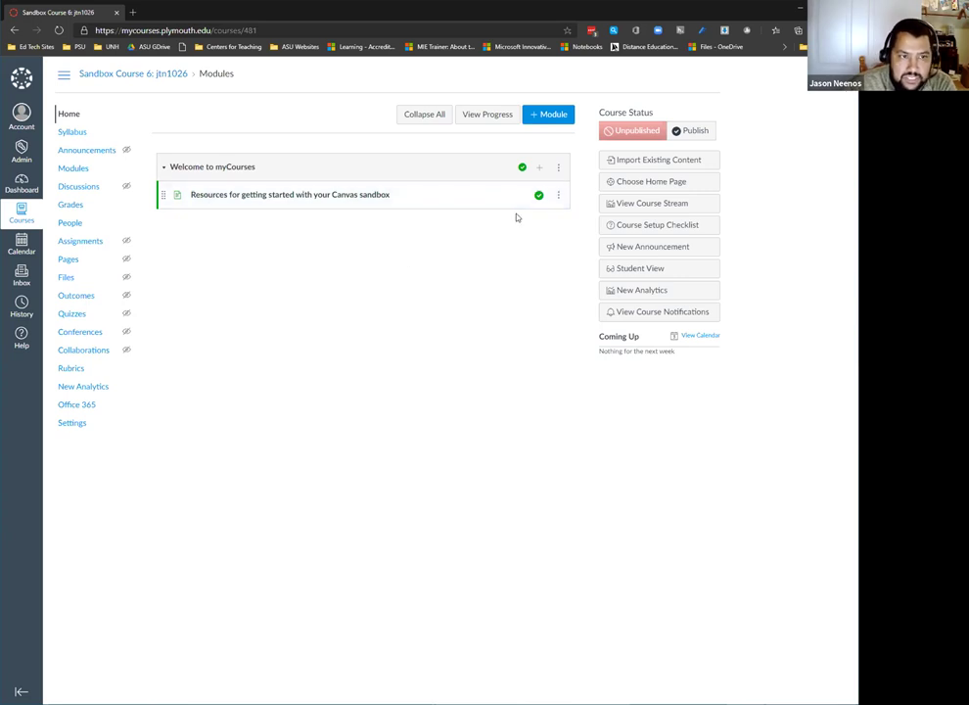
click(223, 167)
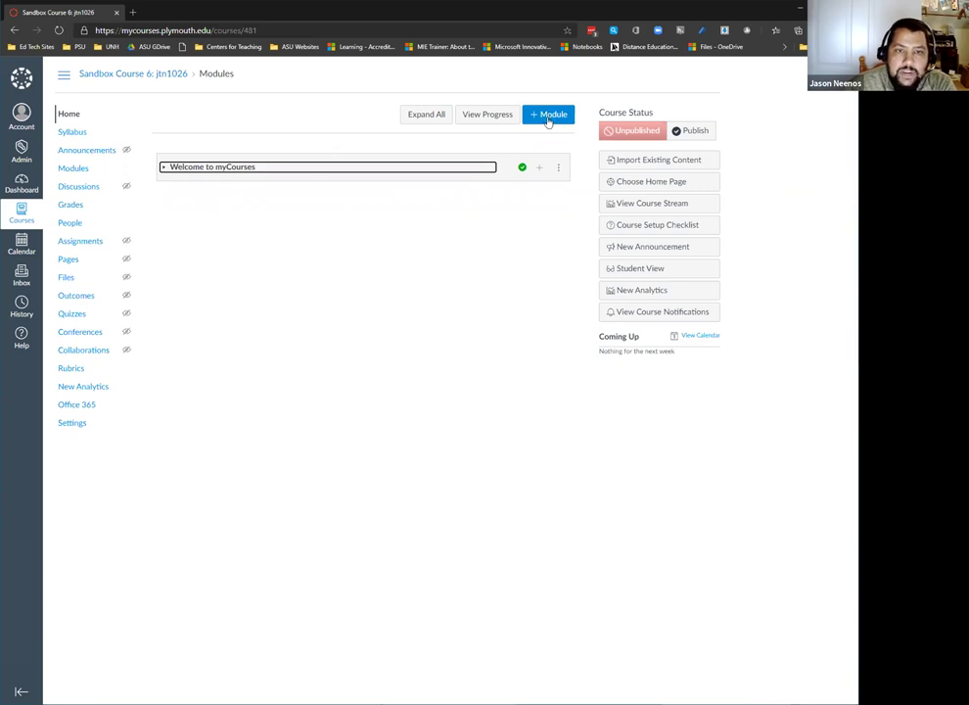
Start a new course module and name it Module 1
click(549, 116)
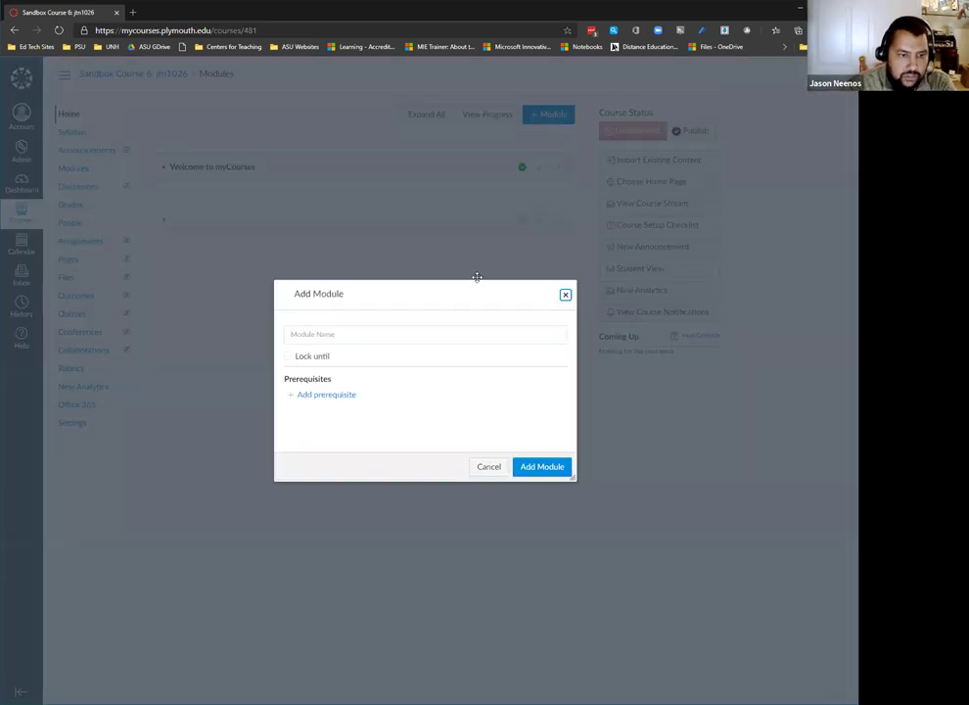
click(435, 338)
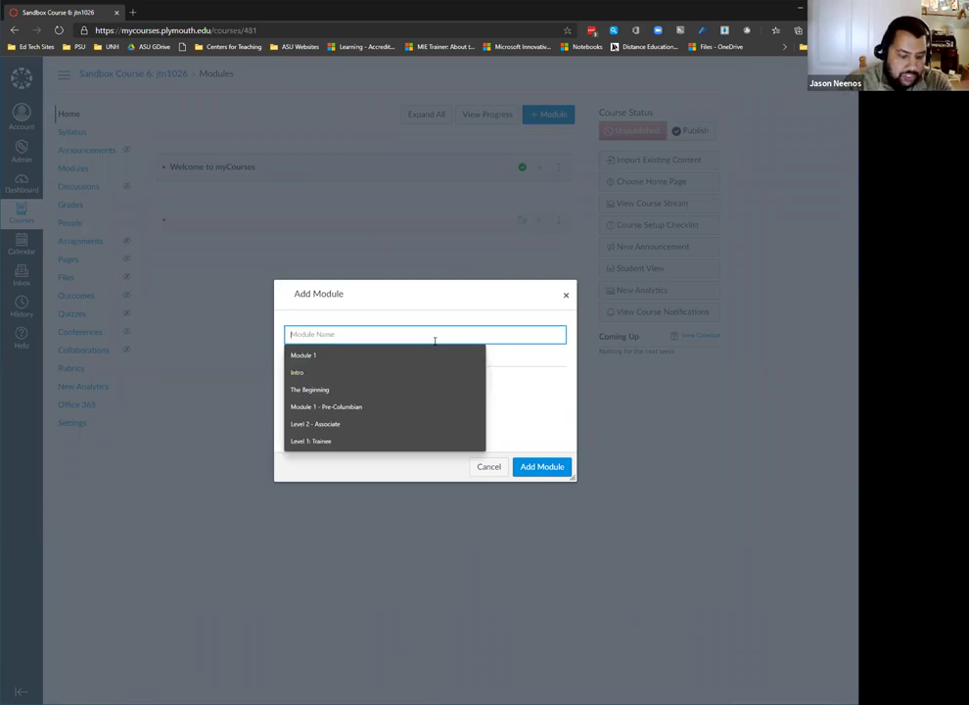
text(Module 1)
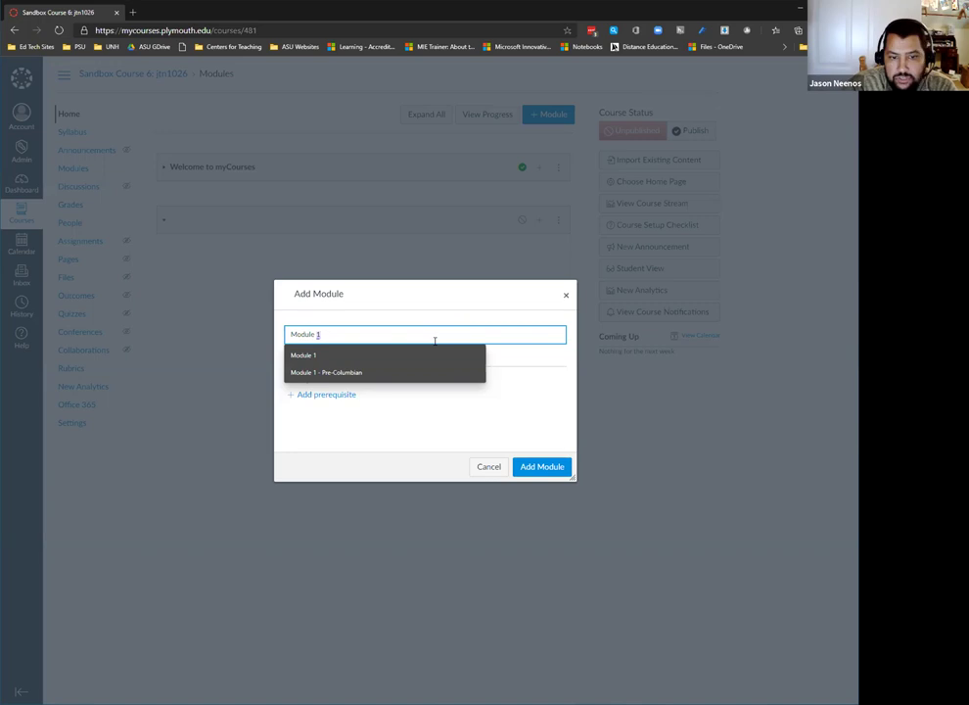
key(Escape)
click(278, 330)
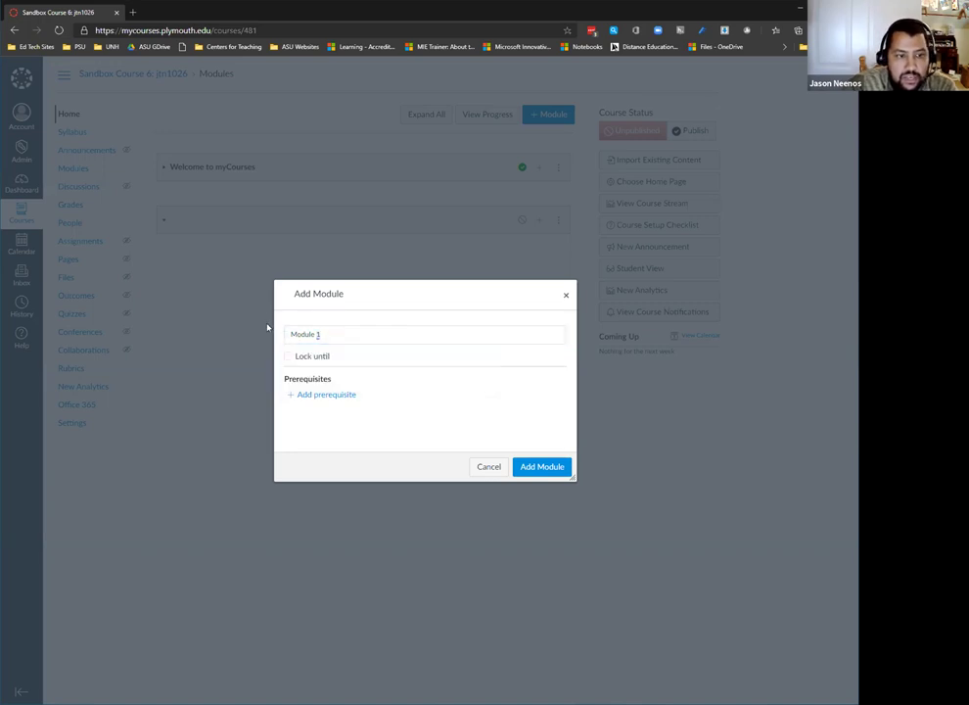
Try locking the new module until Dec 2, 2020, and remove the lock
click(289, 356)
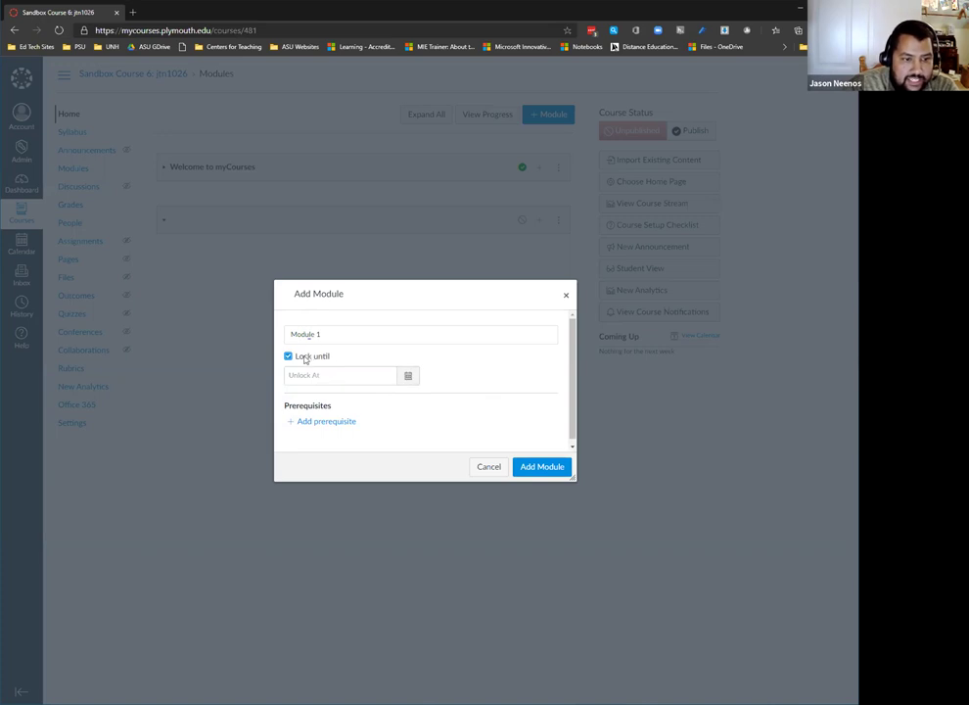
click(408, 375)
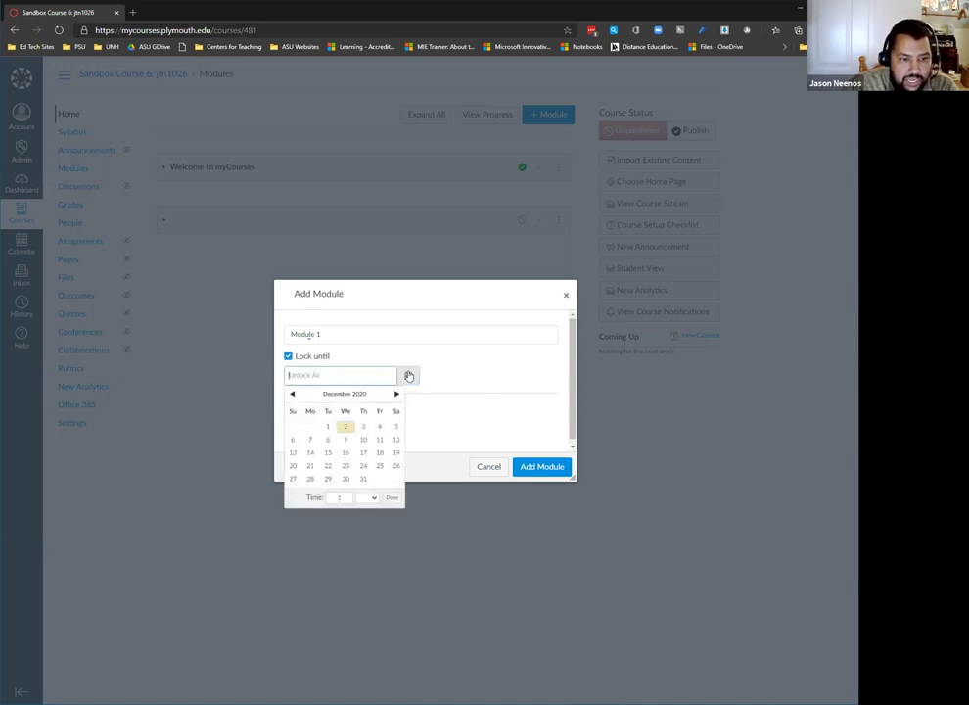
click(346, 426)
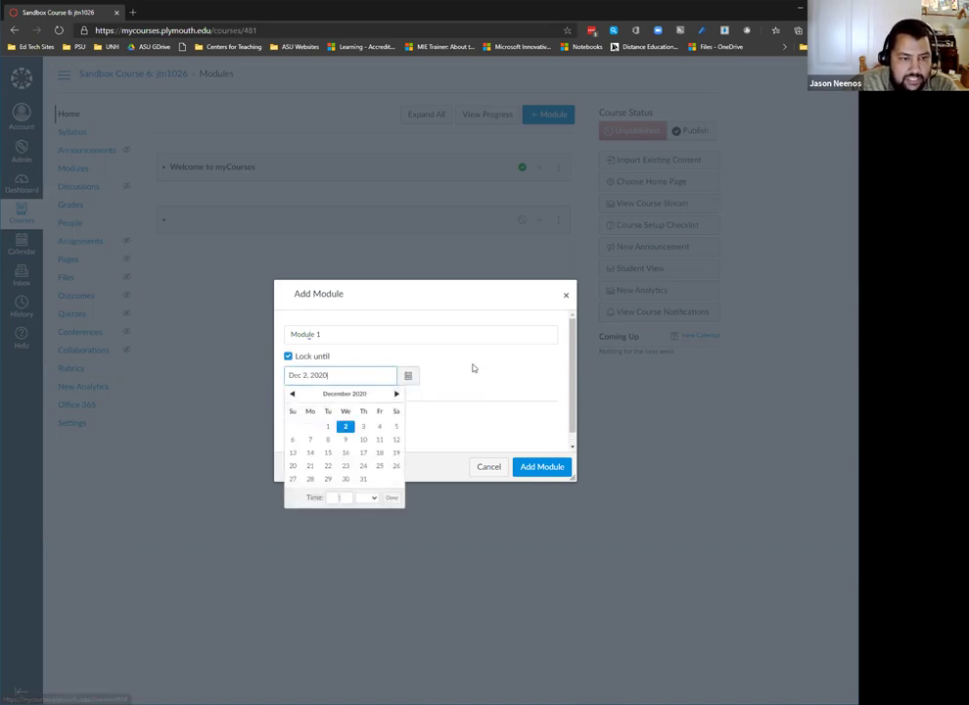
click(338, 363)
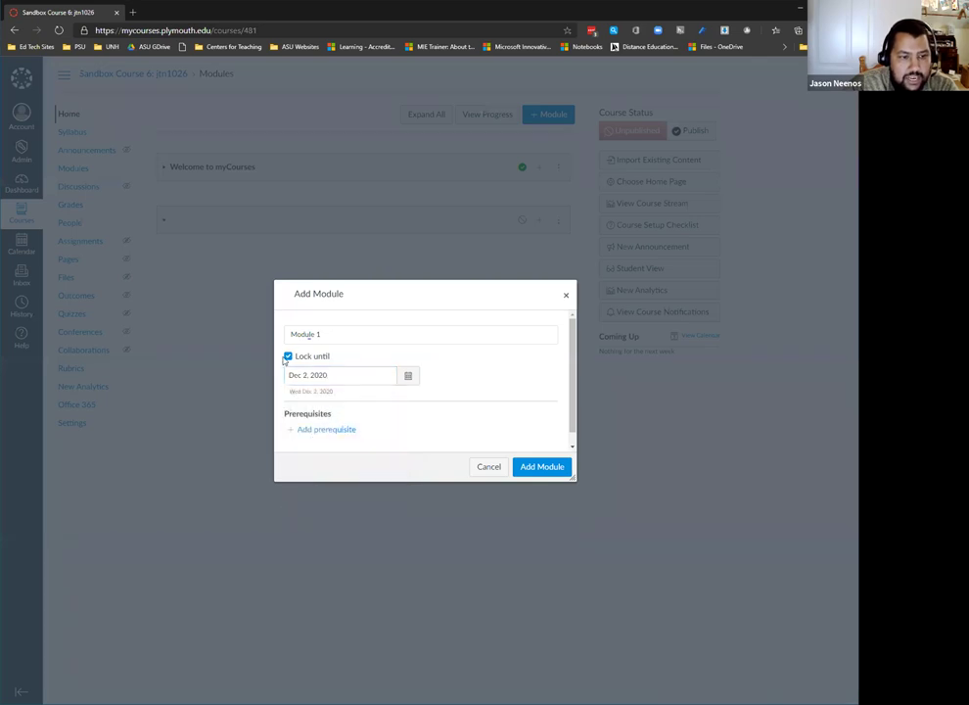
click(288, 357)
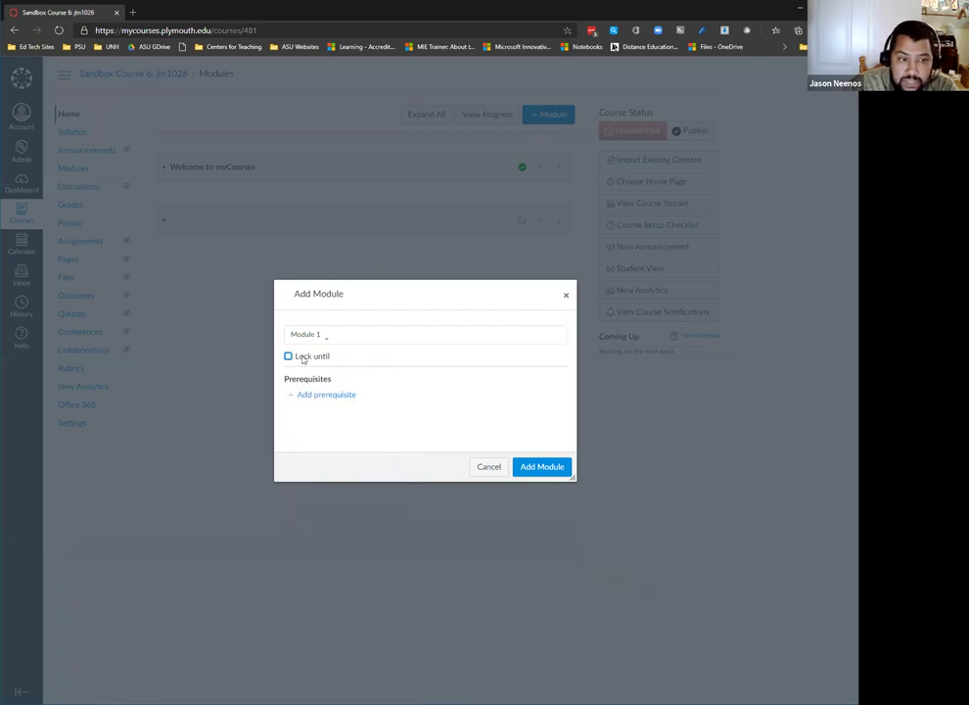
Add the module to the course and create a new page named Module 1 Introduction in it, without indentation
click(551, 470)
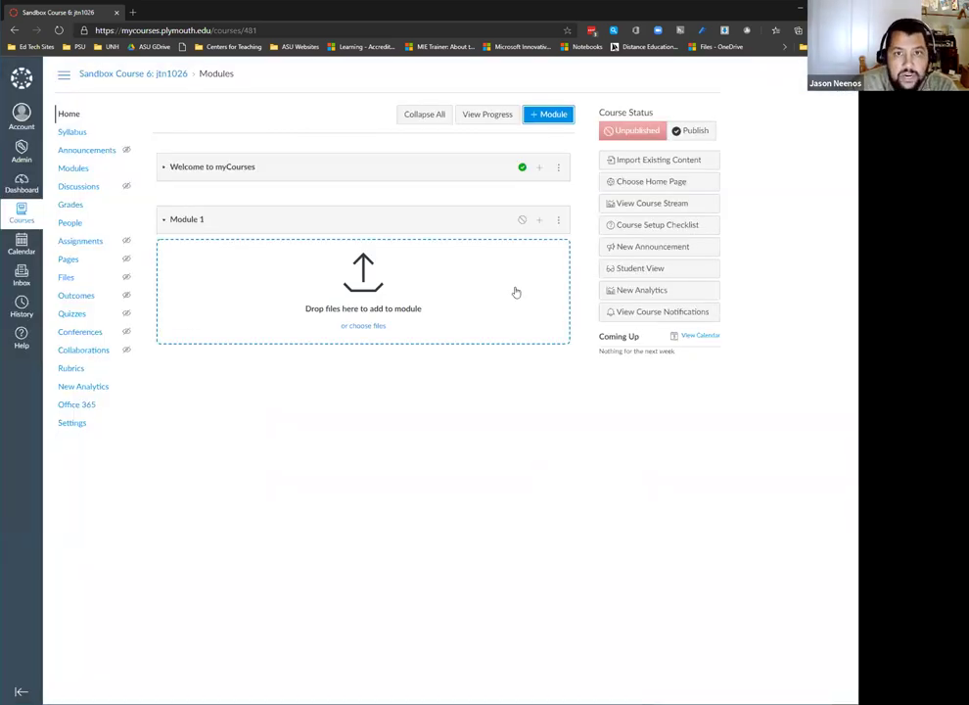
click(539, 224)
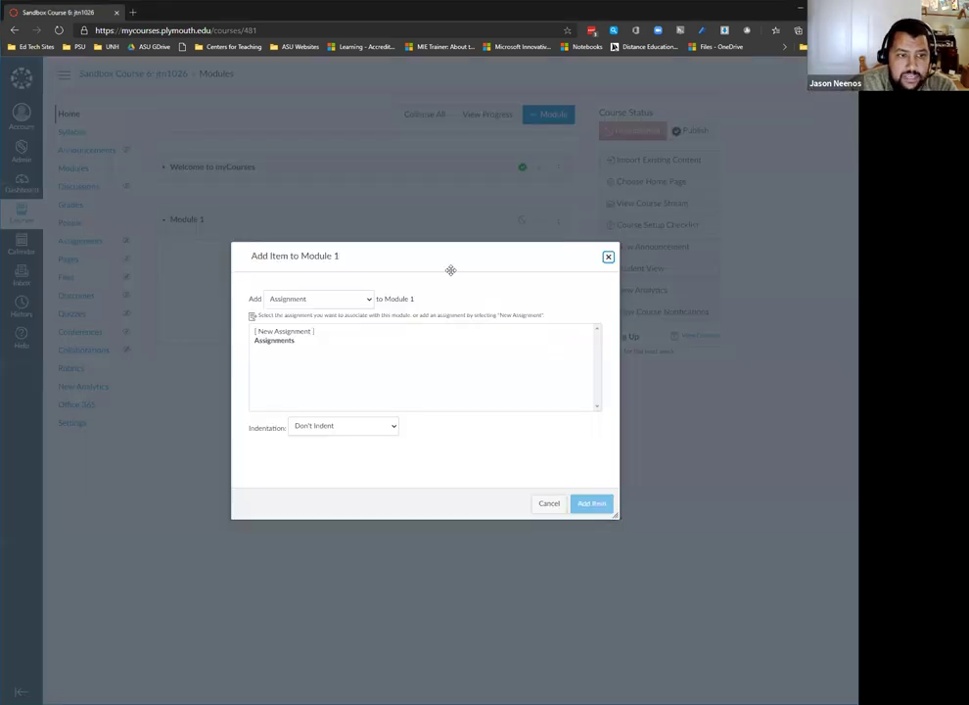
click(343, 306)
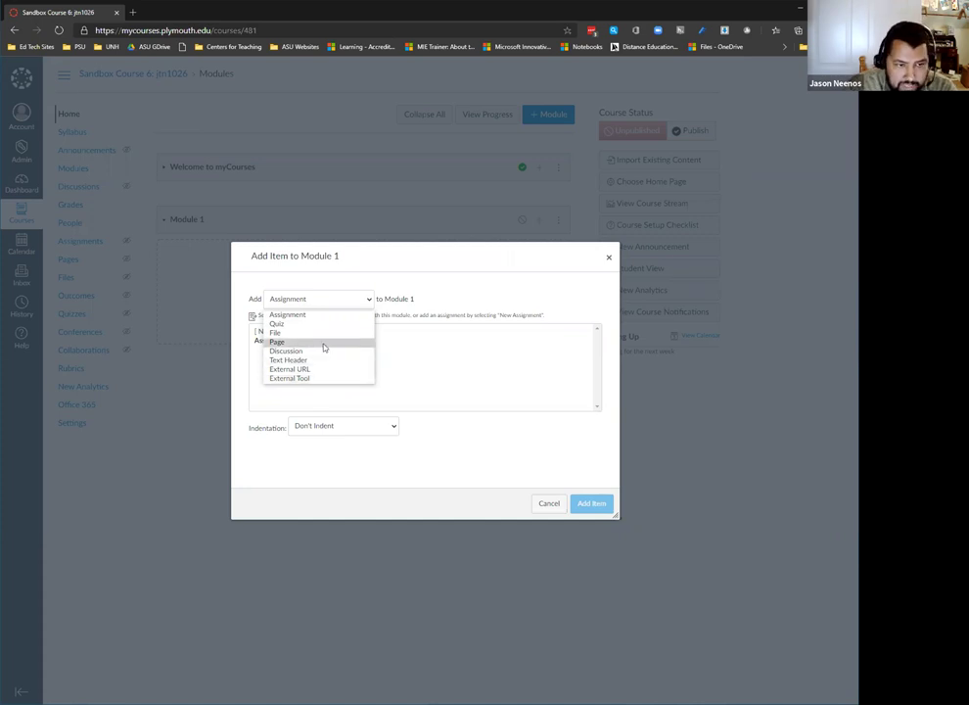
click(324, 343)
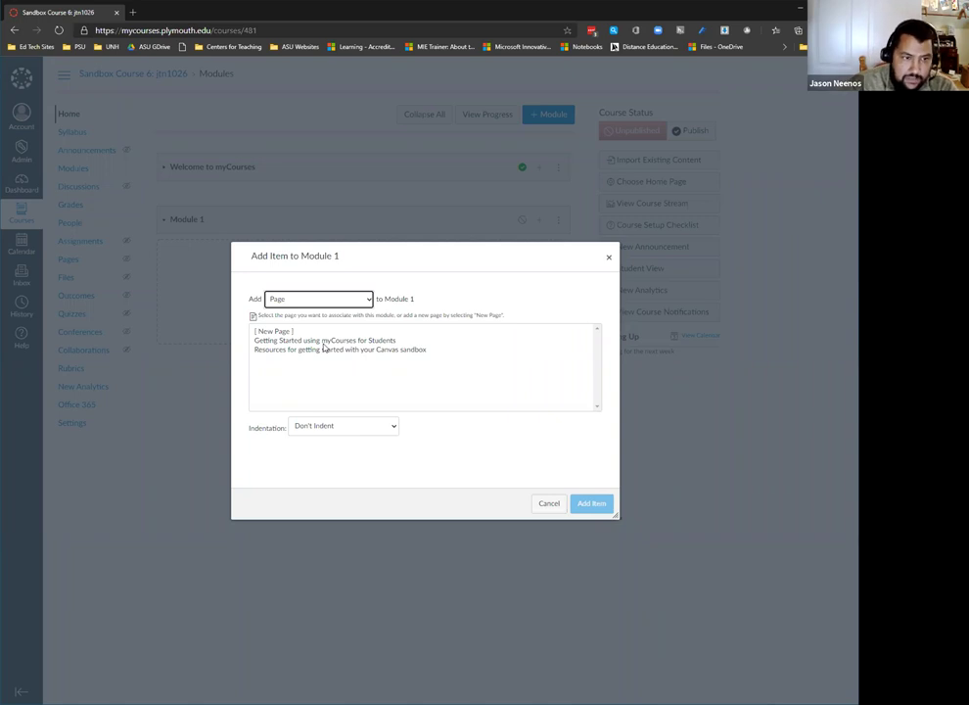
click(305, 331)
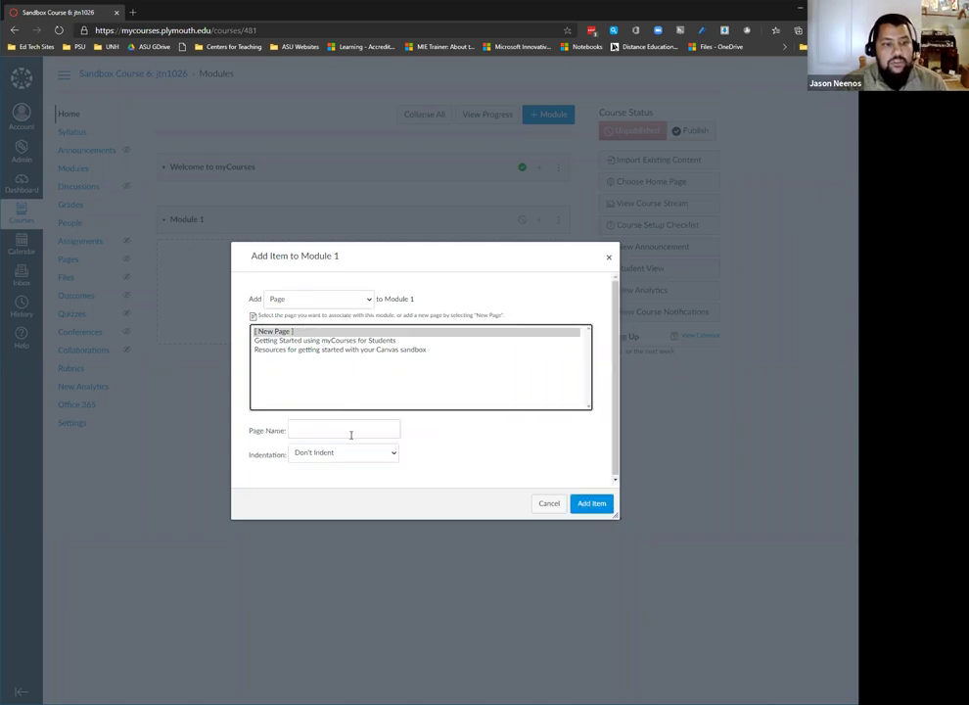
click(351, 435)
text(Module 1)
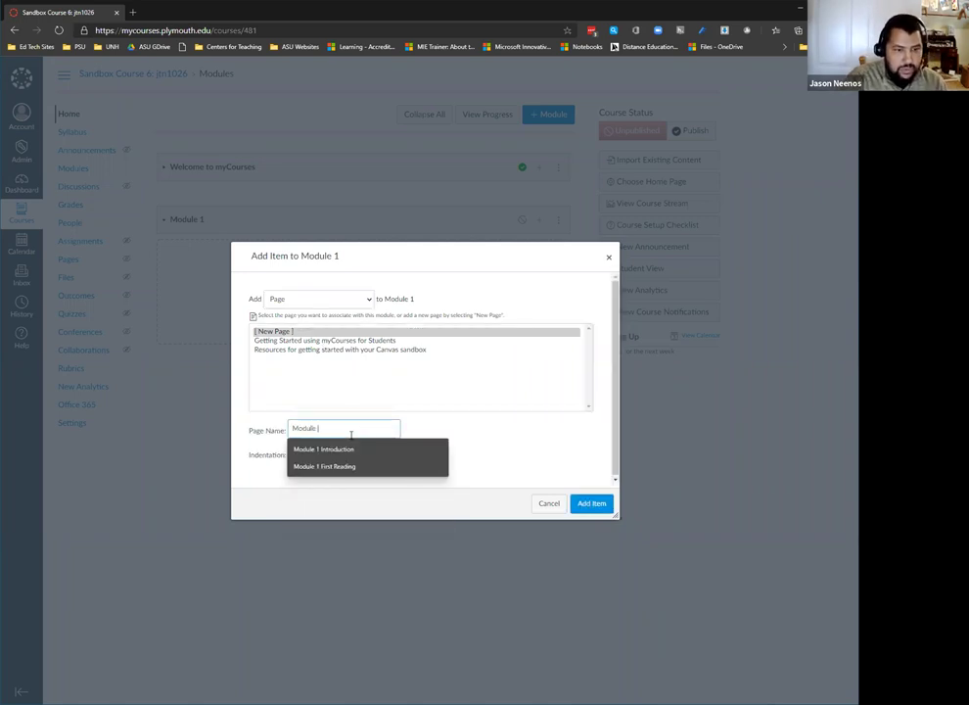
click(352, 448)
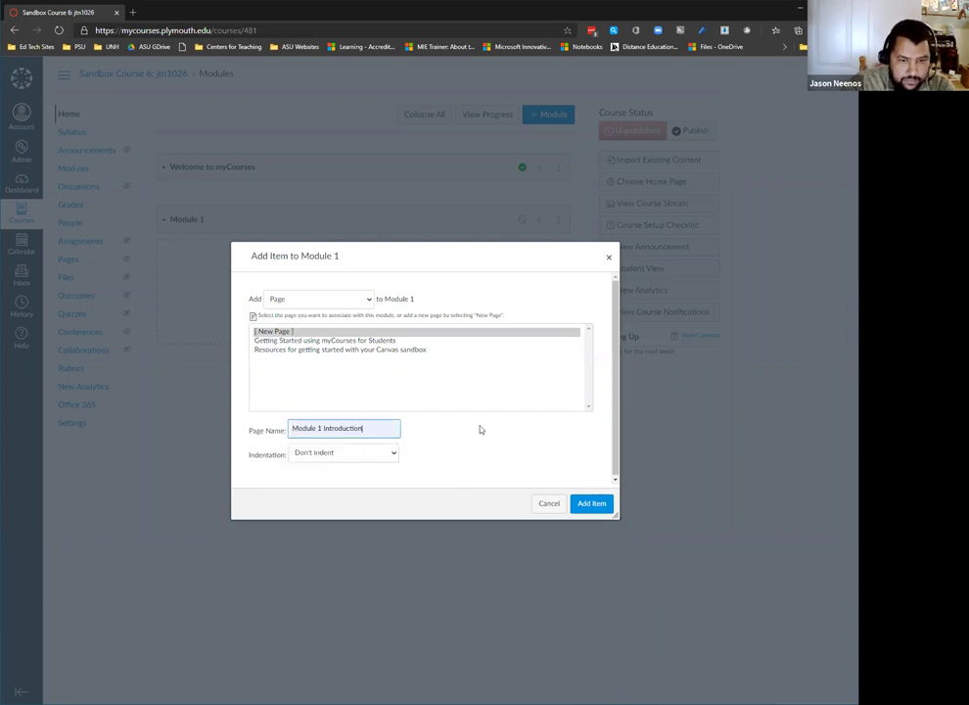
click(592, 503)
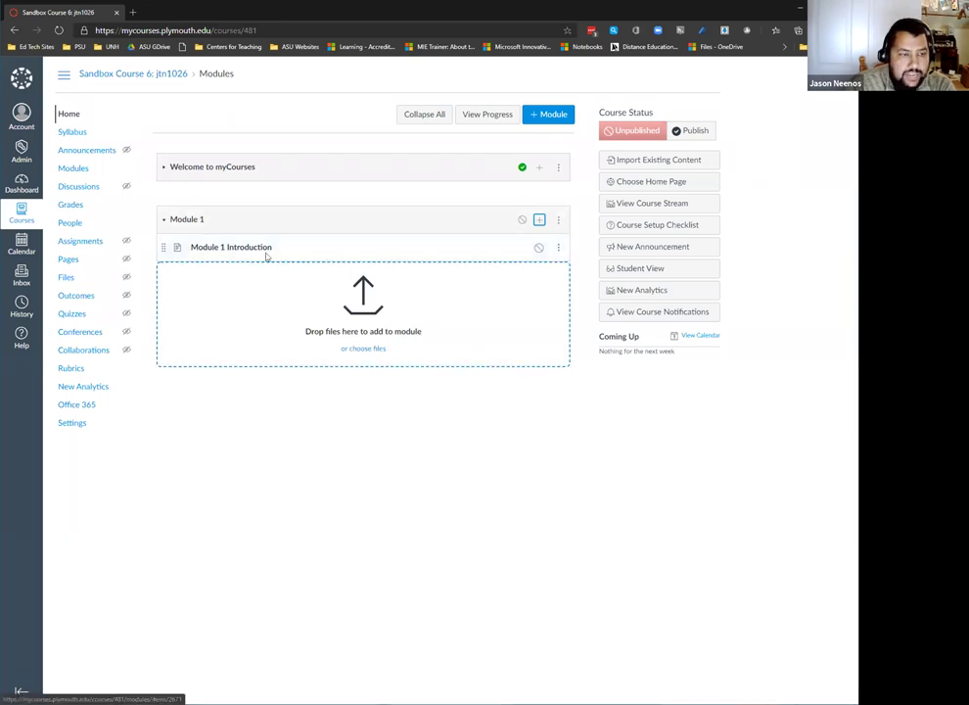
Open the Module 1 Introduction page for editing and begin its body with "Welcome to Module please read"
click(226, 248)
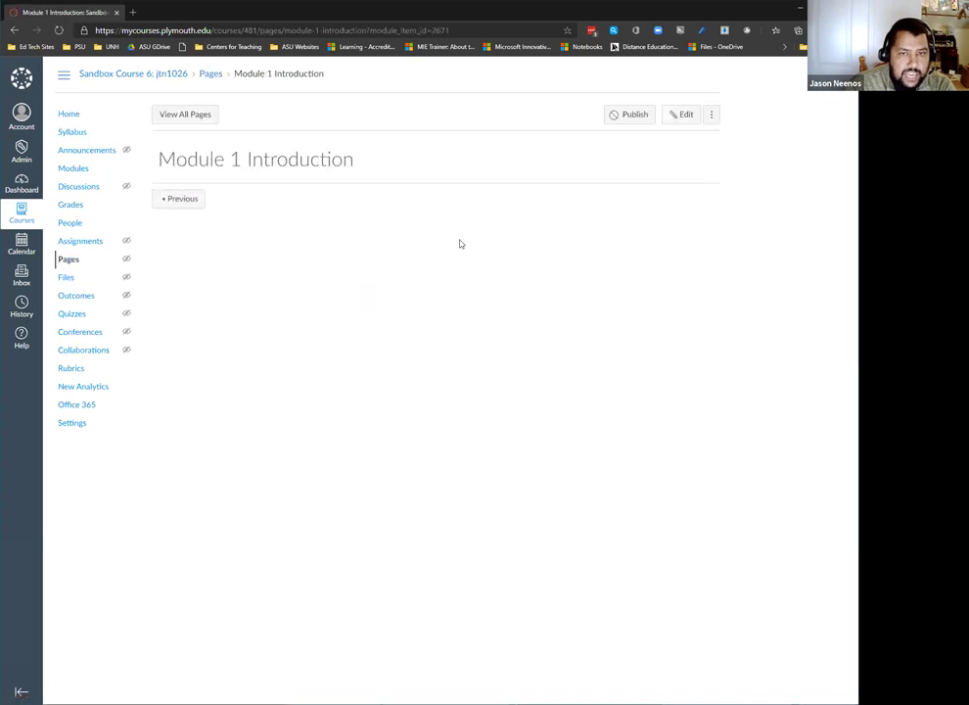
click(690, 115)
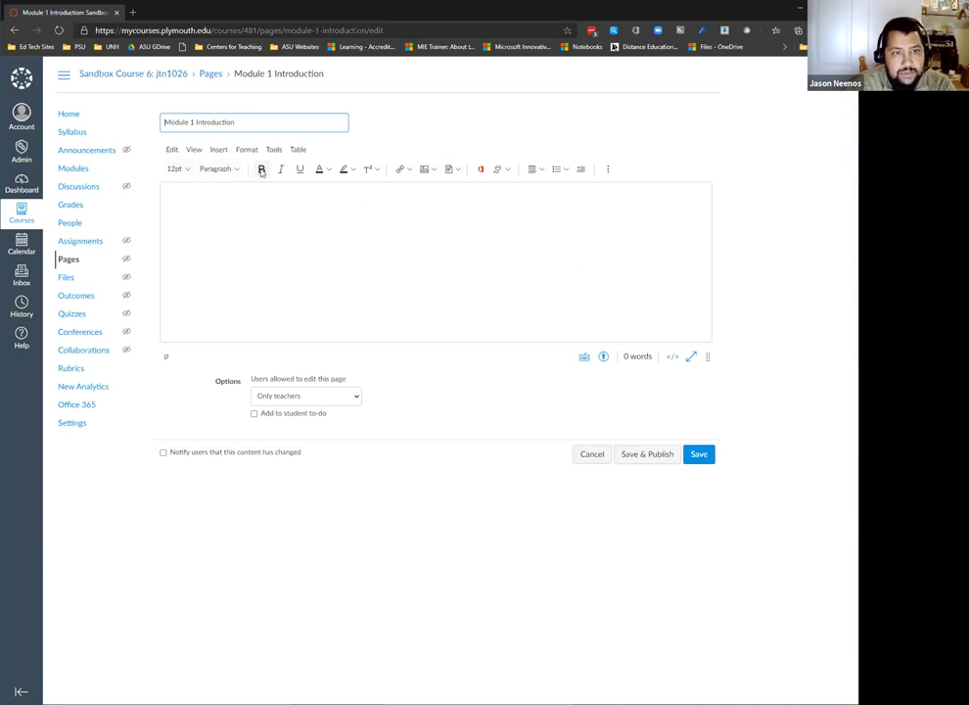
click(306, 207)
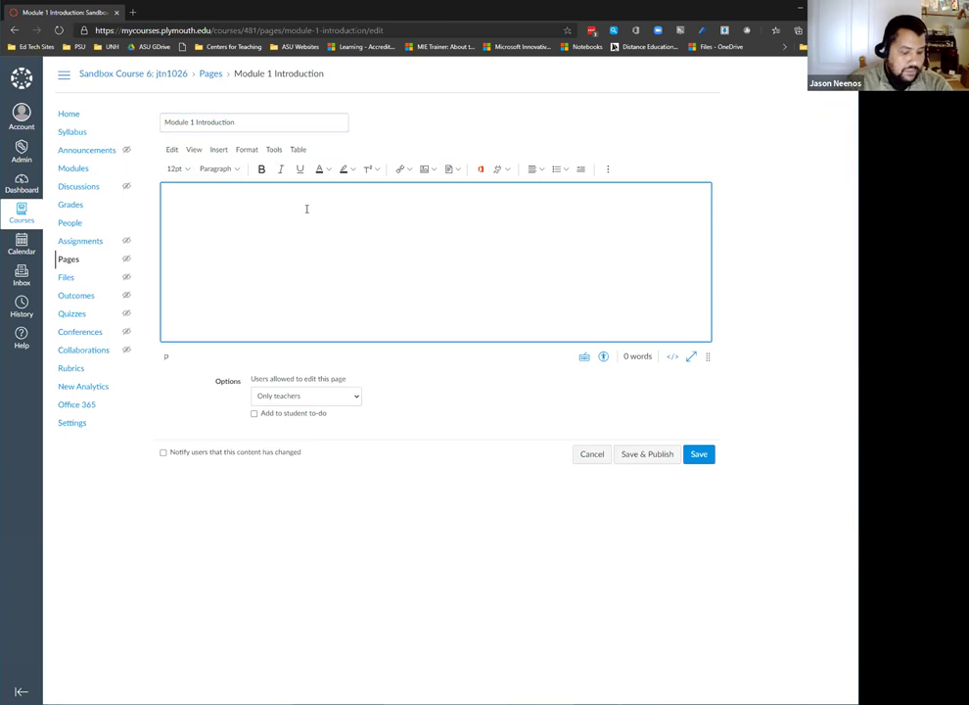
text(Welcome to Mdou)
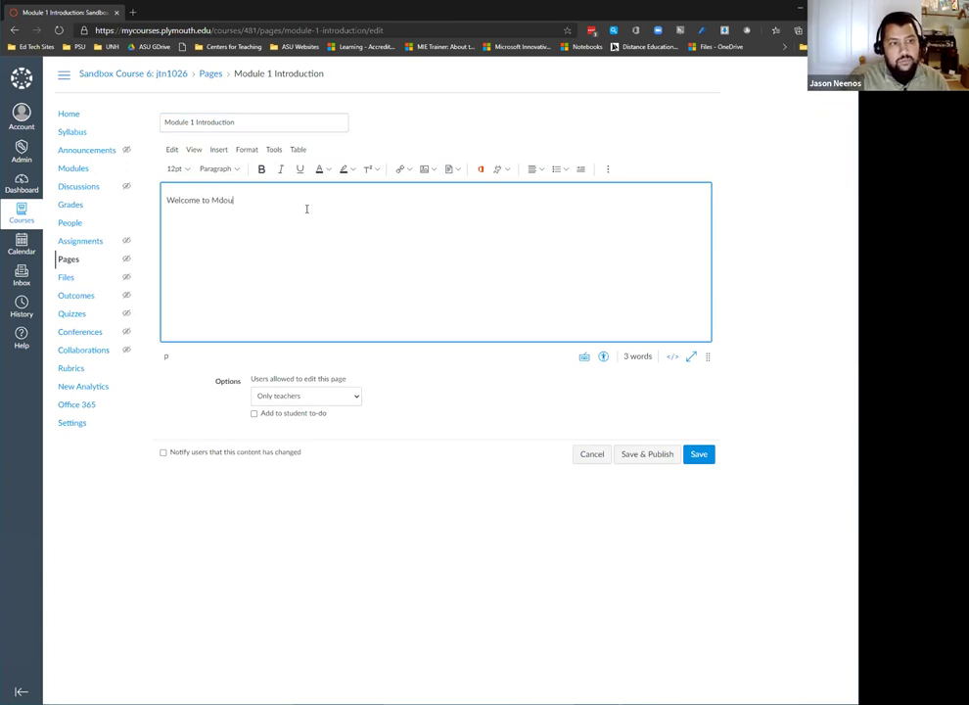
key(BackSpace)
key(BackSpace)
key(BackSpace)
text(o)
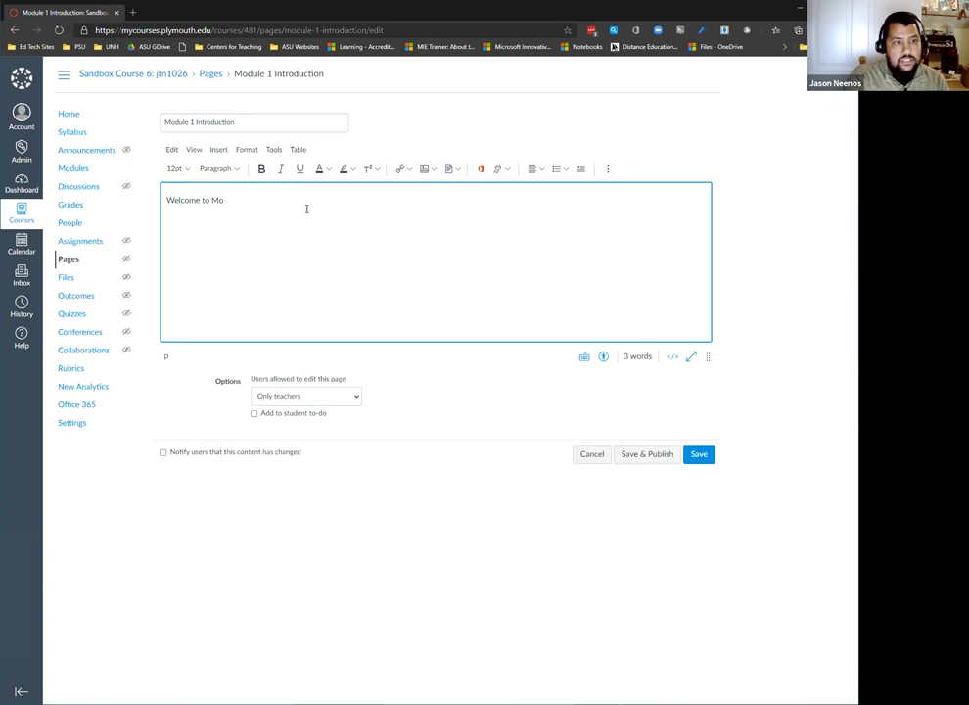
text(dule Pl)
key(BackSpace)
key(BackSpace)
text(please read)
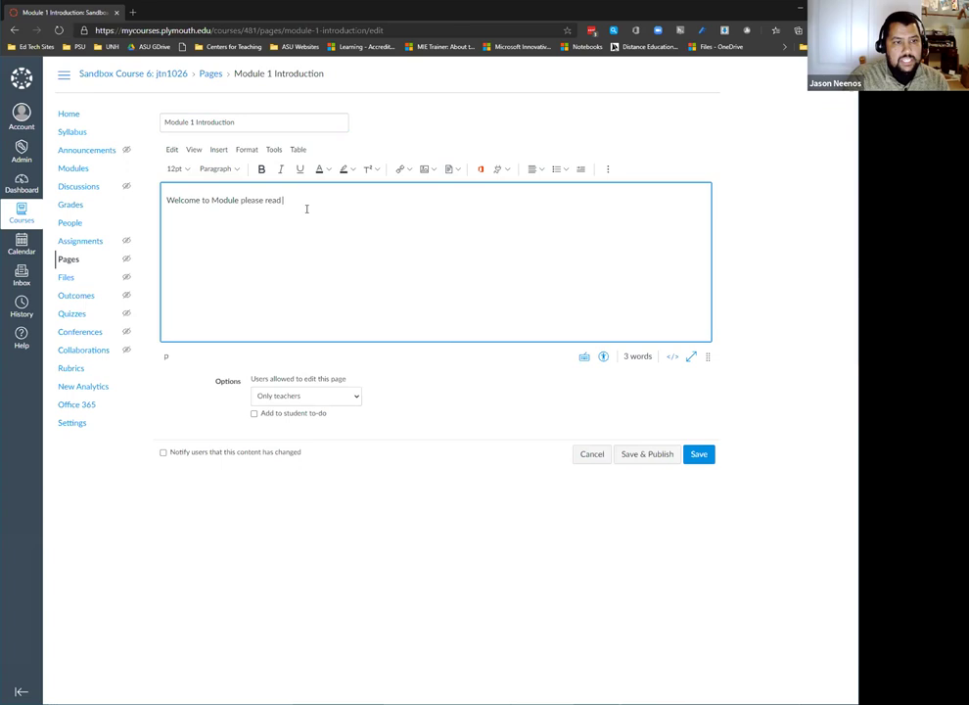
Complete the body sentence with "the syllabus and the Module 1 reading."
text( the syllabus)
text( and the w)
text(eek)
key(BackSpace)
key(BackSpace)
key(BackSpace)
key(BackSpace)
text(Mdoul)
key(BackSpace)
key(BackSpace)
key(BackSpace)
key(BackSpace)
text(odu)
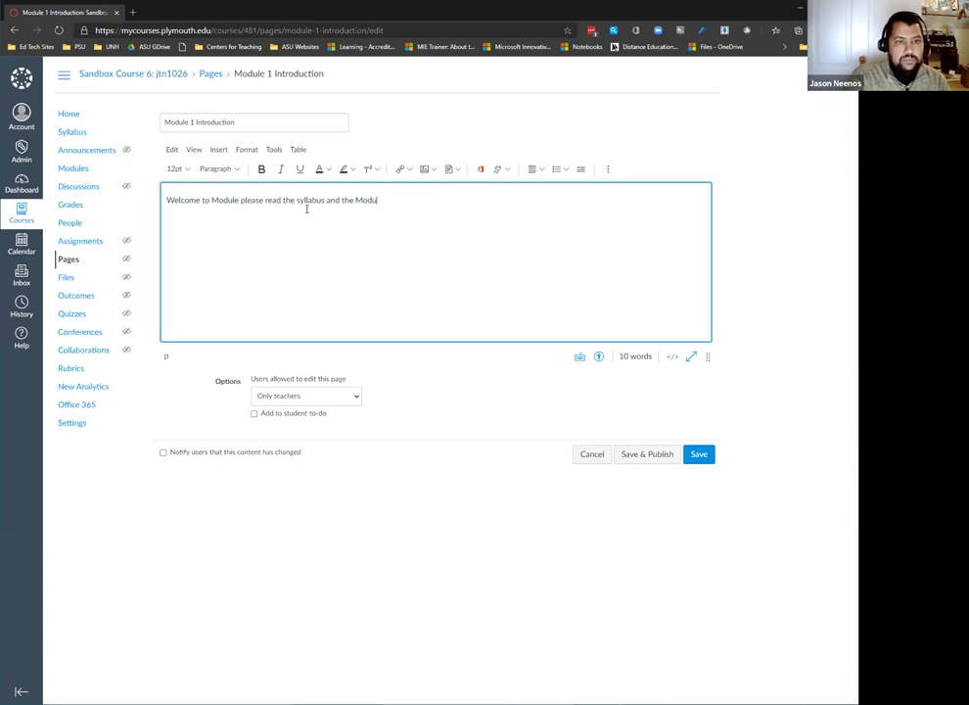
text(le 1 reading.)
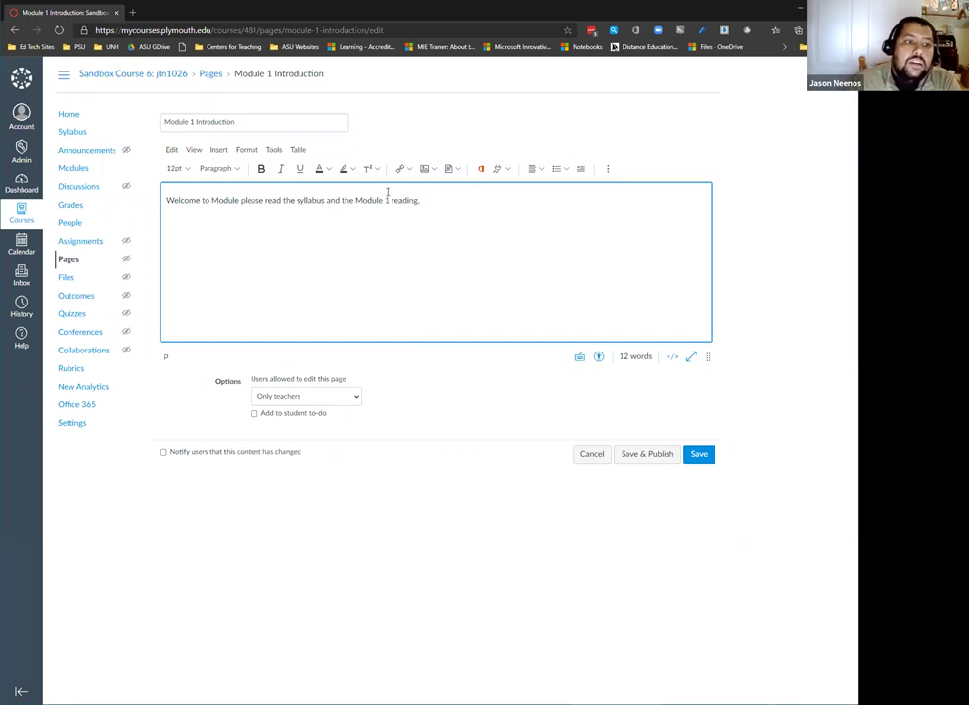
View the HTML source of the page body and return to the rich text view
click(673, 358)
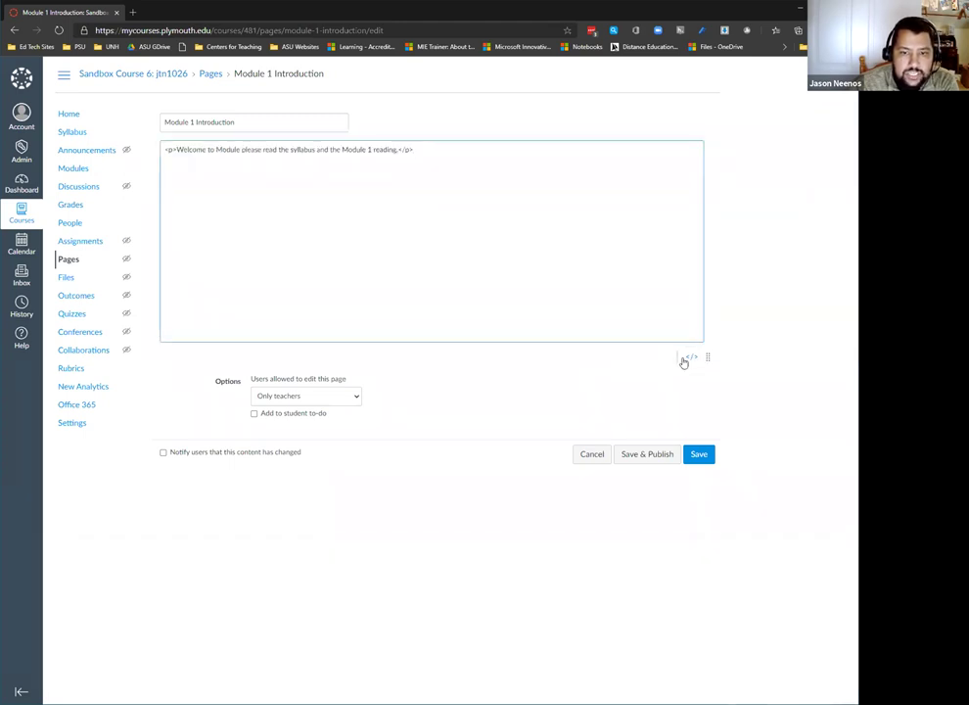
click(695, 359)
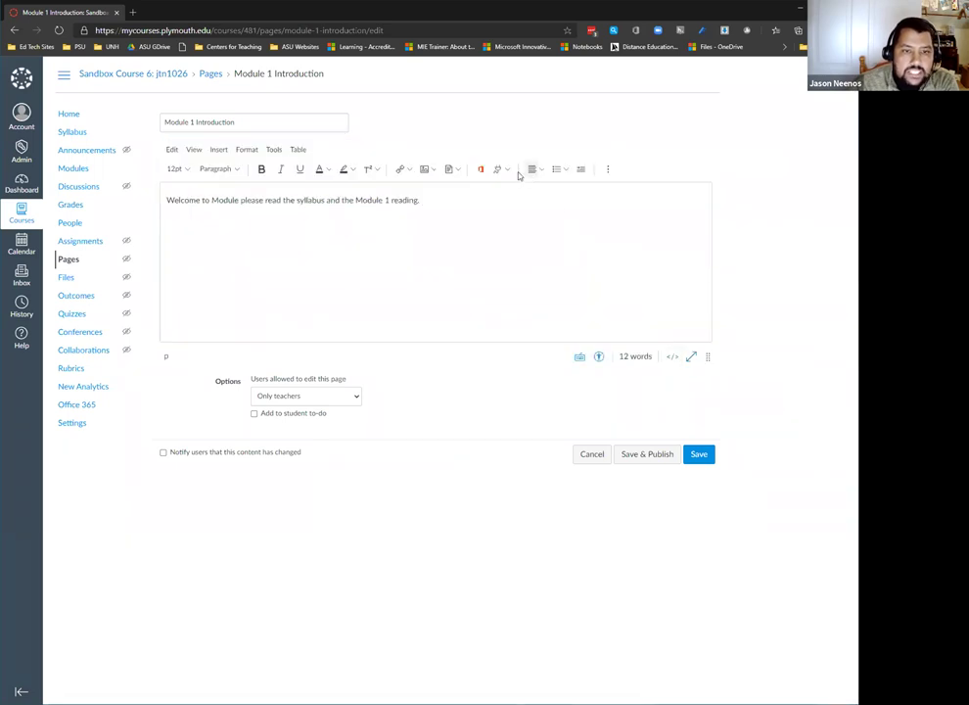
Capitalize "Syllabus" in the body sentence and insert the number 1 after "Welcome to Module"
click(299, 200)
double_click(300, 201)
text(Syllabus)
double_click(305, 201)
click(329, 264)
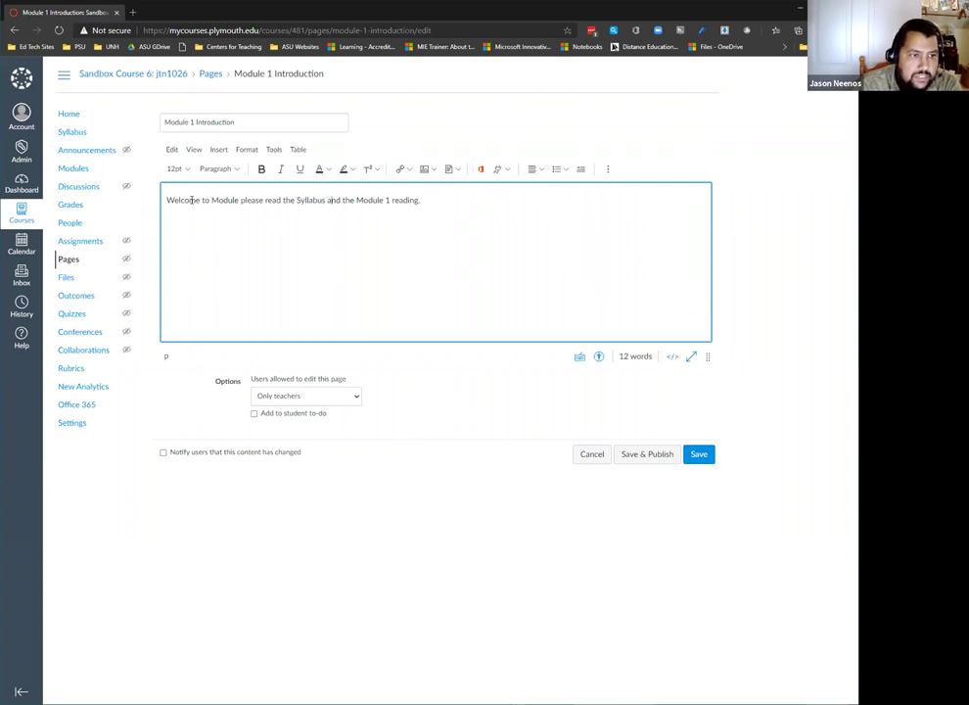
click(238, 200)
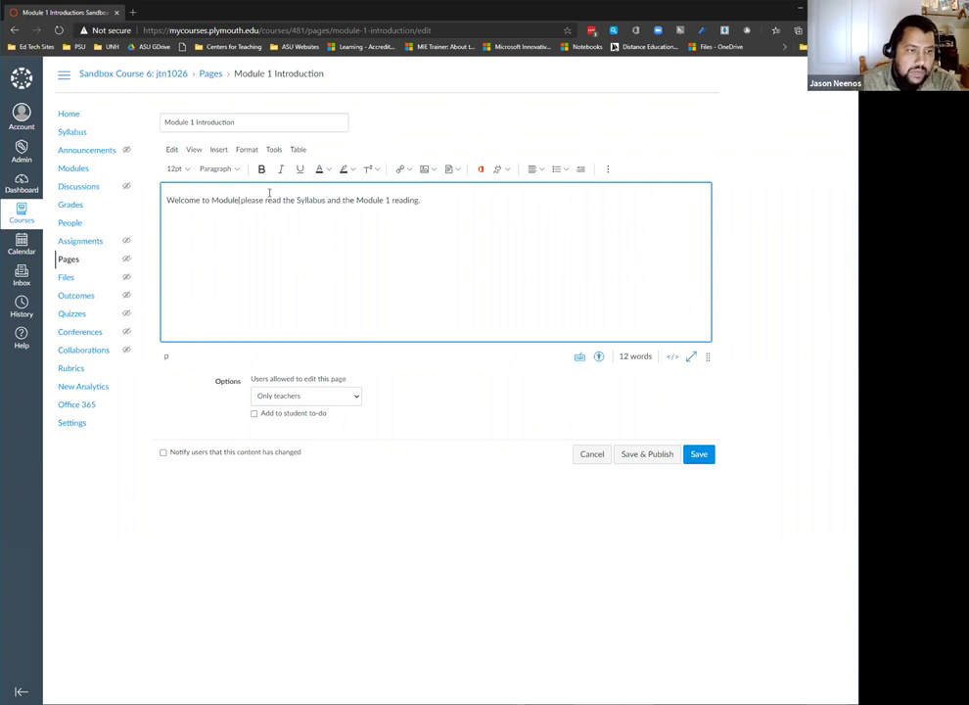
text(1)
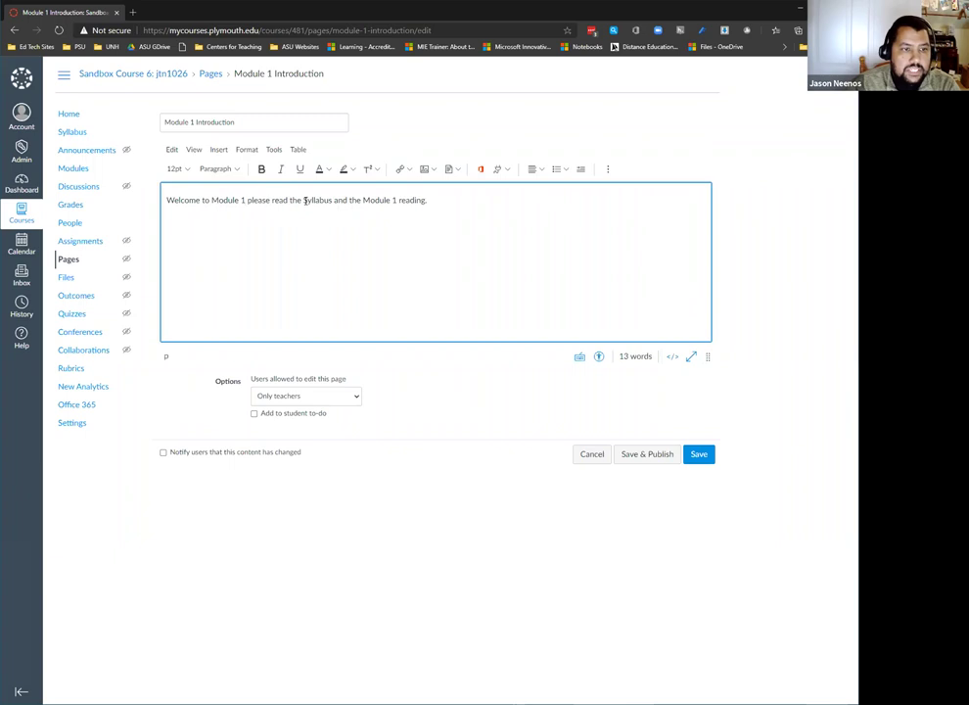
Link the word "Syllabus" in the body sentence to the course's Syllabus page, and save the Module 1 Introduction page
double_click(313, 200)
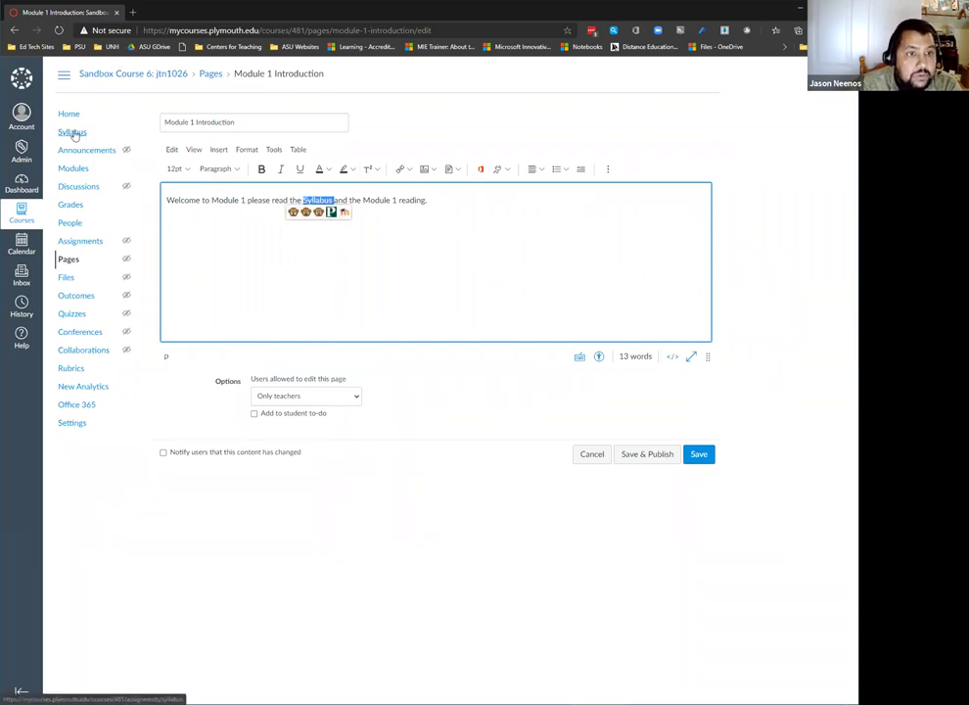
click(403, 170)
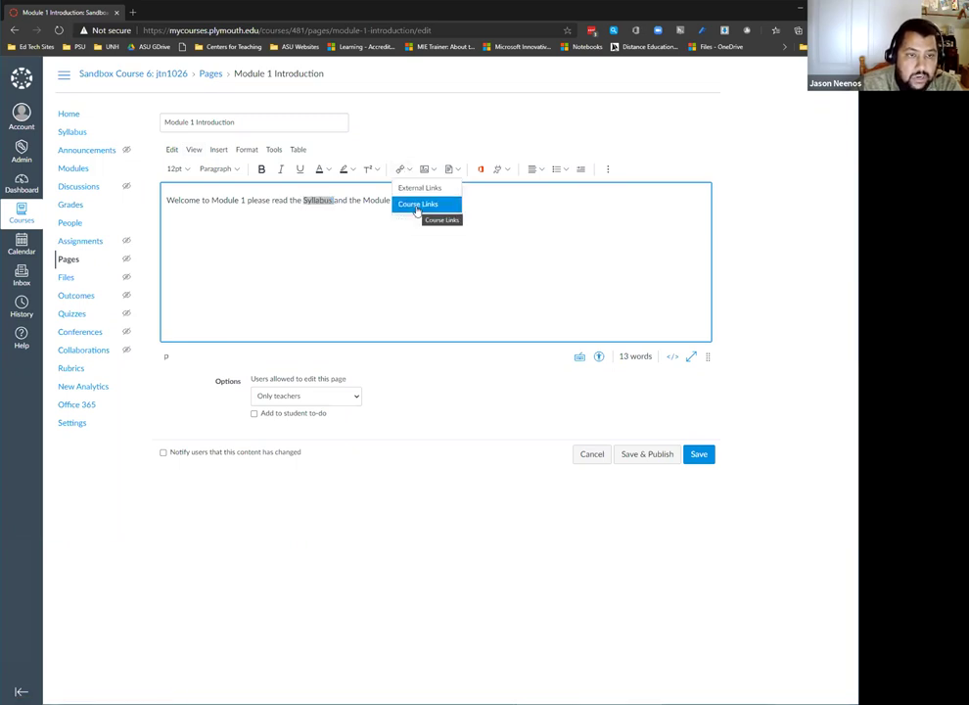
click(417, 210)
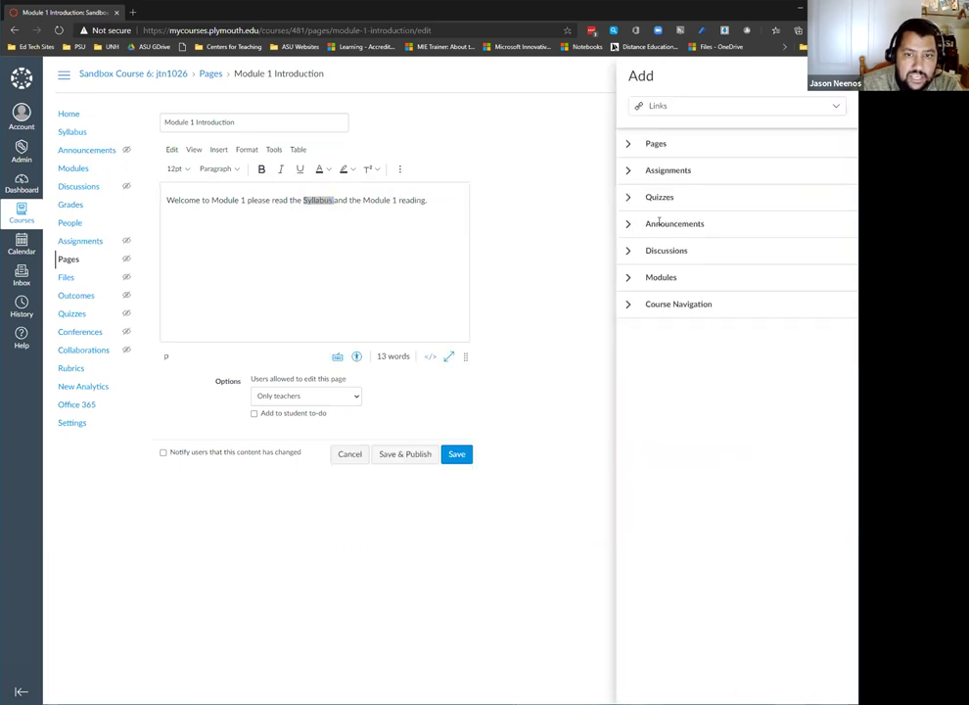
click(629, 304)
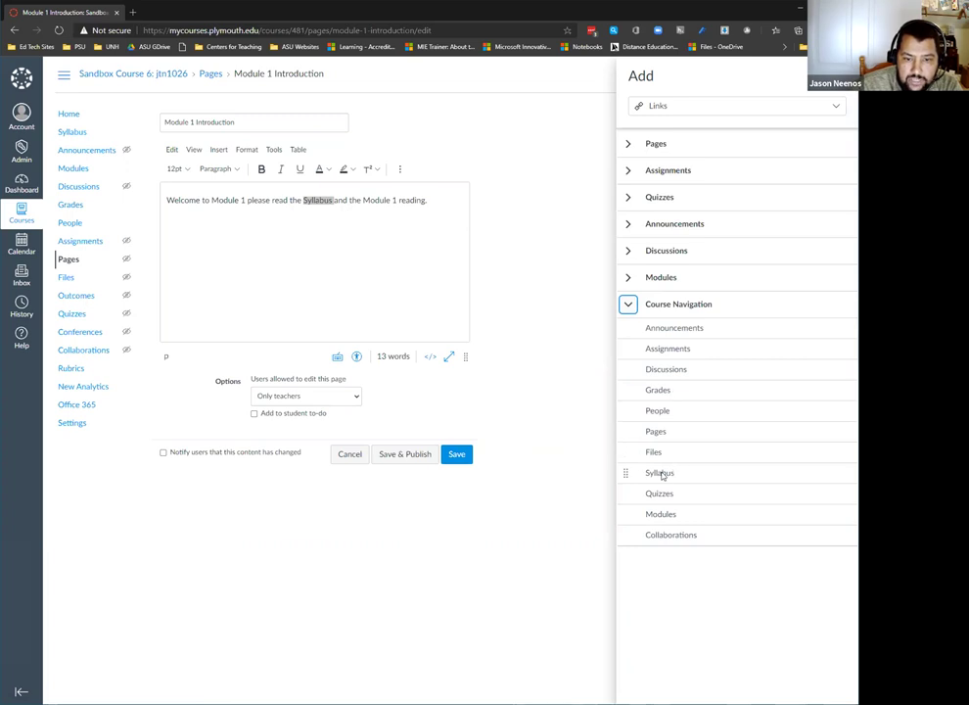
click(648, 472)
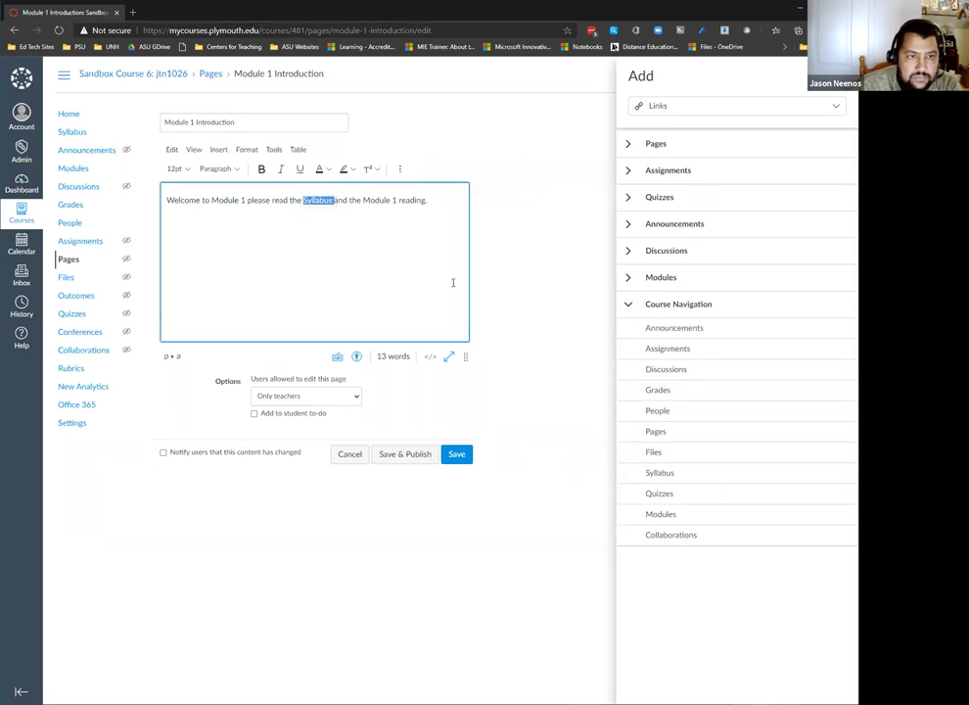
click(442, 465)
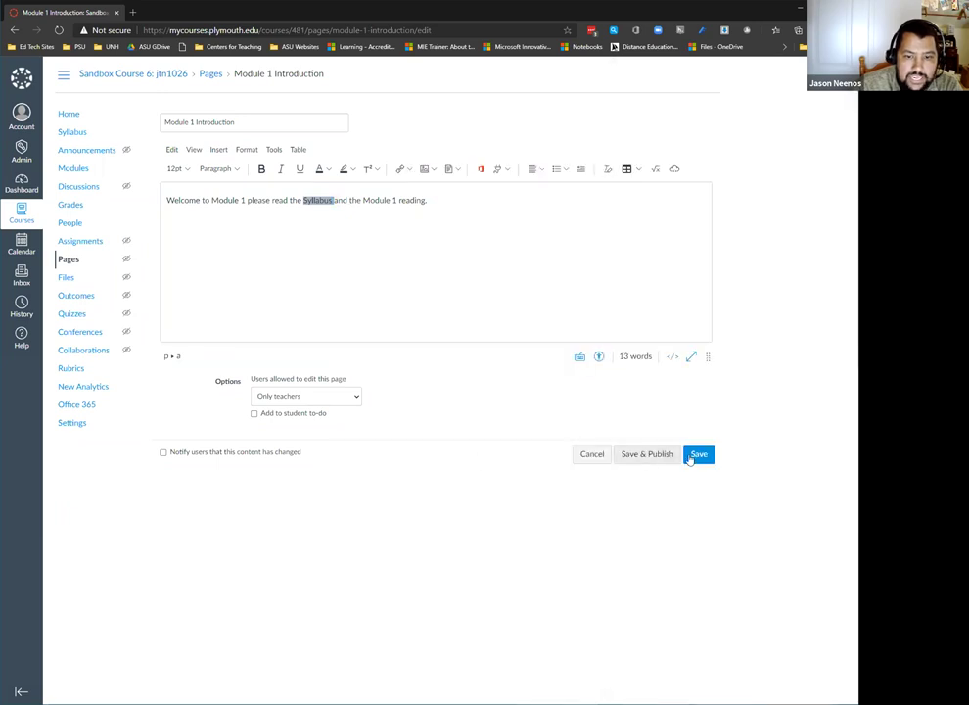
click(697, 455)
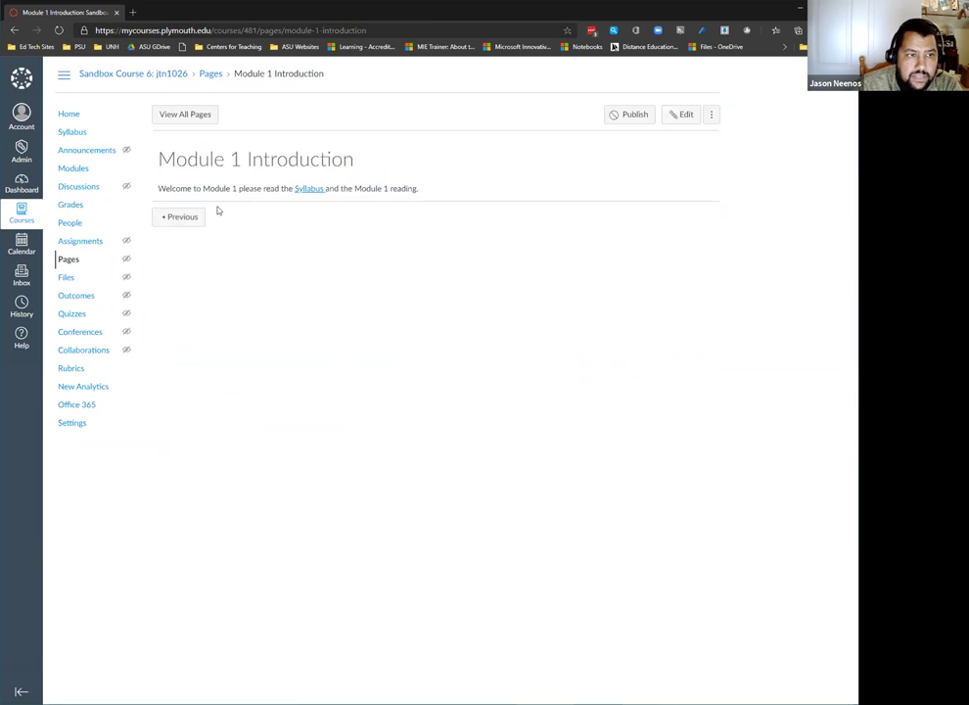
Follow the Syllabus link, attach "2019 Fantasy Football.xlsx" from the OneDrive Files folder to the syllabus description, and update the syllabus
click(306, 189)
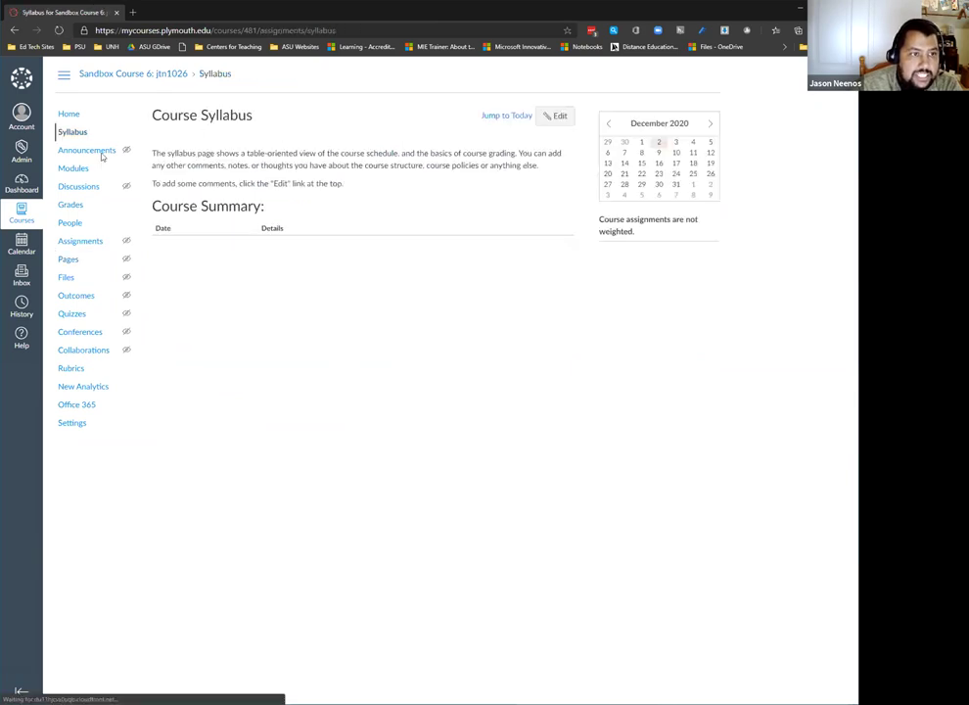
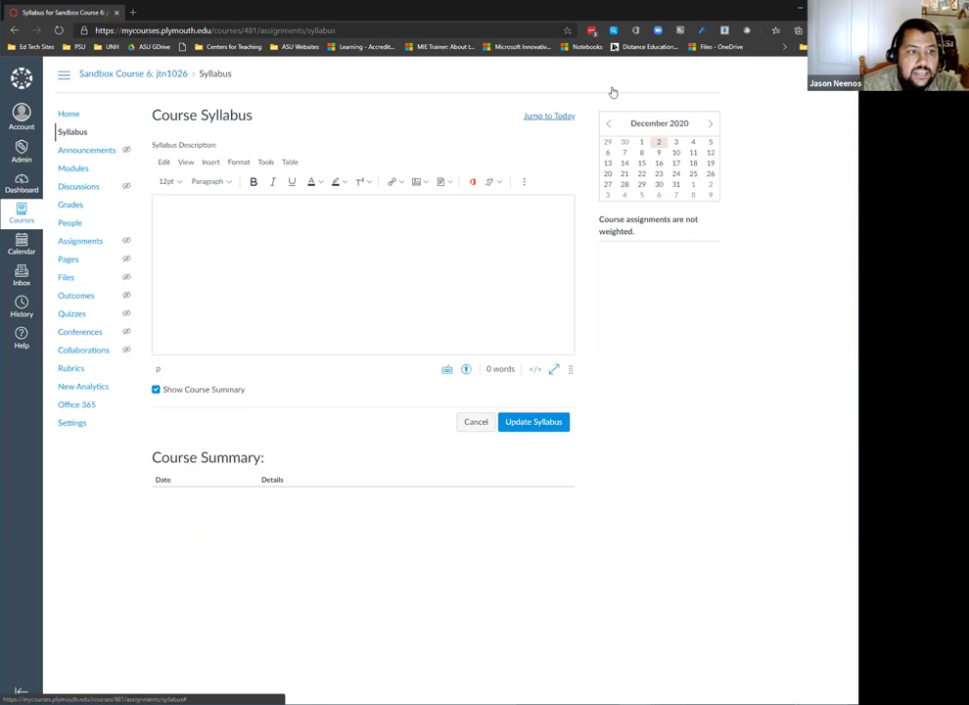
click(218, 218)
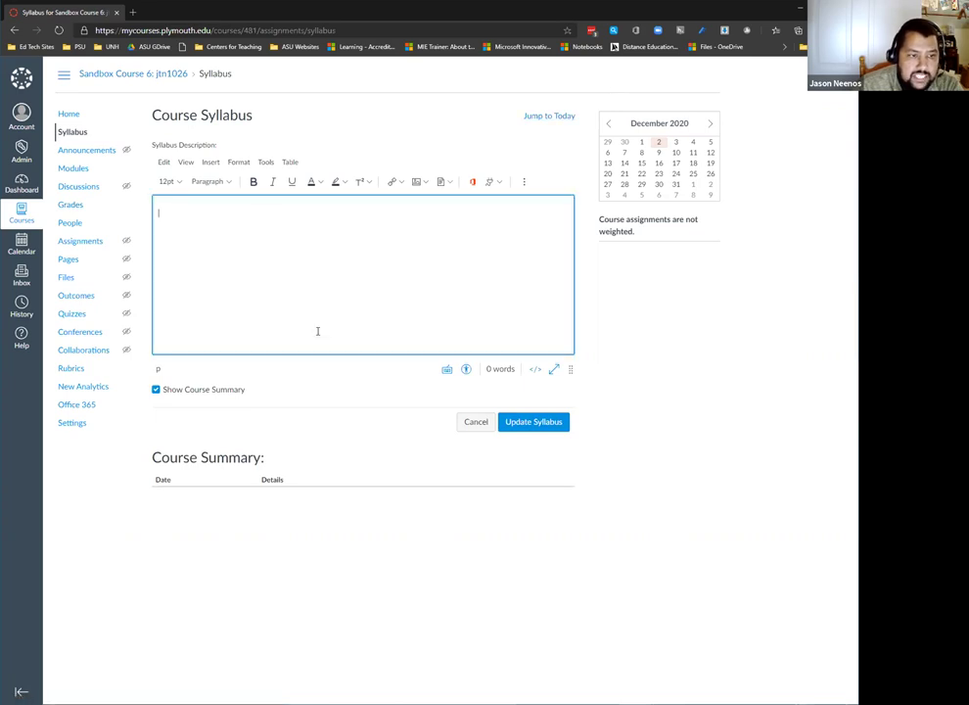
click(472, 183)
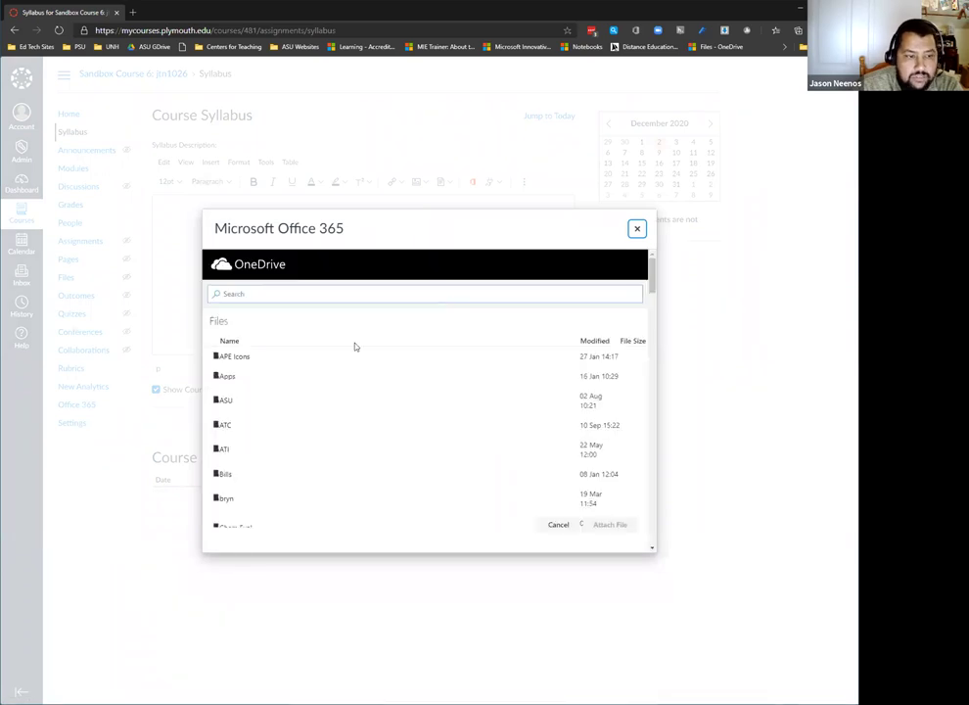
scroll(331, 420, down, 3)
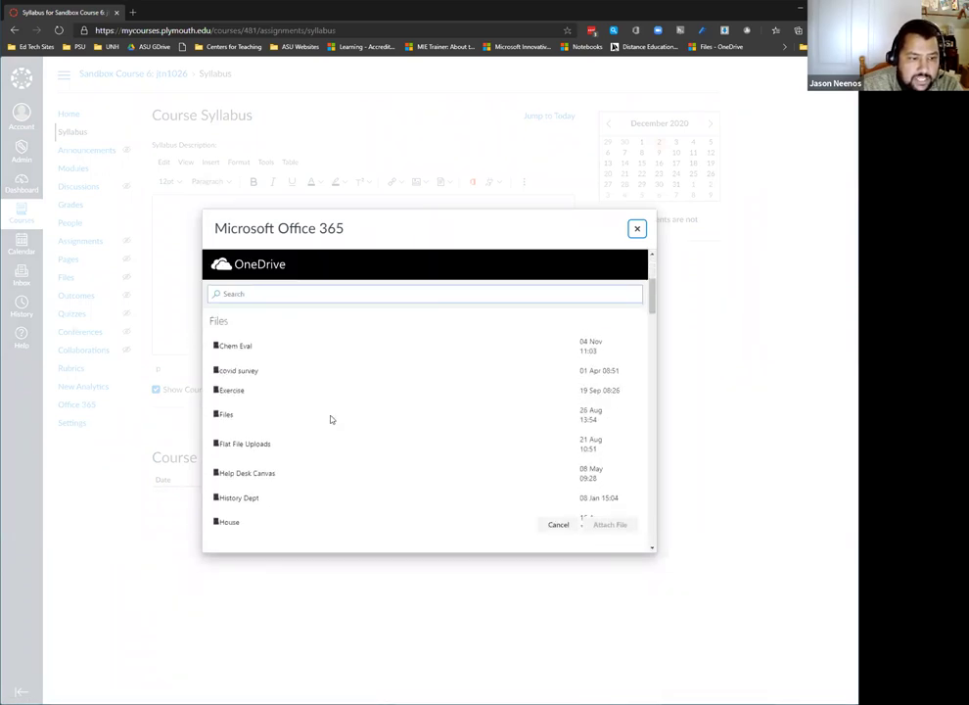
click(231, 415)
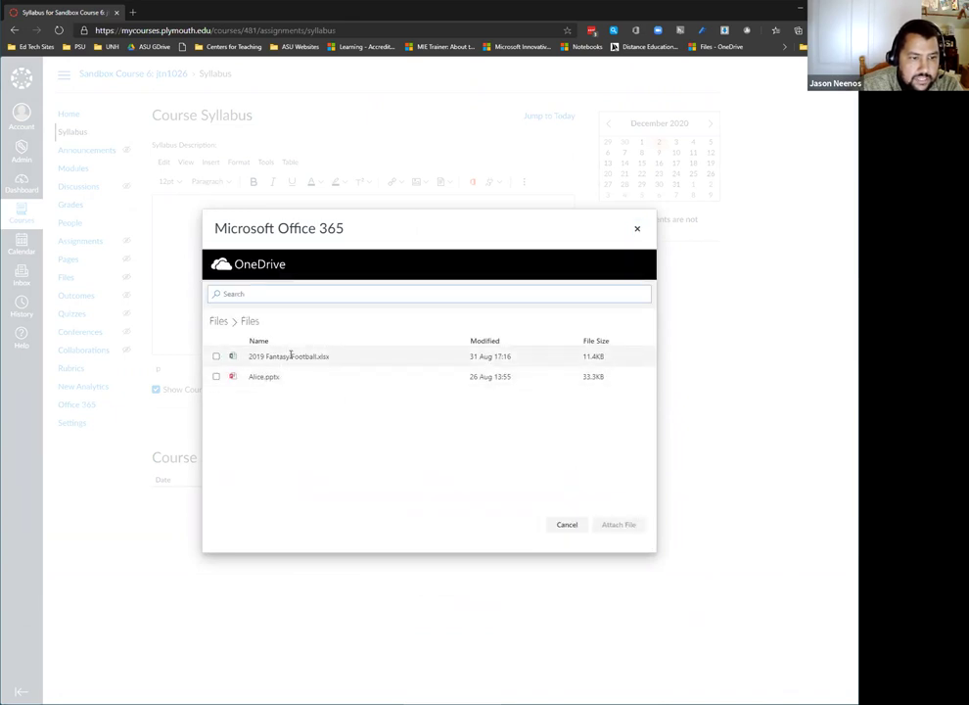
click(216, 356)
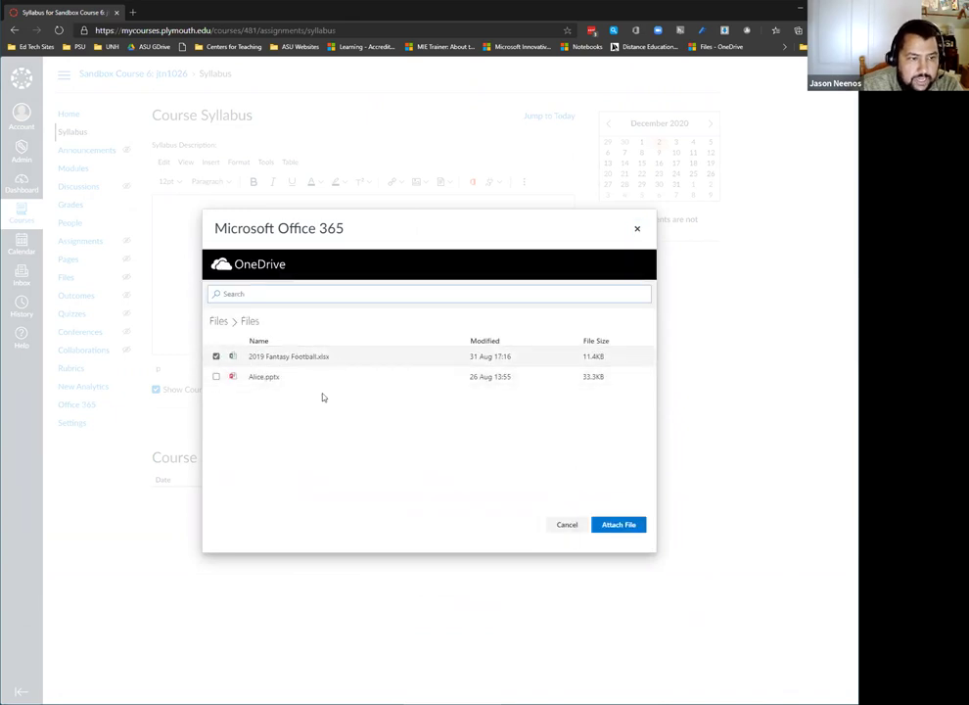
click(627, 527)
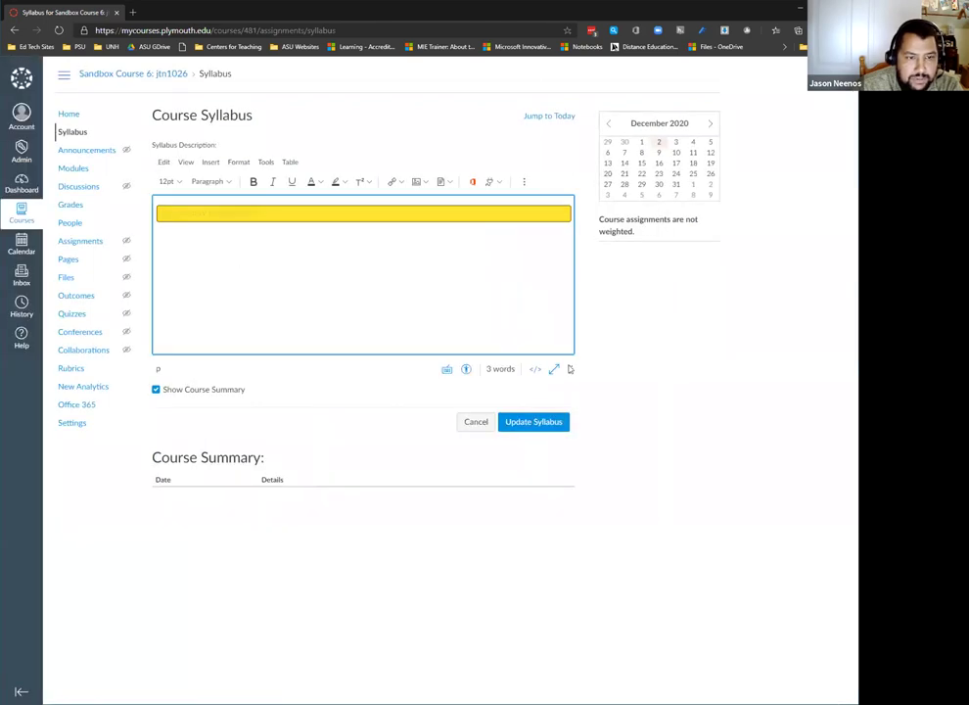
click(549, 425)
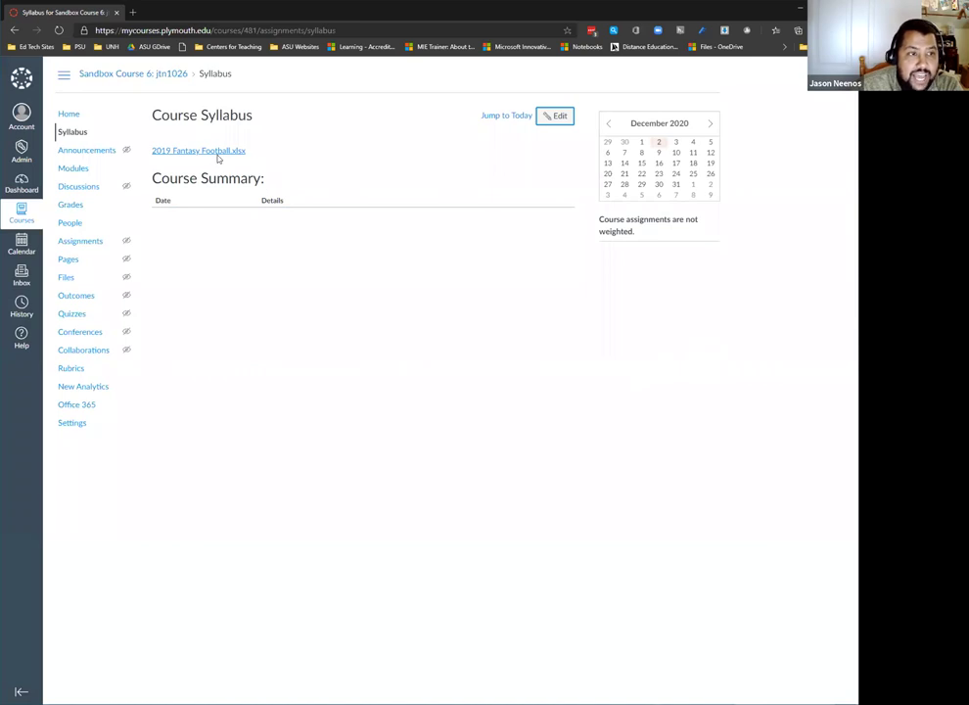
Check the attached file's link and the assignment weighting note on the syllabus page
click(219, 154)
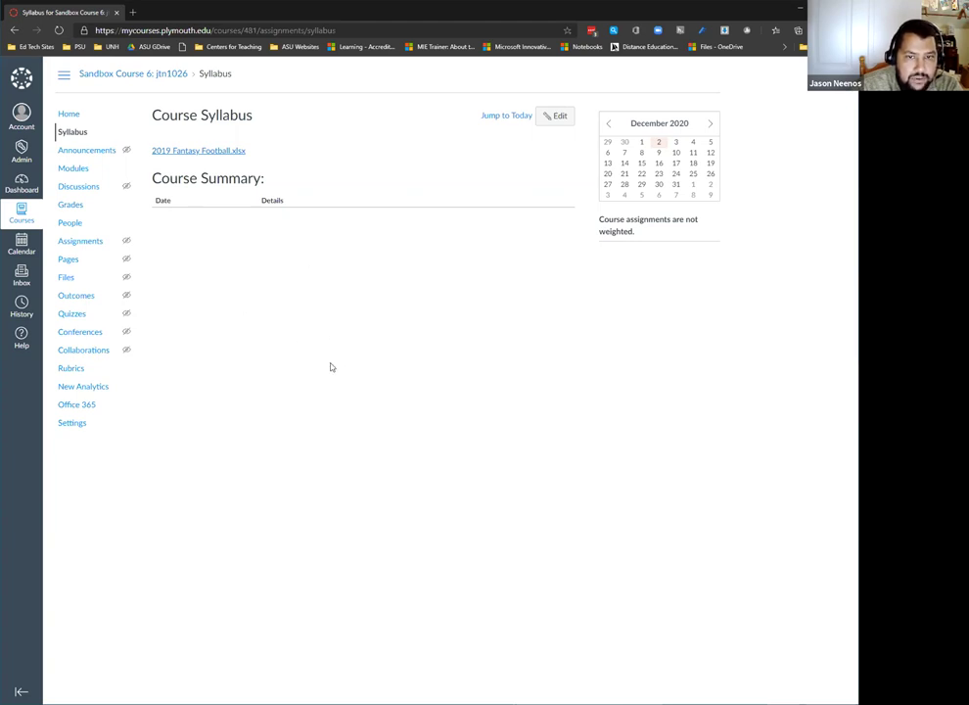
drag(597, 218, 668, 248)
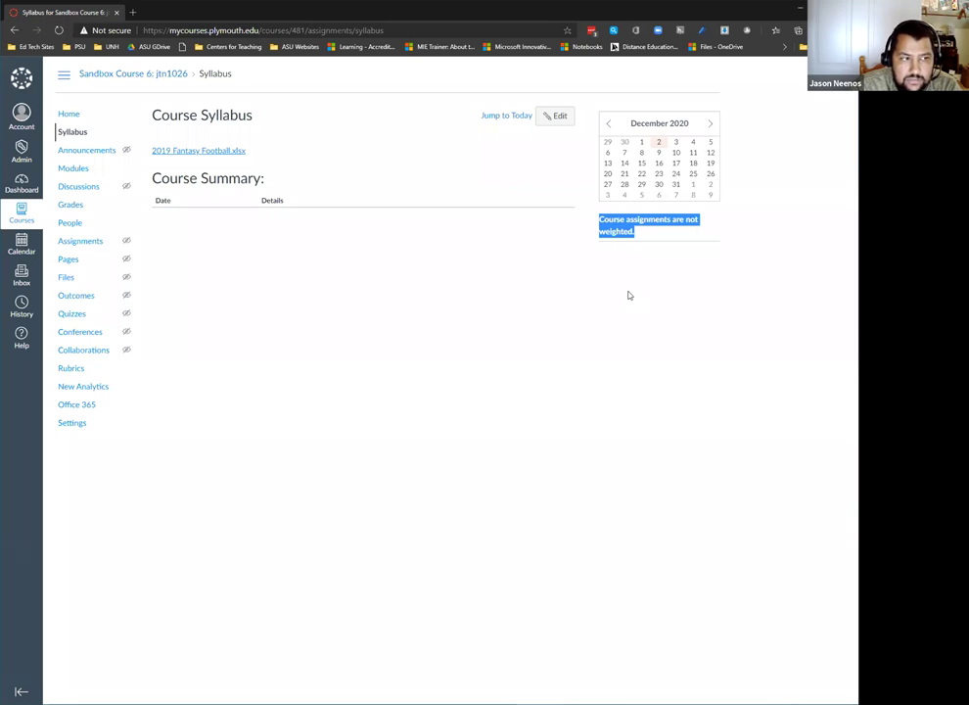
Add a new, unindented assignment named "Module 1 Reflection" to Module 1
click(96, 173)
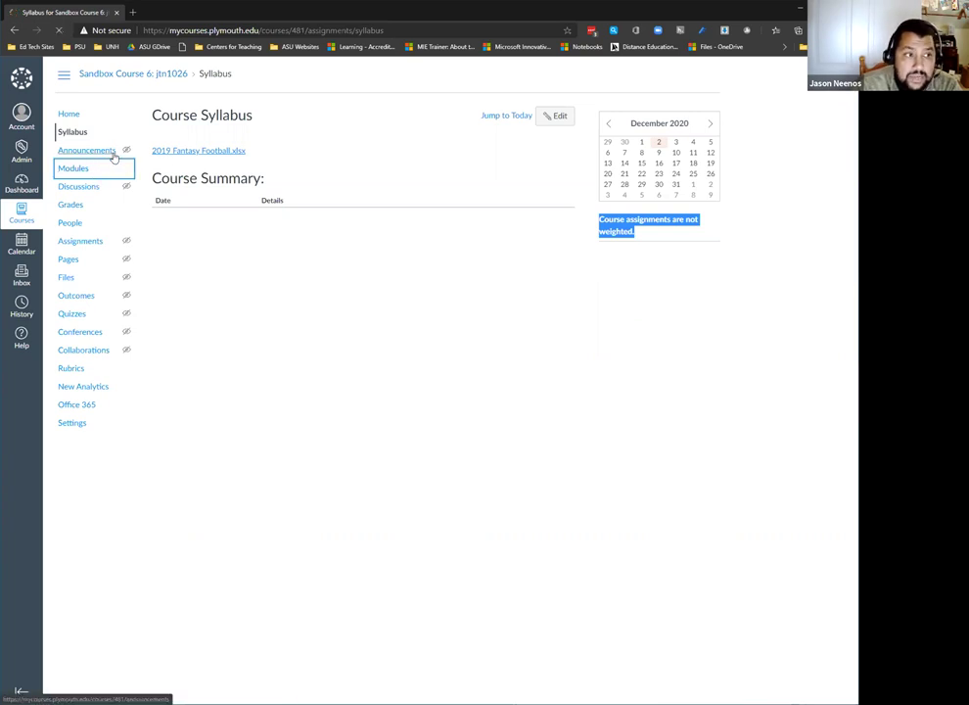
click(73, 173)
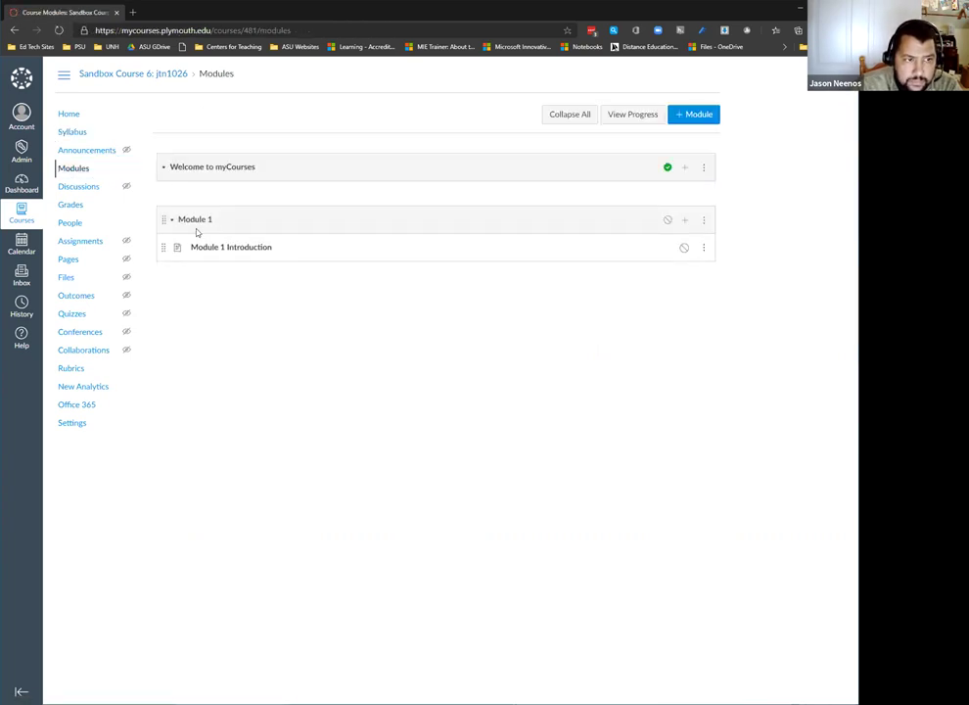
click(685, 222)
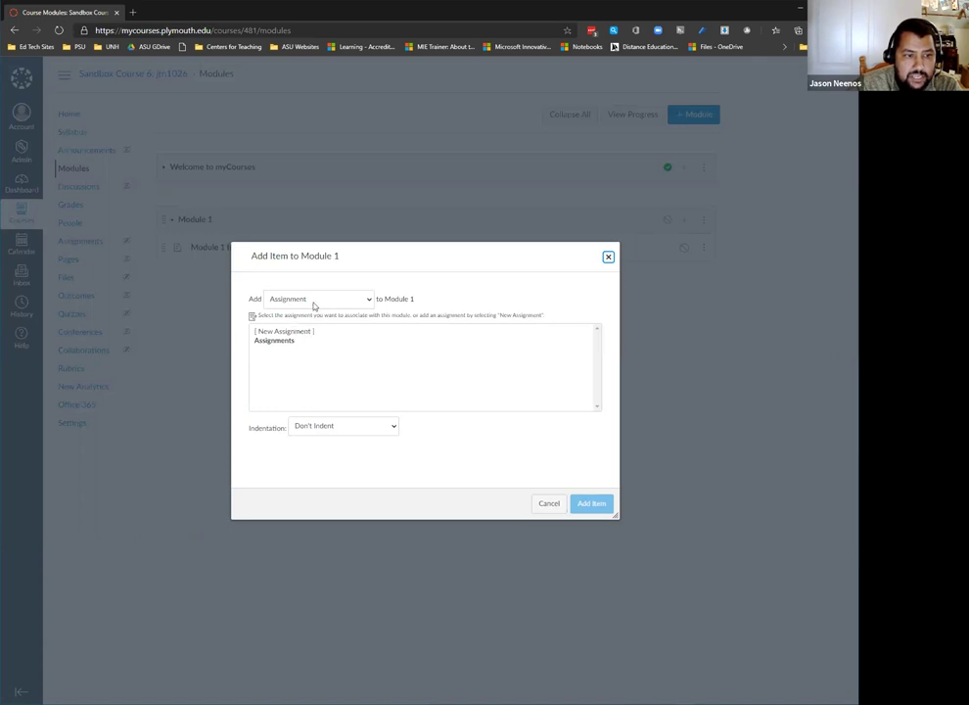
click(301, 332)
click(369, 433)
text(Mod)
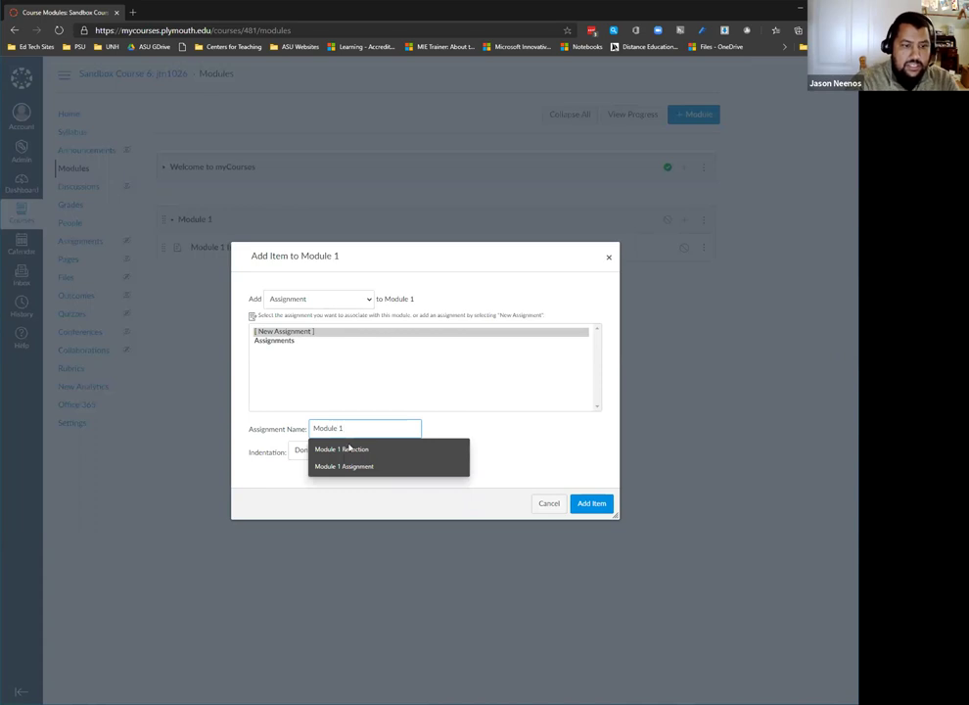
text(ule 1)
click(350, 449)
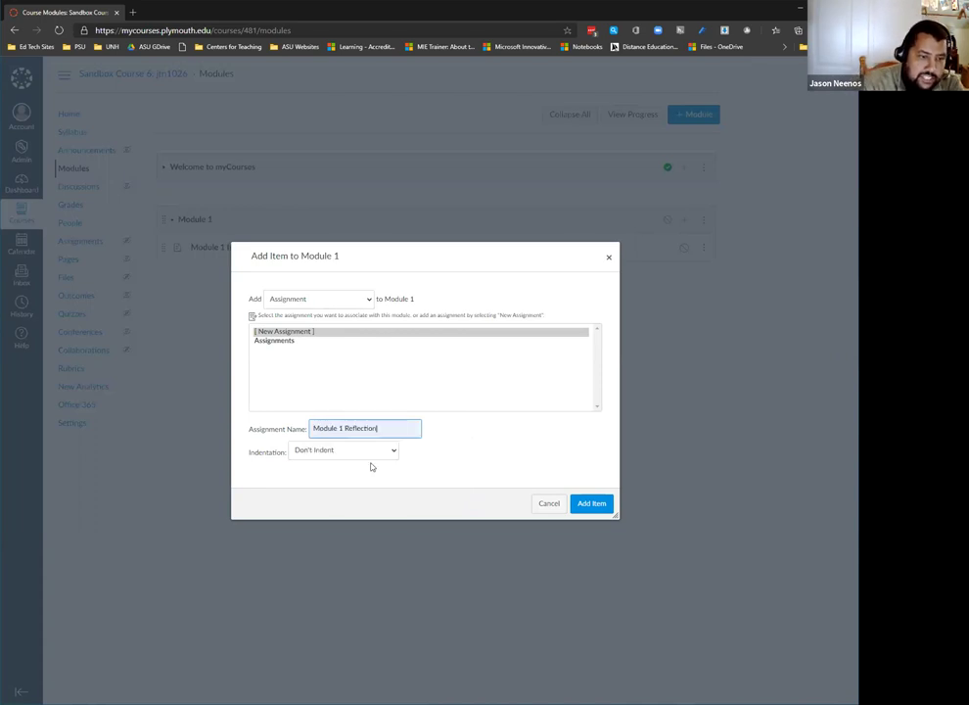
click(592, 504)
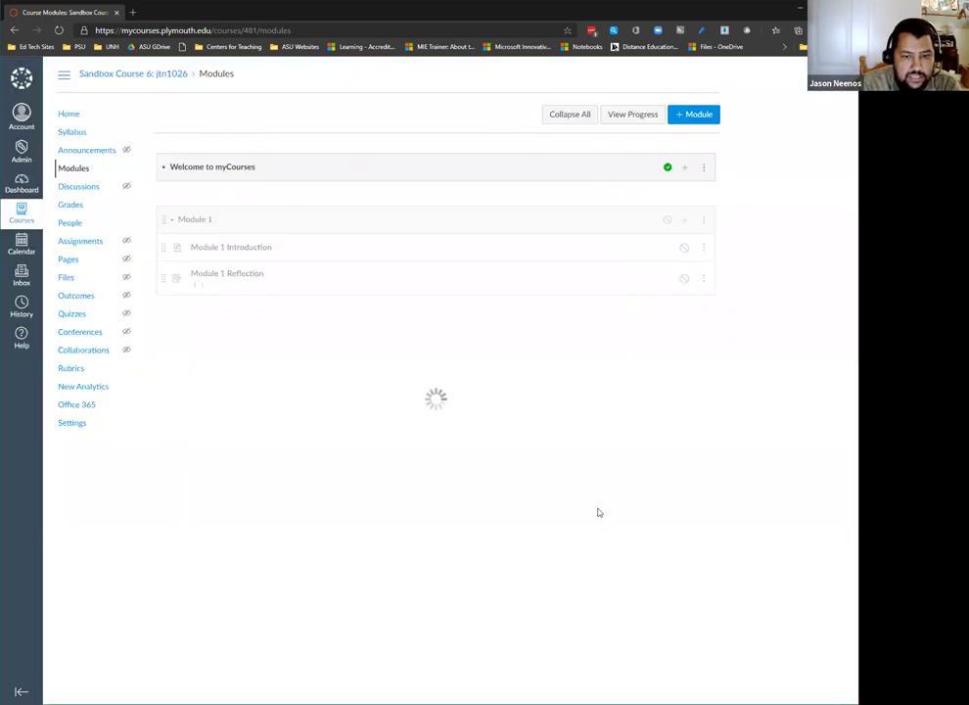
Edit the Module 1 Reflection assignment and enter the description "Please write a 500 word reflection on what you learned from this module."
click(220, 276)
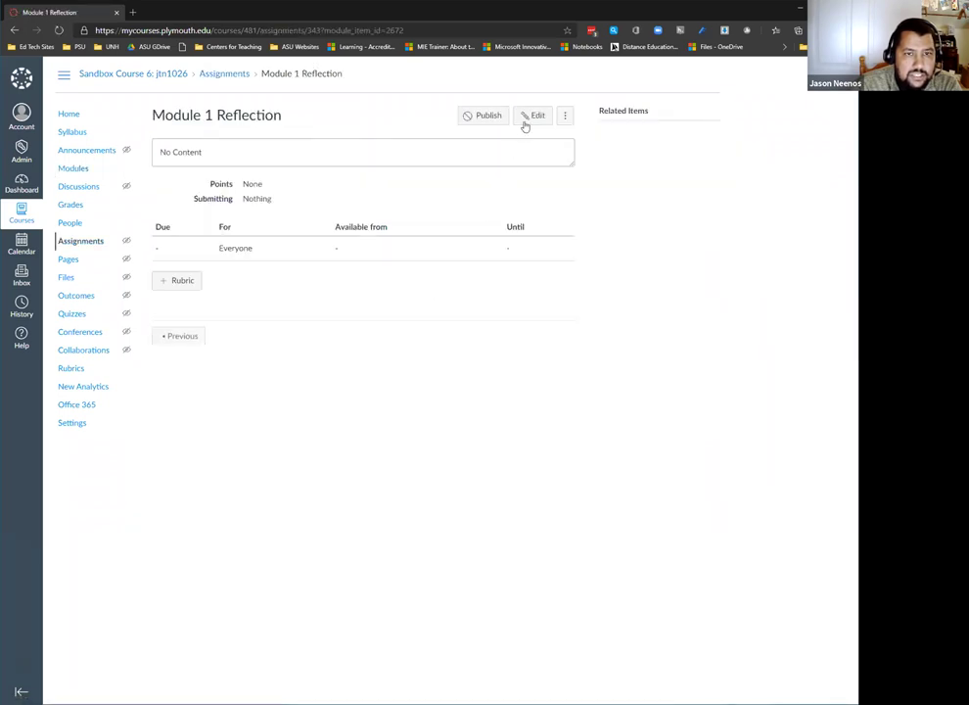
click(527, 118)
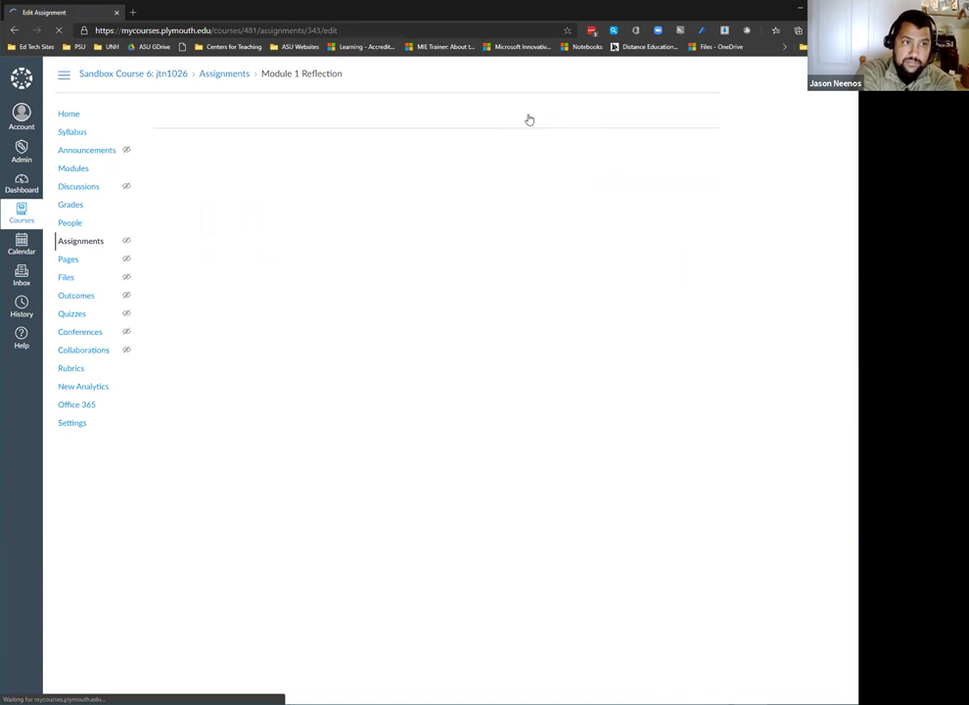
click(297, 275)
text(Please r)
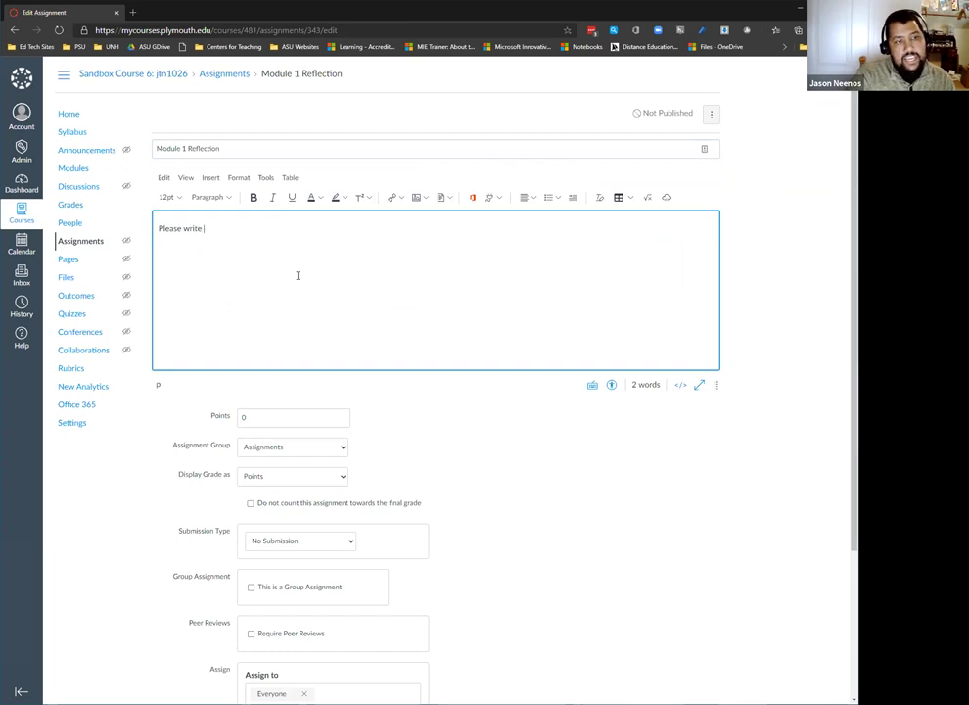
text(ite a 500 word reflecitoin on what you l)
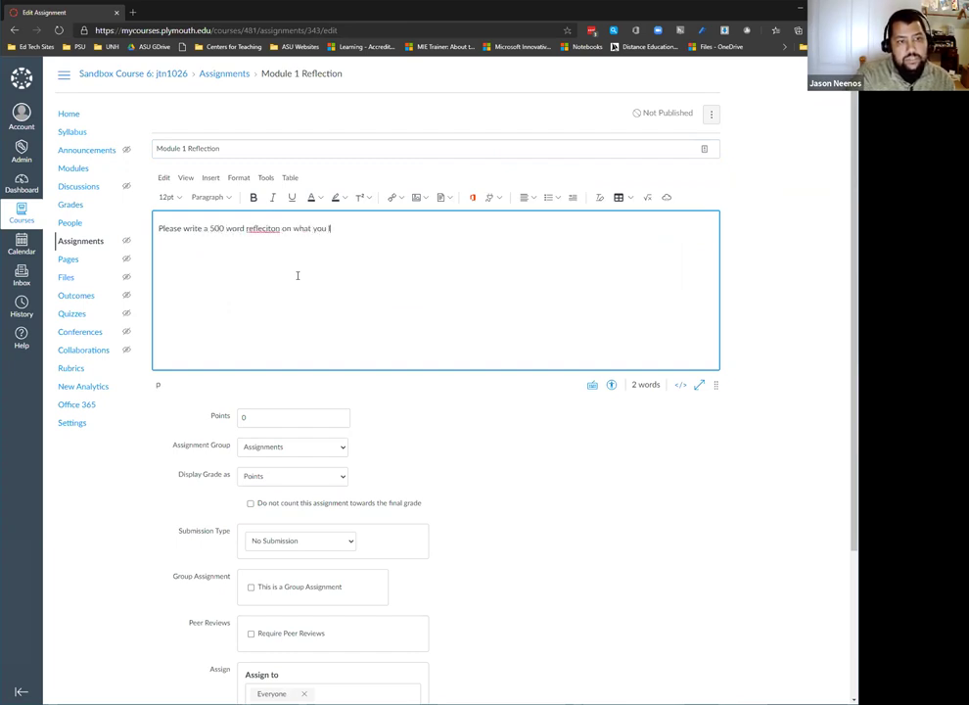
text(earned form this module.)
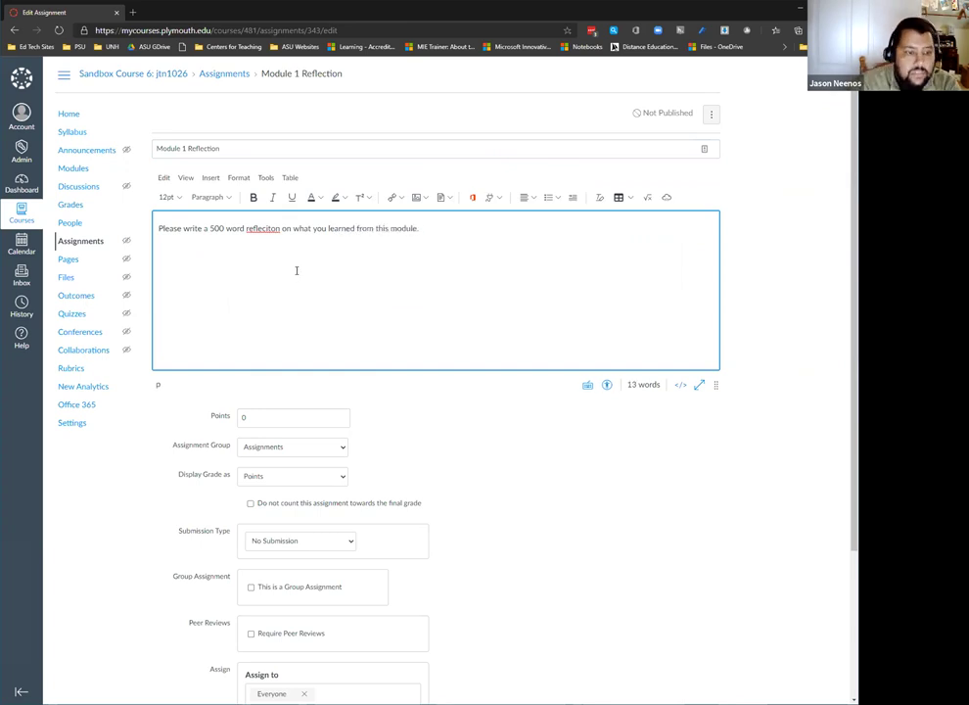
right_click(250, 228)
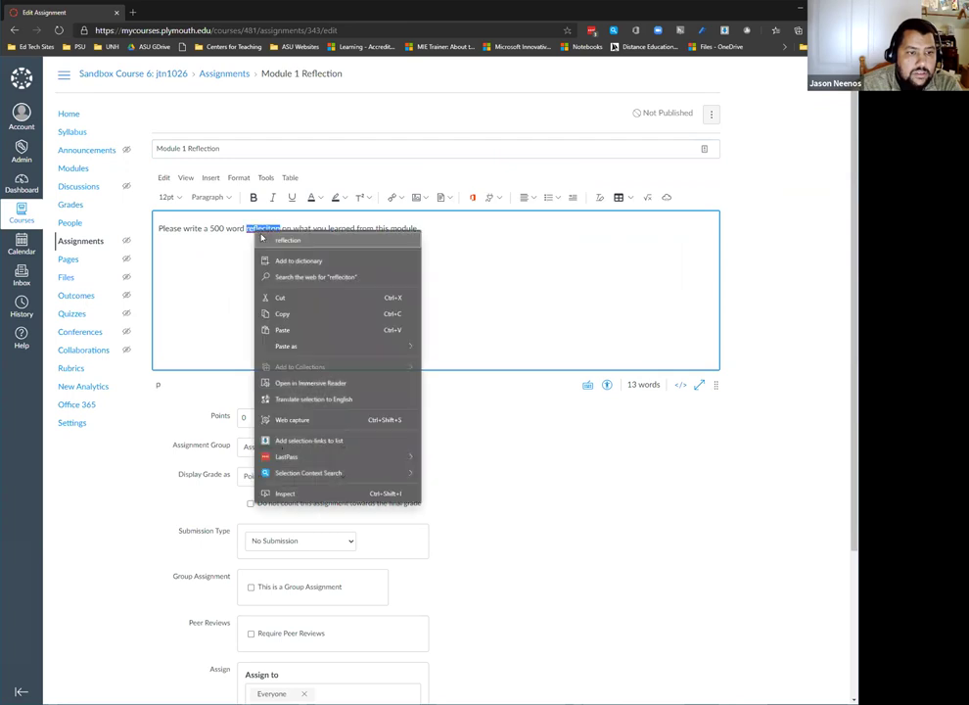
click(262, 241)
Set the Module 1 Reflection assignment's points to 10
scroll(260, 335, down, 1)
click(249, 320)
key(BackSpace)
text(10)
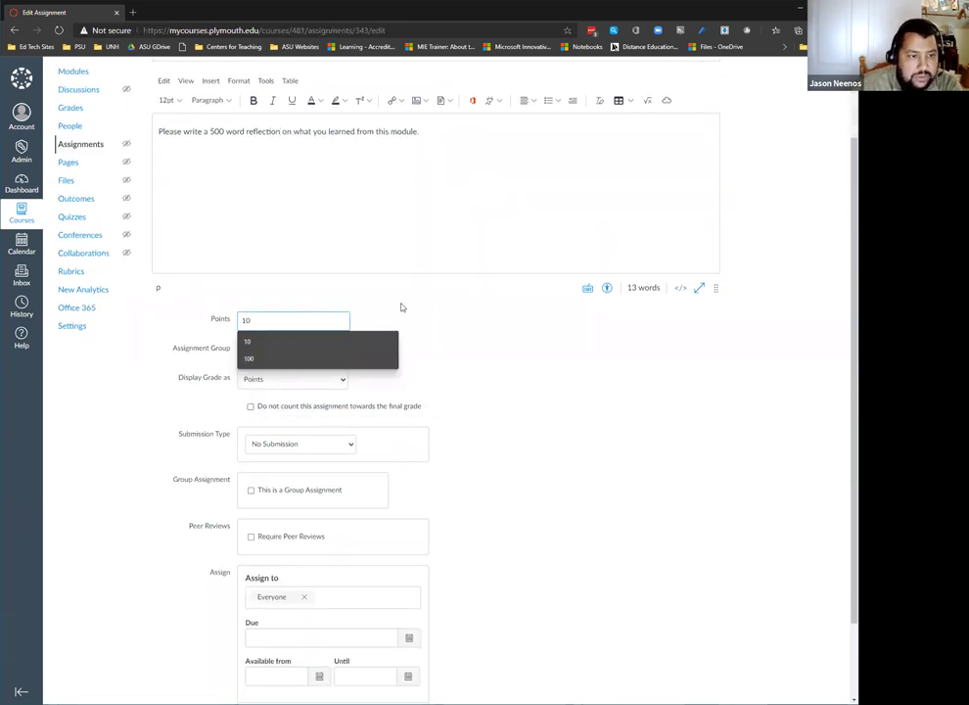
click(447, 309)
Review the available assignment group choices, keeping the assignment in the Assignments group
click(256, 353)
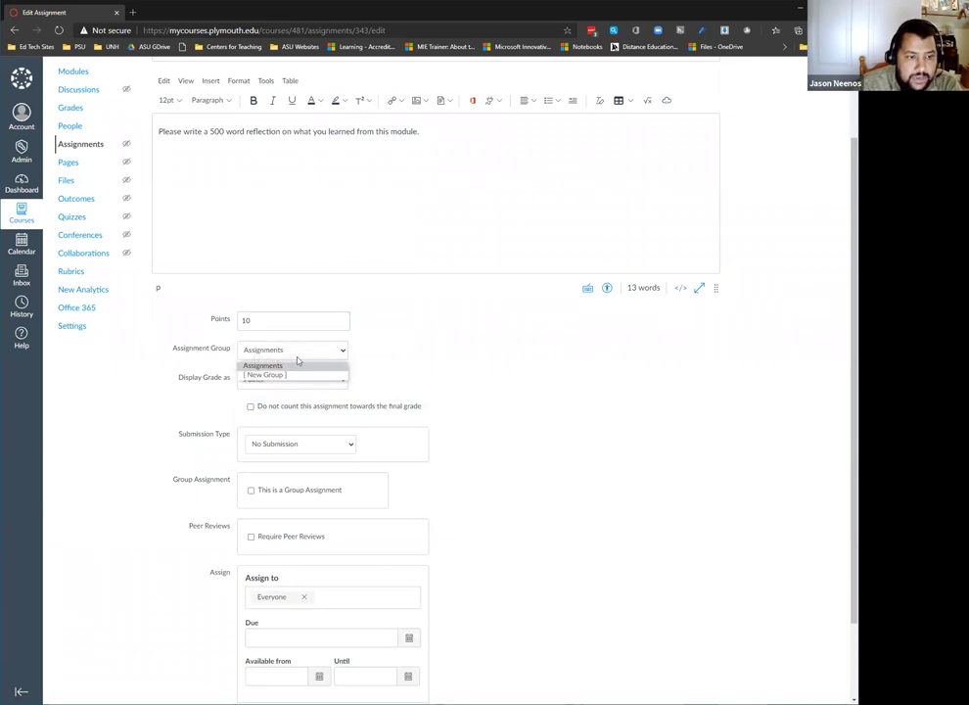
click(292, 364)
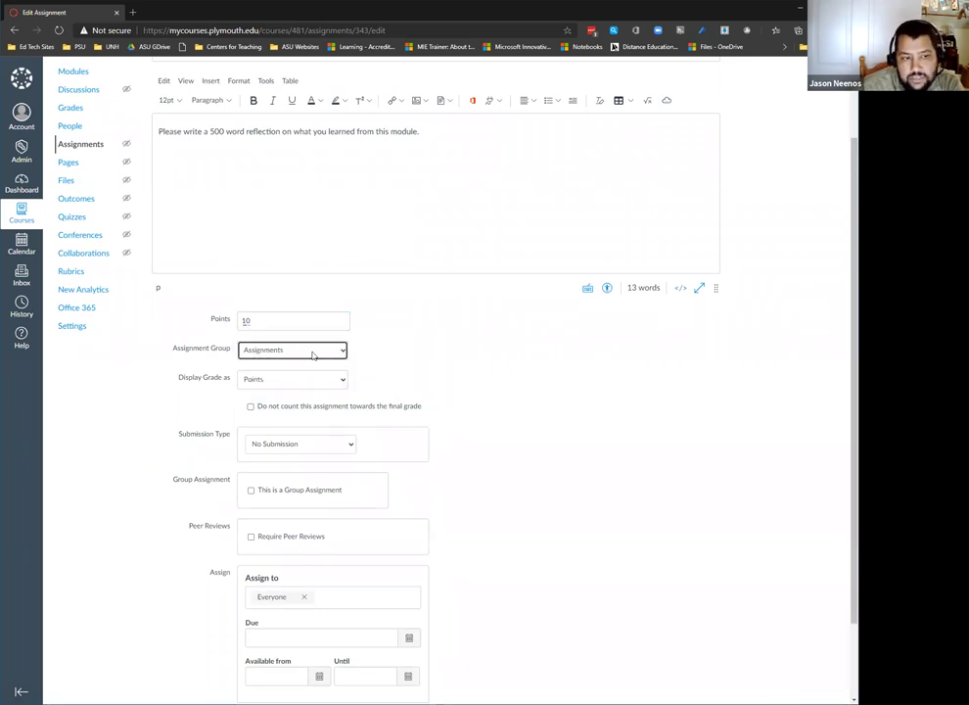
click(313, 353)
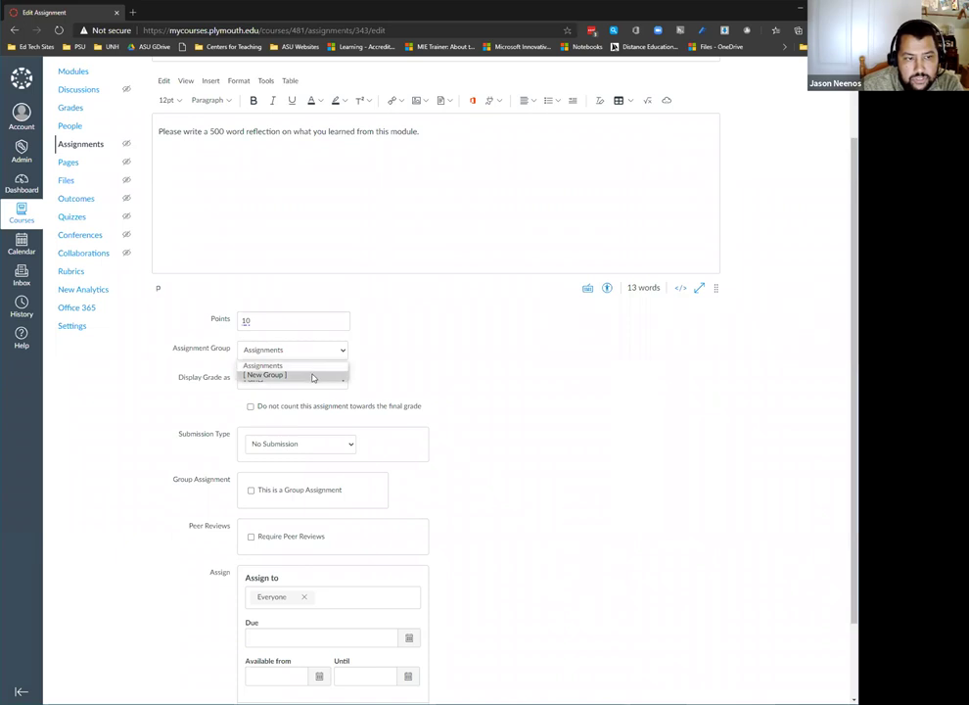
click(382, 353)
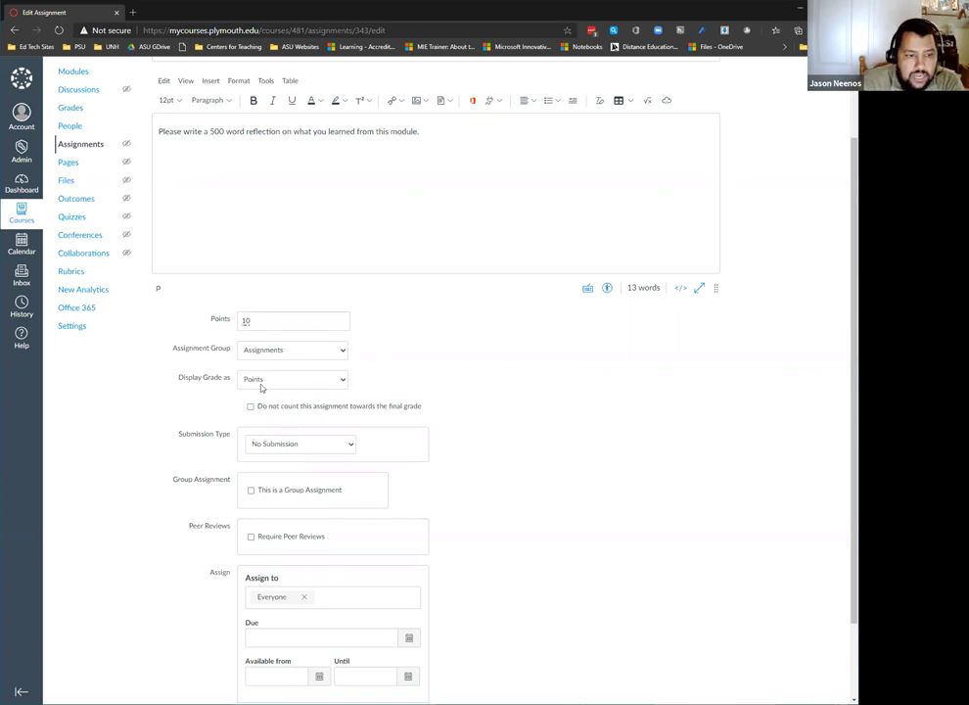
Set the assignment's submission type to Online and allow File Uploads as the entry option
scroll(298, 387, down, 1)
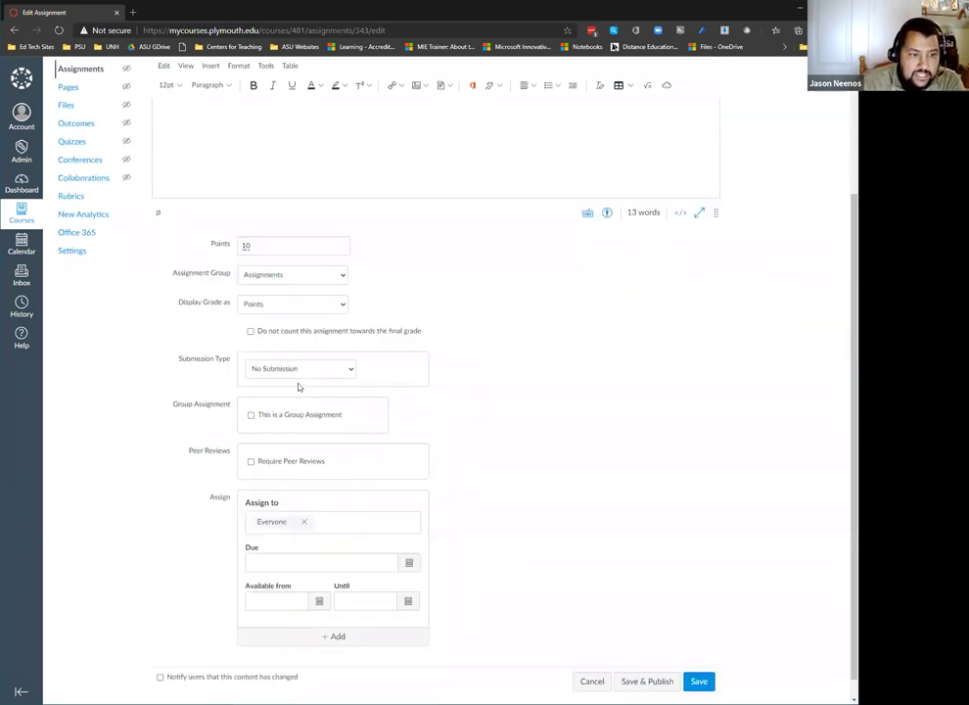
click(269, 346)
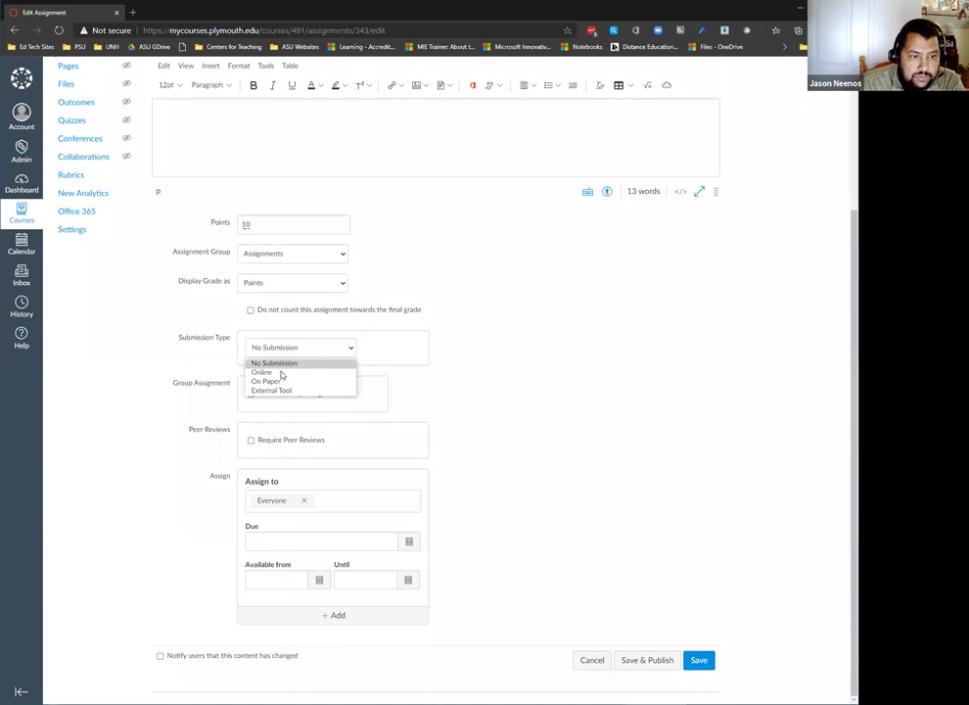
click(282, 373)
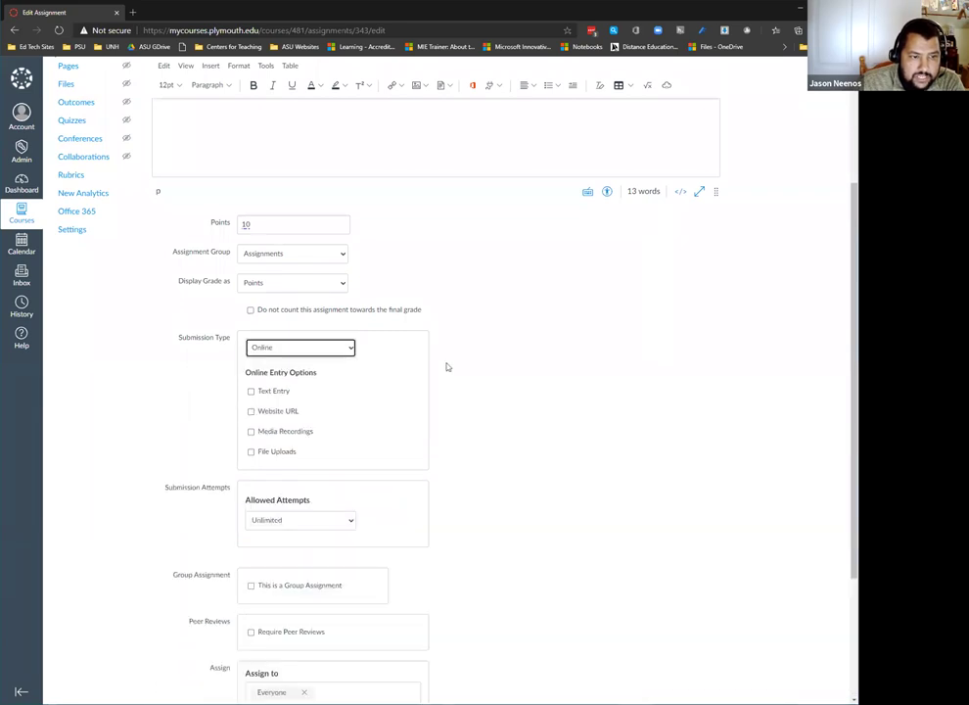
scroll(442, 365, down, 2)
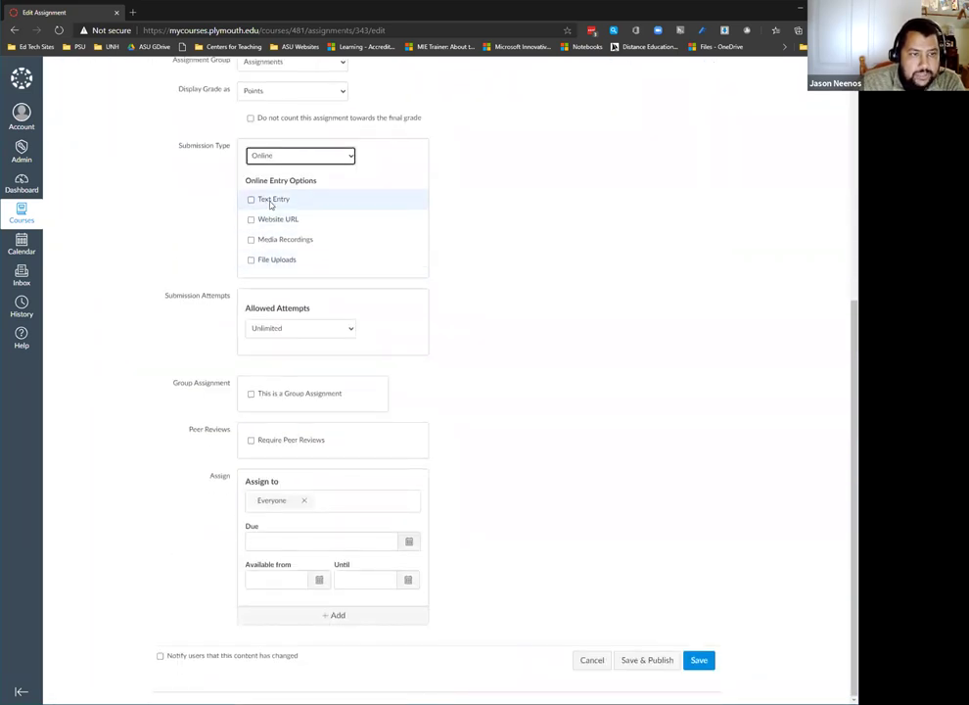
click(251, 260)
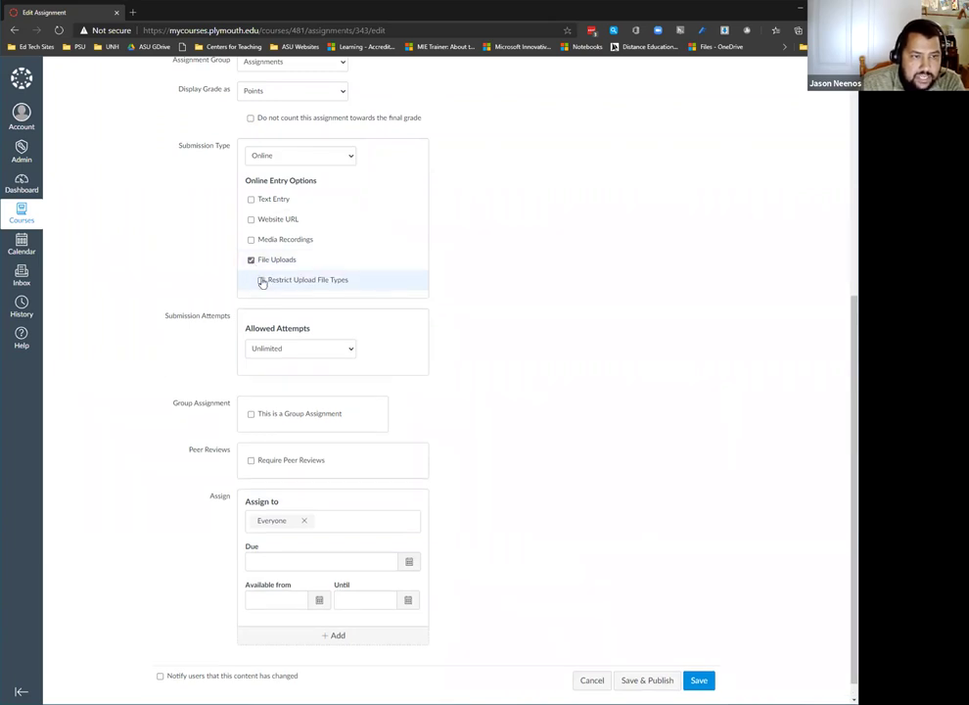
Restrict the assignment's upload file types to docx
click(261, 280)
click(297, 296)
text(docx)
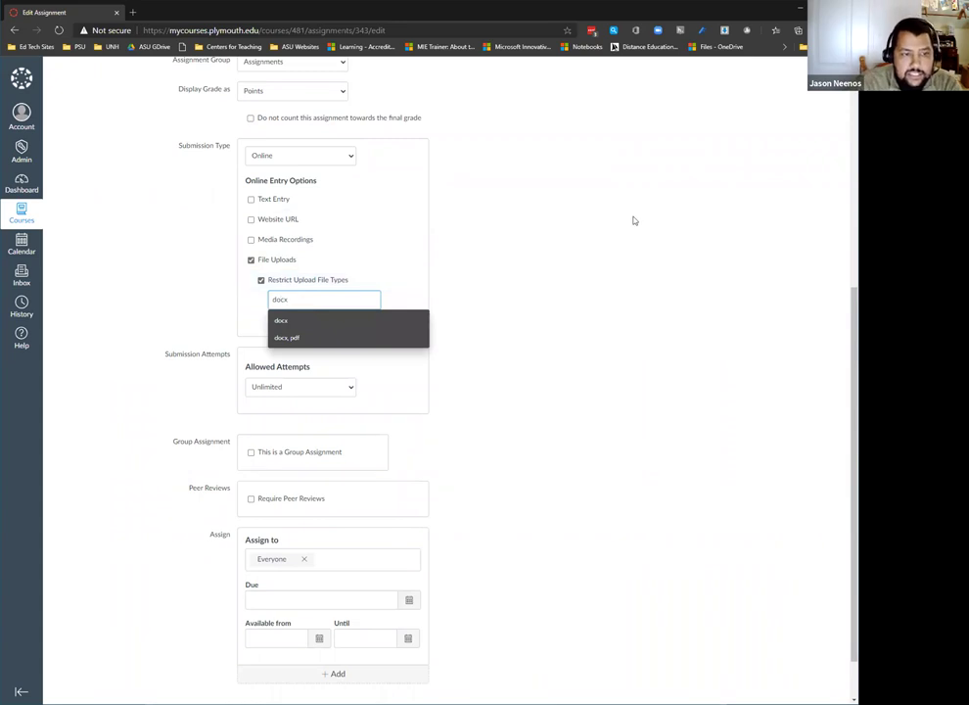
click(633, 218)
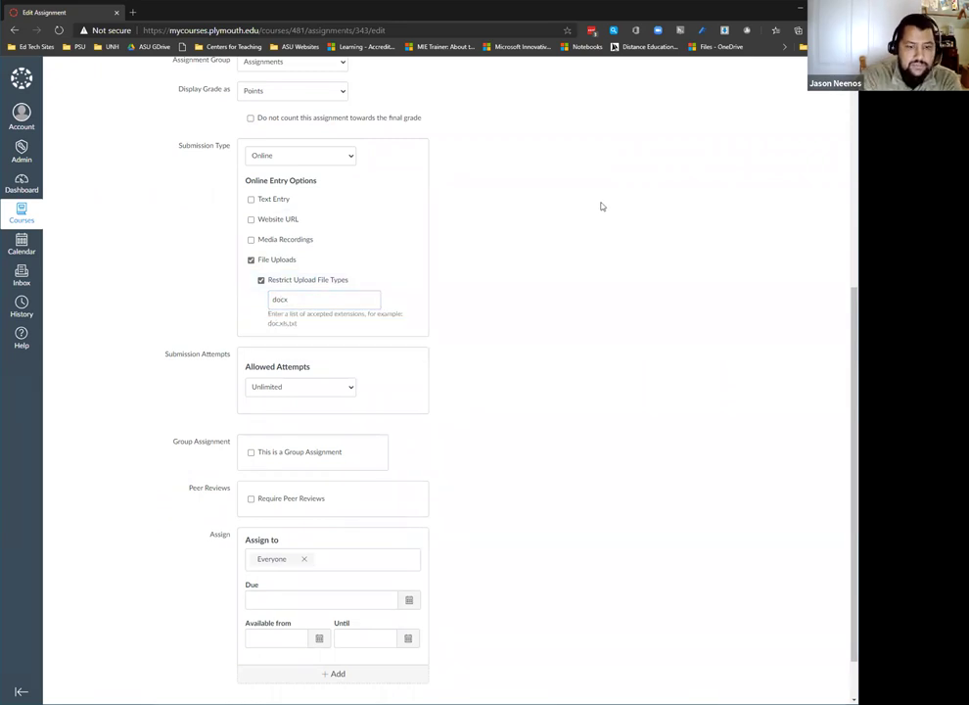
Review the allowed submission attempts choices, keeping Unlimited
scroll(599, 208, down, 2)
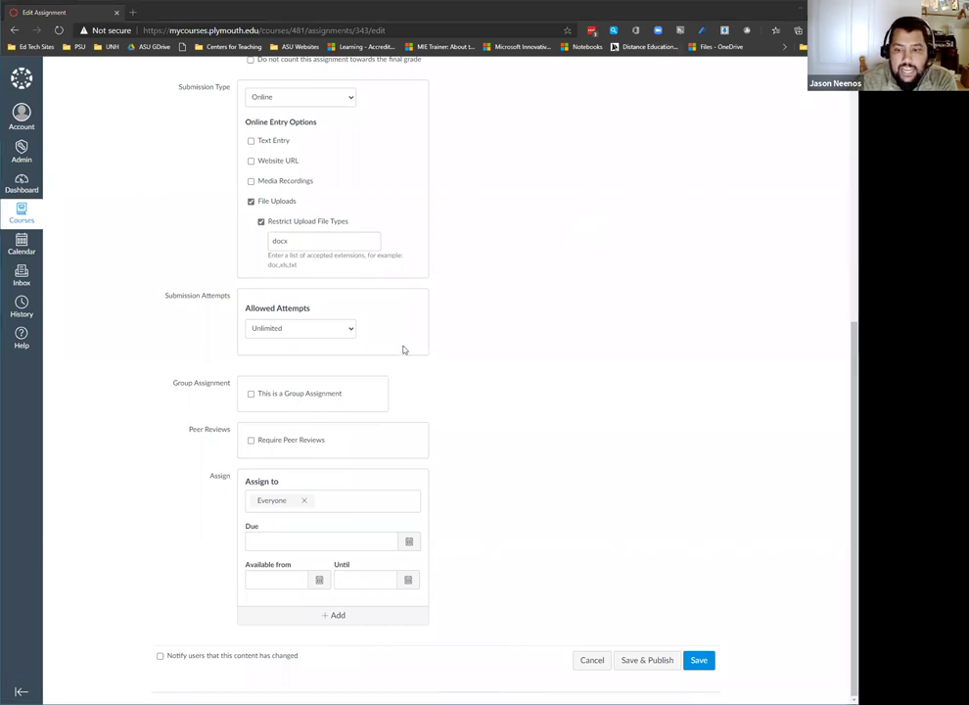
click(273, 332)
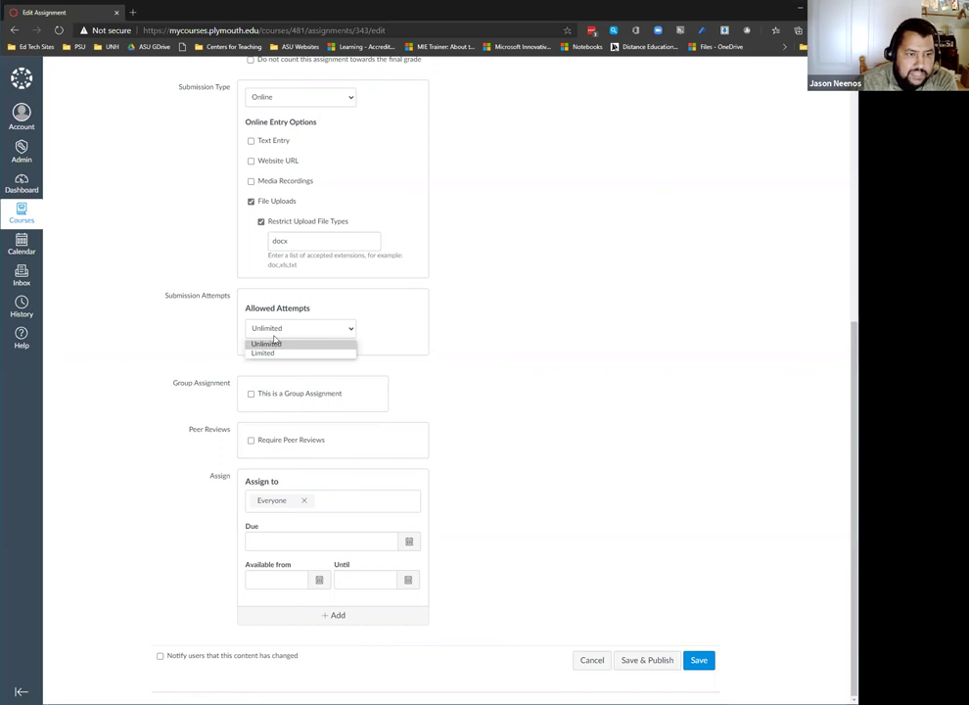
click(487, 315)
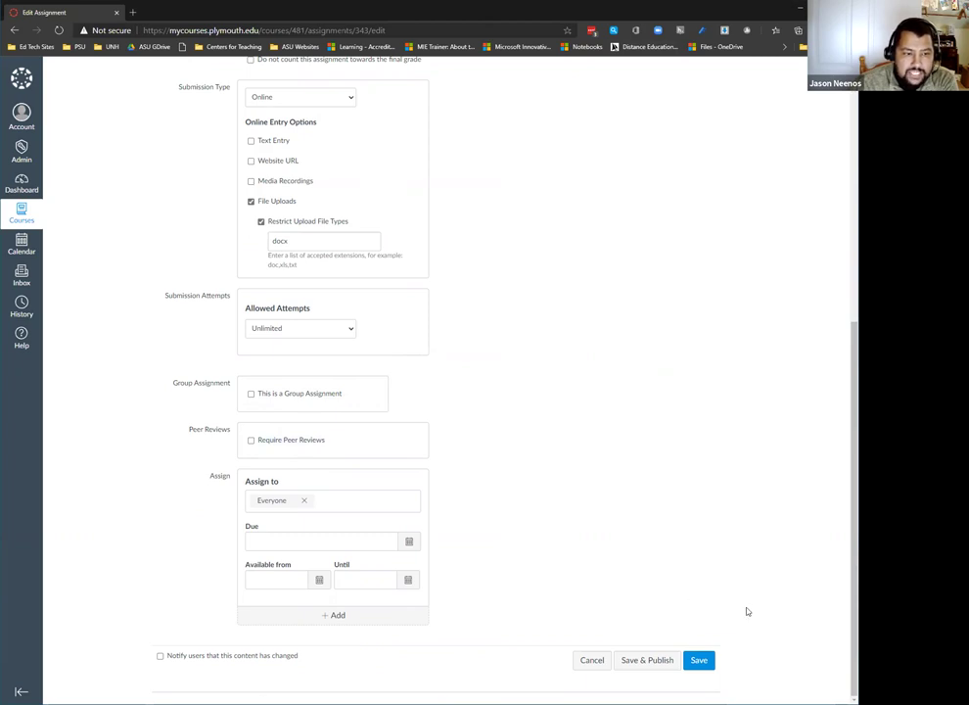
Set the due date for everyone to December 3, 2020
click(408, 542)
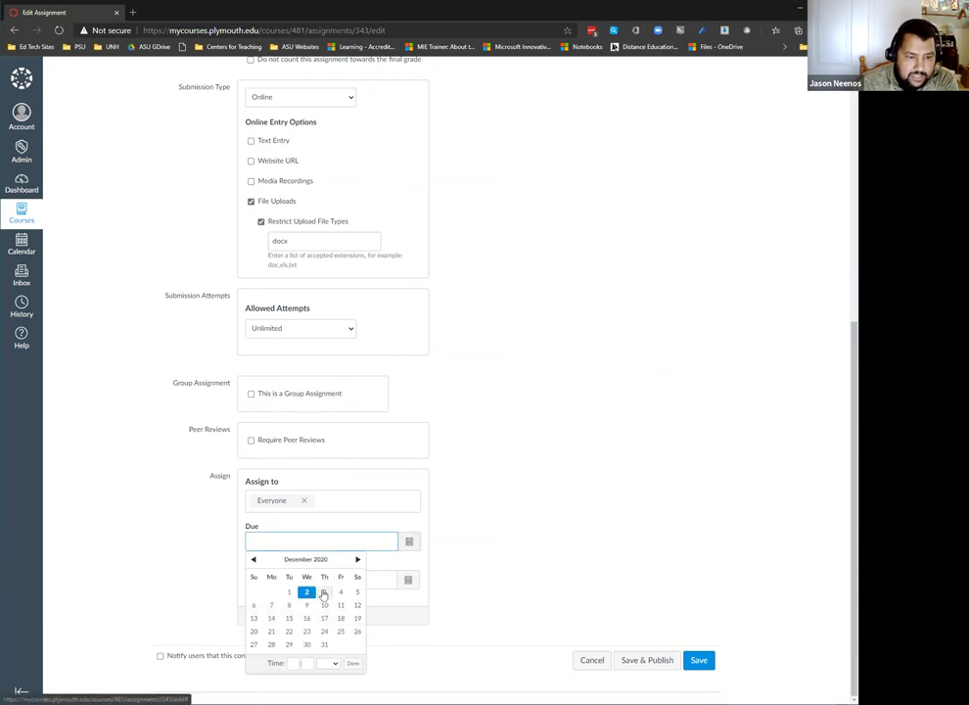
click(324, 591)
click(462, 559)
scroll(382, 509, down, 1)
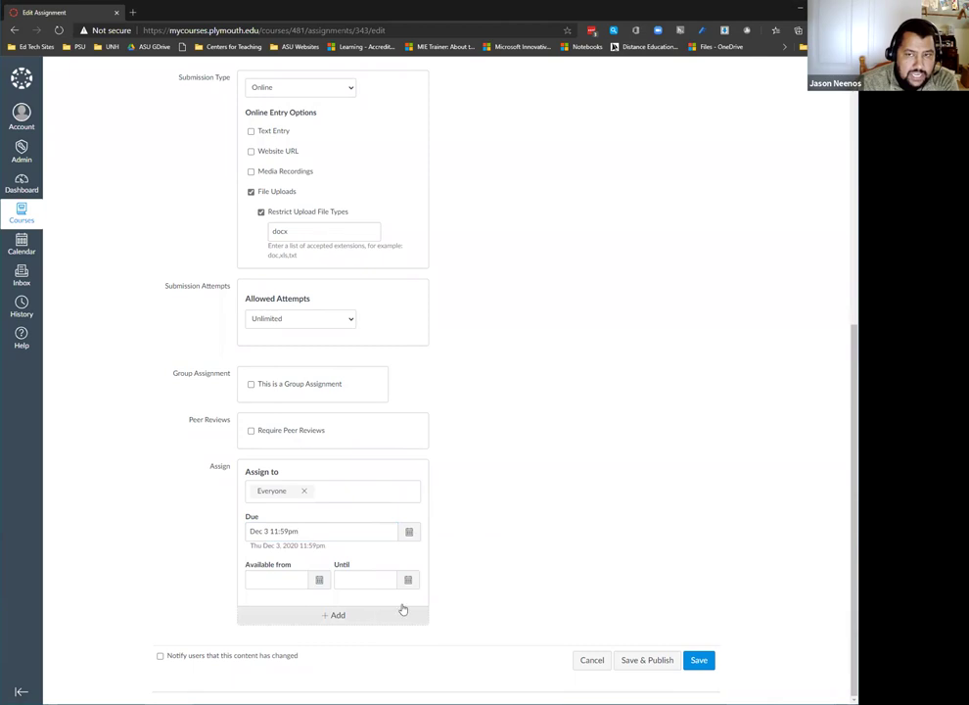
Add a second assignee entry for Section 1 with a due date of December 4, 2020
click(334, 615)
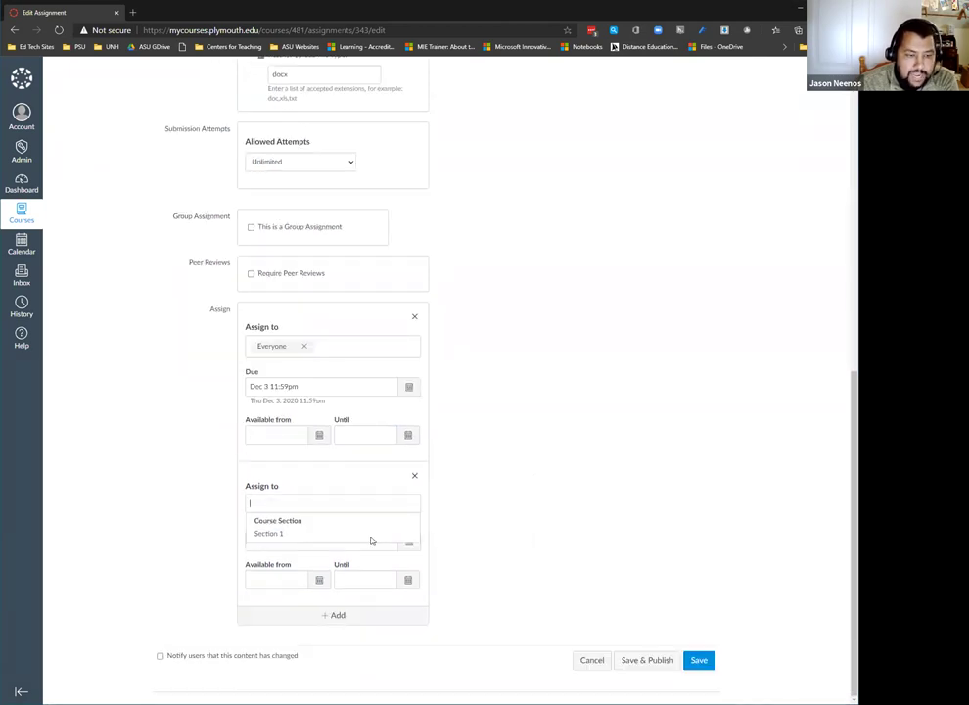
click(331, 534)
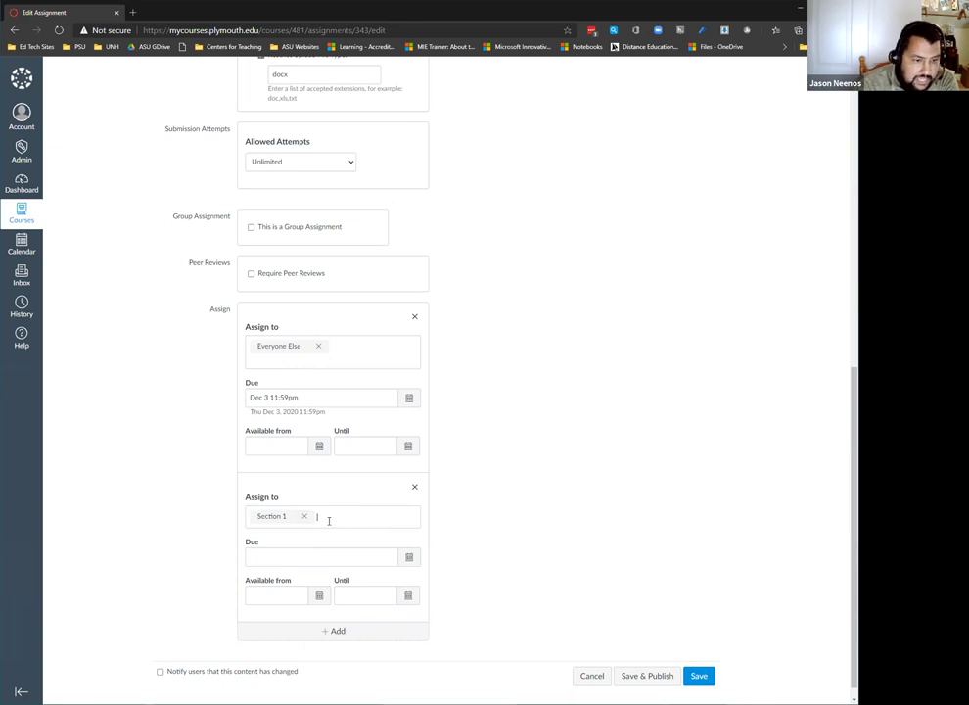
click(409, 557)
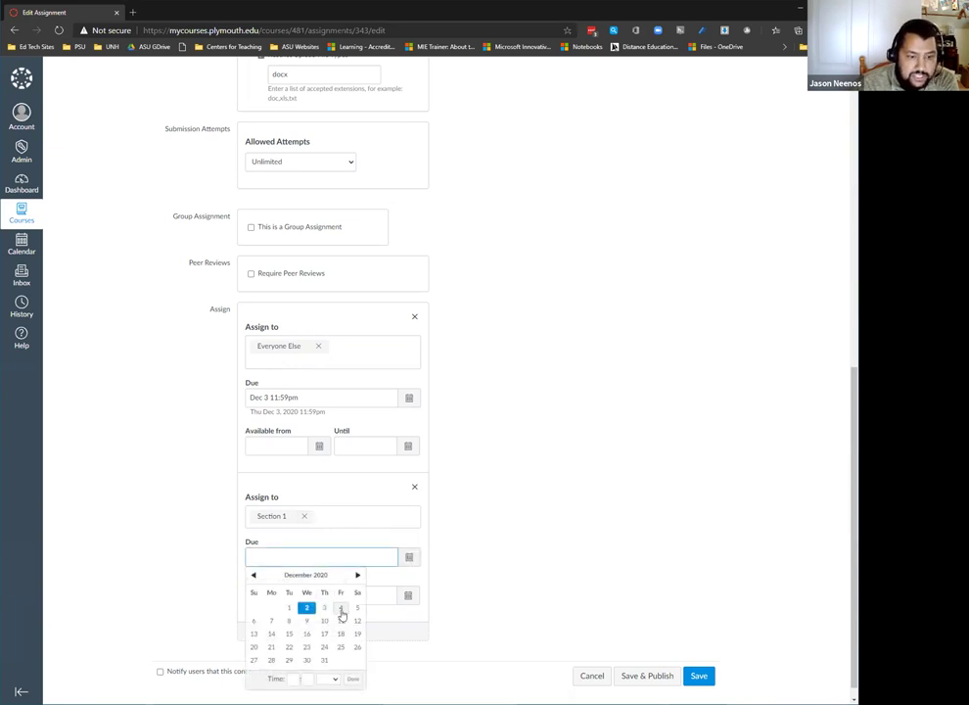
click(341, 611)
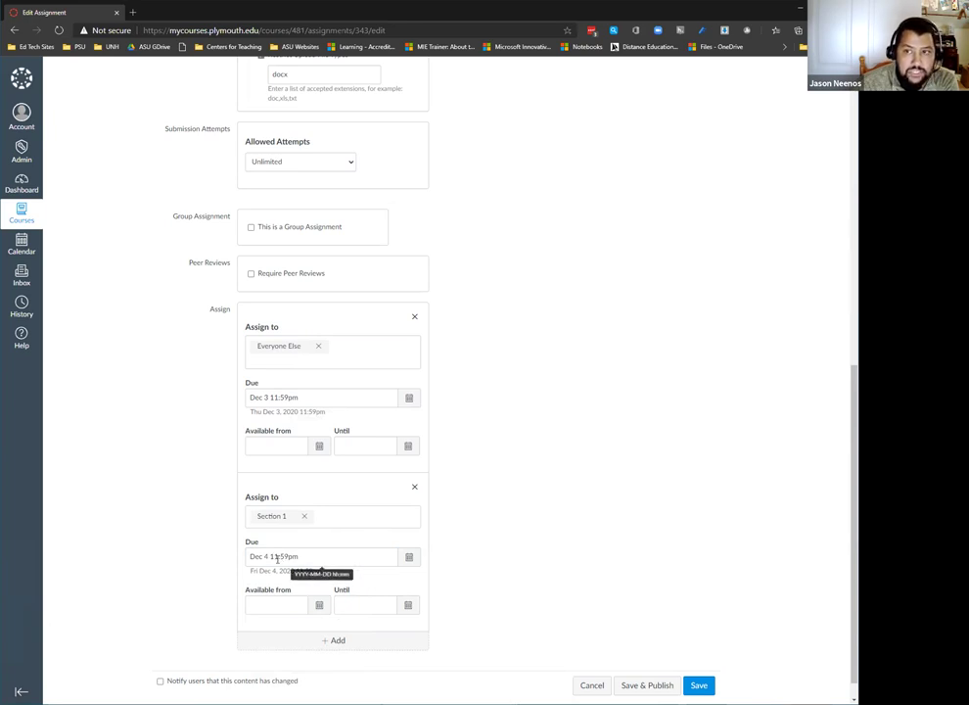
scroll(277, 559, down, 1)
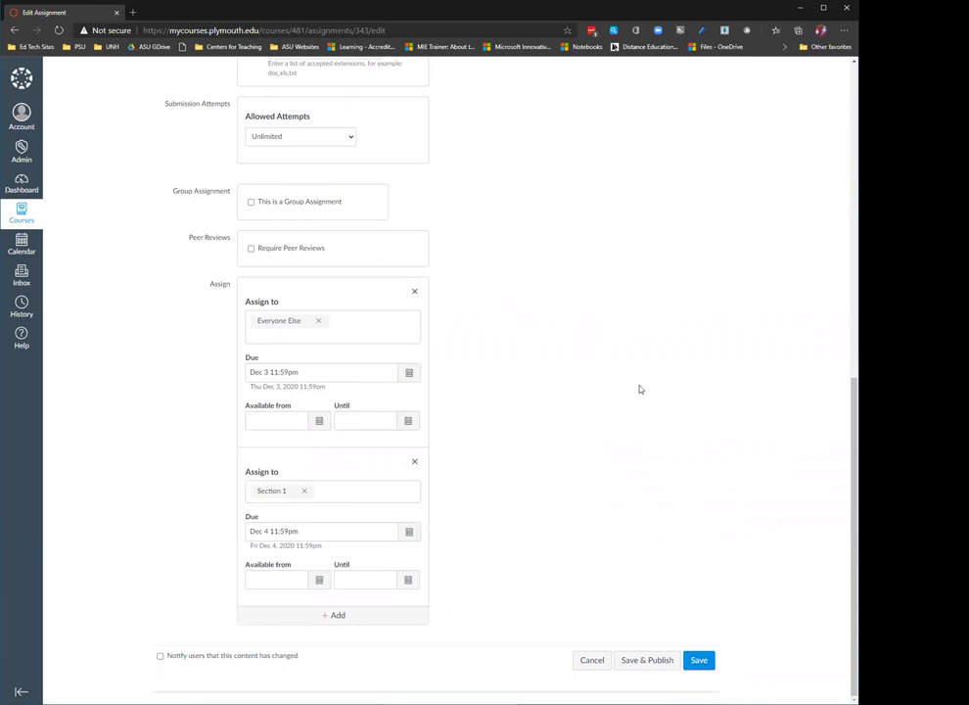
Set the assignment's grade display to Complete/Incomplete
scroll(641, 385, up, 4)
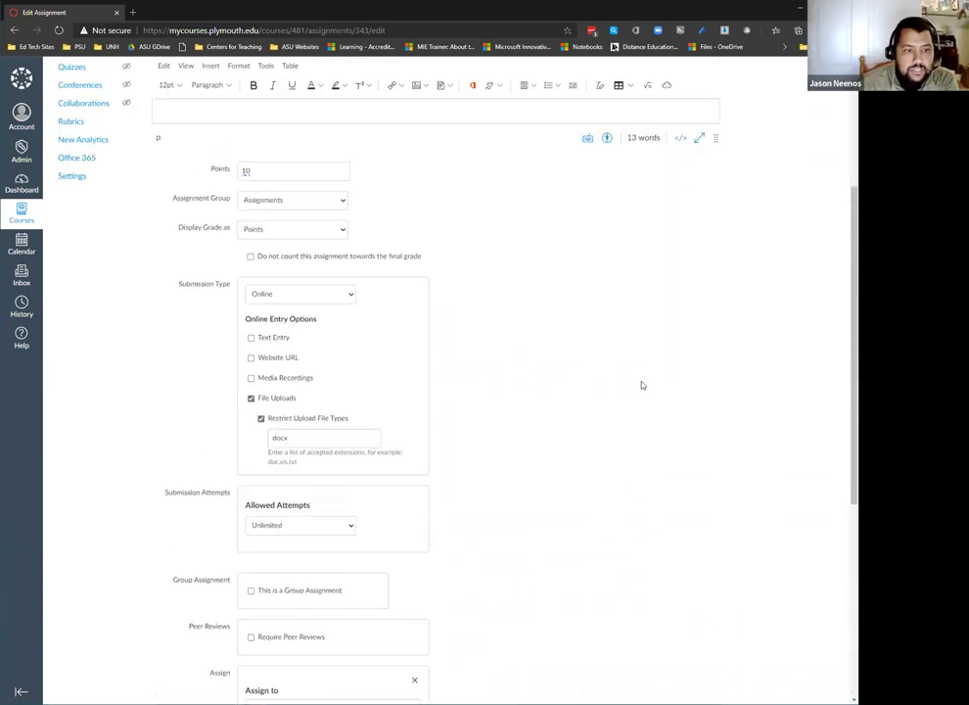
scroll(641, 384, up, 1)
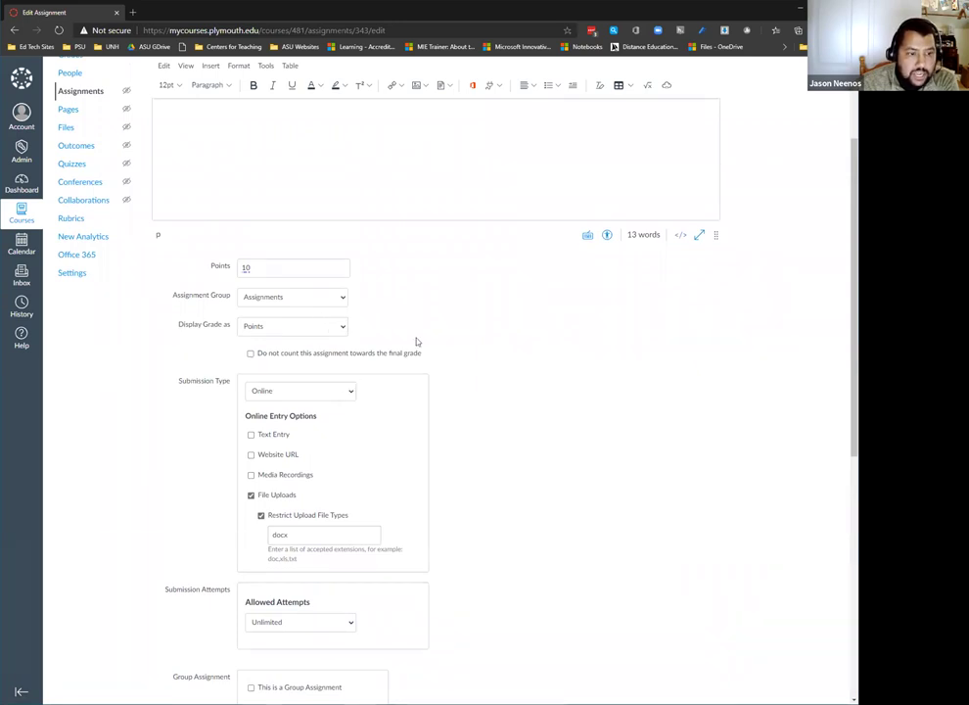
scroll(426, 342, down, 2)
scroll(421, 339, up, 2)
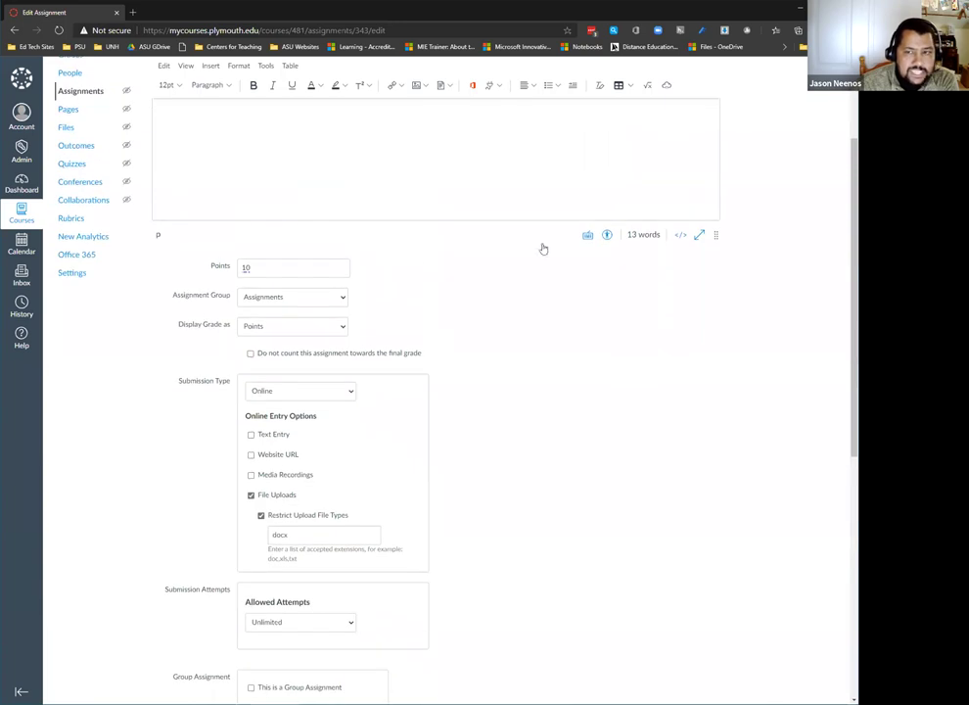
click(339, 335)
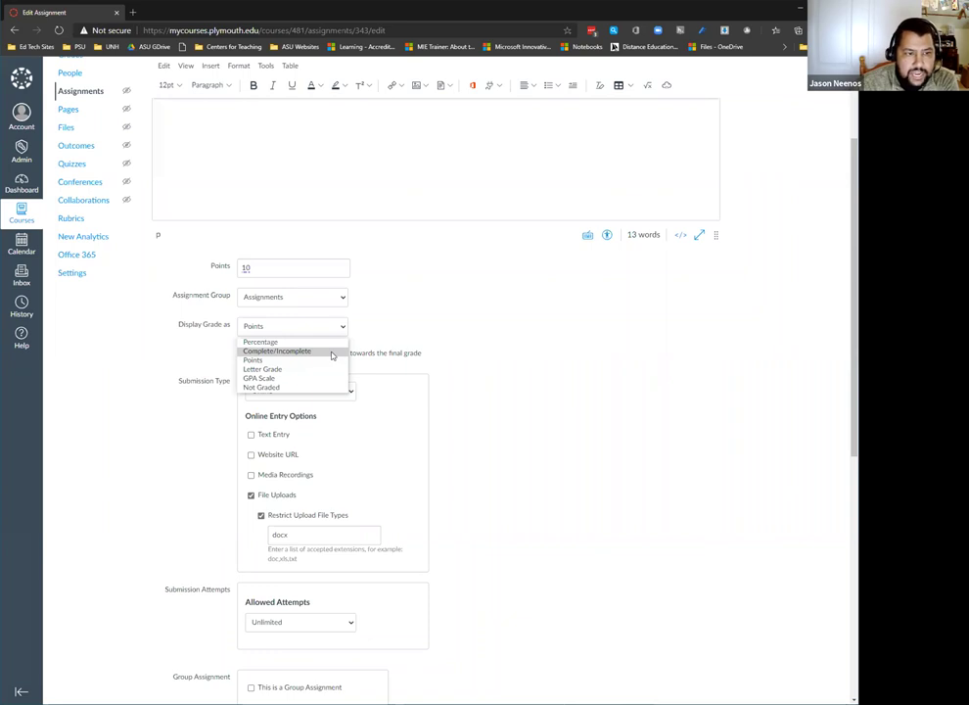
click(332, 353)
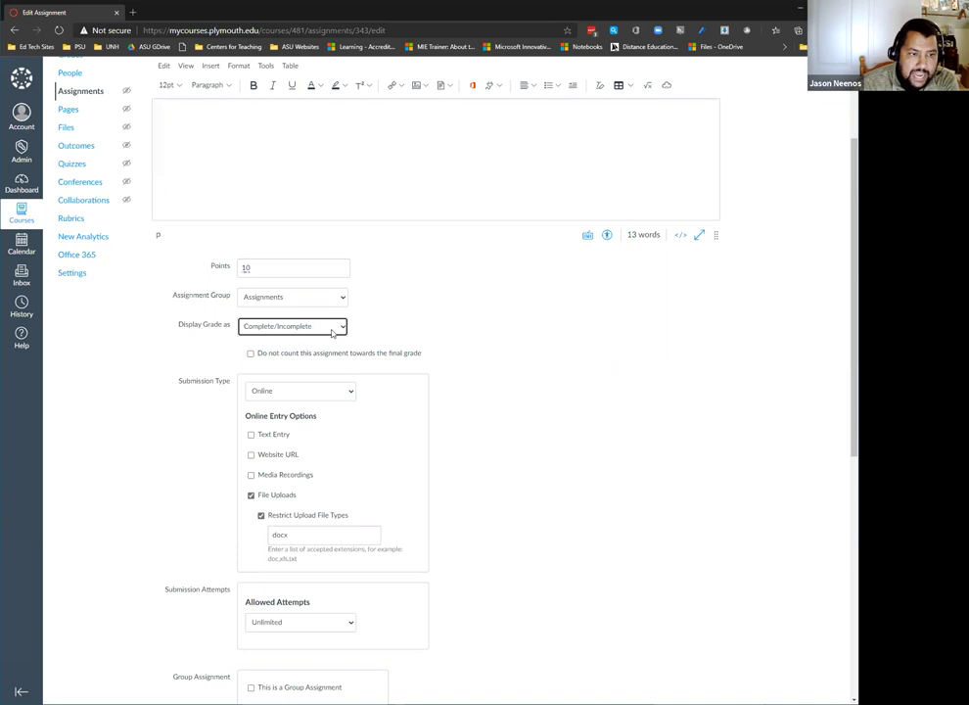
scroll(338, 328, down, 5)
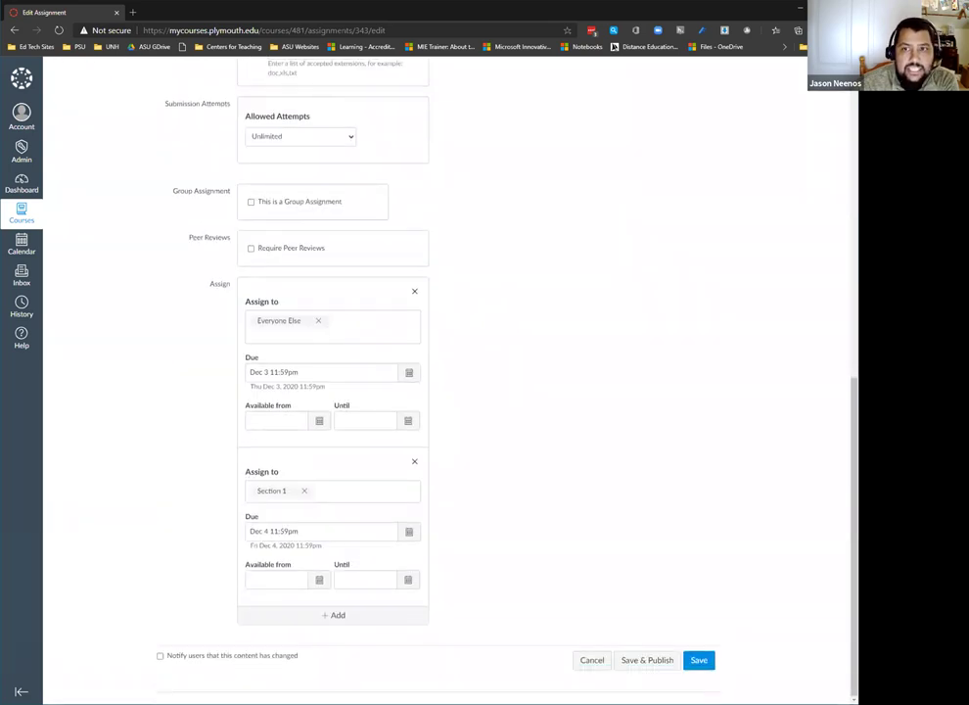
Switch the assignment's grade display back to Points
scroll(530, 242, up, 5)
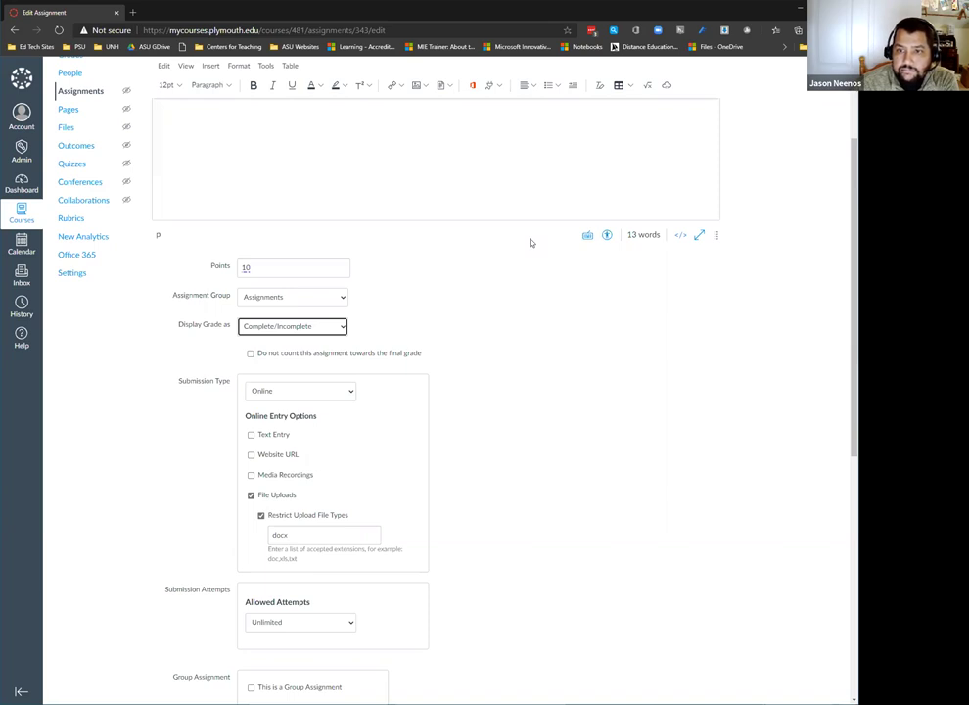
click(292, 326)
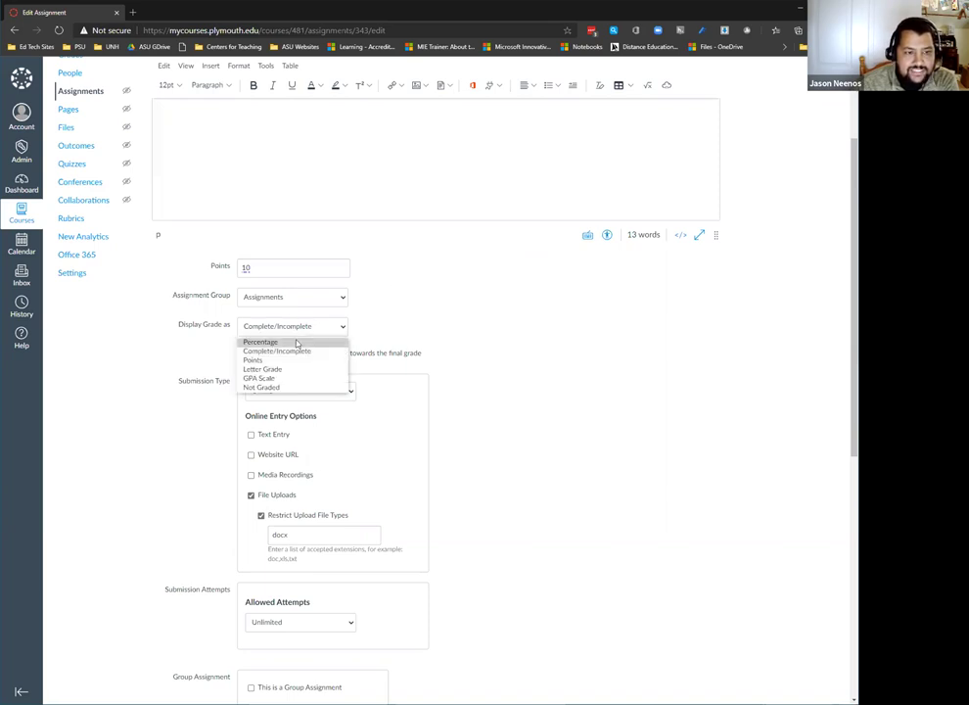
key(Return)
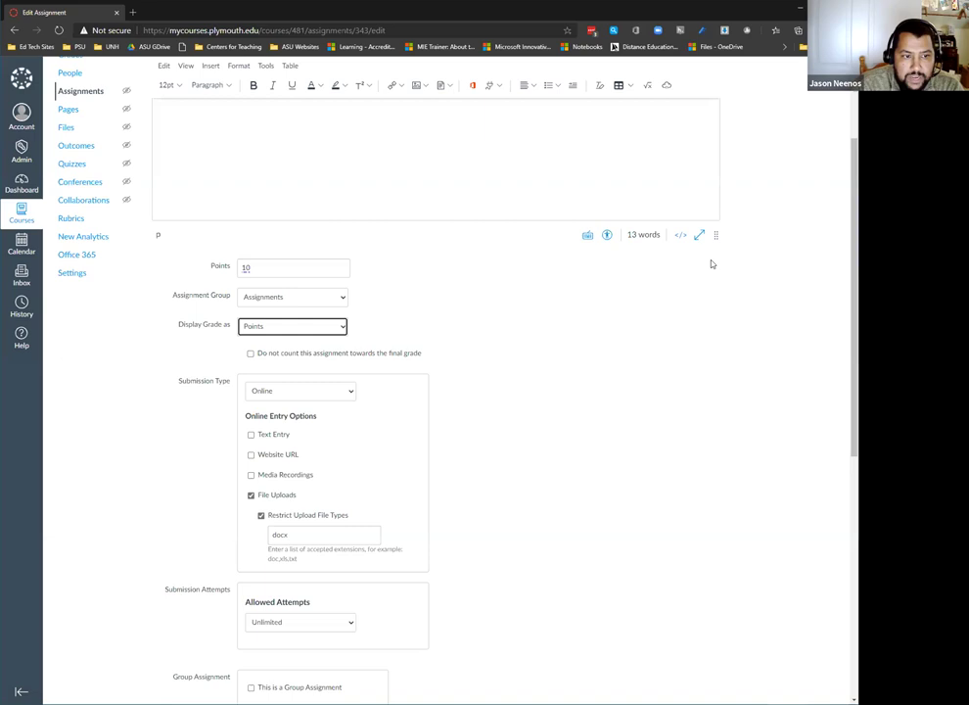
Try excluding the assignment from the final grade and turn that option off again
click(250, 354)
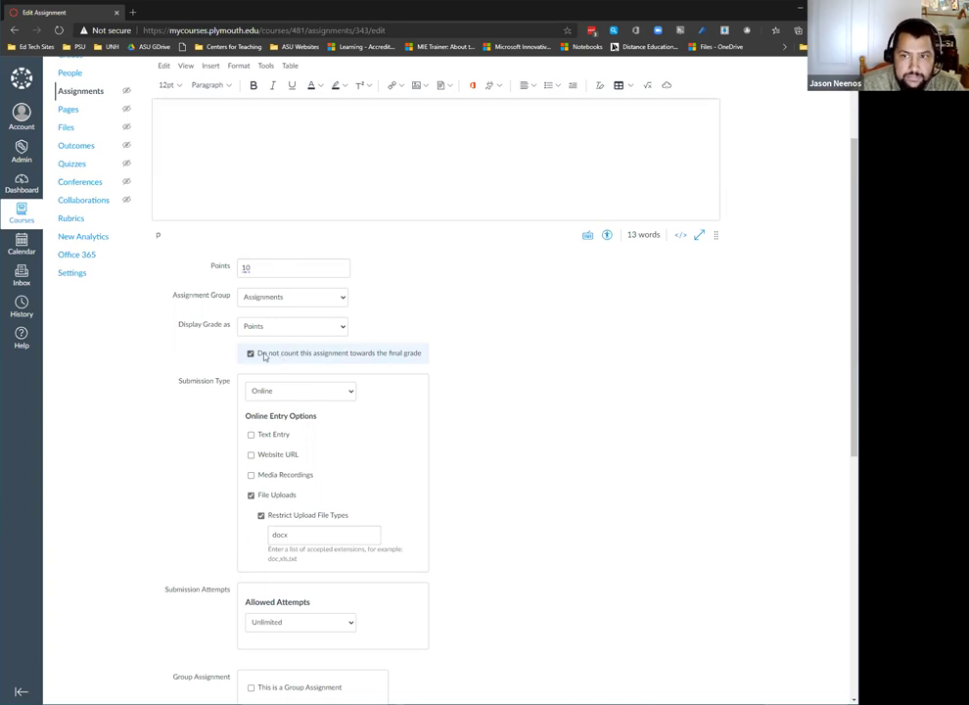
click(252, 354)
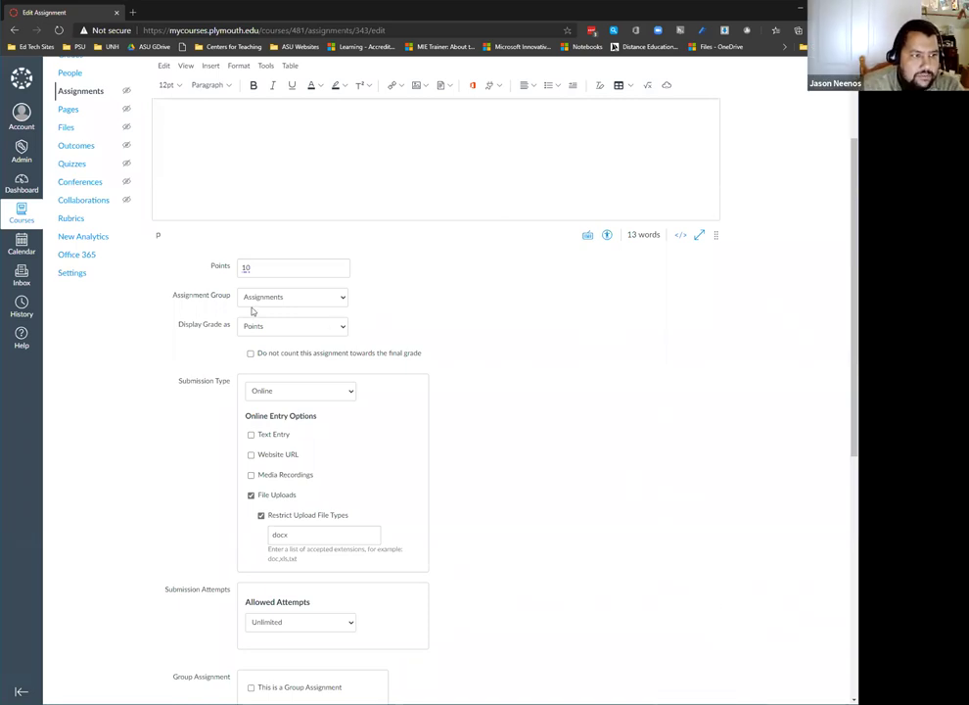
Create a new assignment group named "testing" for the Module 1 Reflection assignment
scroll(245, 303, up, 2)
scroll(329, 324, down, 10)
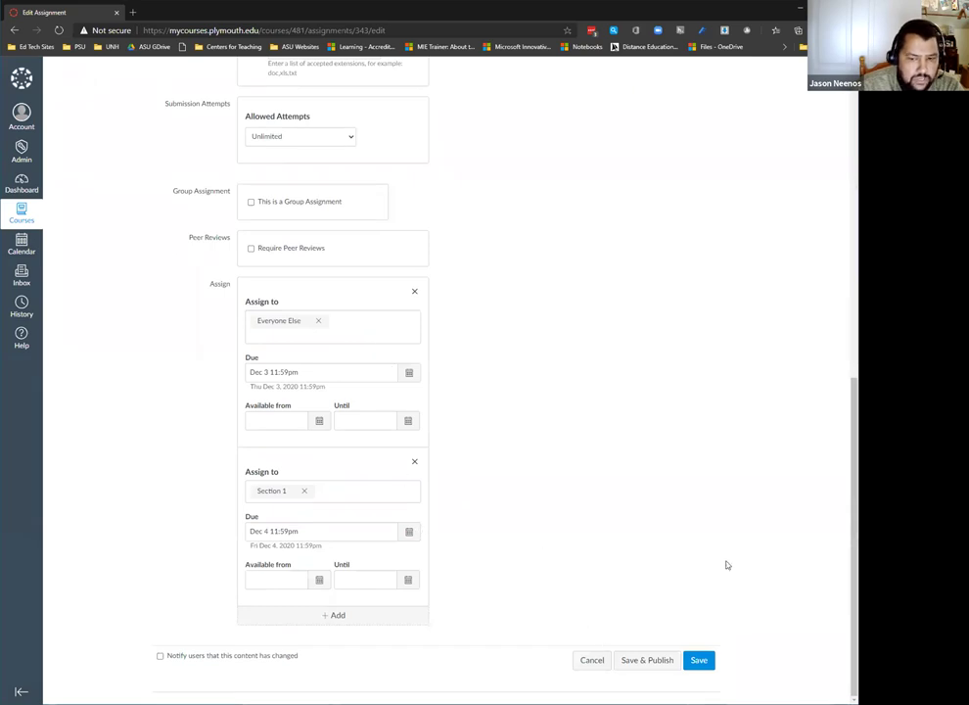
scroll(729, 564, up, 5)
scroll(729, 563, up, 3)
scroll(729, 563, down, 7)
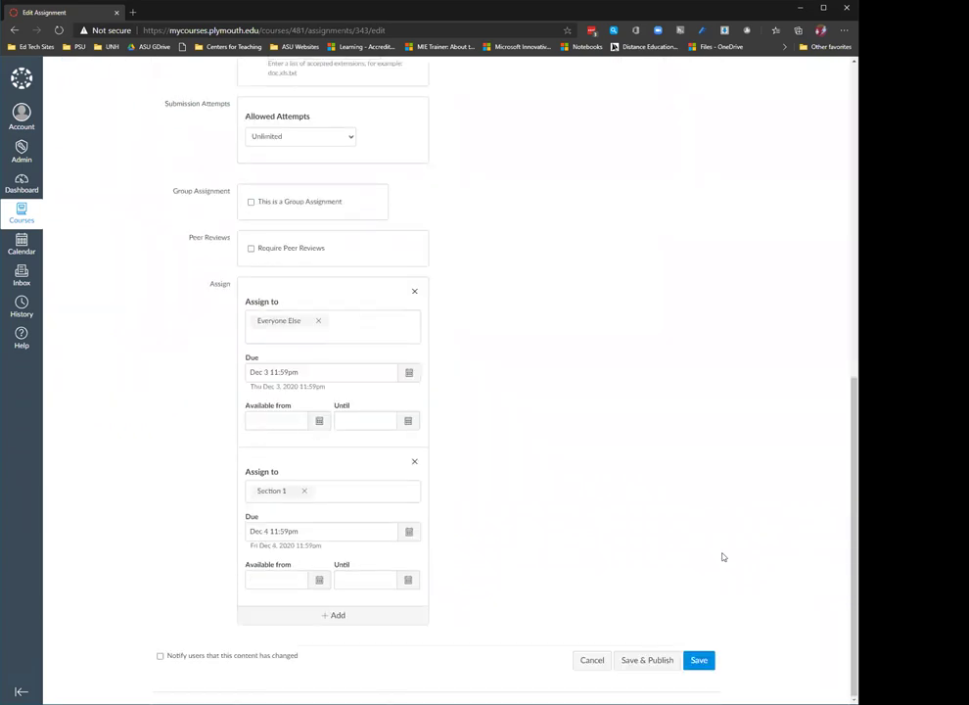
scroll(448, 378, up, 5)
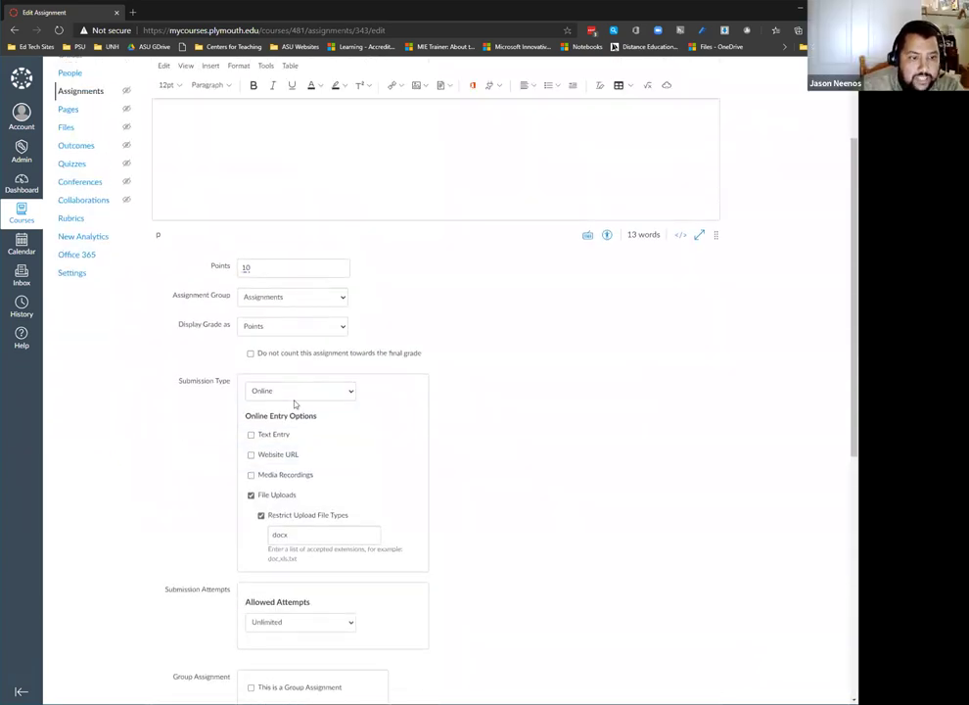
click(292, 296)
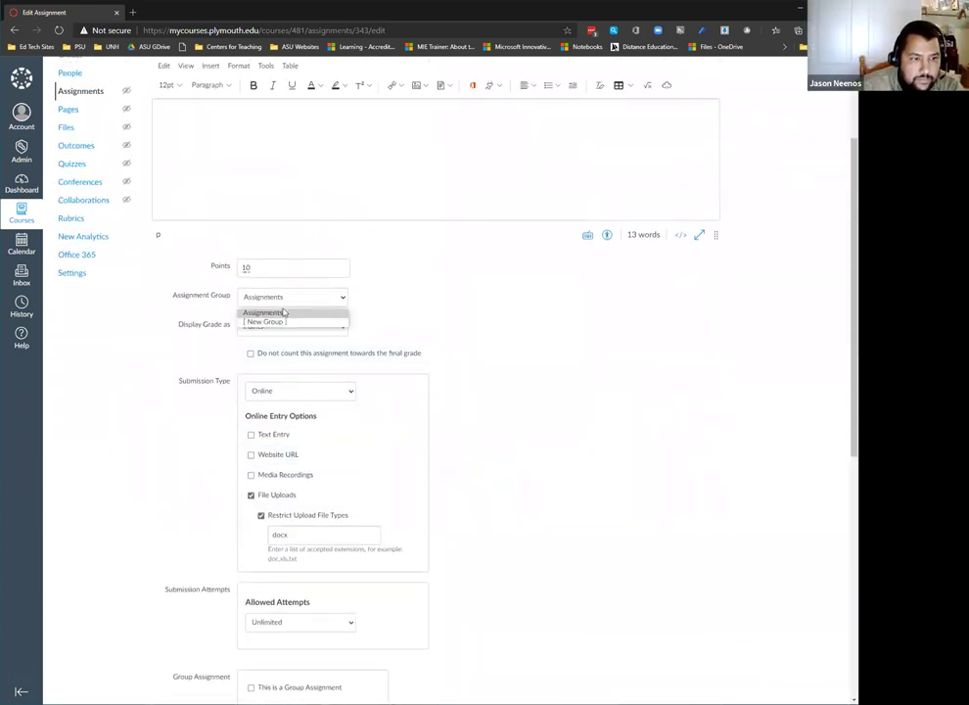
click(263, 320)
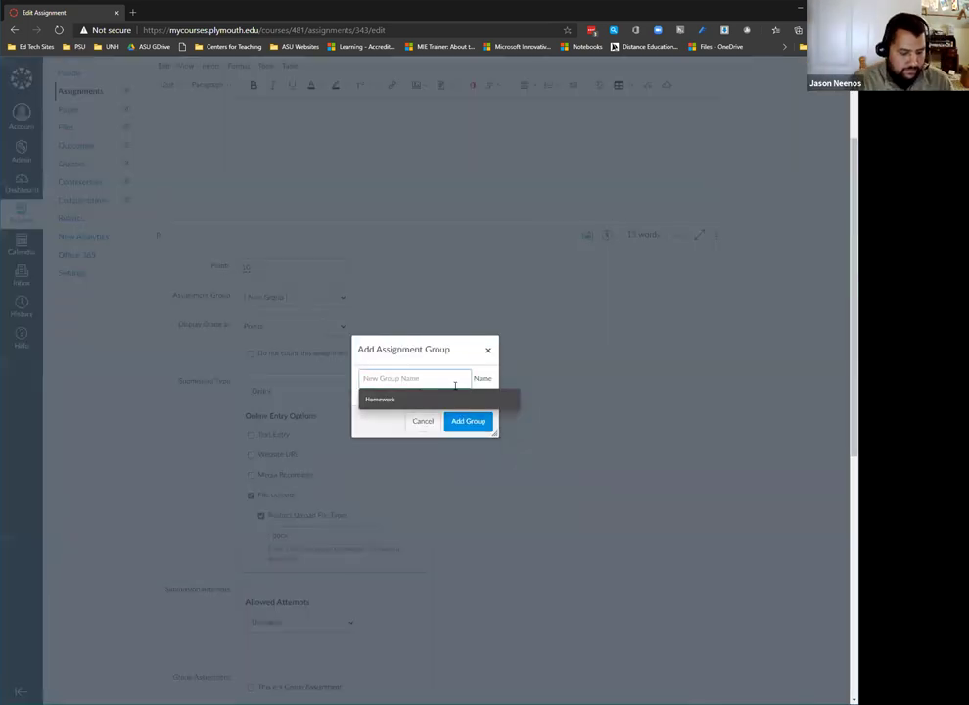
text(testing)
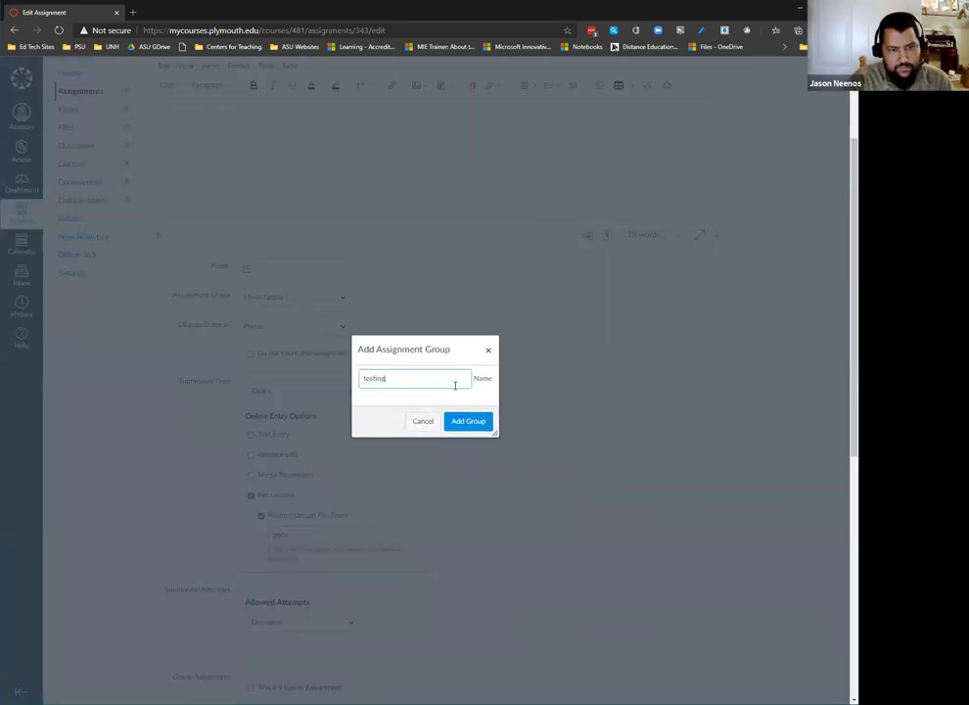
click(468, 420)
scroll(469, 421, down, 5)
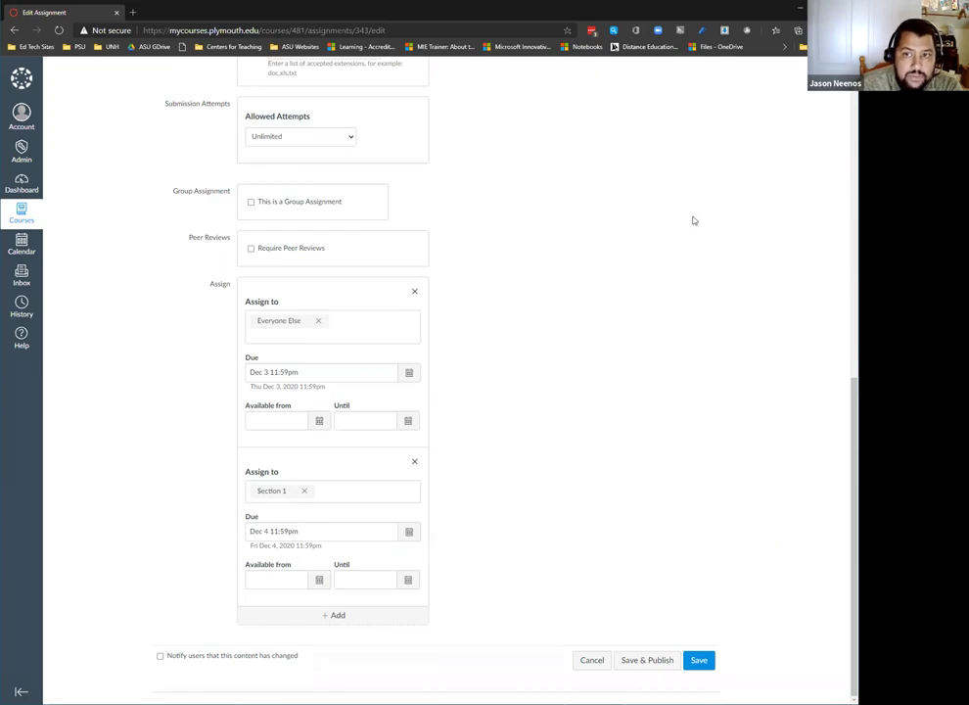
Save the Module 1 Reflection assignment without publishing it and return to the course modules
scroll(693, 221, up, 2)
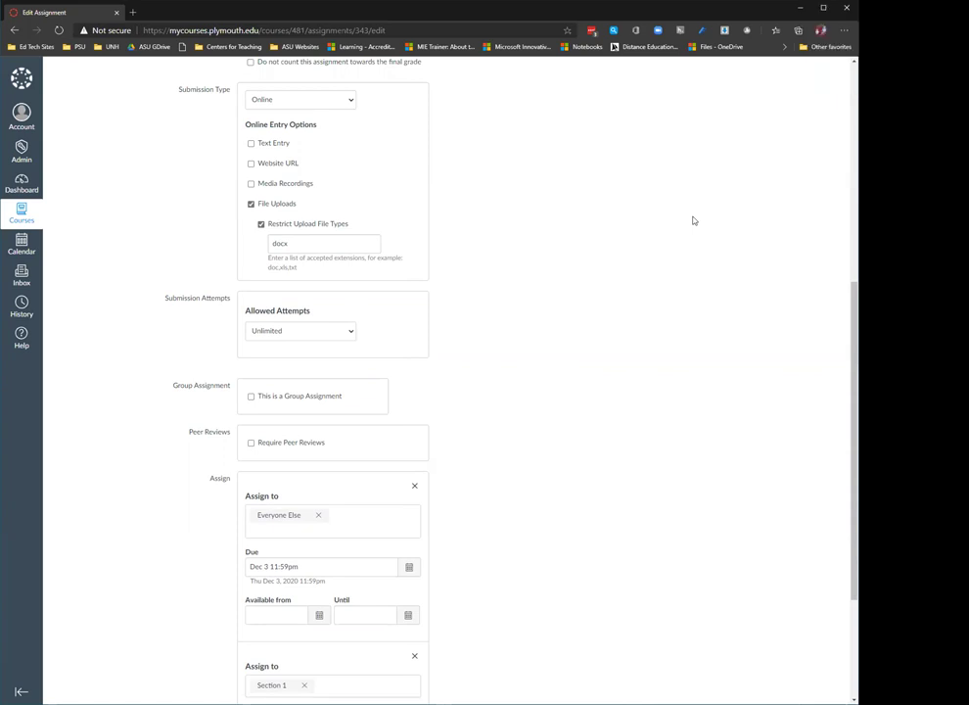
scroll(693, 221, down, 3)
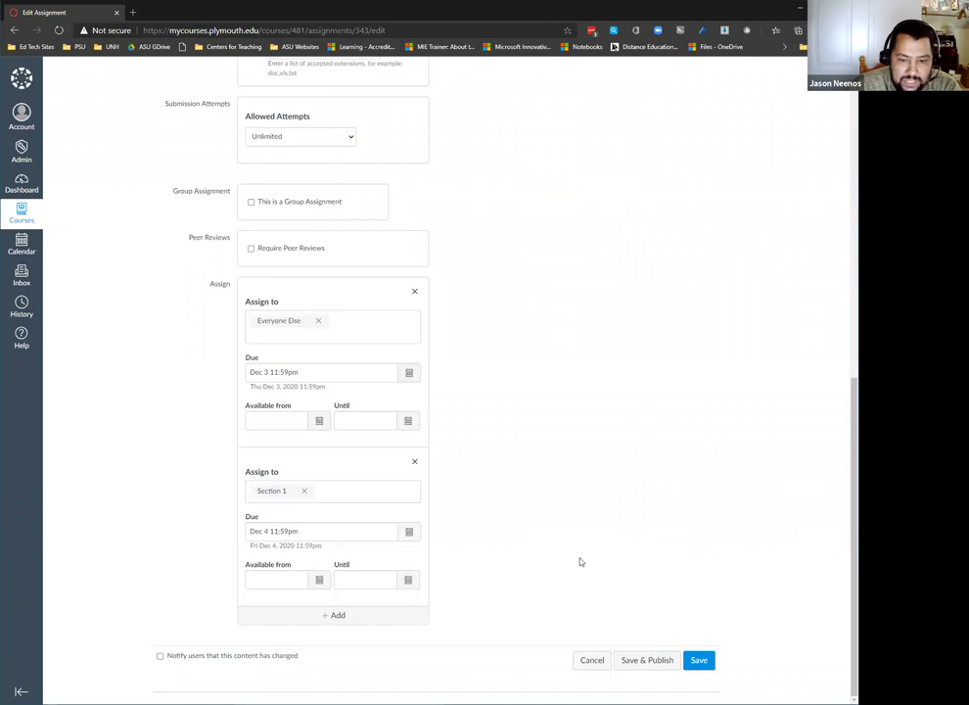
click(697, 663)
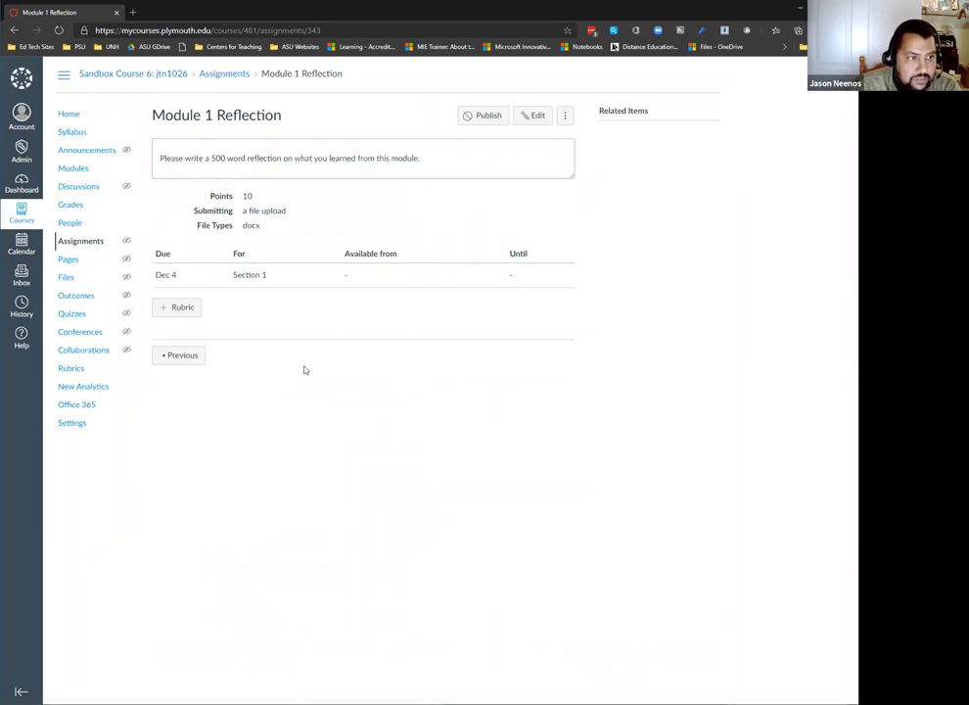
click(72, 168)
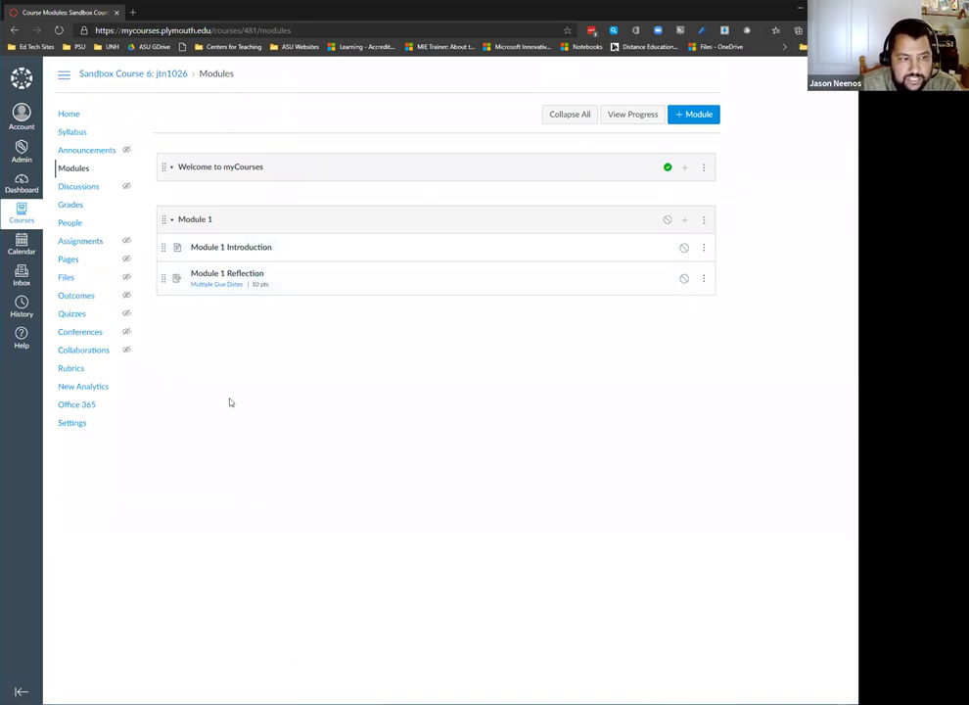
Check in Student View which modules students can see, and leave the student preview
click(81, 431)
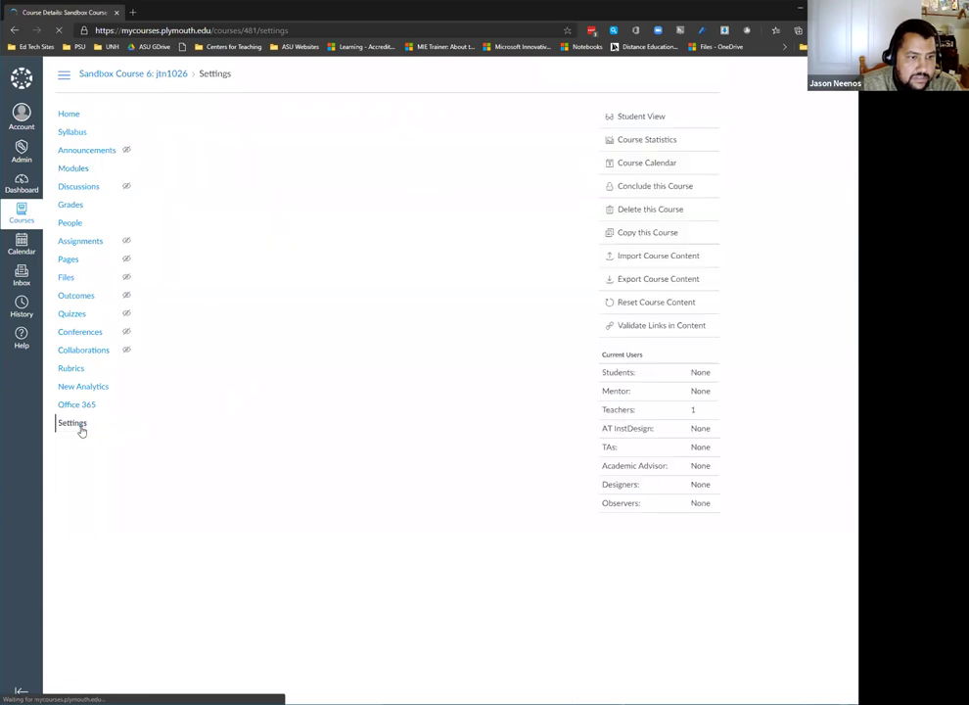
click(632, 119)
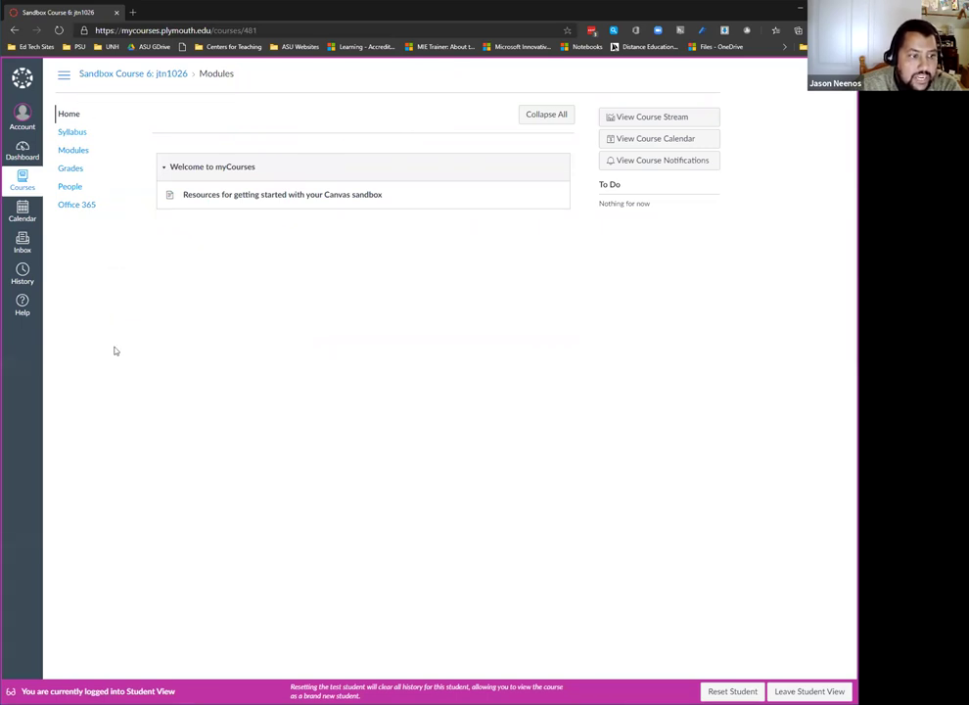
click(73, 150)
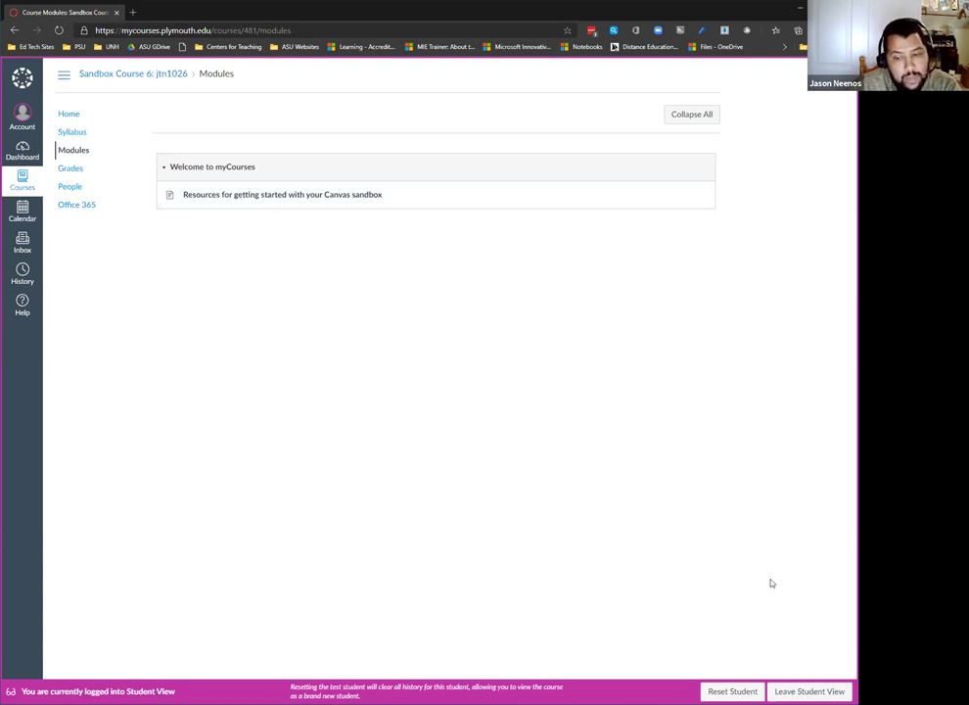
click(809, 691)
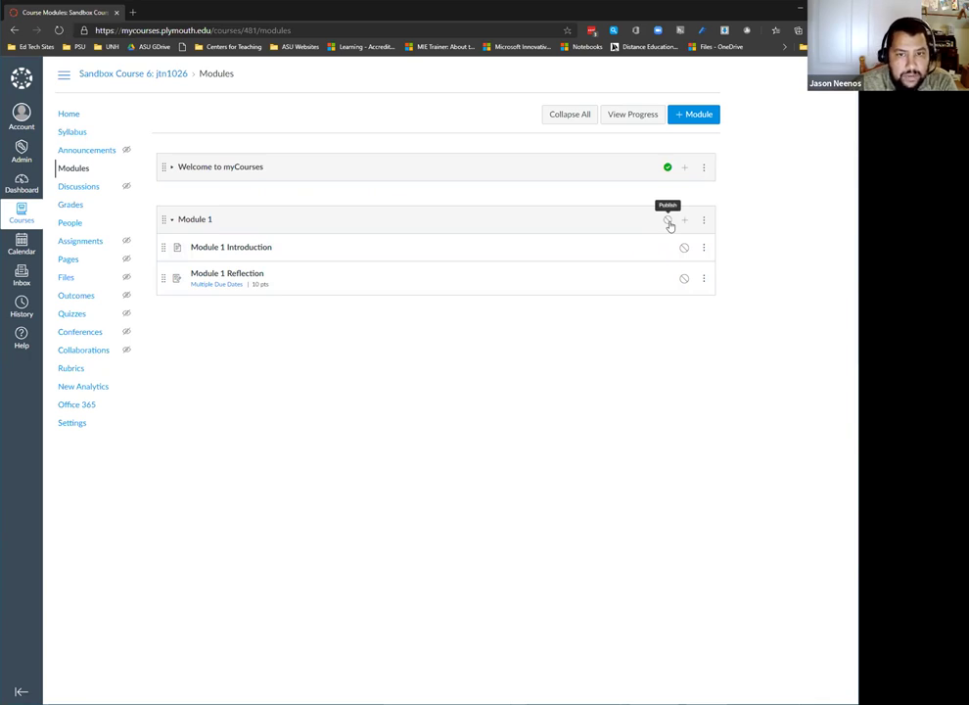
Publish the Module 1 Introduction page and the Module 1 Reflection assignment
click(684, 248)
click(684, 280)
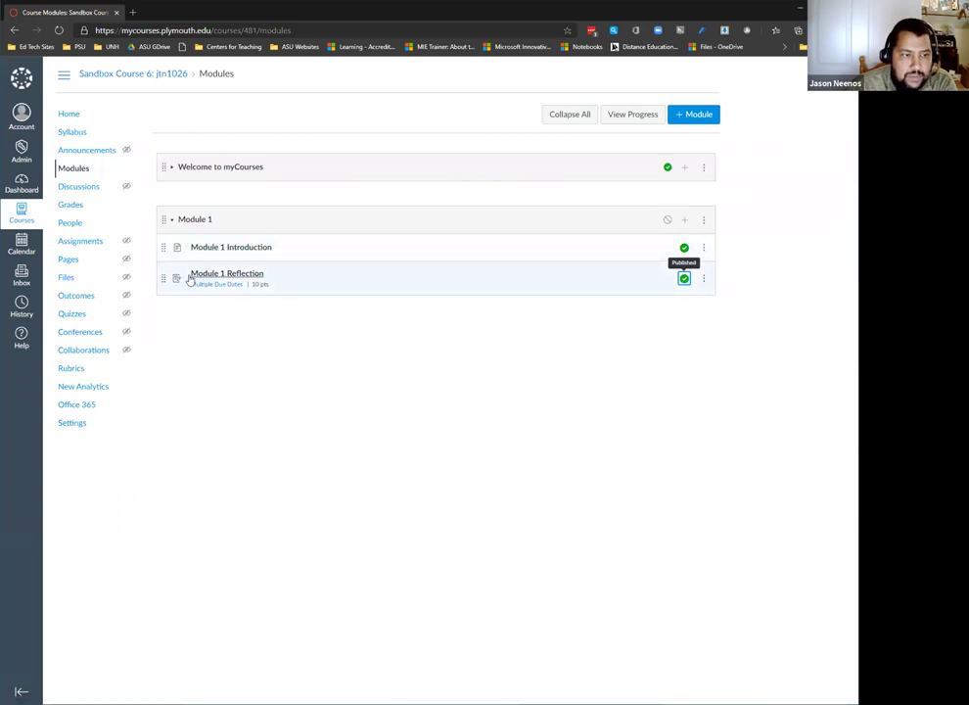
Check the course home page in Student View, and publish the Module 1 module itself after leaving the preview
click(71, 423)
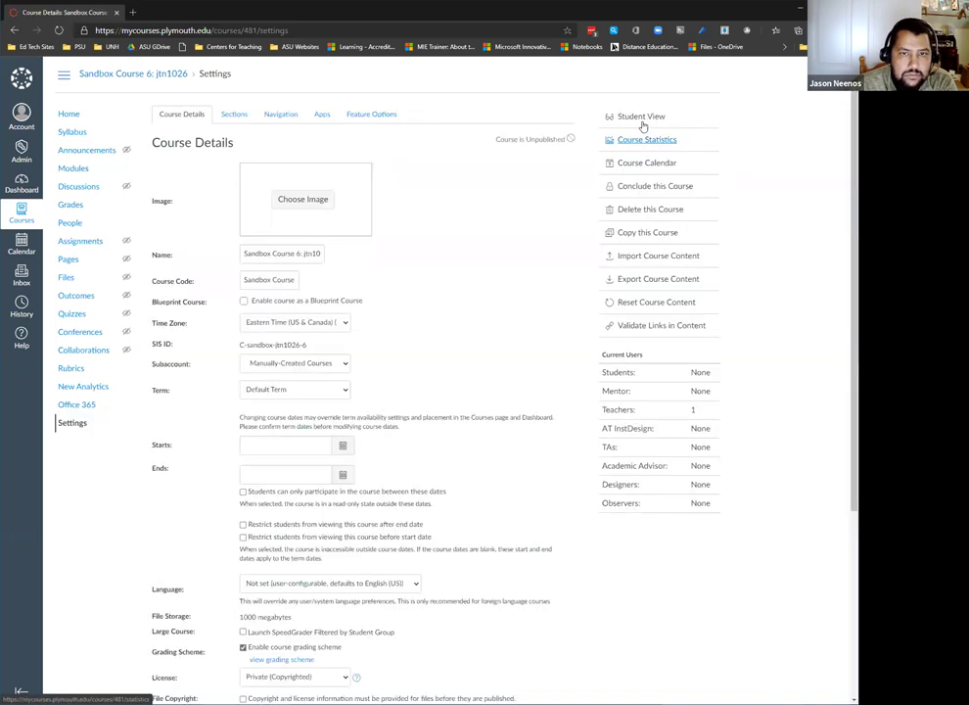
click(642, 120)
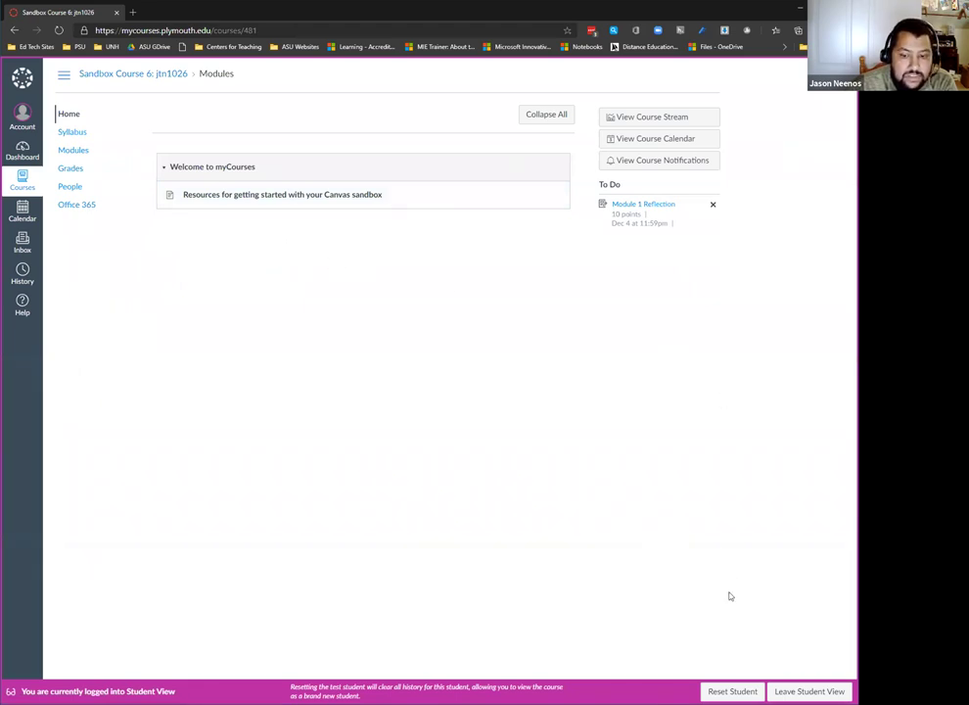
click(782, 692)
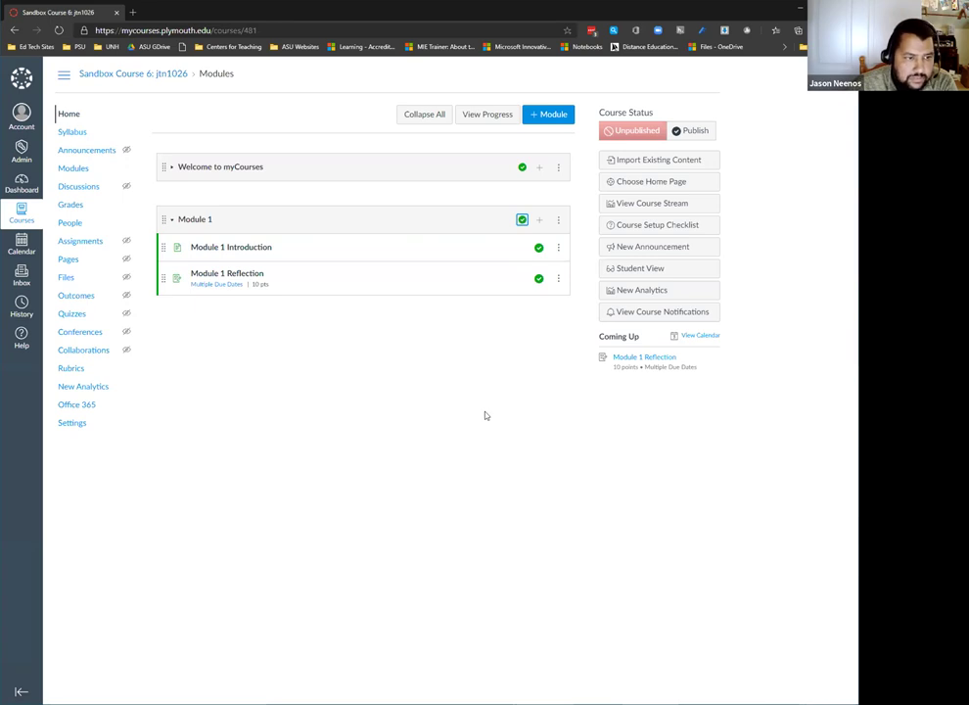
Check the Module 1 Reflection due date in Student View, in the To Do list and the syllabus
click(78, 425)
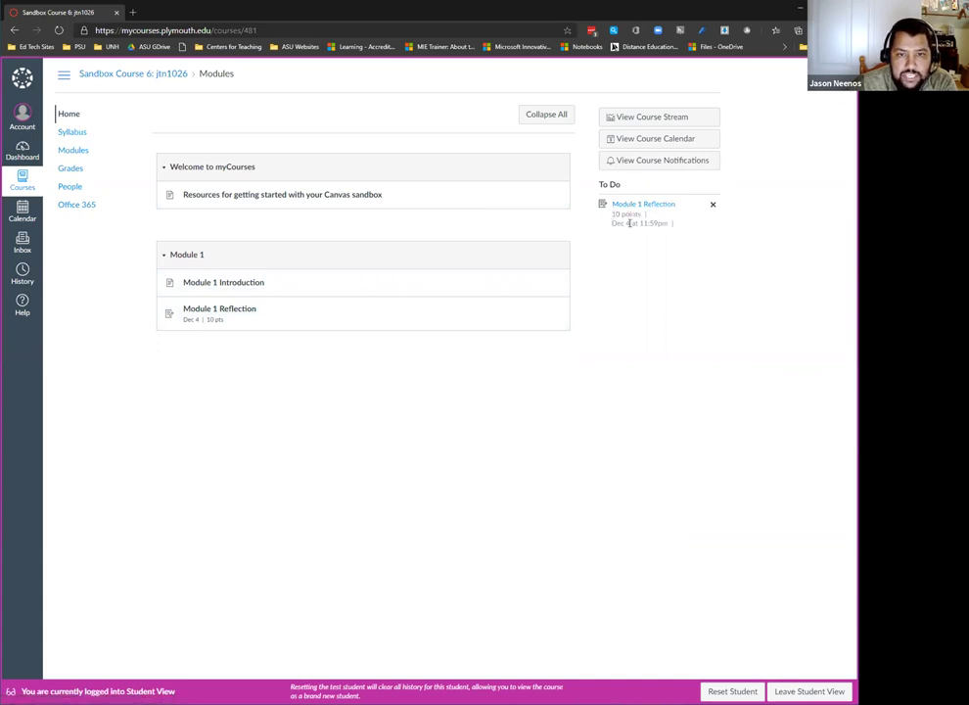
triple_click(629, 223)
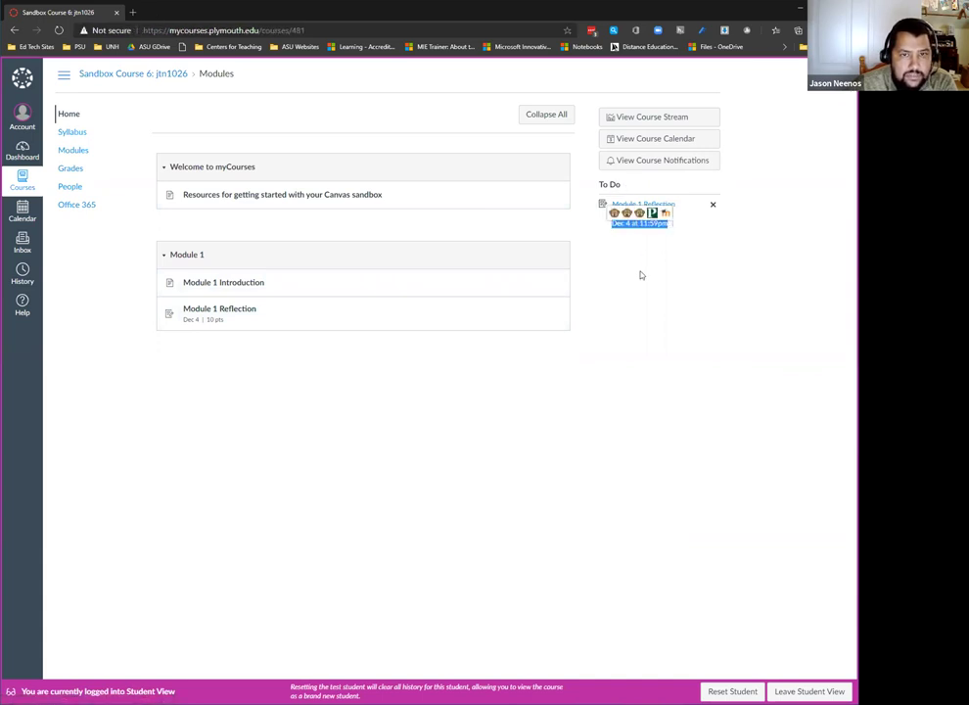
click(100, 134)
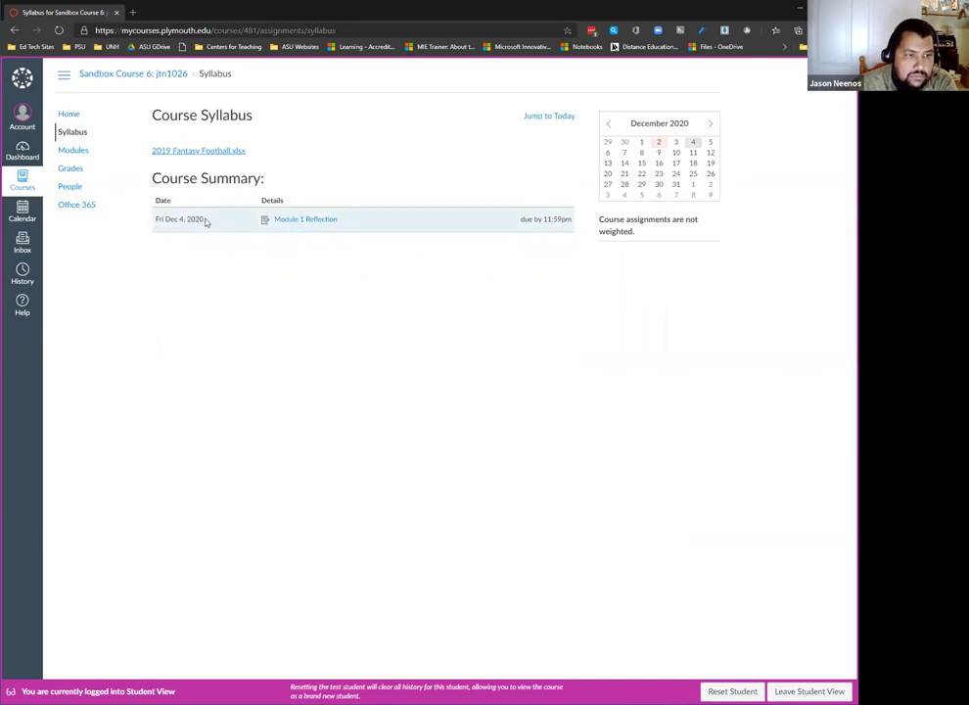
drag(154, 222, 210, 223)
click(776, 225)
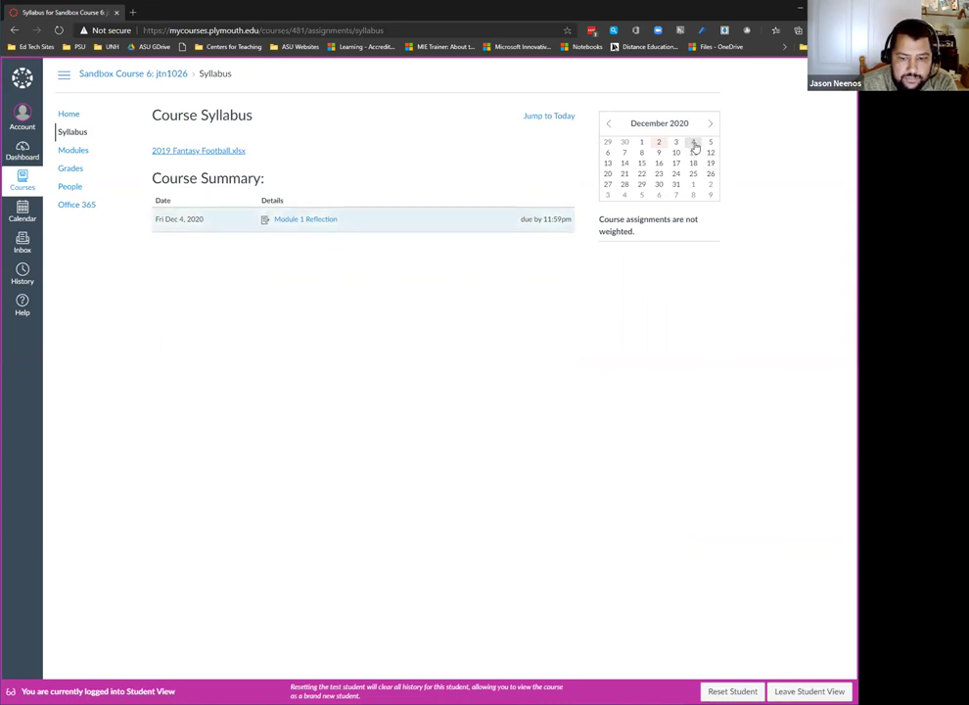
click(783, 690)
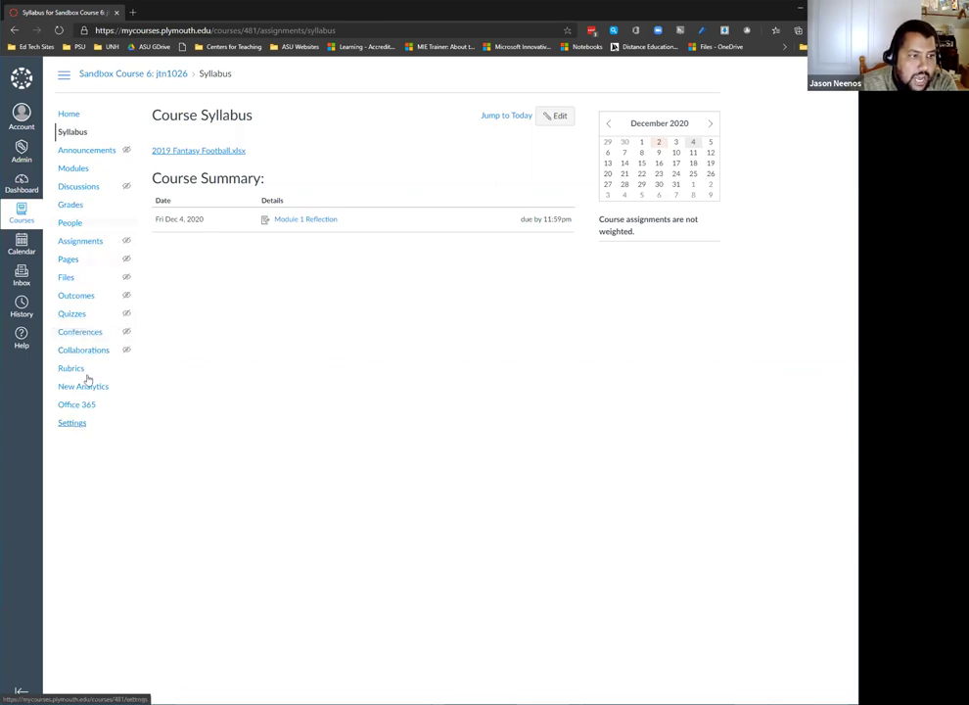
Enable Zoom in the course navigation between Rubrics and New Analytics, and save the navigation settings
click(82, 170)
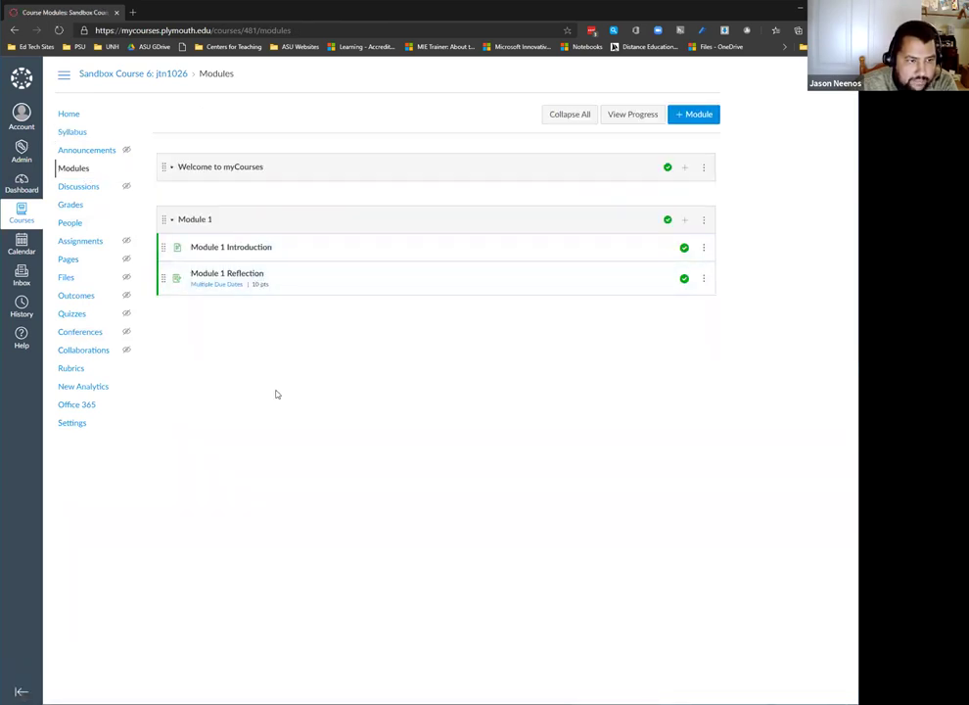
click(89, 427)
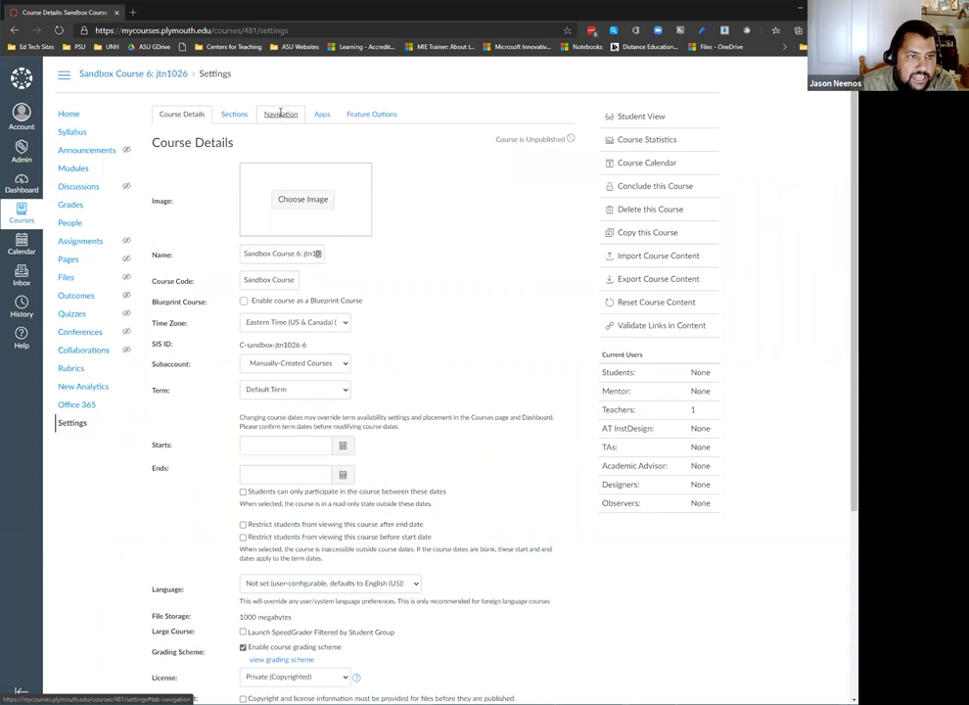
click(280, 114)
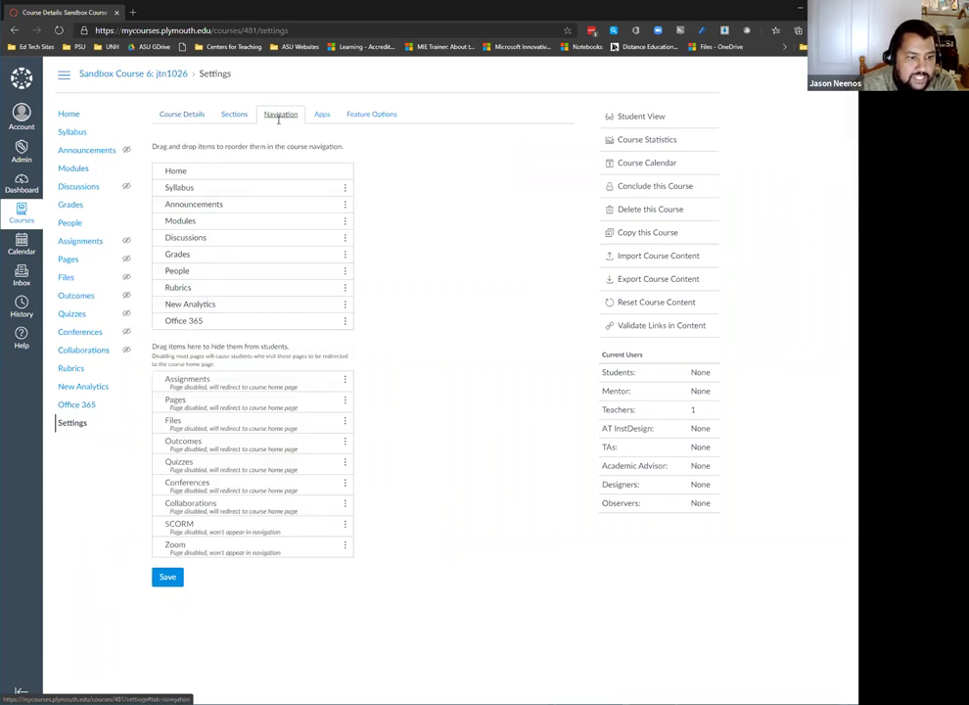
drag(188, 552, 202, 309)
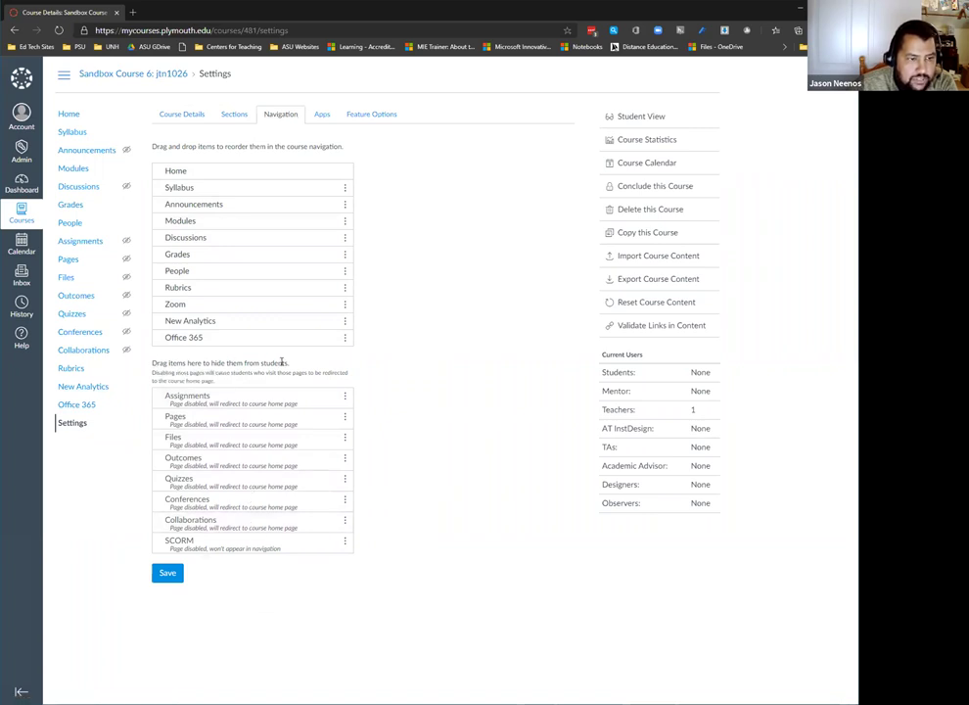
click(168, 582)
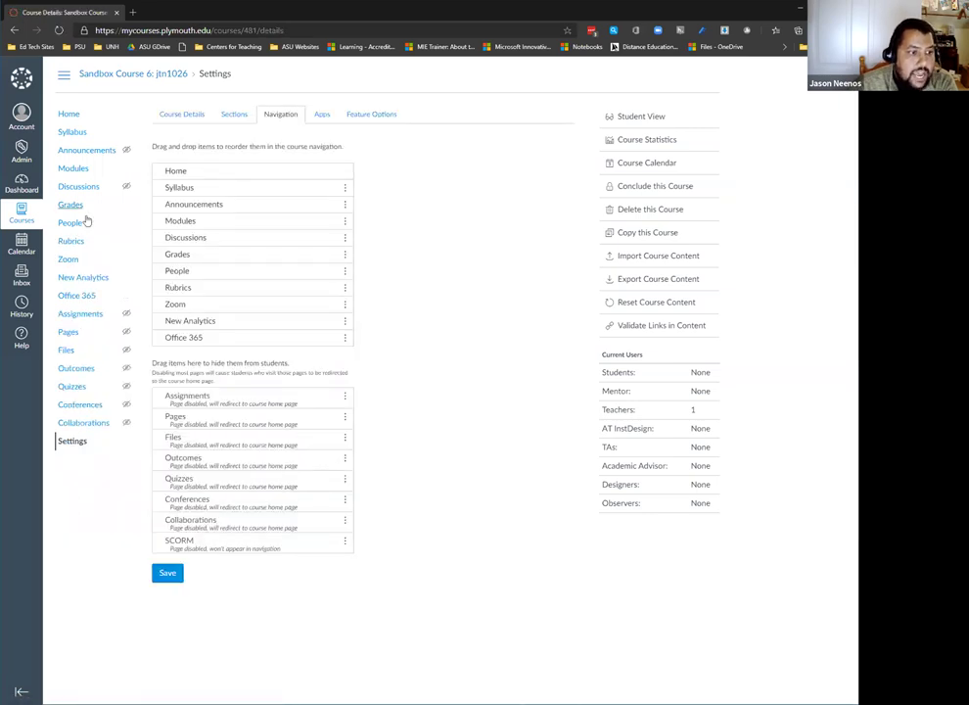
Schedule a recurring Zoom meeting for the course with the recurrence set to No Fixed Time, and save it
click(67, 261)
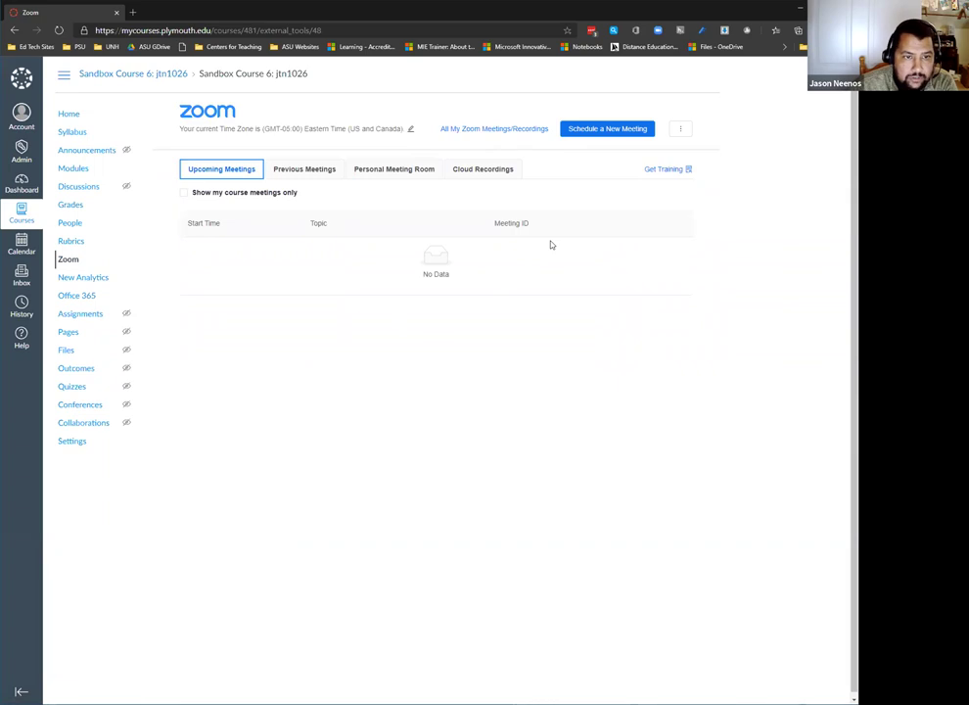
click(621, 134)
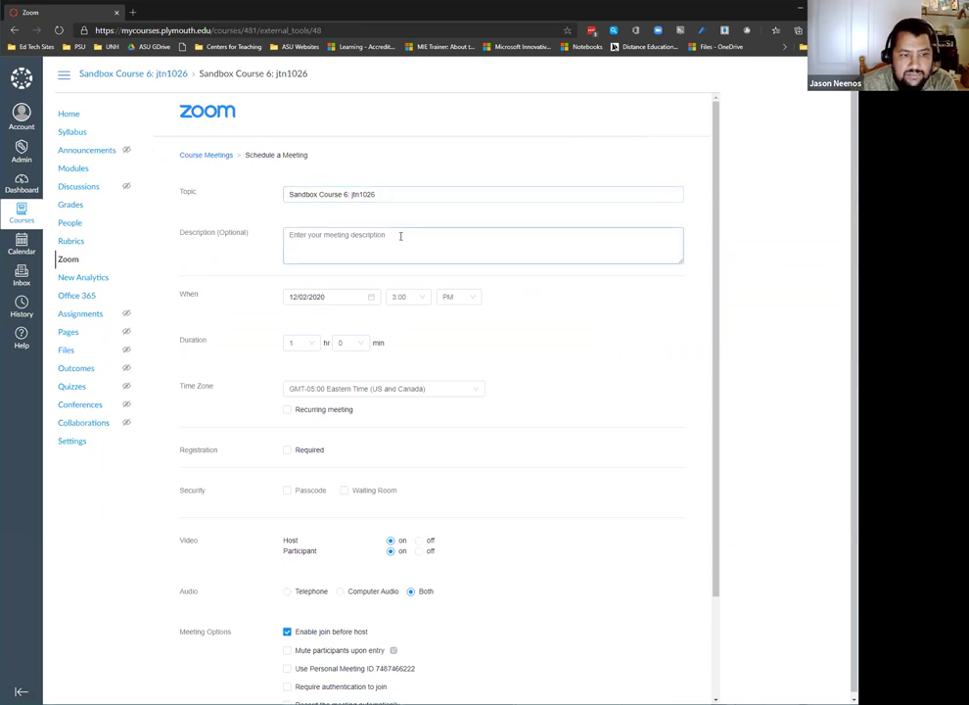
scroll(401, 236, down, 2)
click(286, 285)
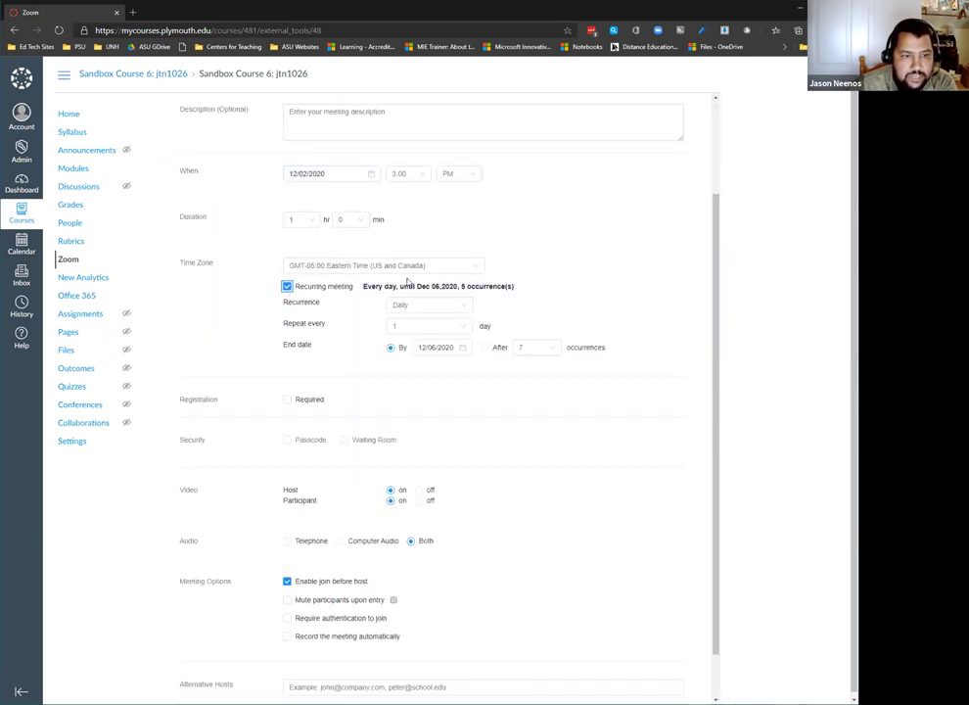
click(430, 305)
click(419, 372)
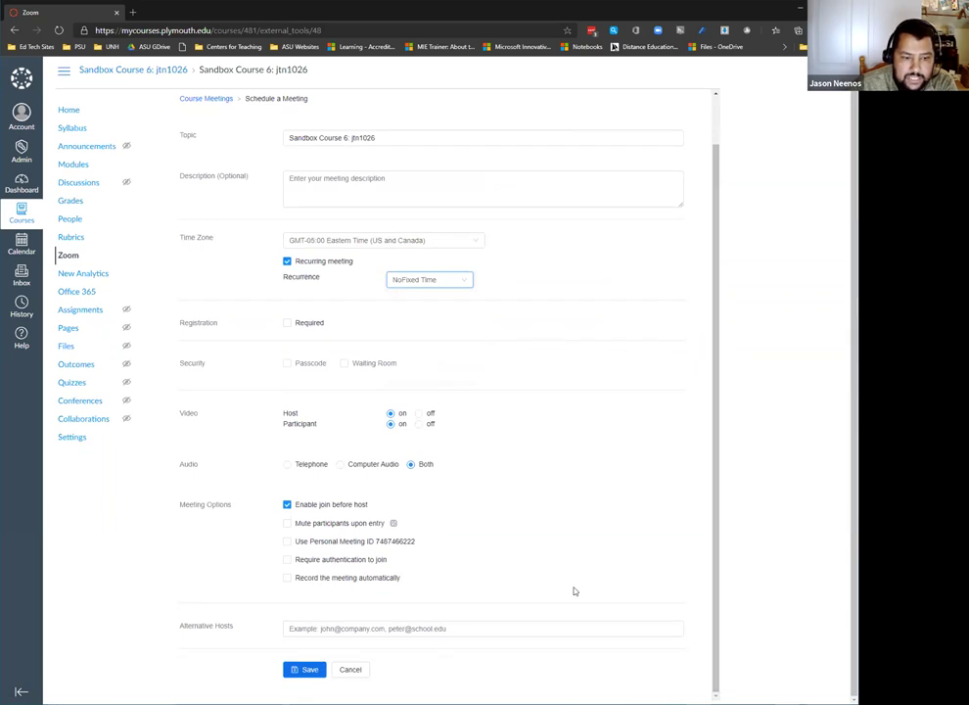
click(312, 673)
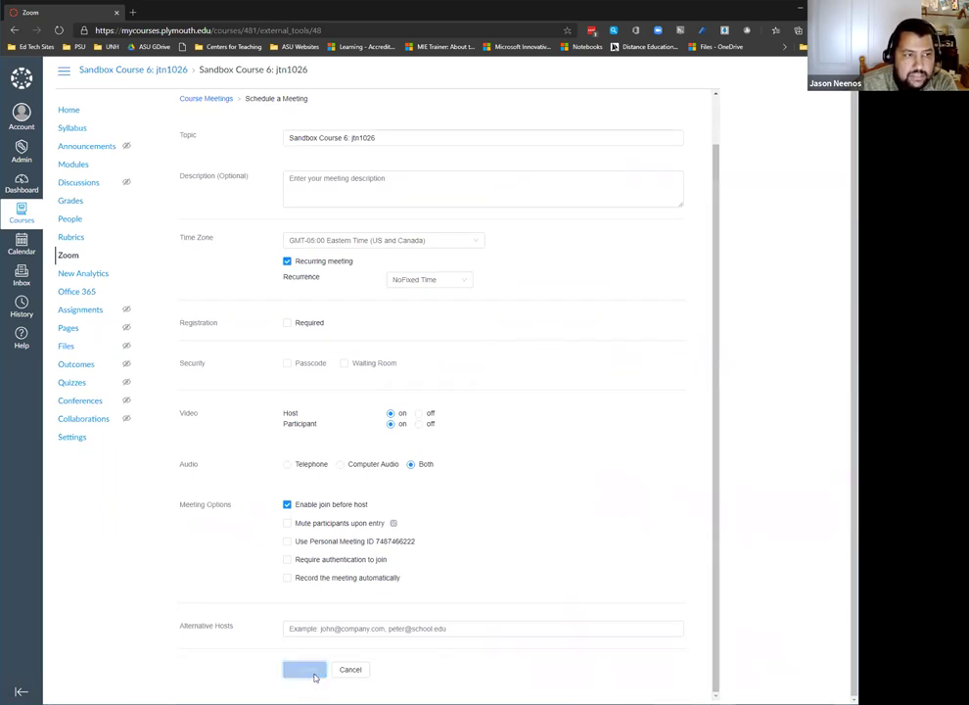
Review the upcoming Zoom meetings with and without the course-only filter, and look at the Personal Meeting Room
click(80, 111)
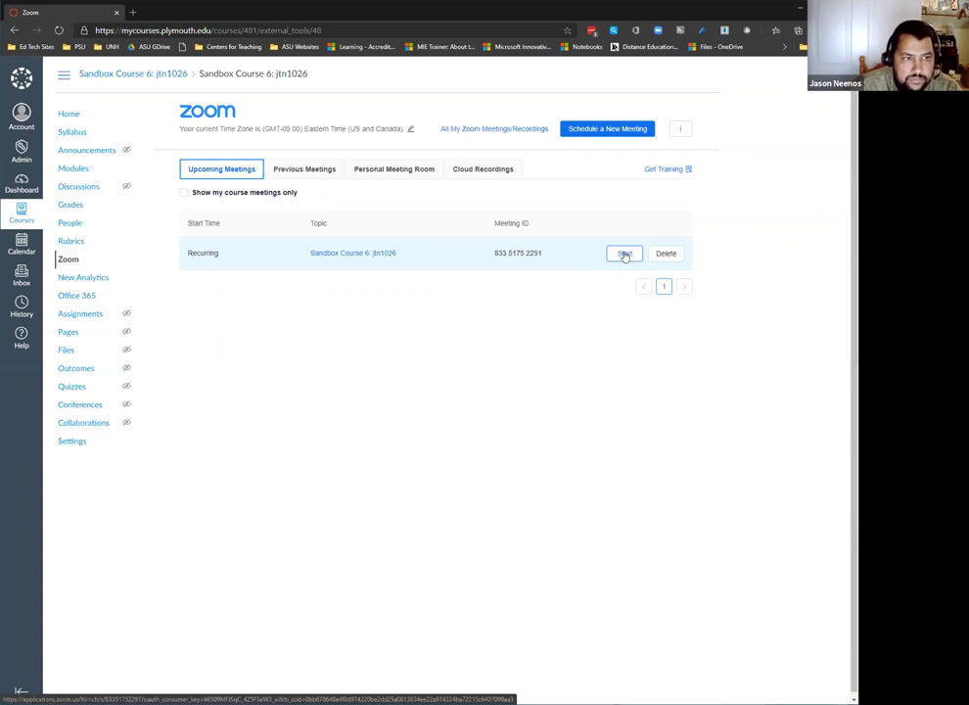
click(259, 195)
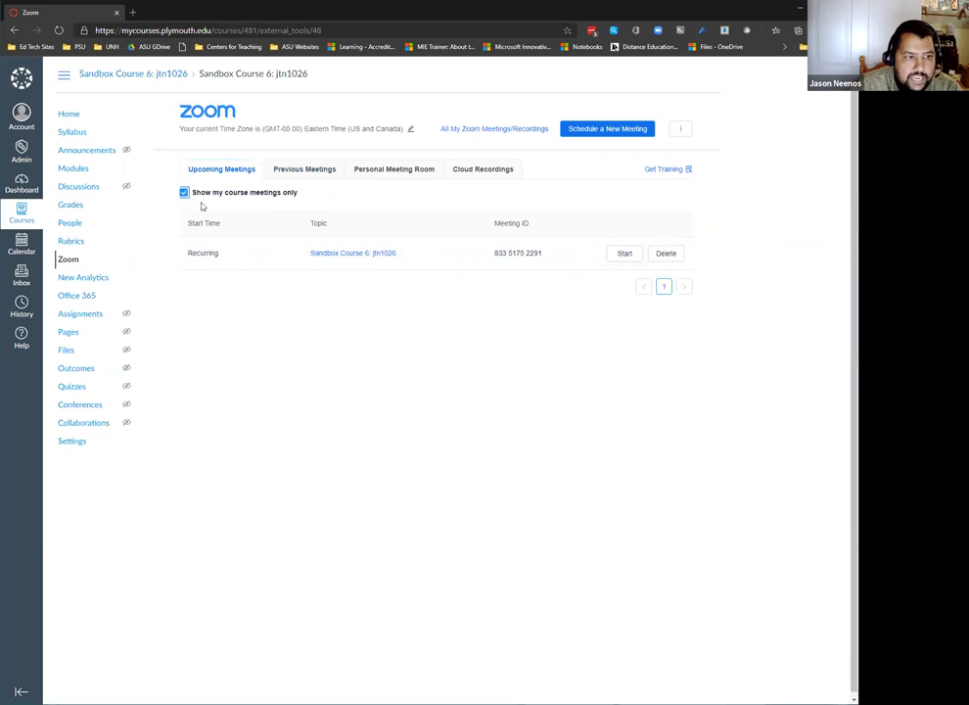
click(269, 191)
click(396, 168)
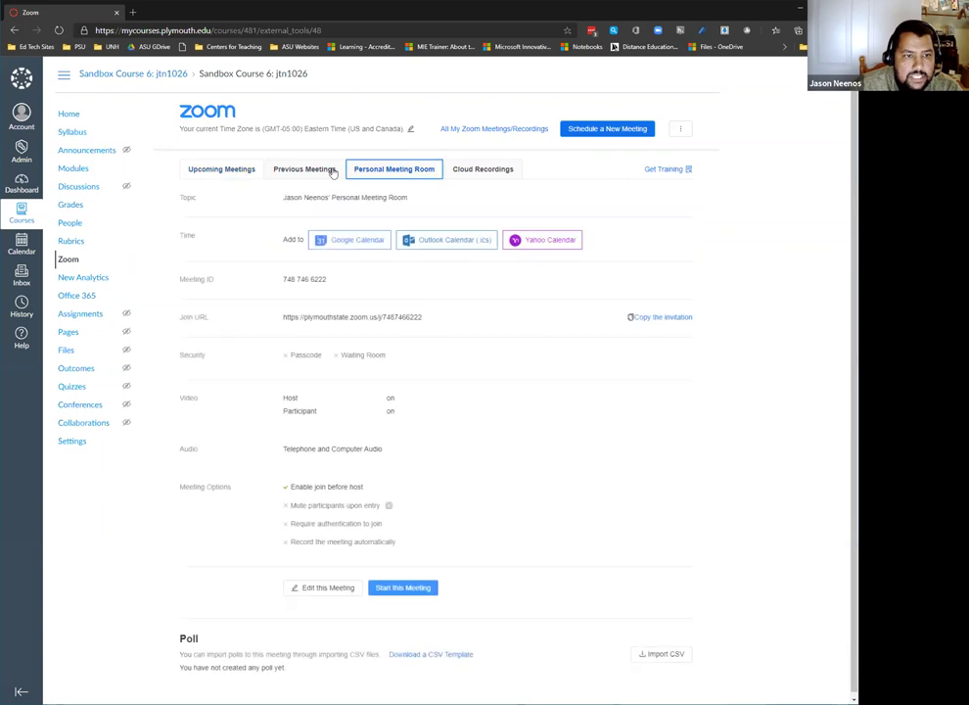
click(244, 174)
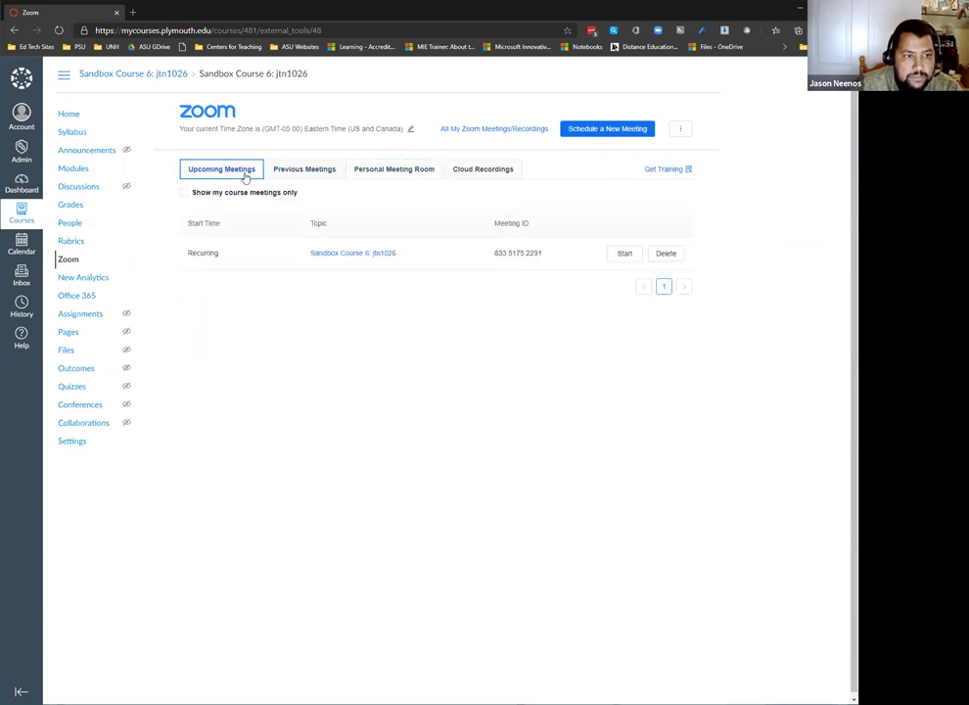
Look at how the Module 1 Reflection assignment is listed among the course's assignment groups
click(82, 169)
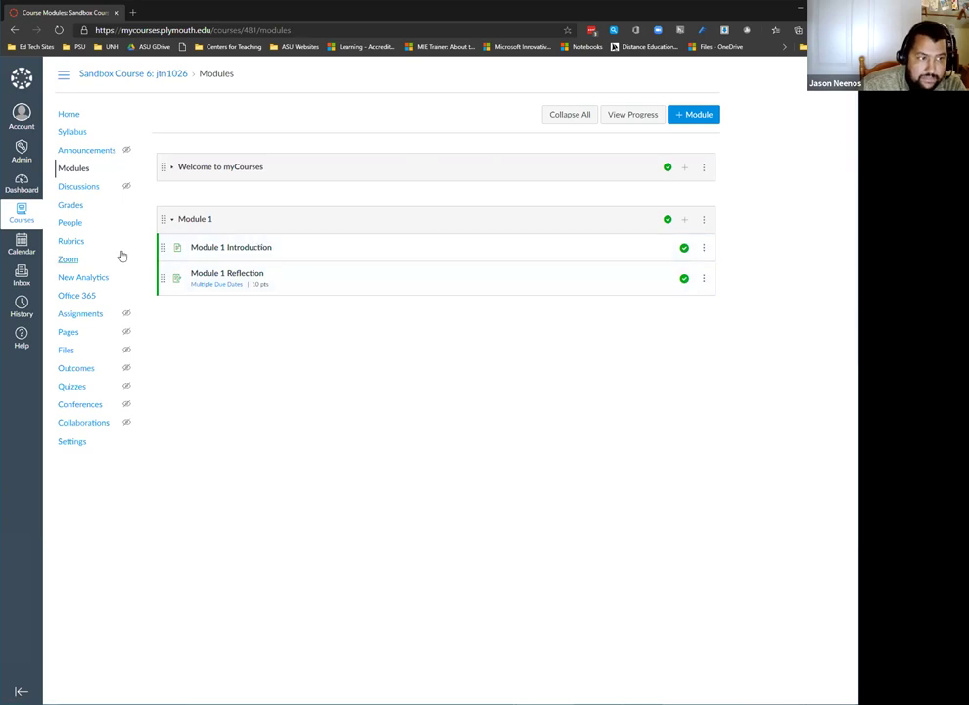
click(76, 315)
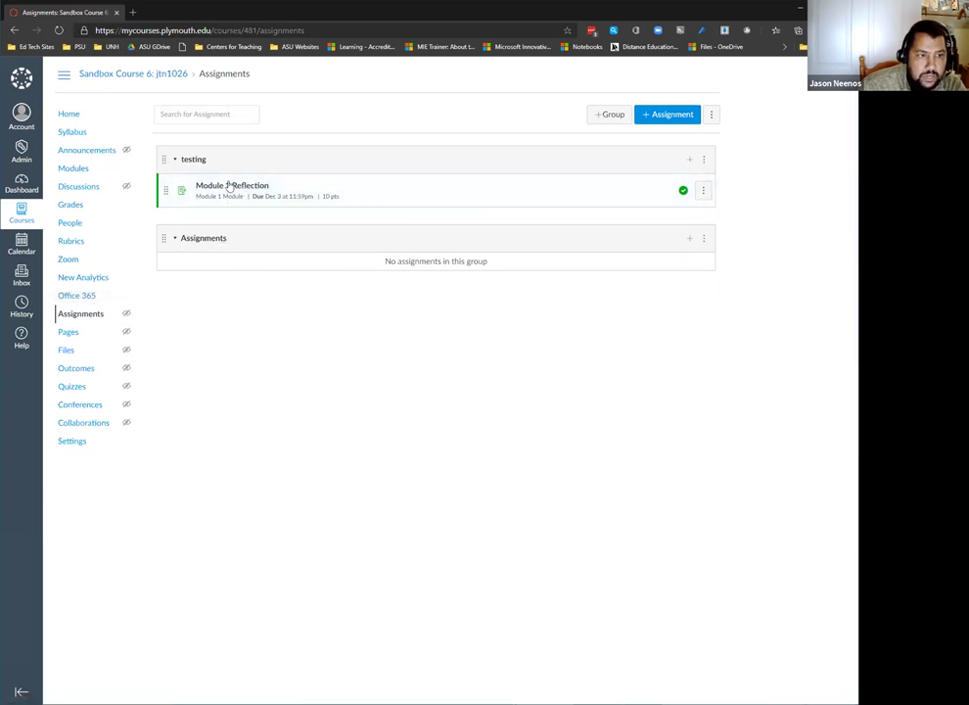
Remove the Module 1 Reflection item from Module 1 and check how the assignment is listed among the course's assignments
click(85, 170)
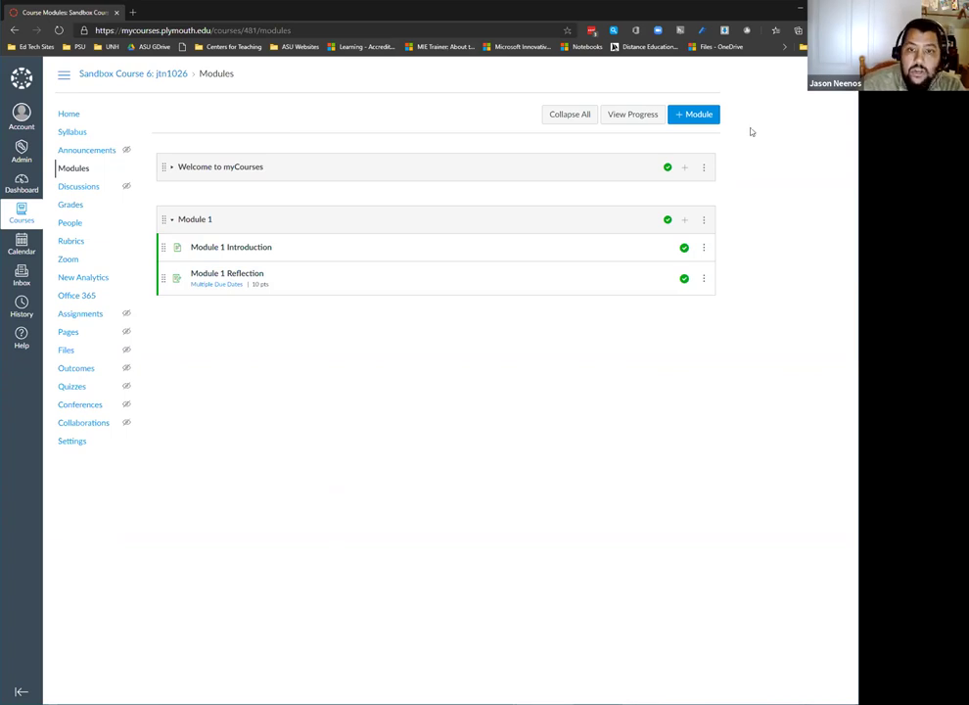
click(703, 279)
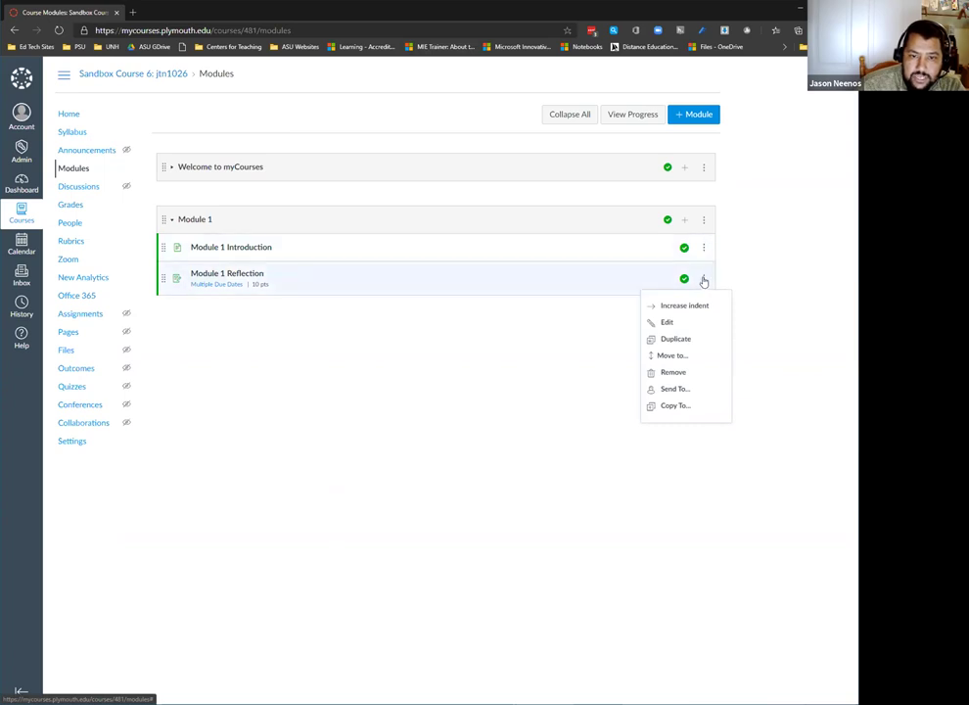
click(686, 376)
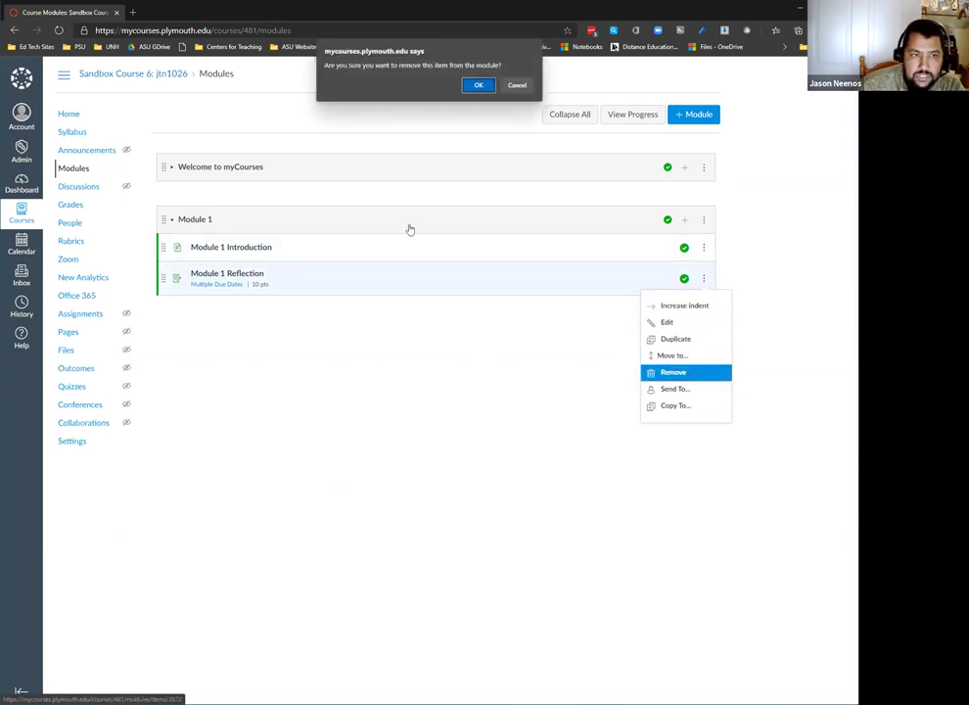
click(477, 86)
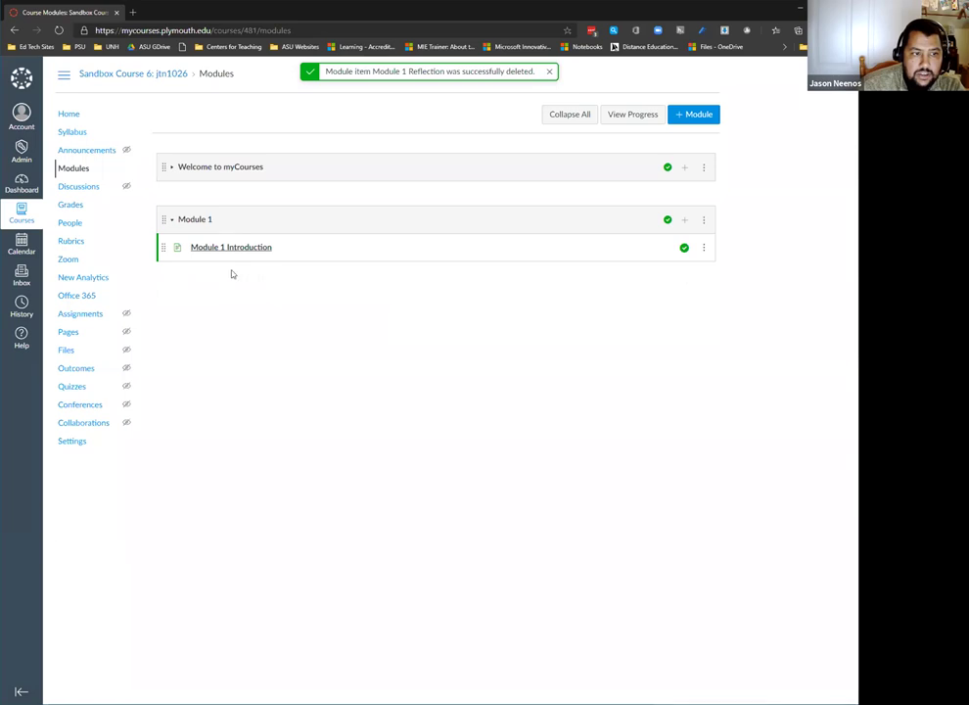
click(82, 314)
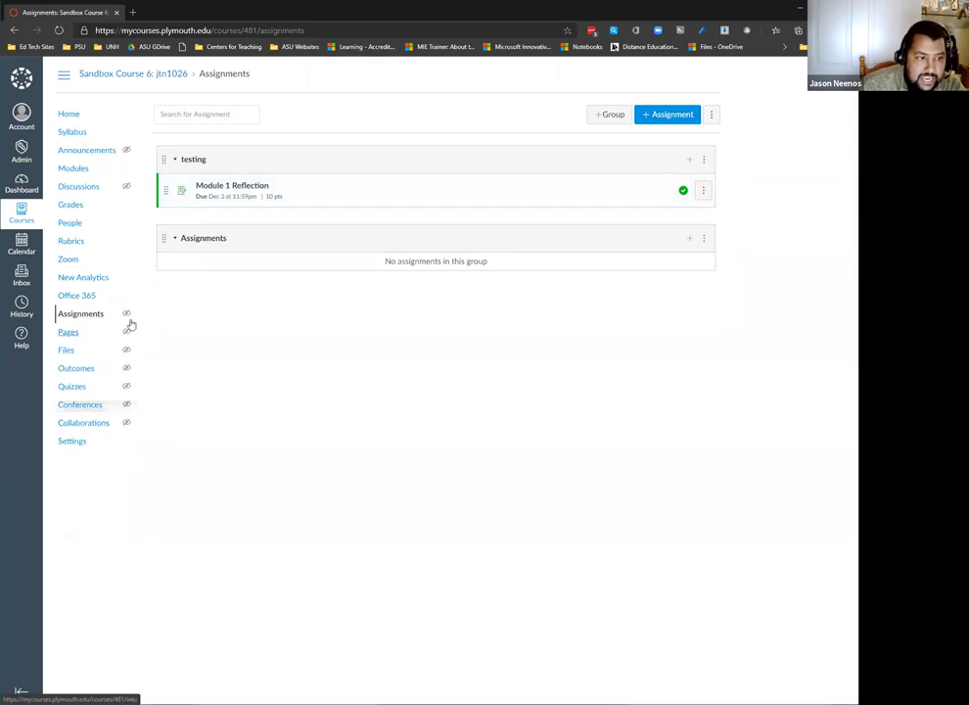
Add the existing Module 1 Reflection assignment back to Module 1 without indentation
click(102, 175)
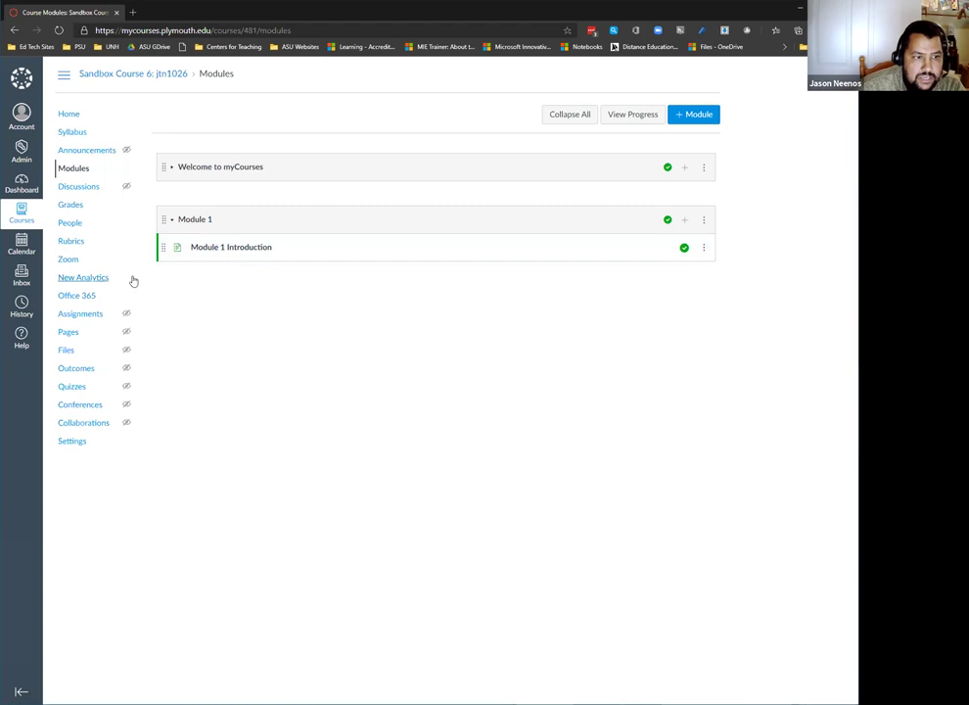
click(686, 221)
click(313, 301)
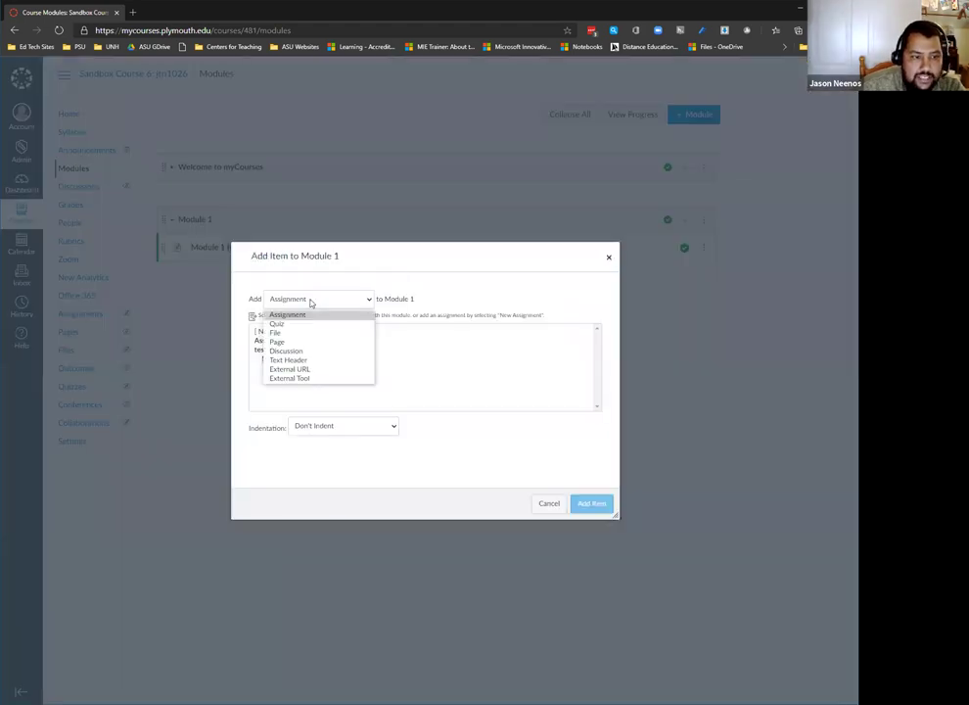
click(368, 295)
click(312, 357)
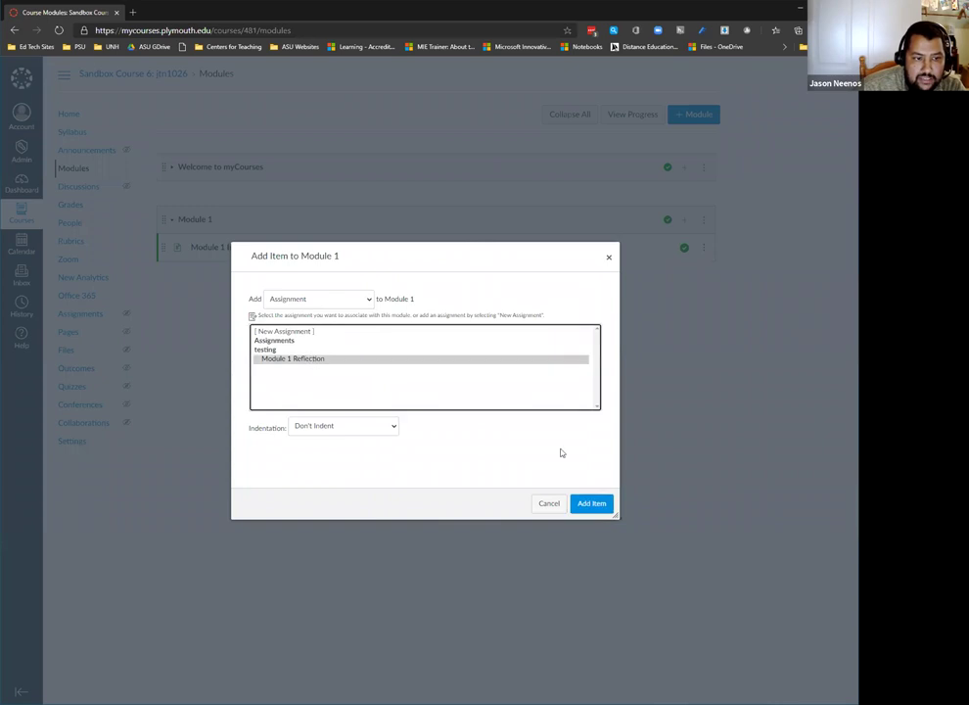
click(589, 503)
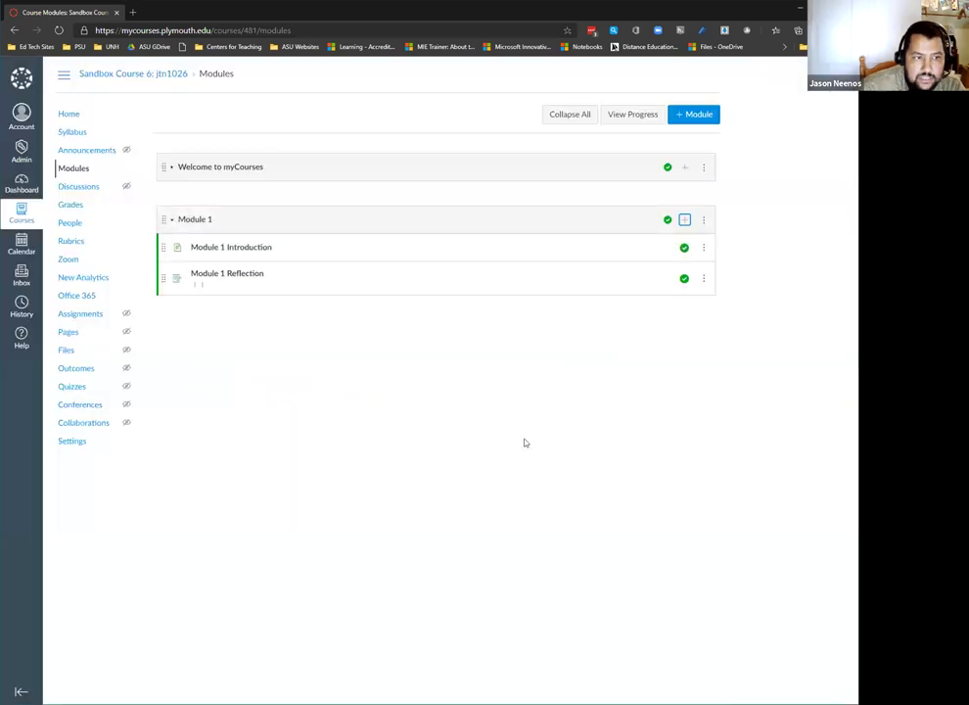
View the Module 1 Introduction page, the Module 1 Reflection that follows it, and the course summary on the syllabus
click(222, 252)
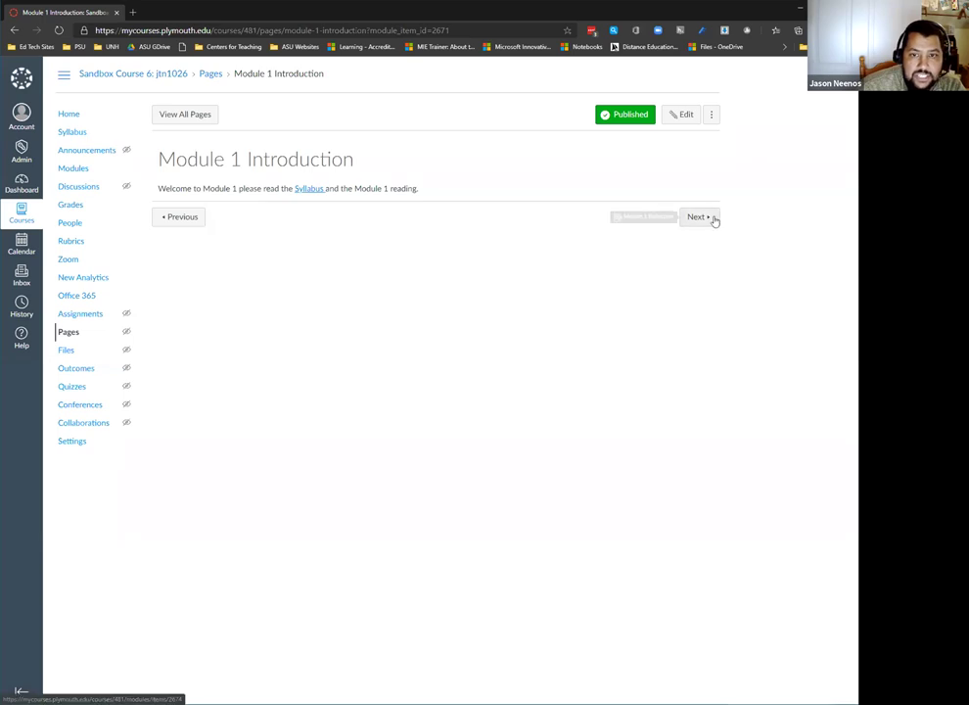
click(714, 218)
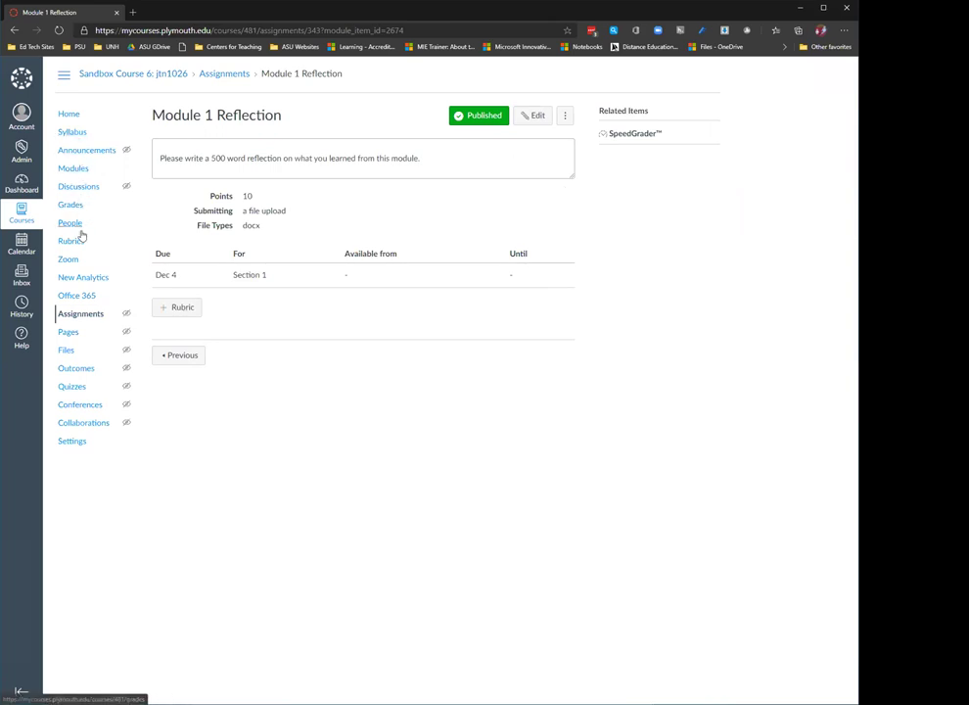
click(78, 133)
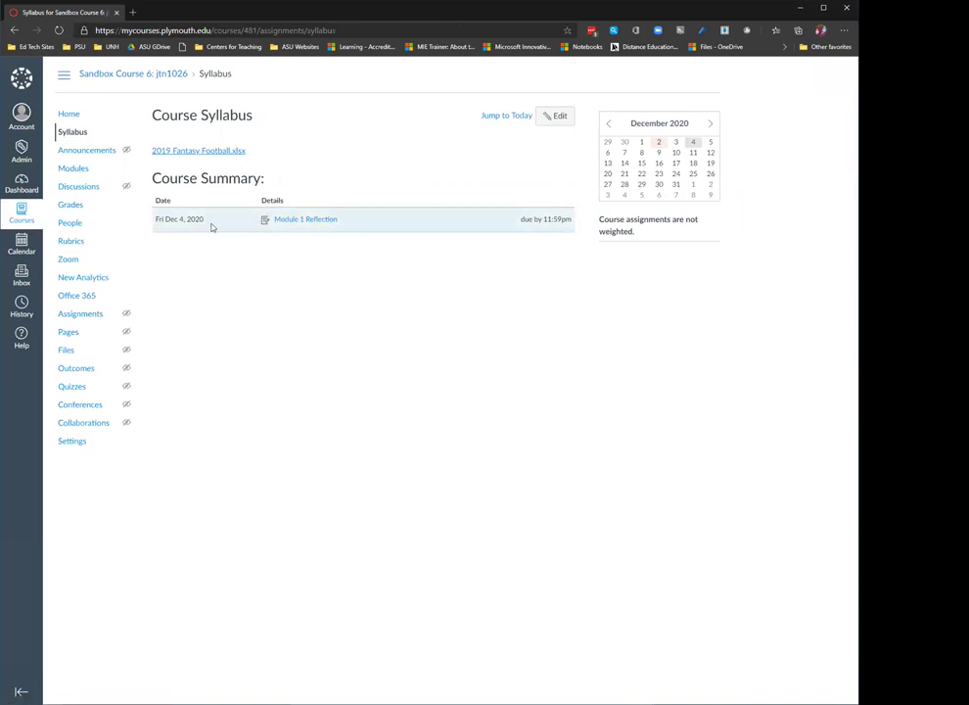
Turn off Show Course Summary for the course syllabus and save the syllabus
click(554, 116)
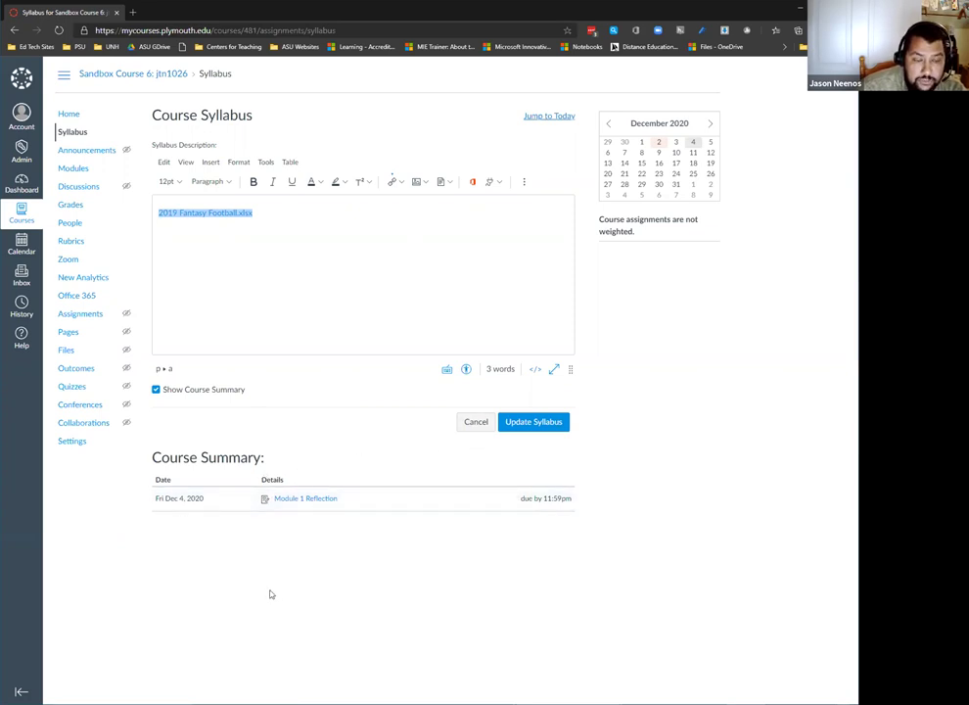
click(156, 391)
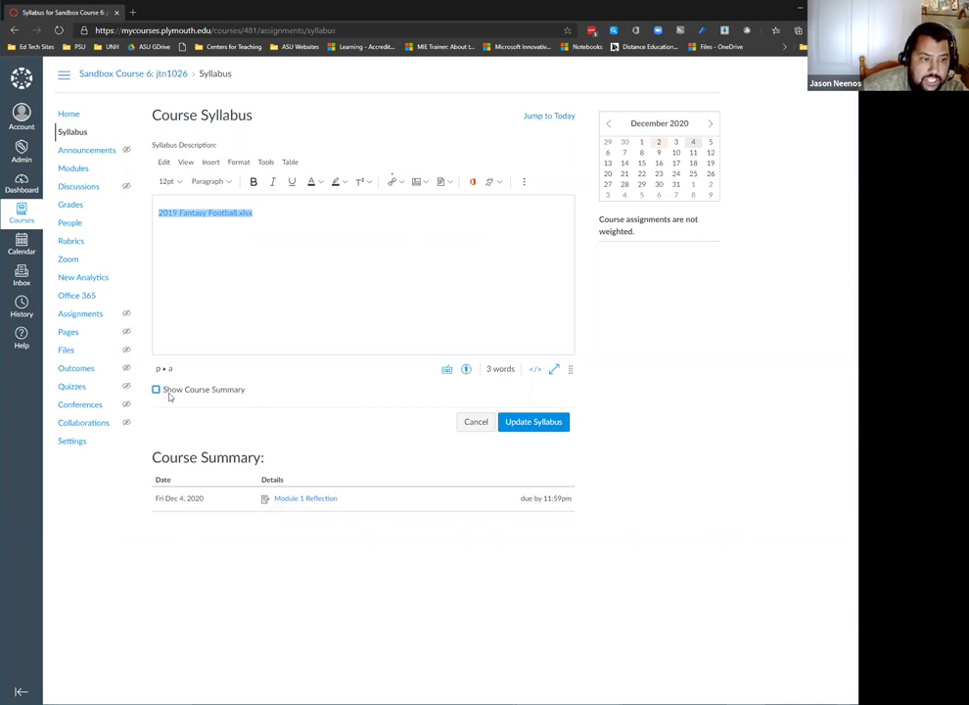
click(561, 426)
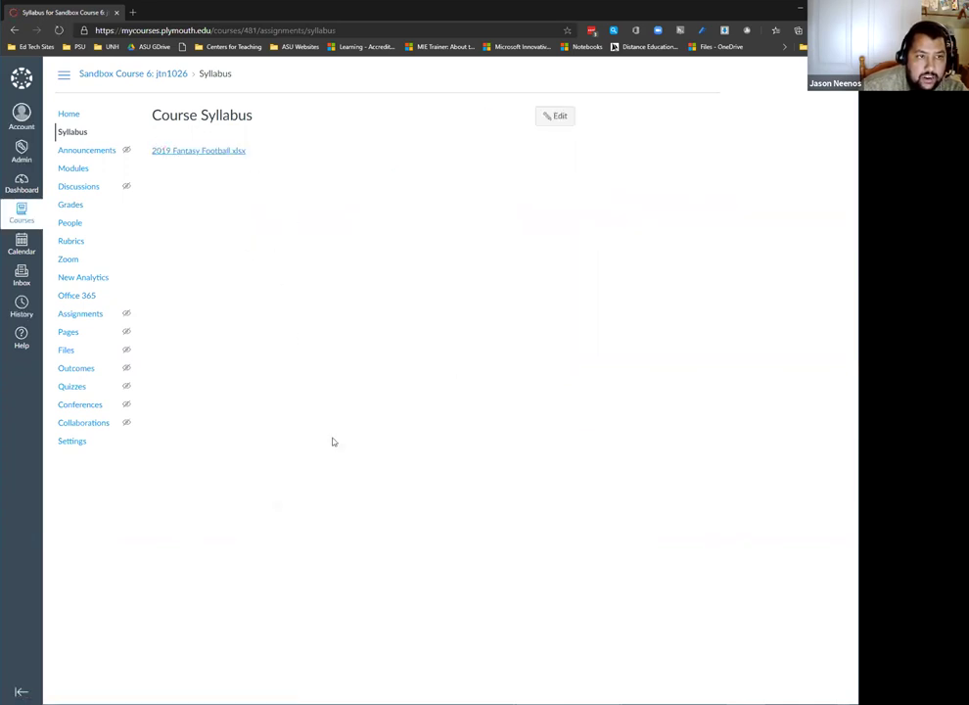
Turn Show Course Summary back on for the syllabus and save the update
click(558, 117)
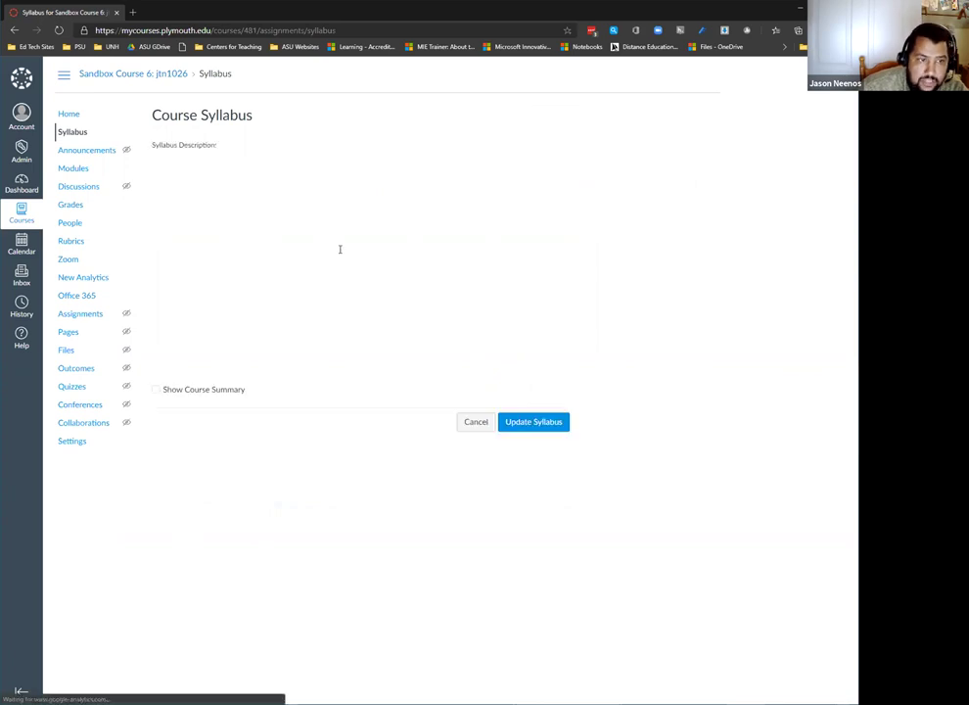
click(155, 389)
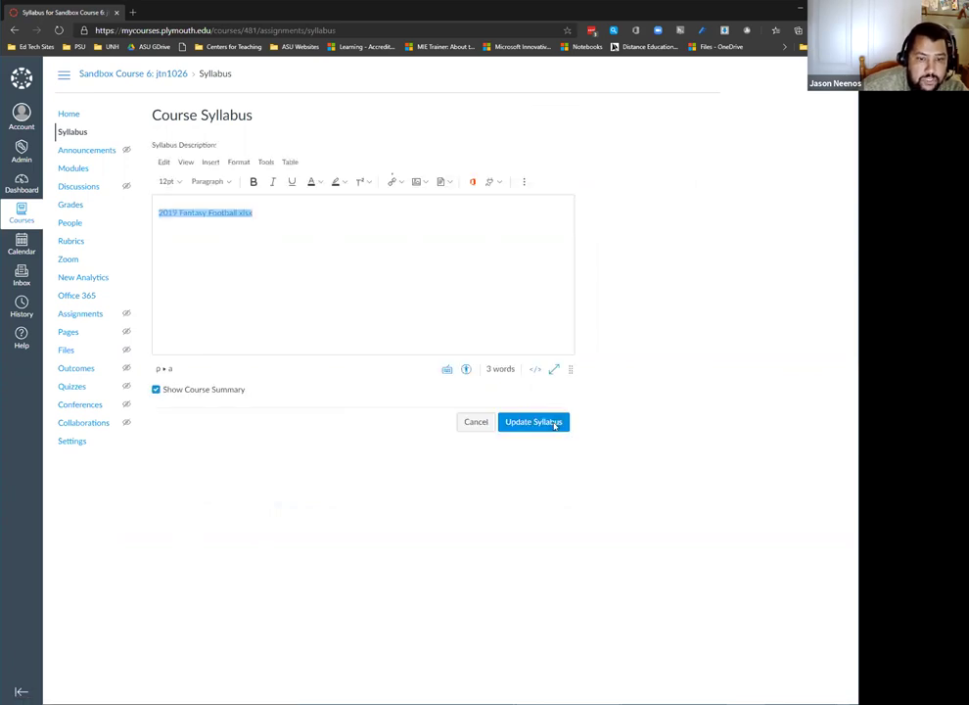
click(535, 422)
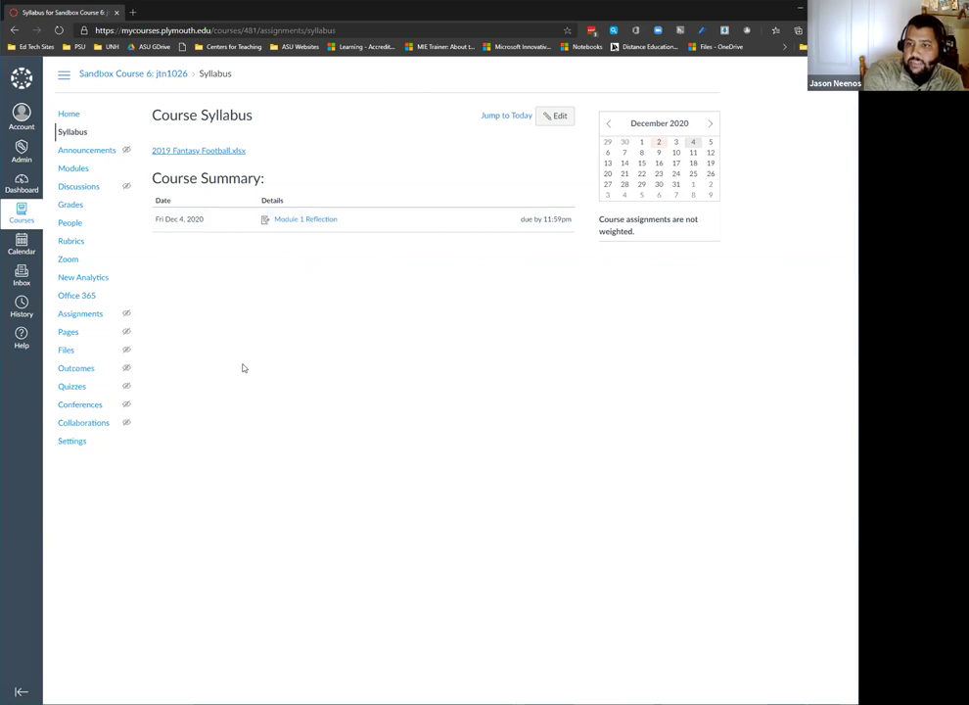
click(555, 115)
click(180, 392)
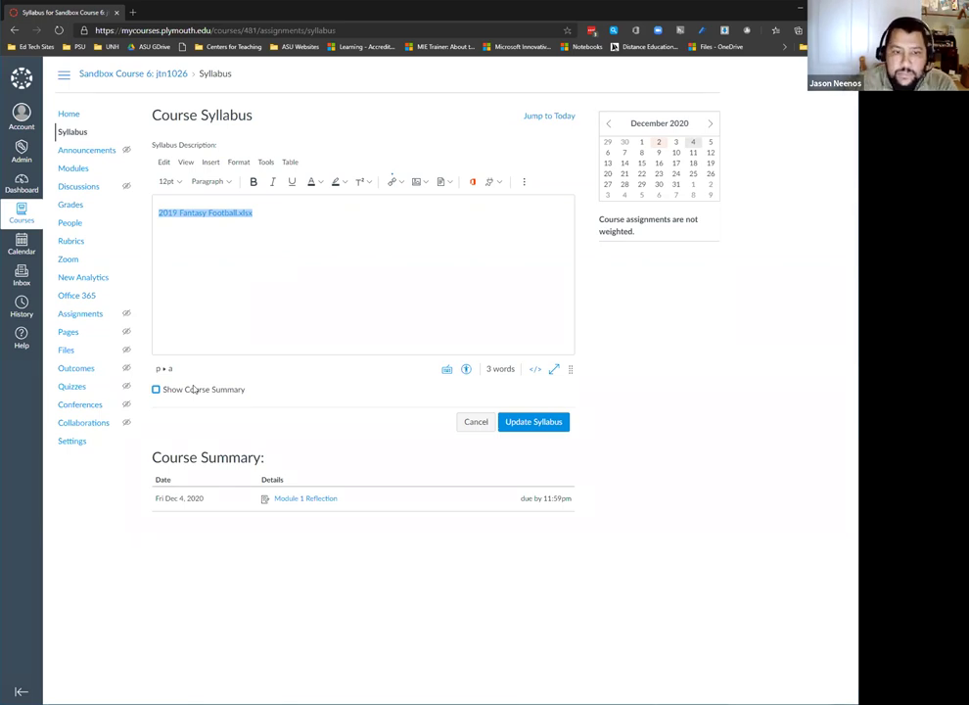
click(476, 421)
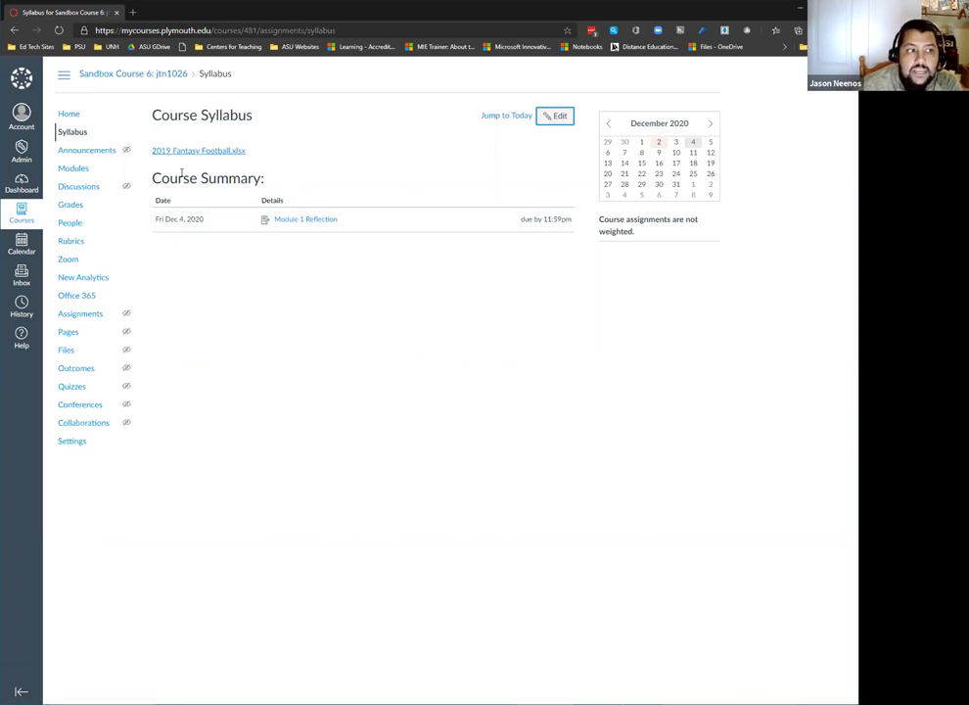
Look at the contents of Module 1 in the module list and at the course's Discussions page
click(85, 175)
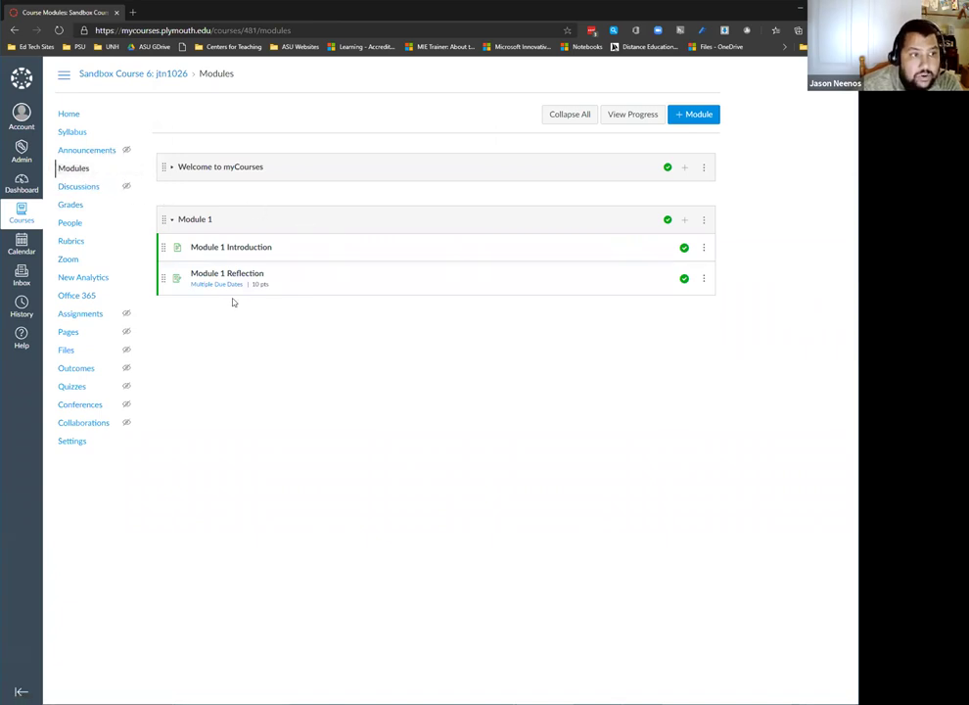
click(82, 188)
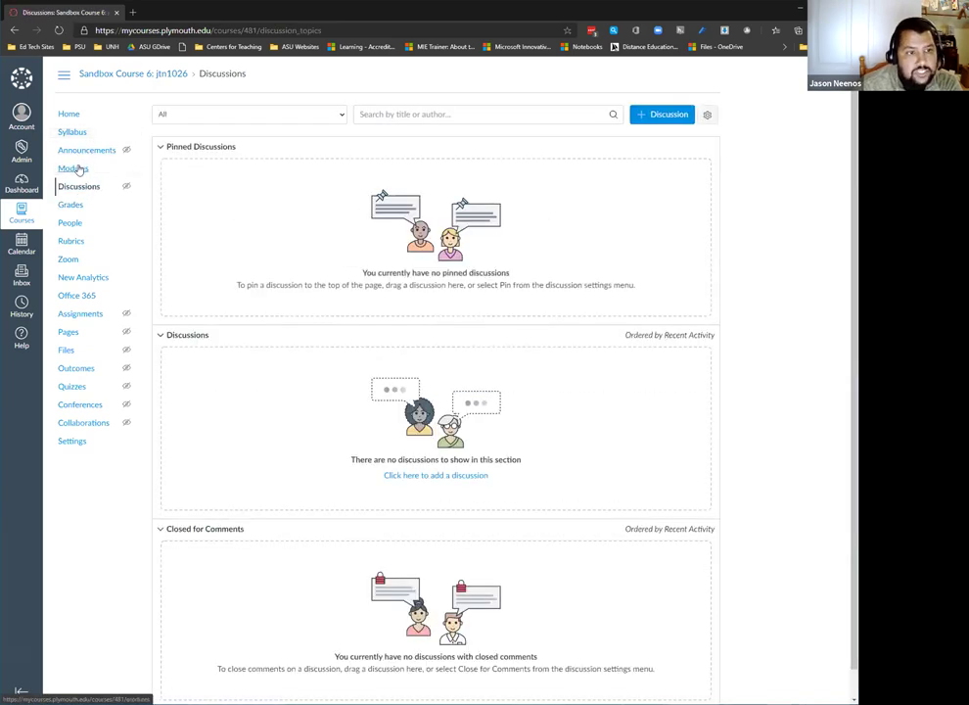
click(75, 168)
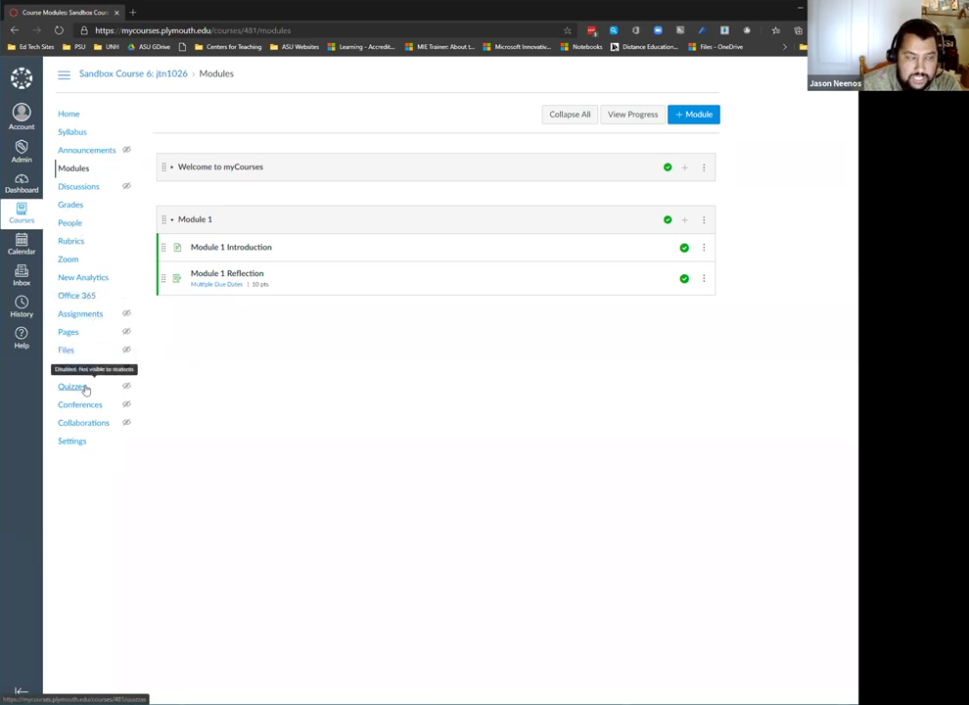
click(93, 193)
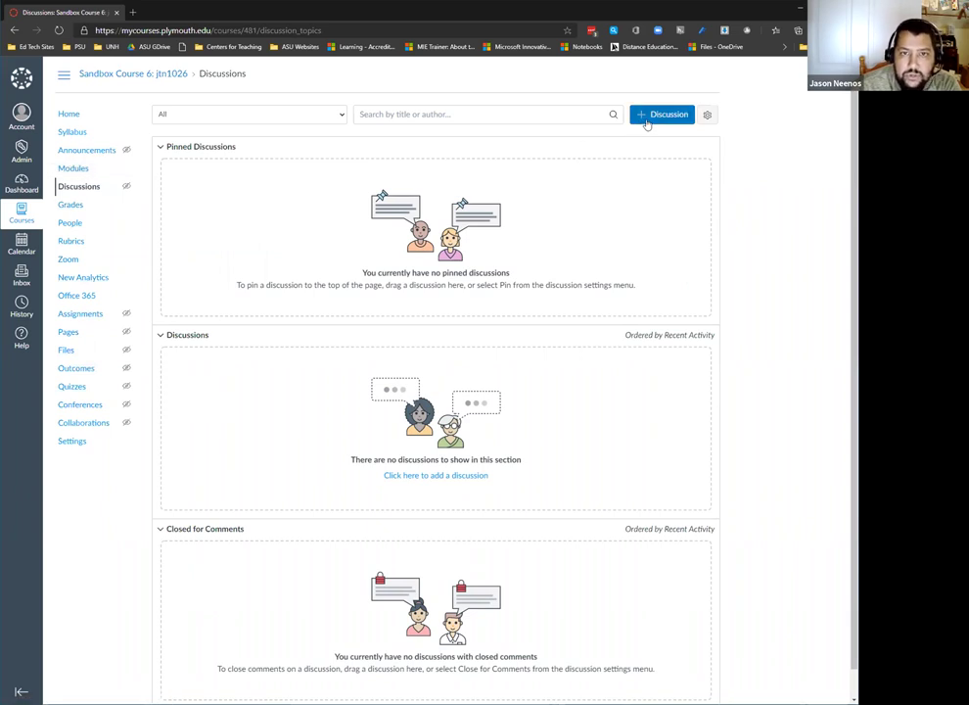
Add a new discussion topic named Module 1 Discussion to Module 1 without indentation
click(78, 167)
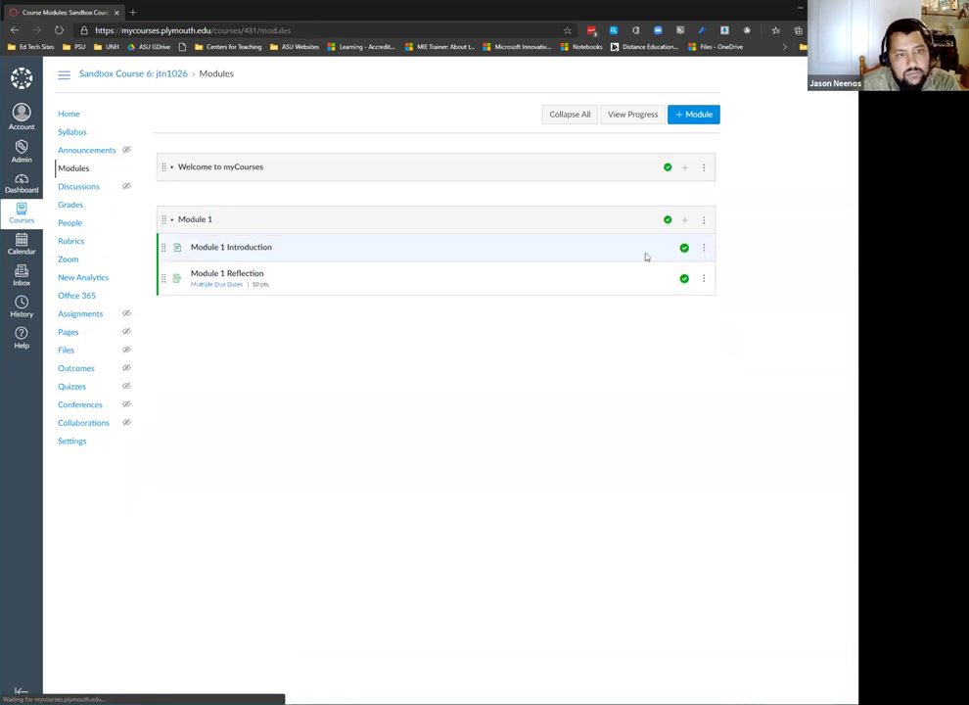
click(685, 220)
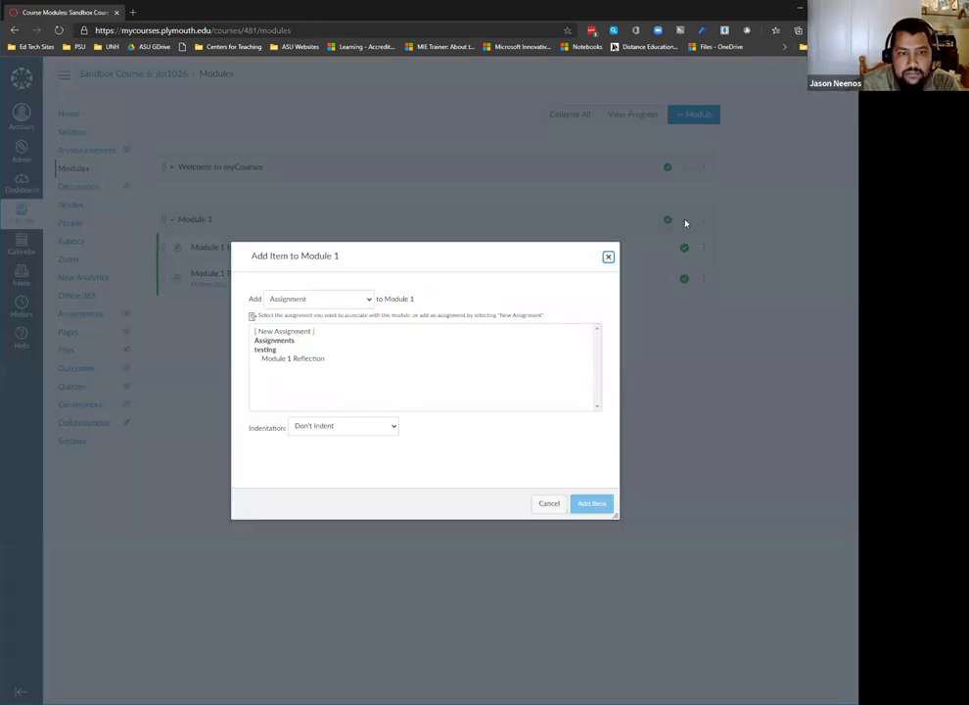
click(304, 300)
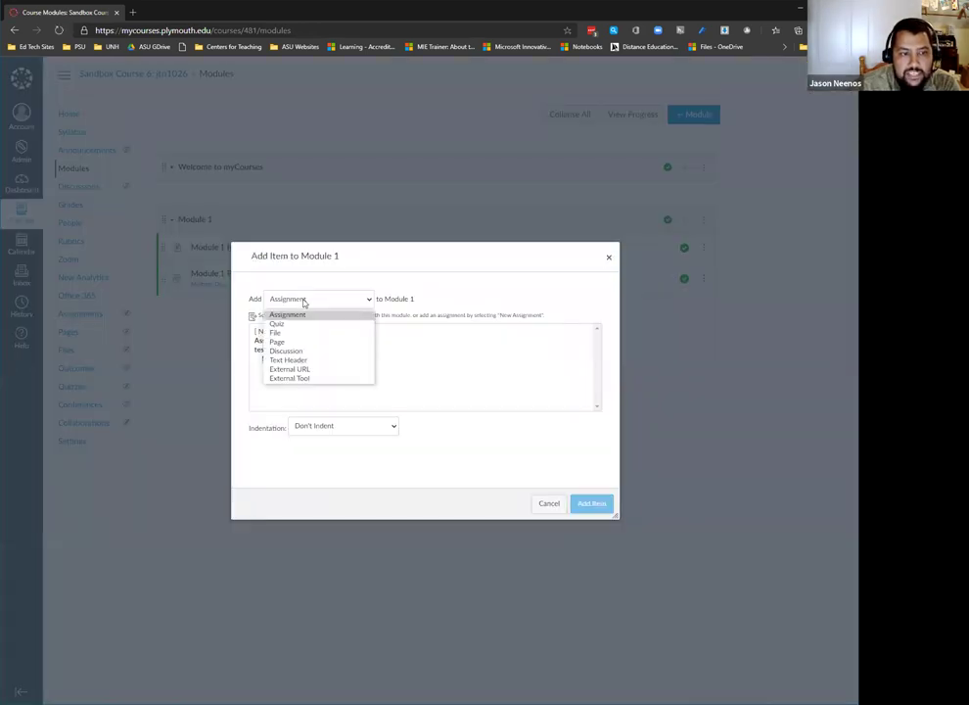
click(302, 352)
click(289, 332)
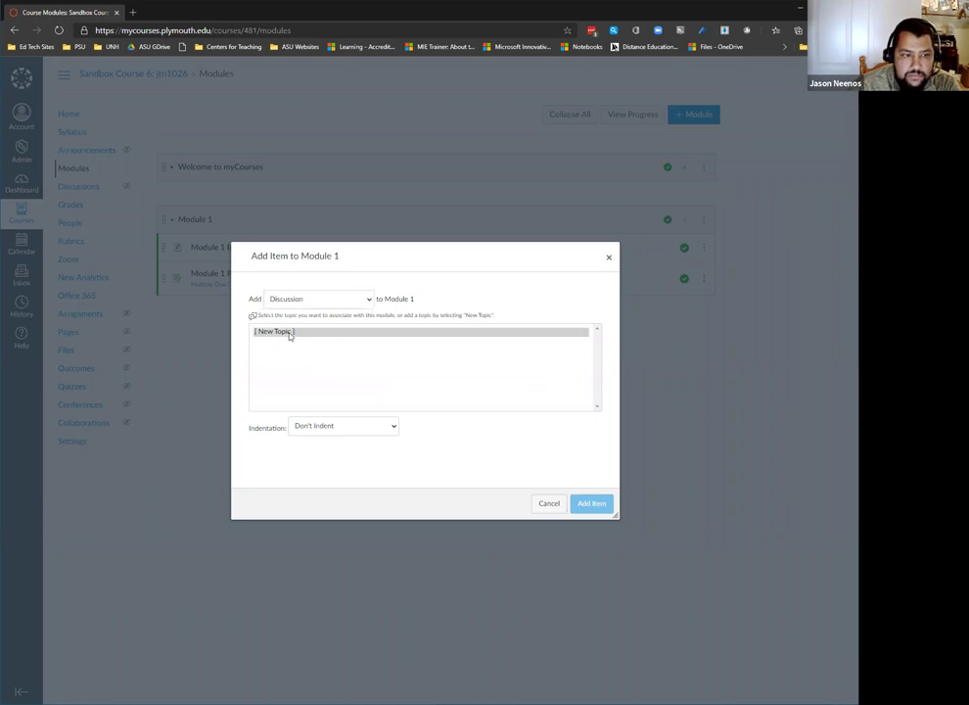
click(344, 431)
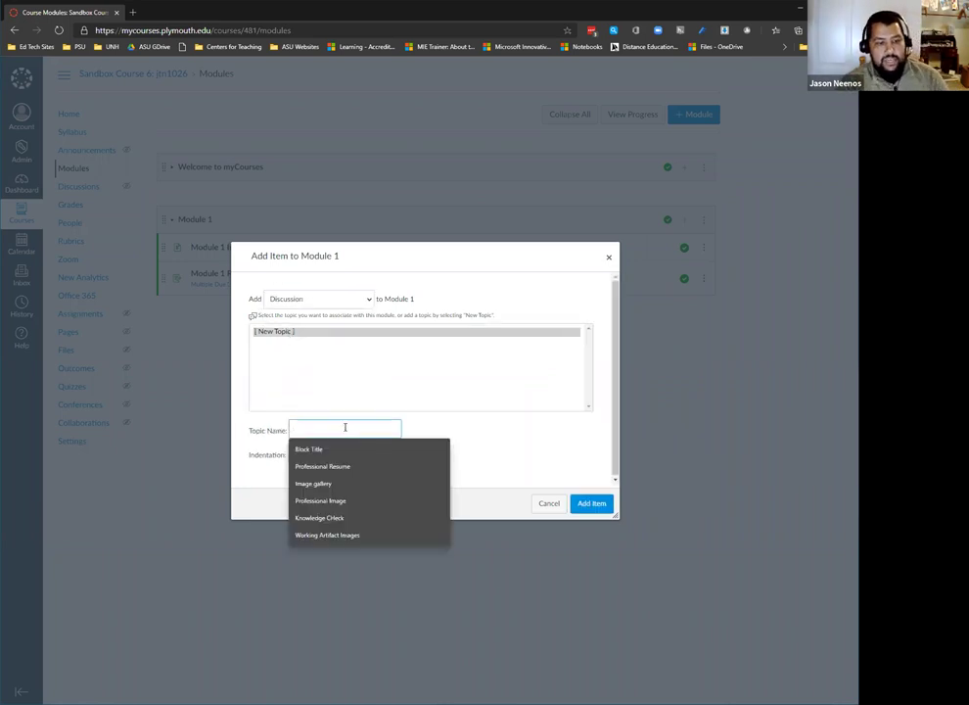
text(Module 1)
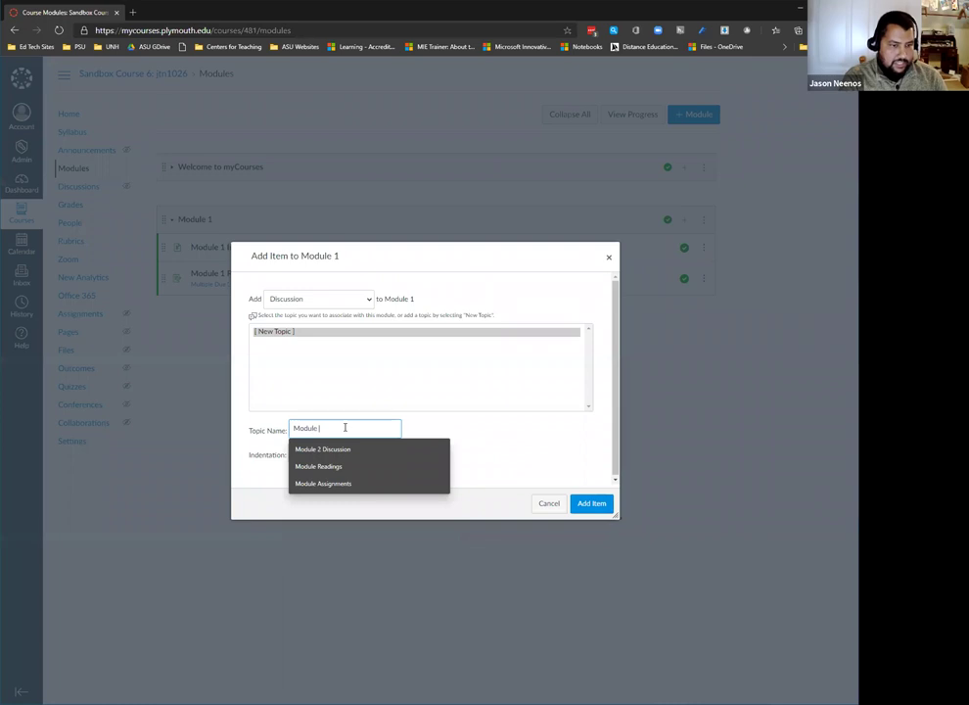
text( Discussion)
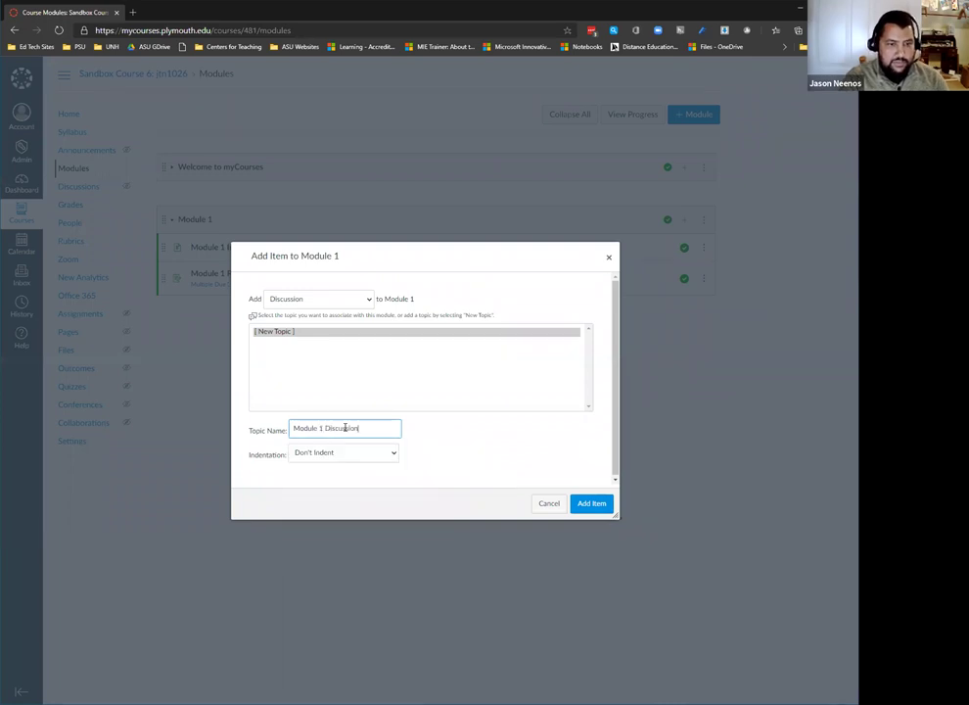
click(597, 504)
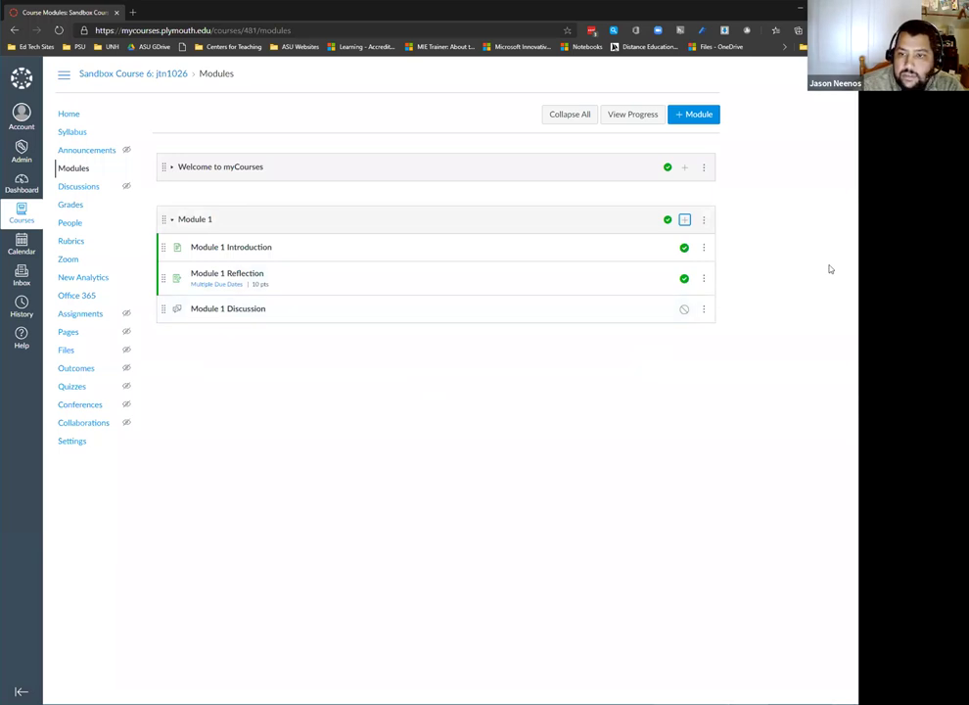
Edit Module 1 Discussion, enter the prompt "Please Introduce yourself to your classmates." and allow threaded replies
click(245, 312)
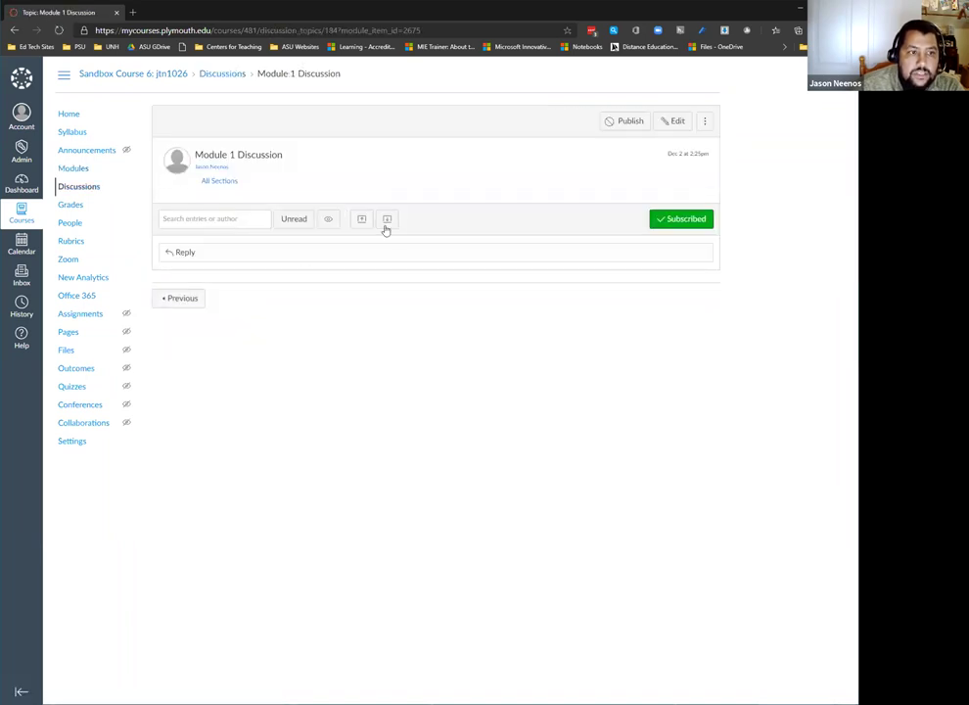
click(674, 122)
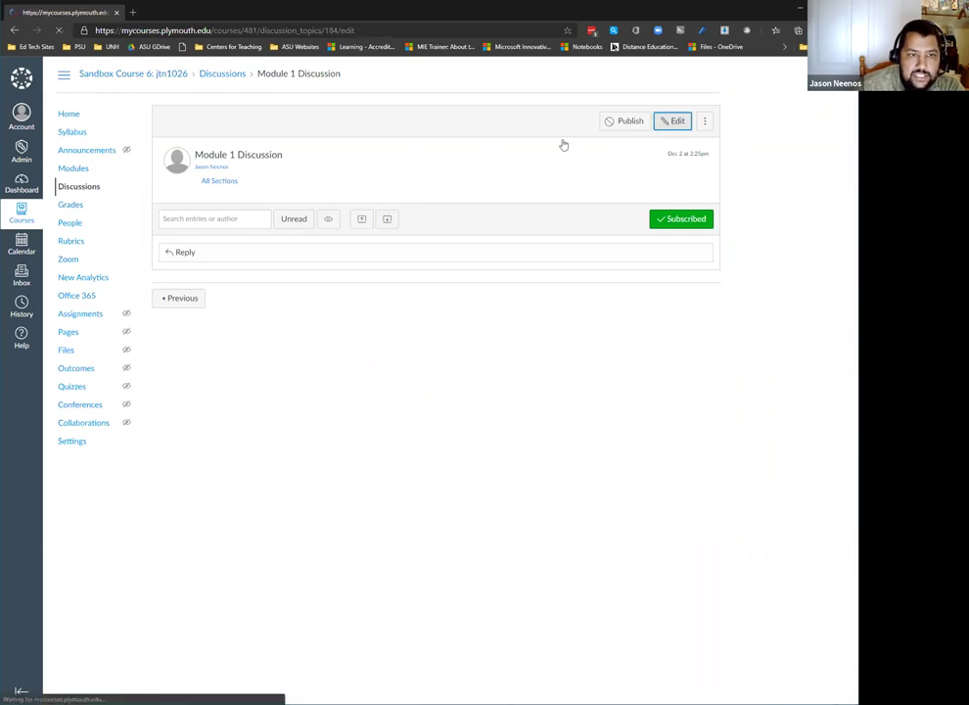
click(200, 217)
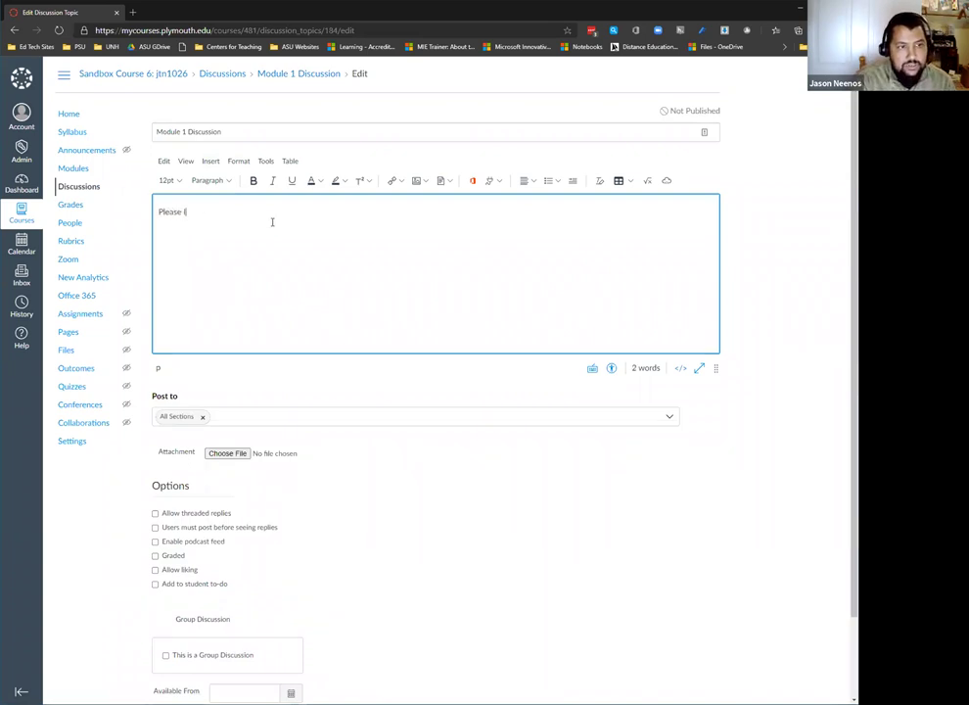
text(Please Introduce yourself to your classmates.)
scroll(260, 245, down, 2)
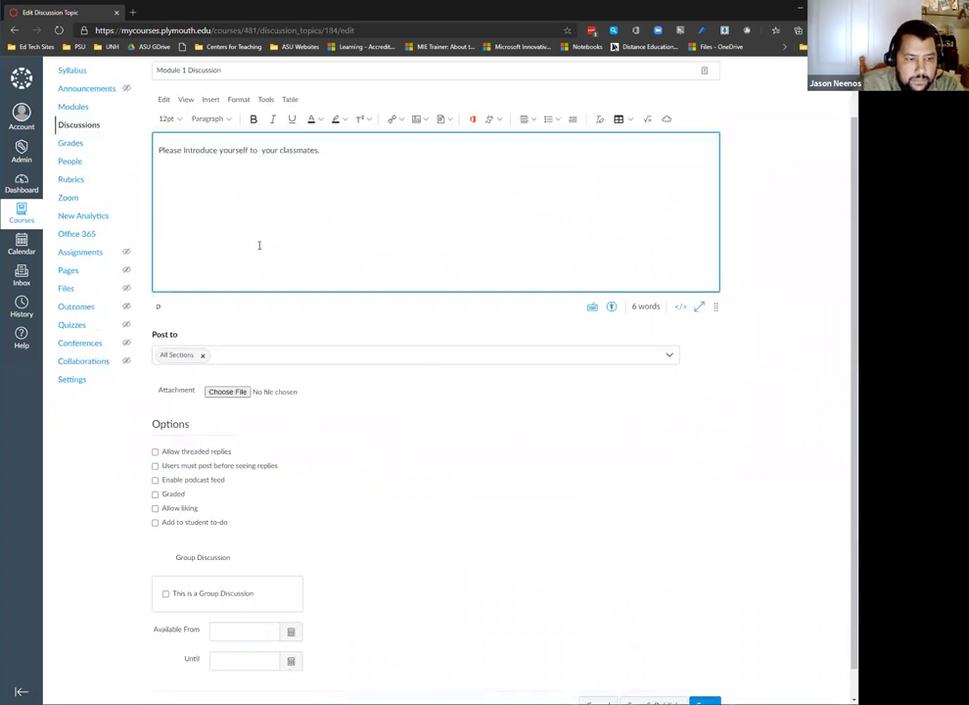
click(152, 425)
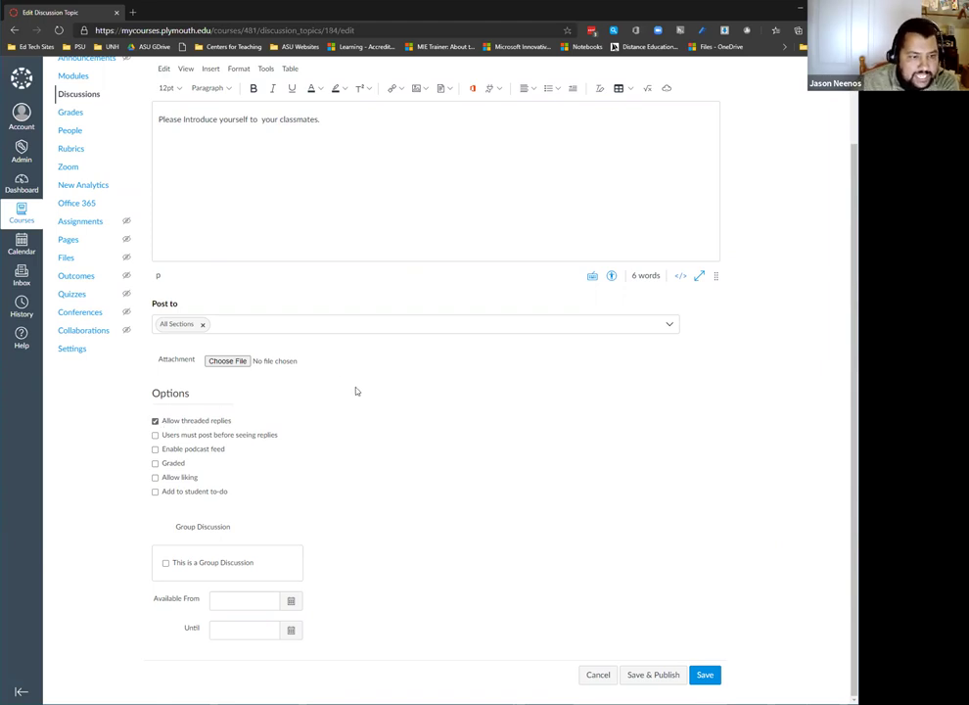
Try the Graded and Add to student to-do options for the discussion and turn each one off again
click(154, 463)
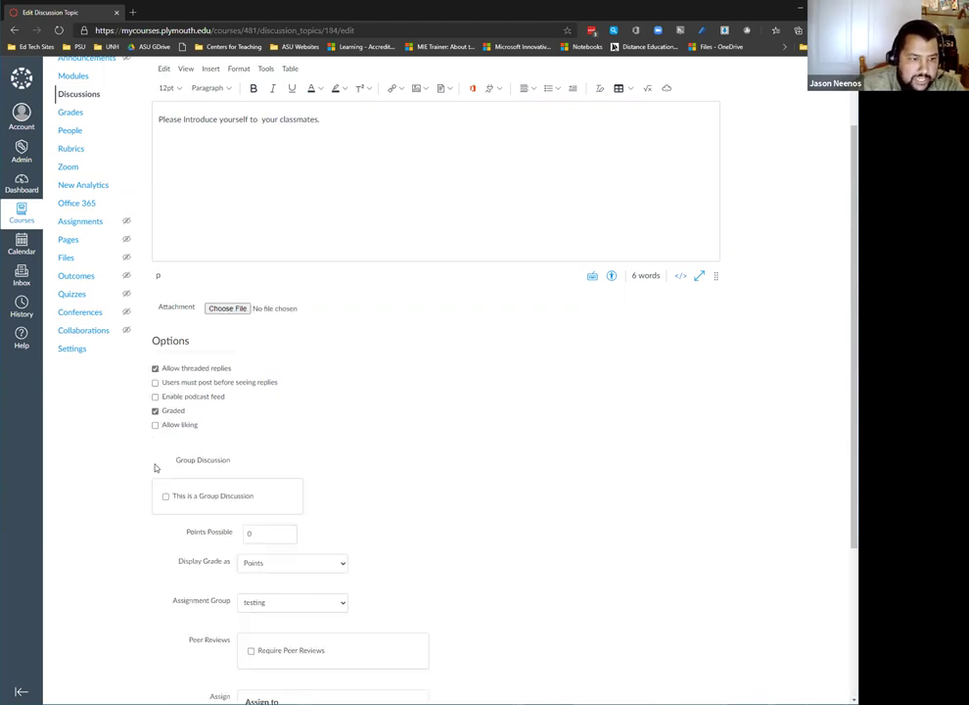
click(155, 410)
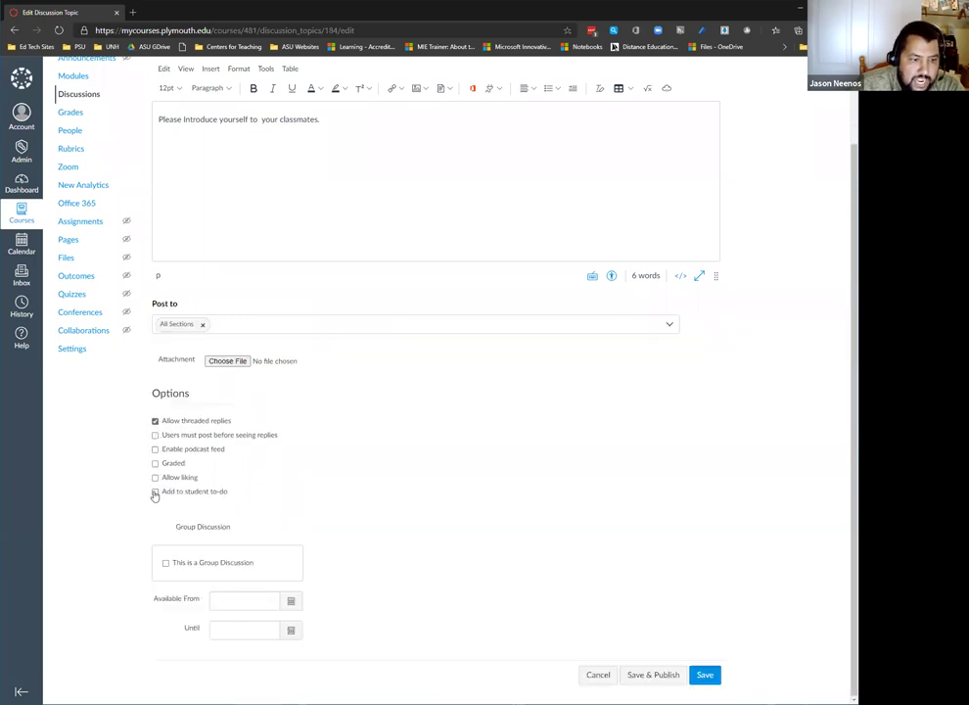
click(154, 491)
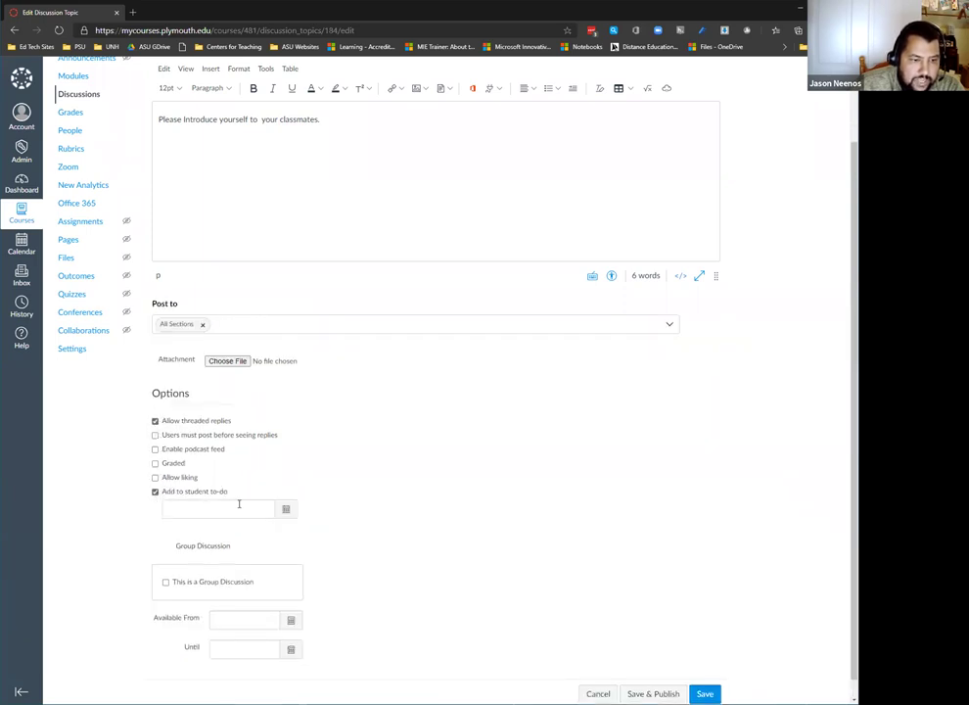
click(283, 510)
scroll(339, 480, down, 1)
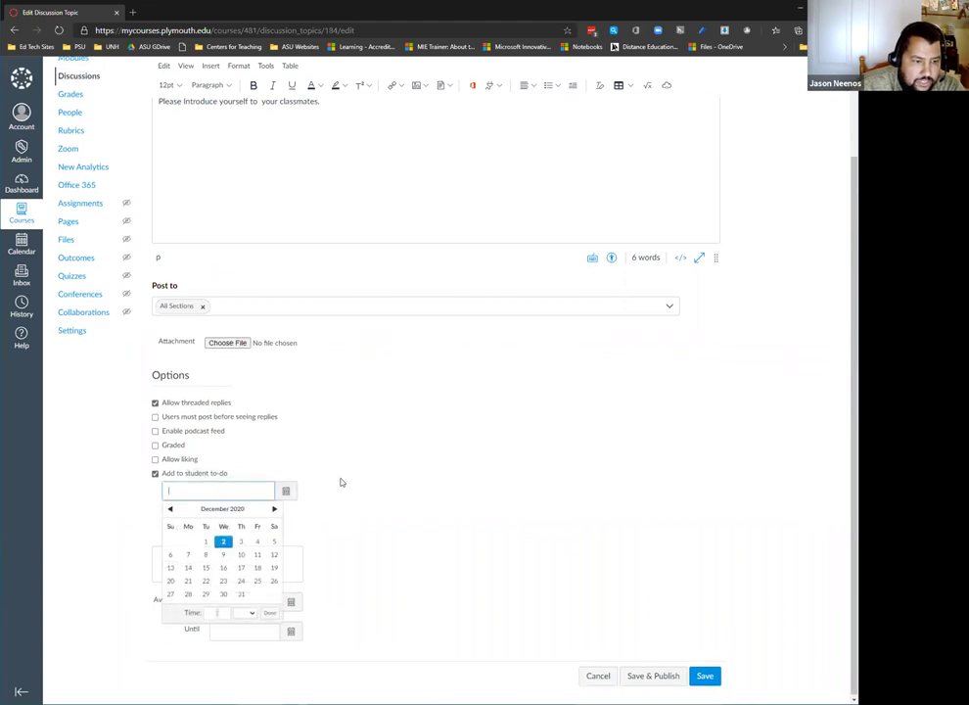
click(155, 473)
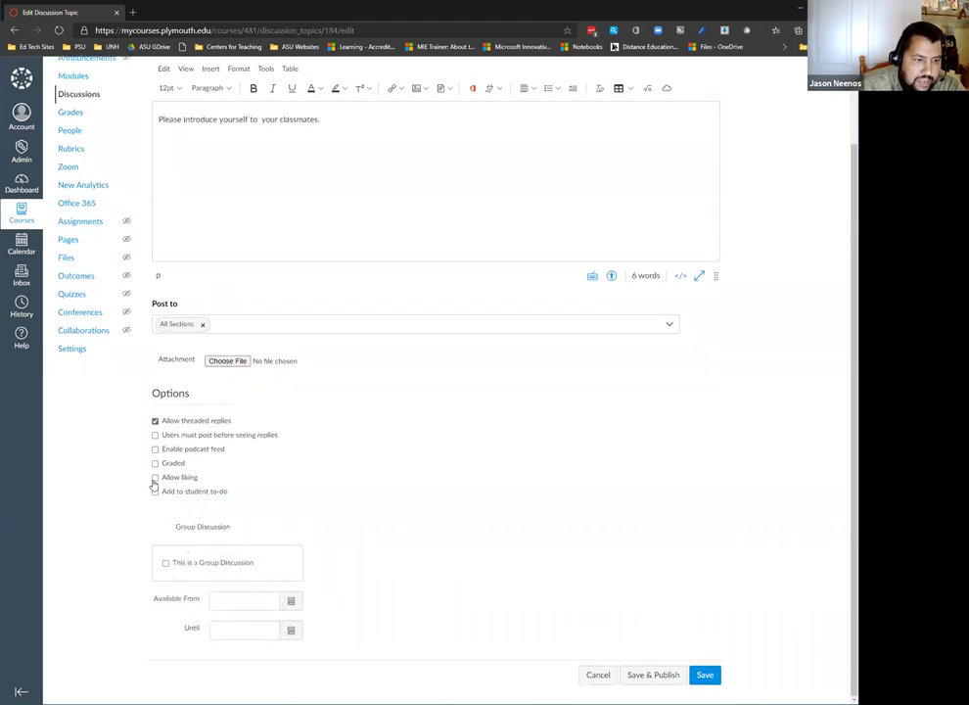
Require users to post before seeing replies in the discussion, leaving Allow liking off after trying it
click(156, 478)
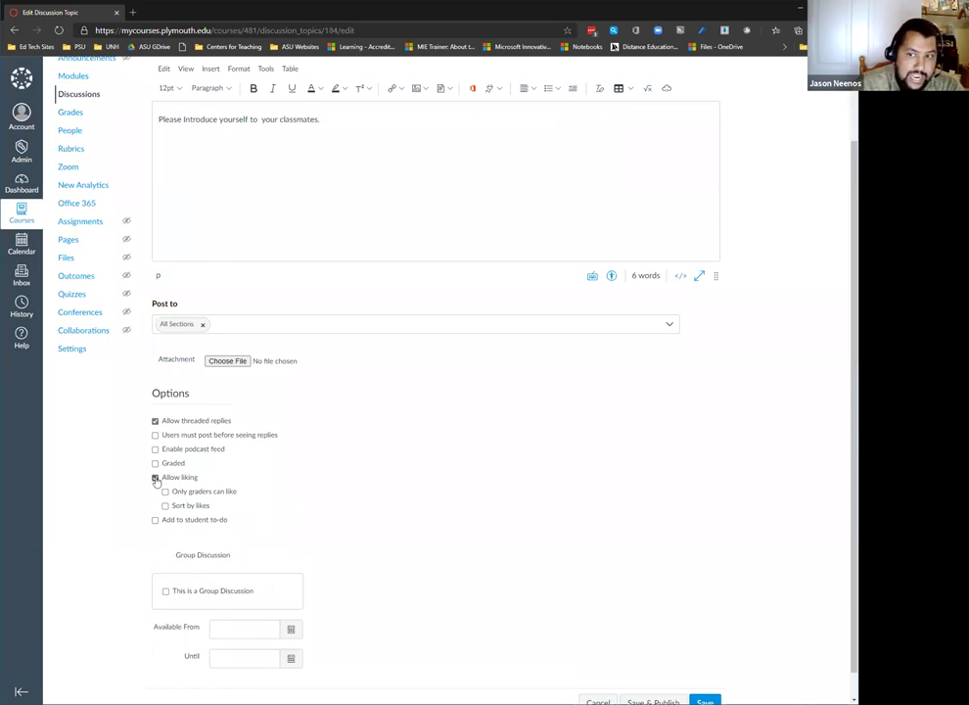
click(155, 478)
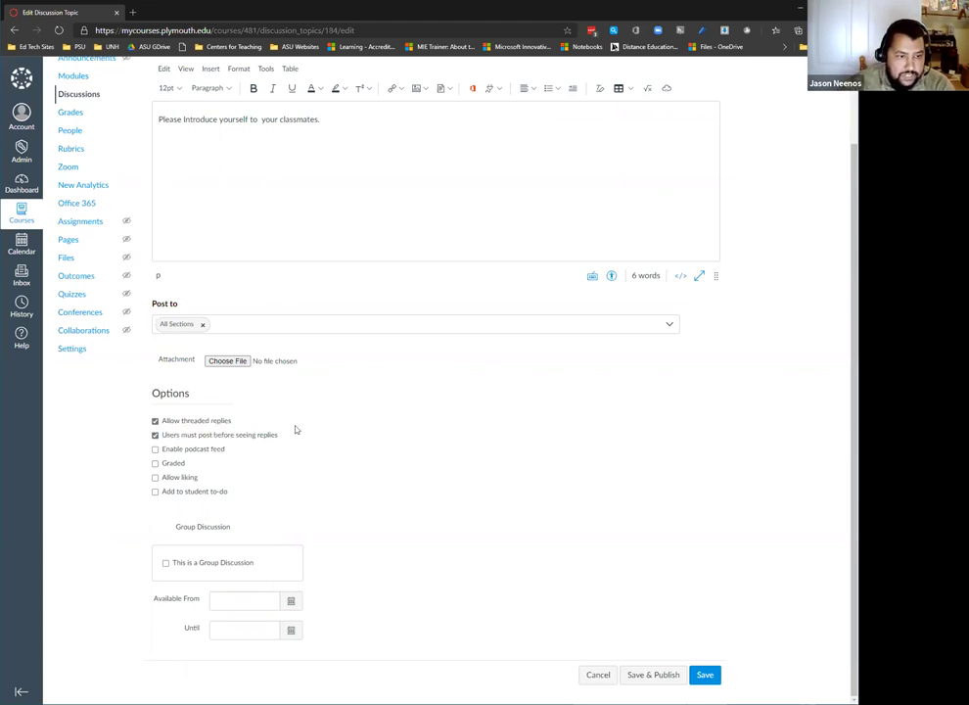
drag(162, 435, 278, 439)
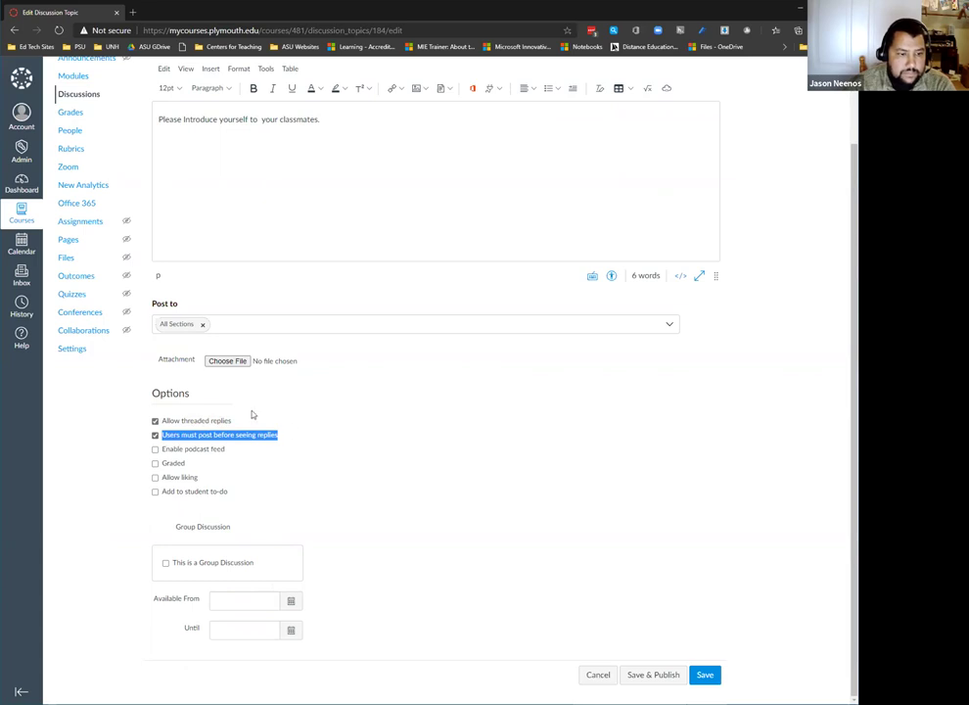
scroll(653, 602, up, 1)
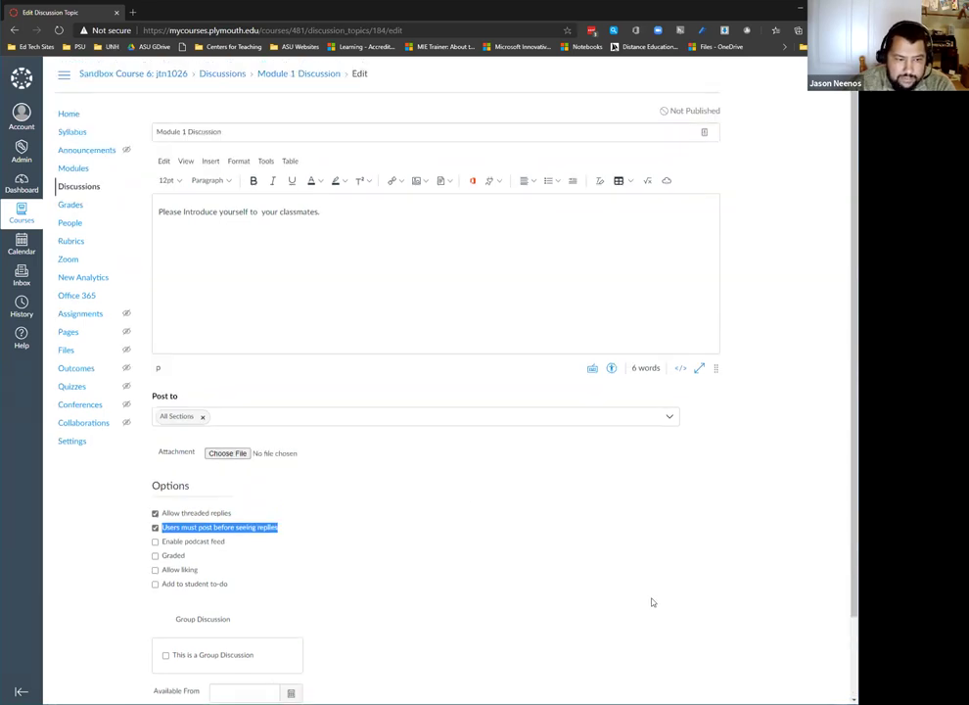
scroll(653, 602, down, 1)
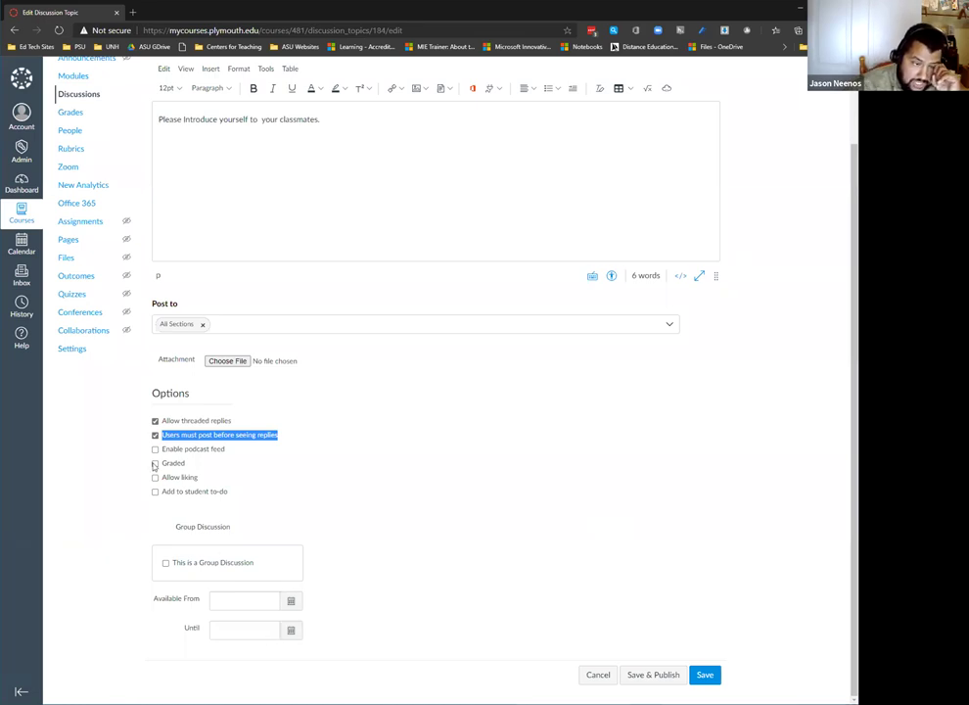
Turn on Graded to look at the discussion's points, assignment group and due date settings, and turn it off again
click(154, 463)
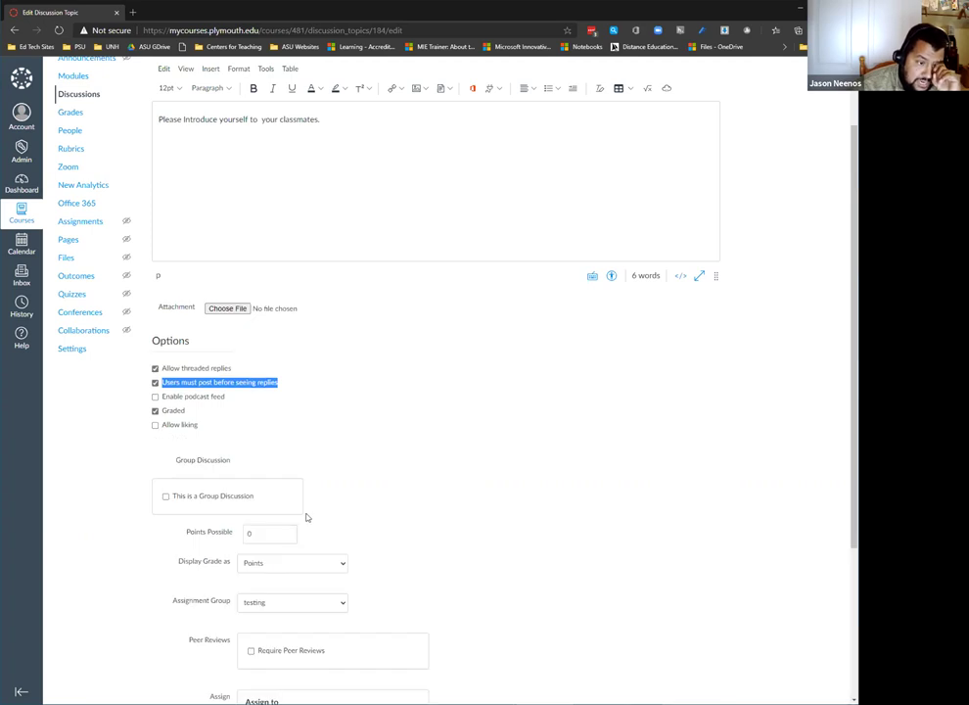
scroll(378, 594, down, 3)
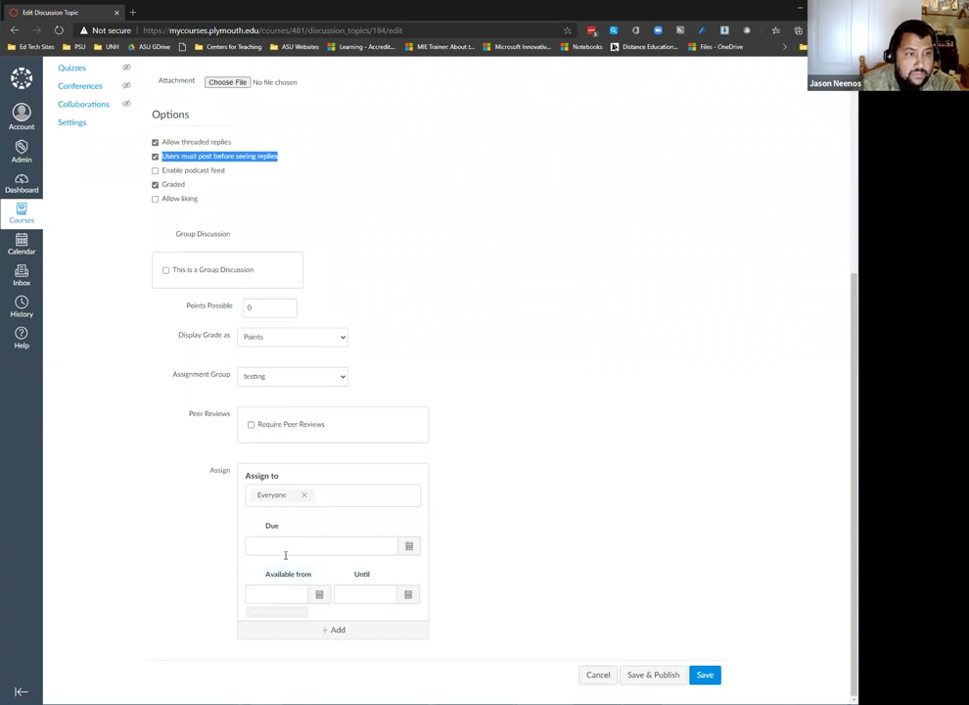
click(154, 192)
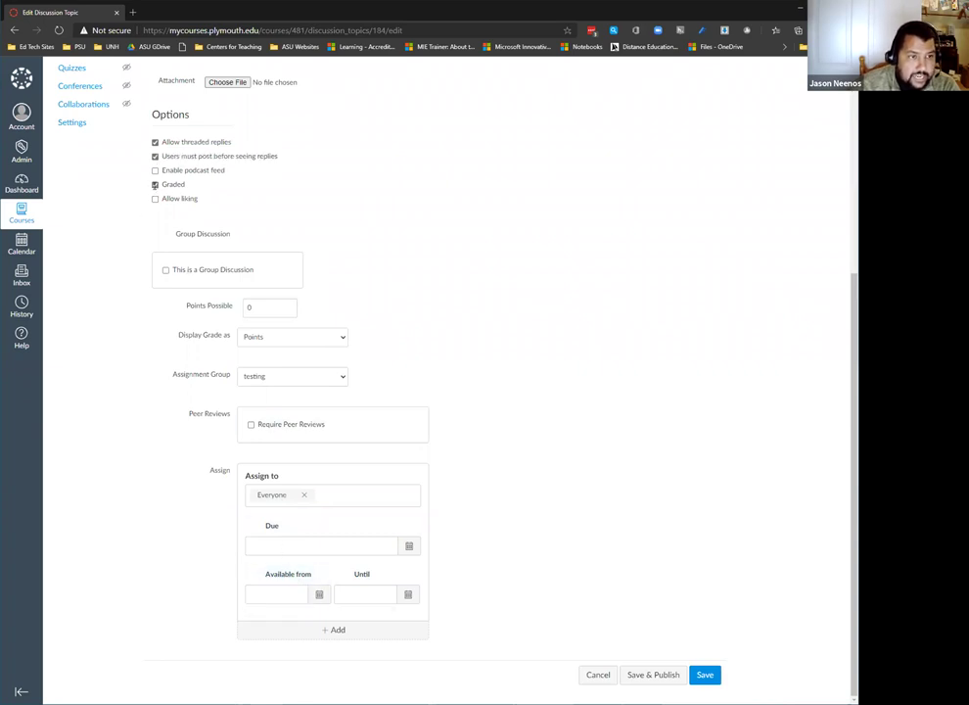
click(155, 185)
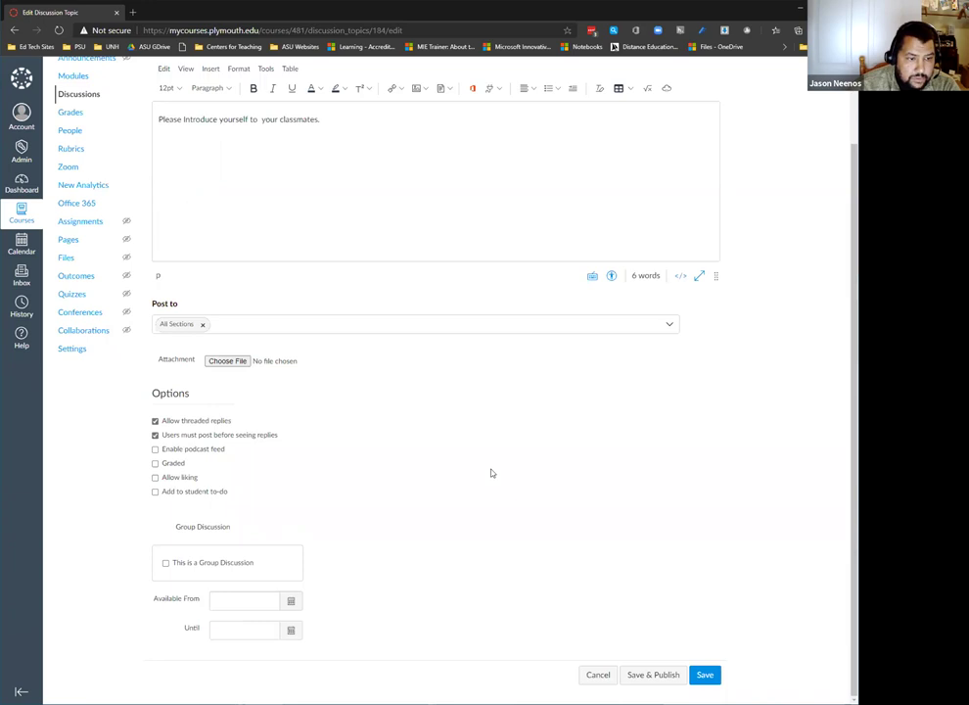
Add the discussion to the student to-do list for Dec 5 at 11:59pm, and save and publish it
click(155, 491)
click(284, 511)
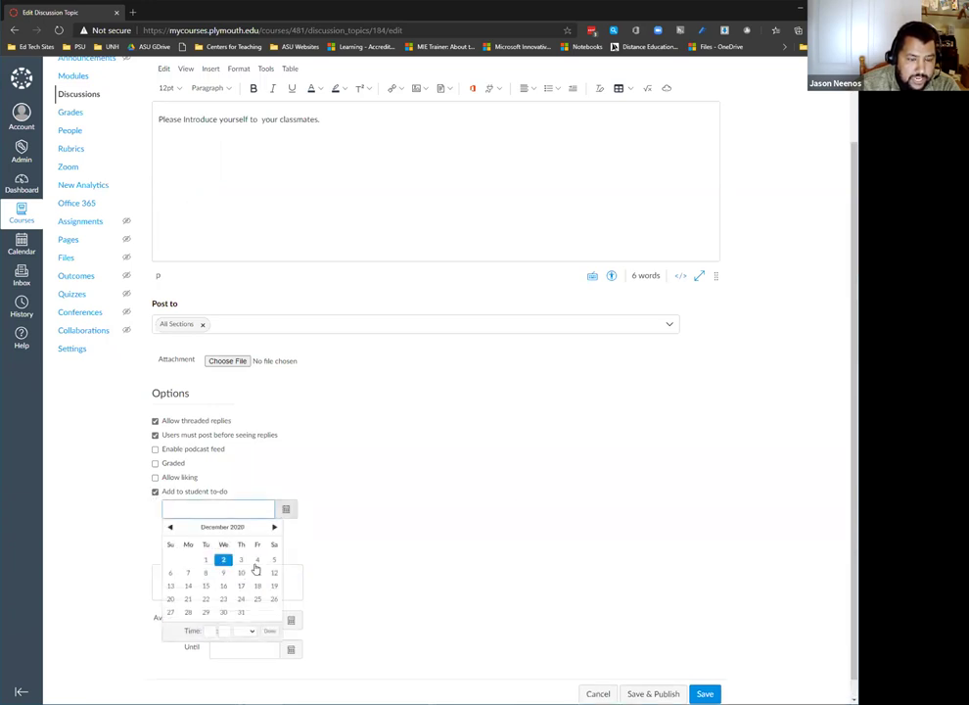
click(272, 561)
scroll(564, 629, down, 1)
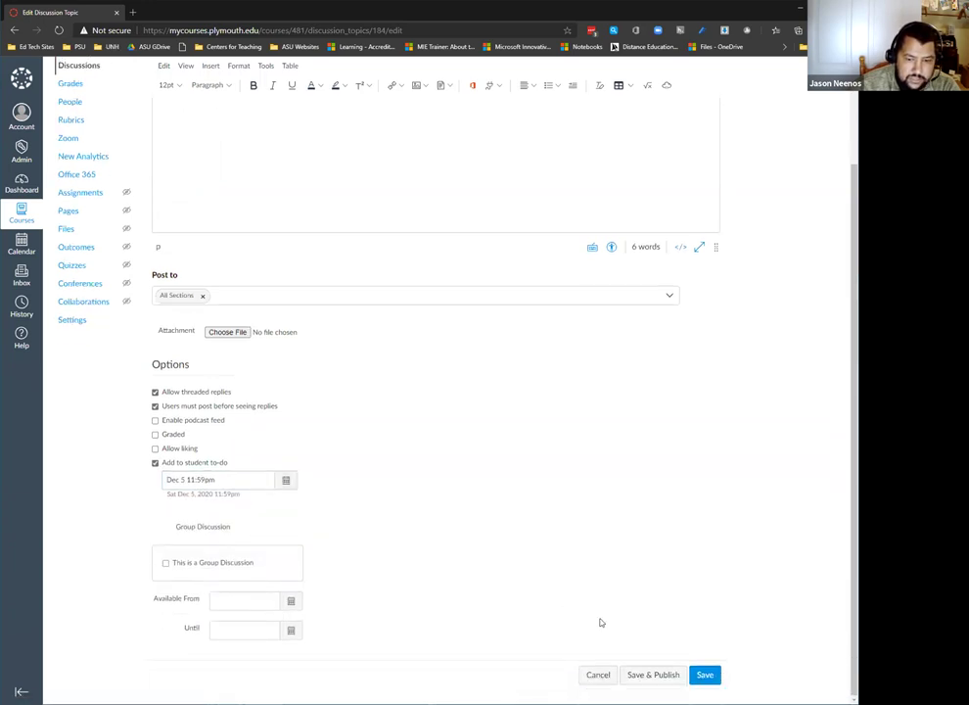
click(653, 674)
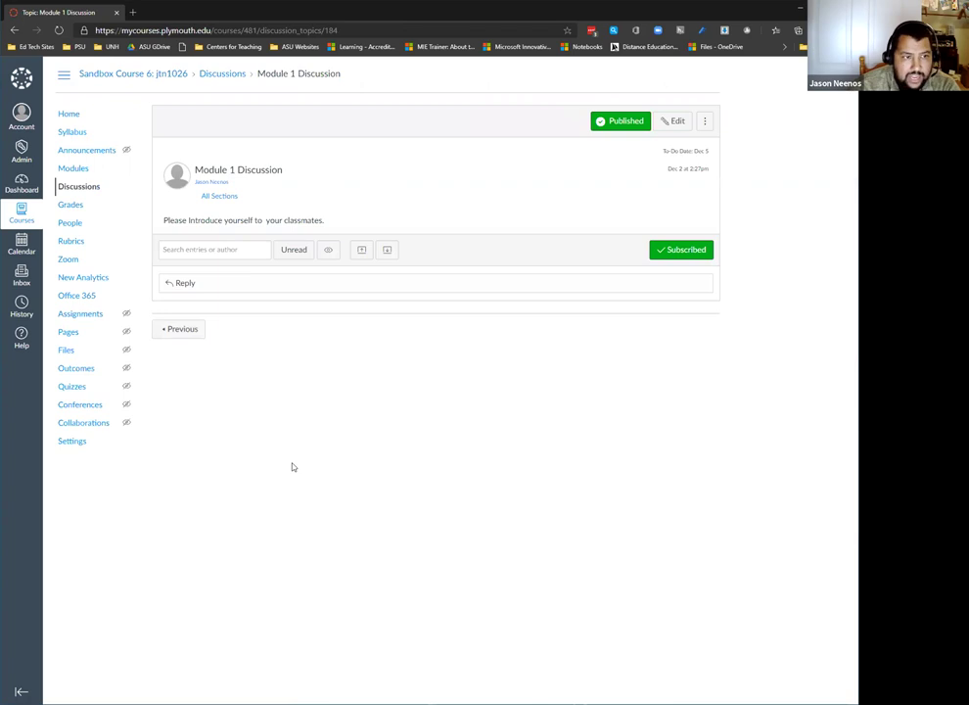
Post a reply to Module 1 Discussion that introduces the instructor by full name
click(351, 284)
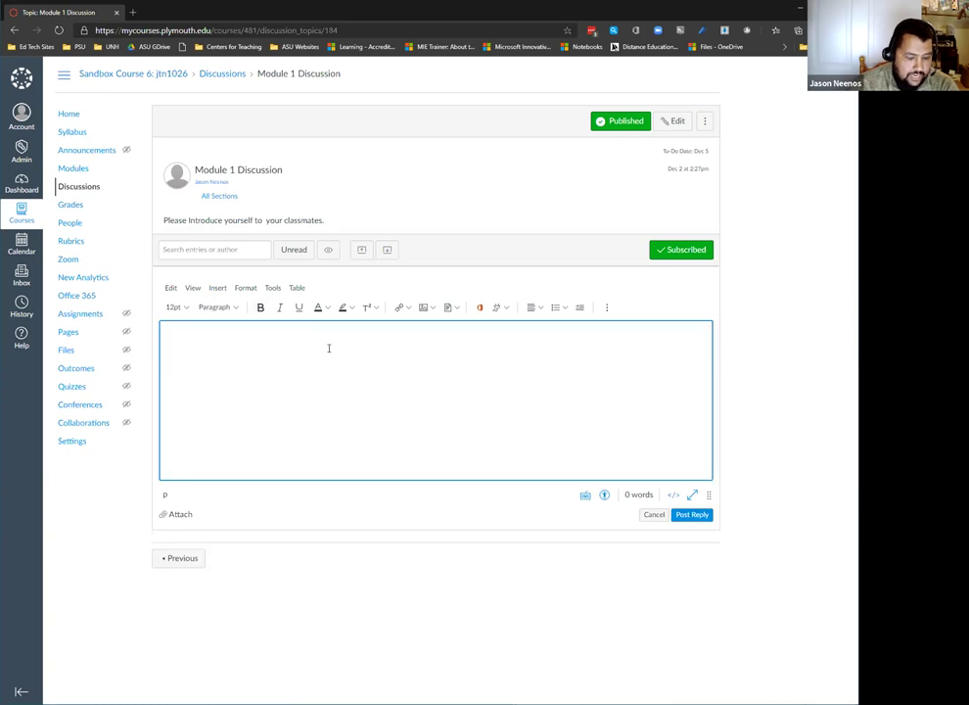
text(I'm Jason Neenos)
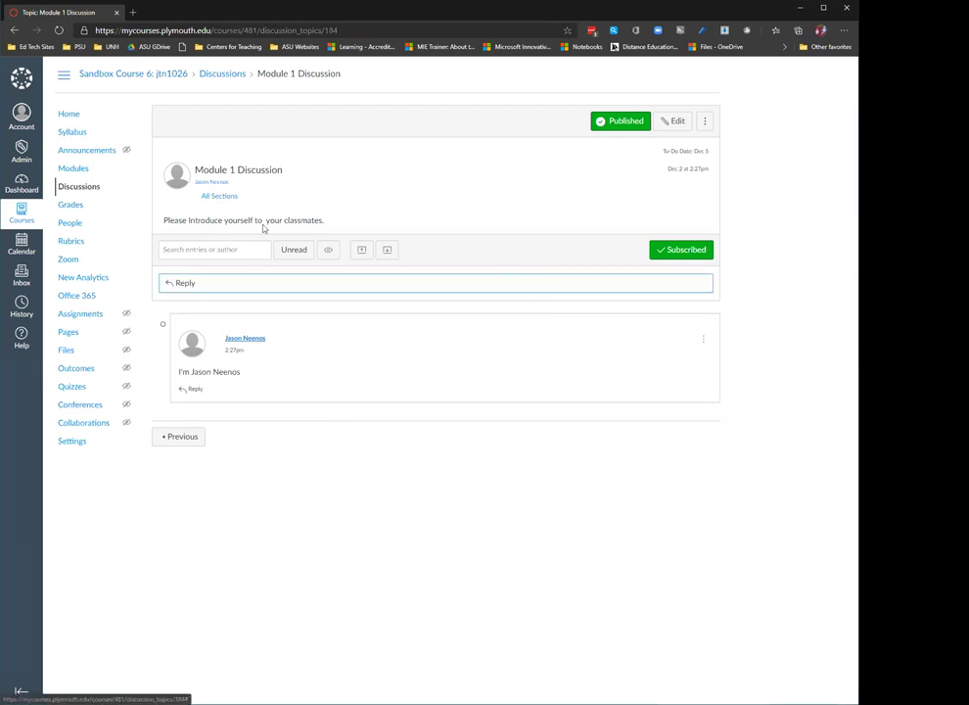
Add a new module named Readings to the course's Modules page
click(102, 173)
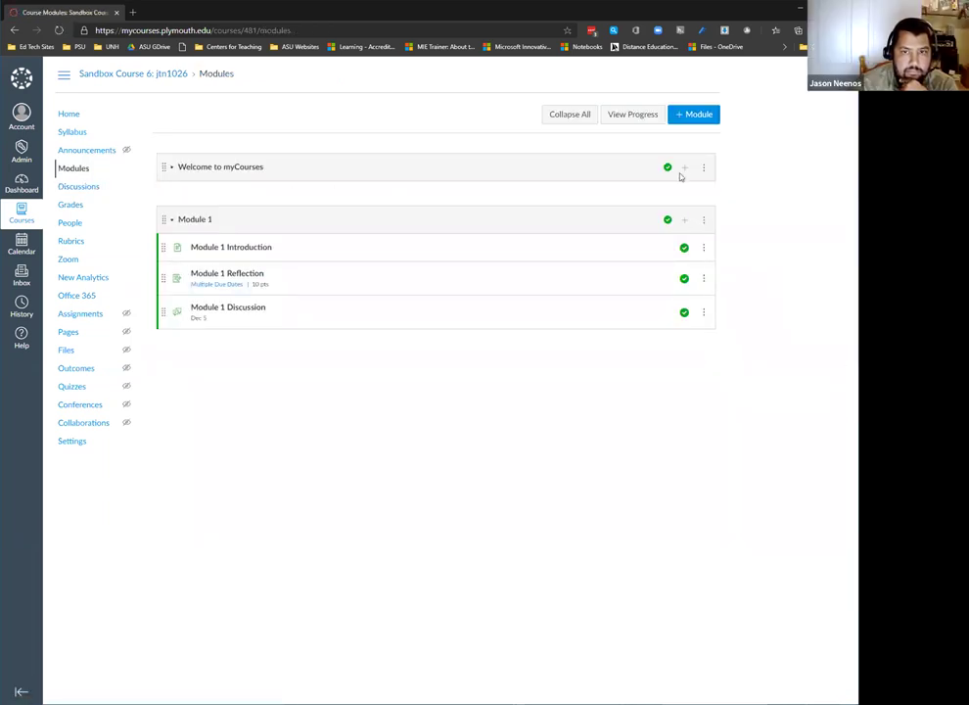
click(688, 115)
click(358, 335)
text(Readings)
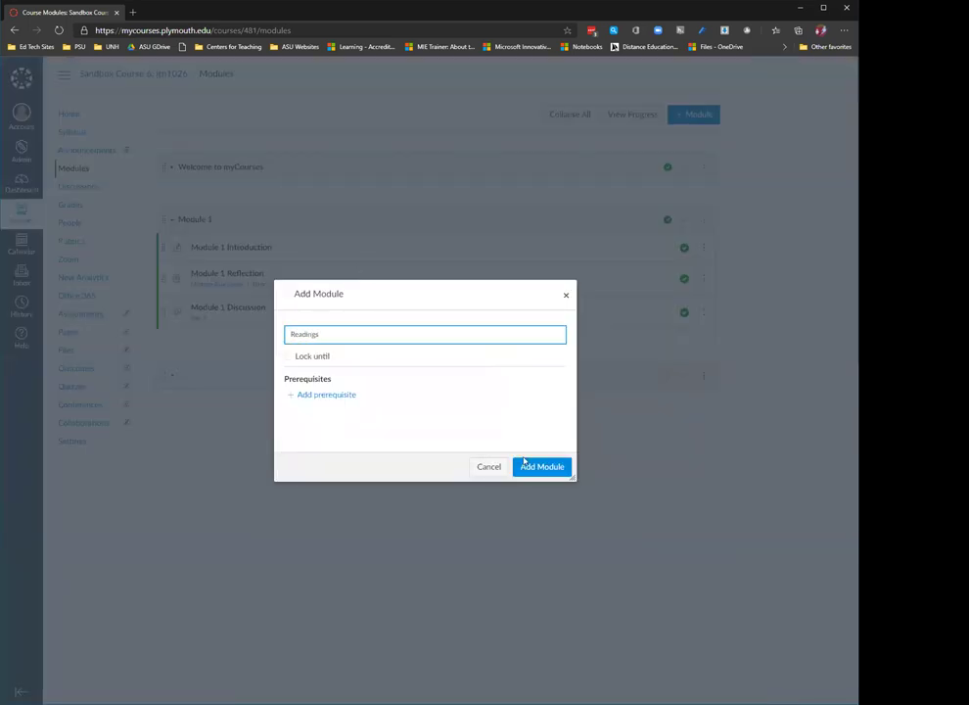
key(Return)
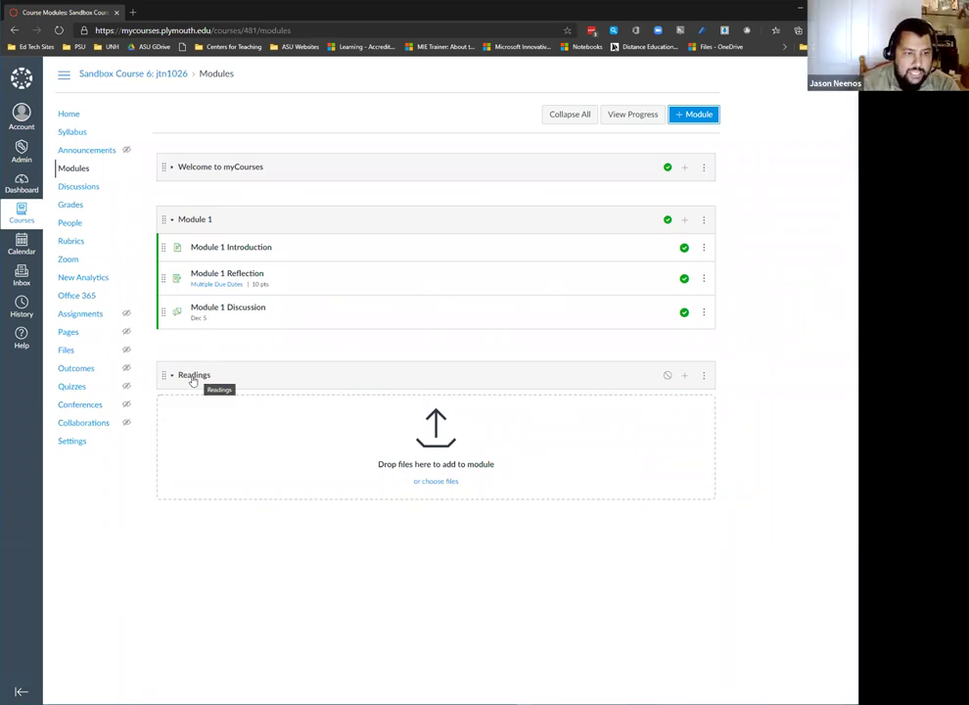
Upload the file "2020 Open Access Plus 200-400 Summary of Benefits" from the Documents folder to the Readings module as a new file
click(682, 378)
click(329, 300)
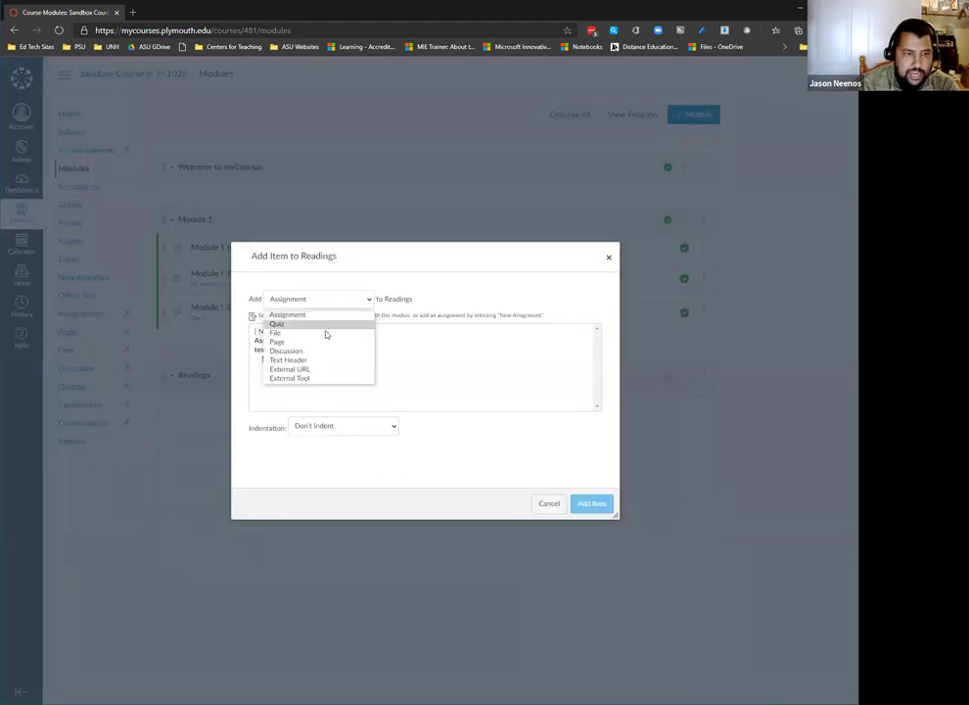
click(331, 335)
click(299, 333)
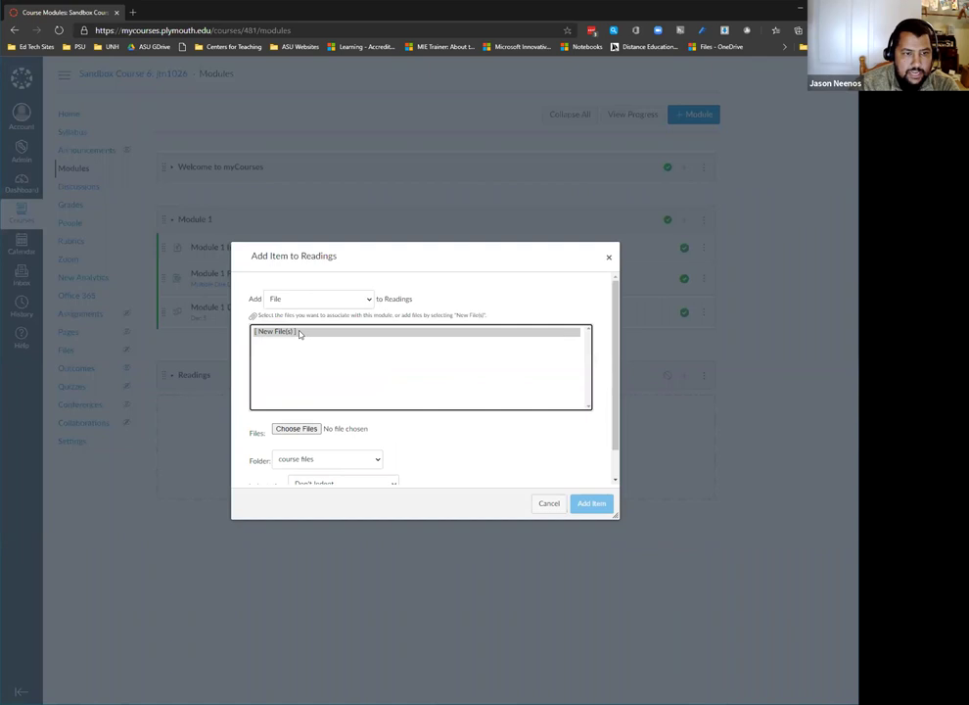
scroll(330, 427, down, 1)
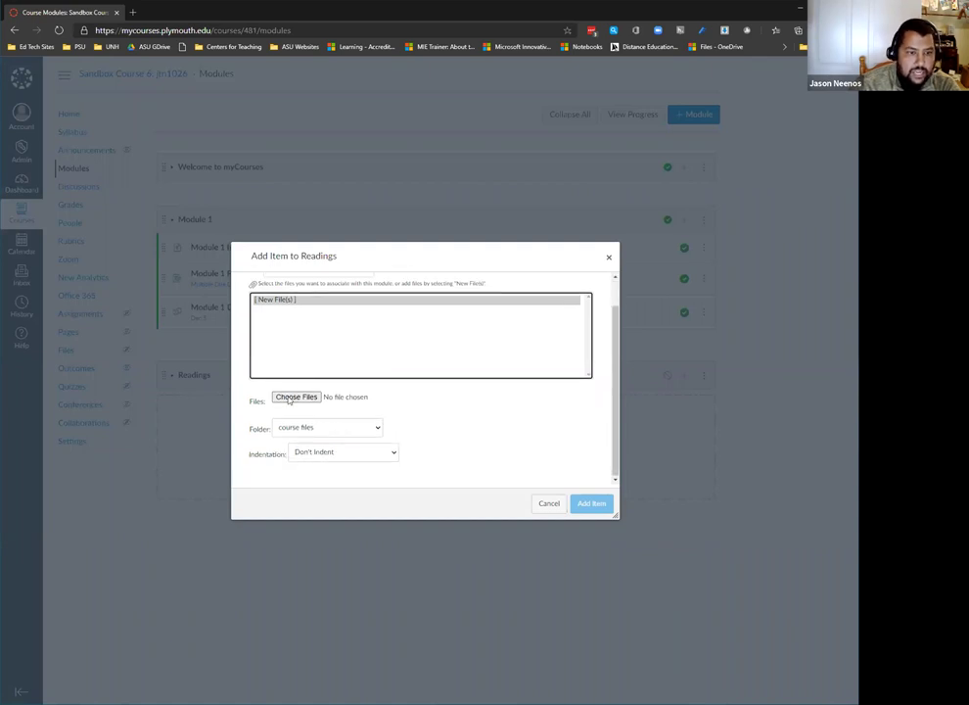
click(288, 398)
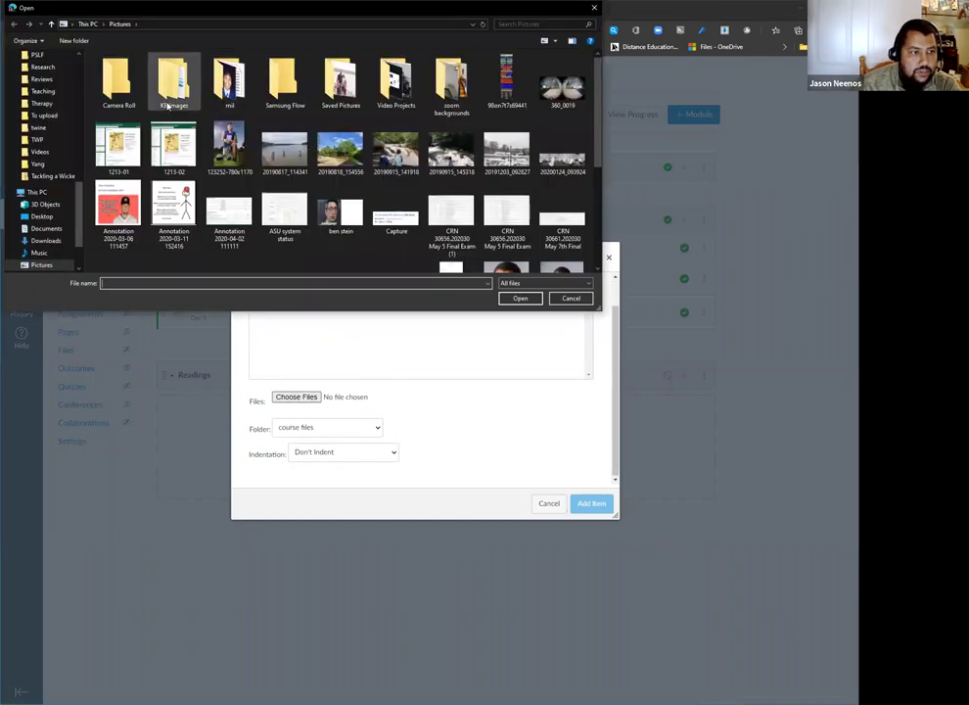
scroll(443, 205, down, 3)
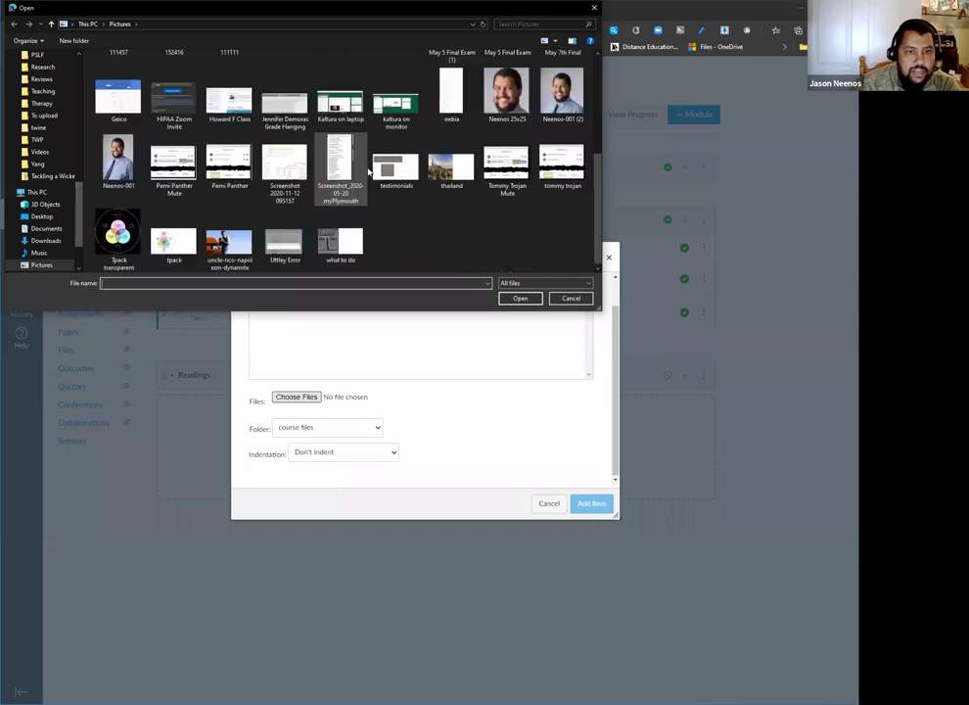
scroll(80, 152, up, 3)
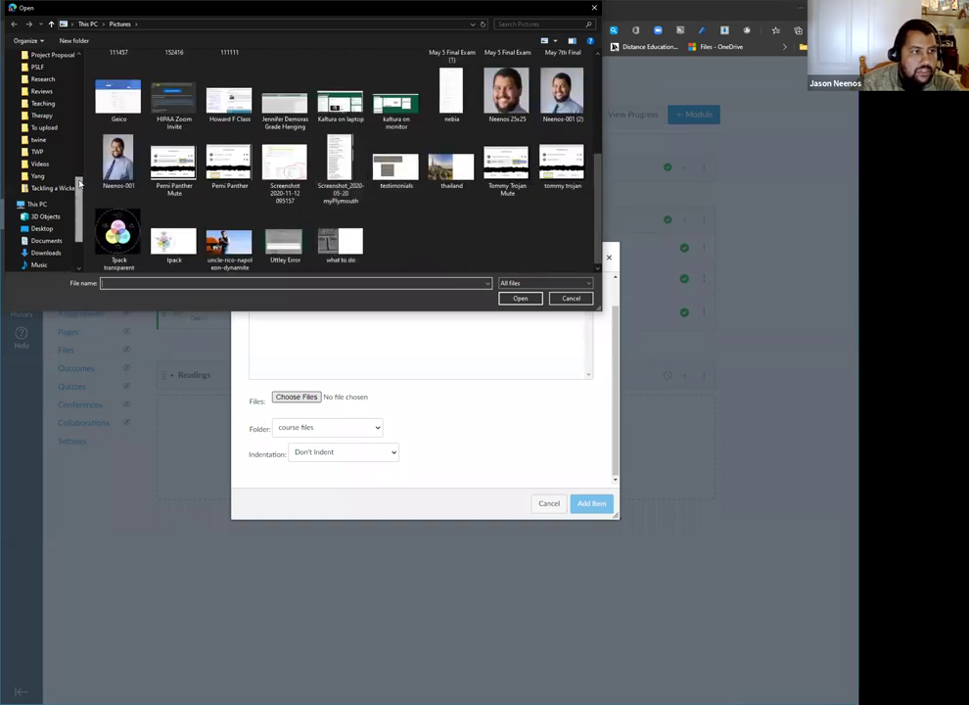
drag(80, 151, 78, 240)
click(46, 168)
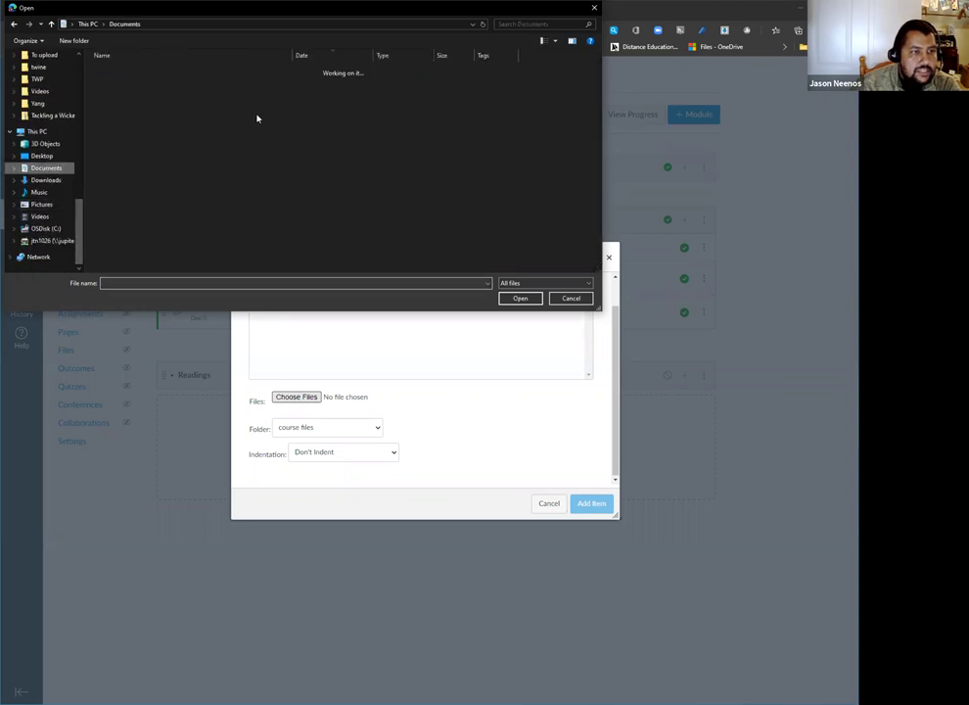
click(254, 209)
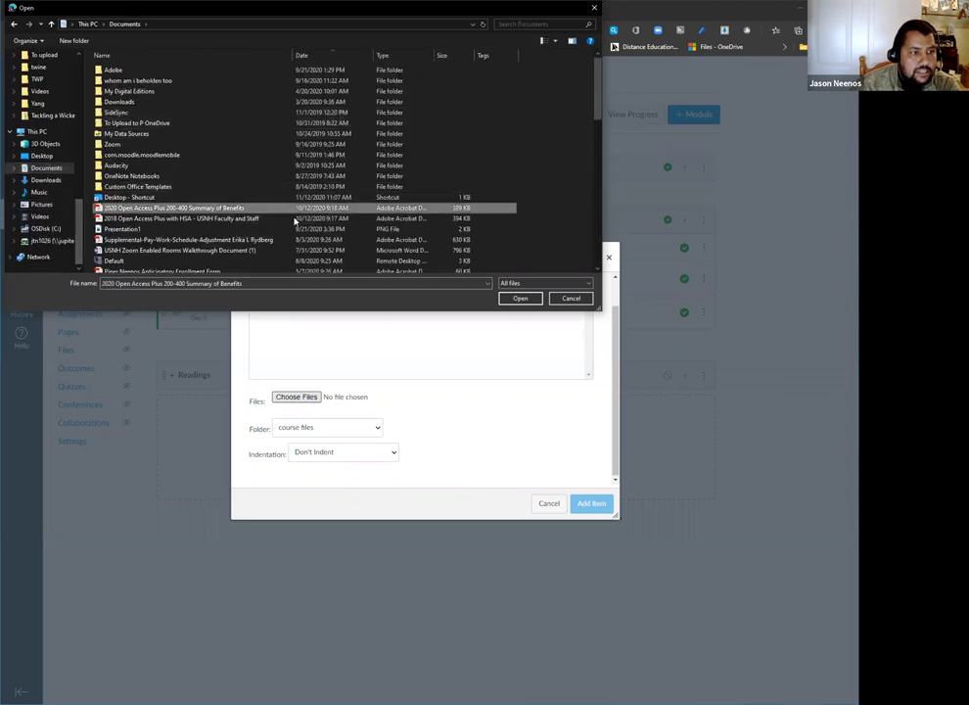
click(520, 297)
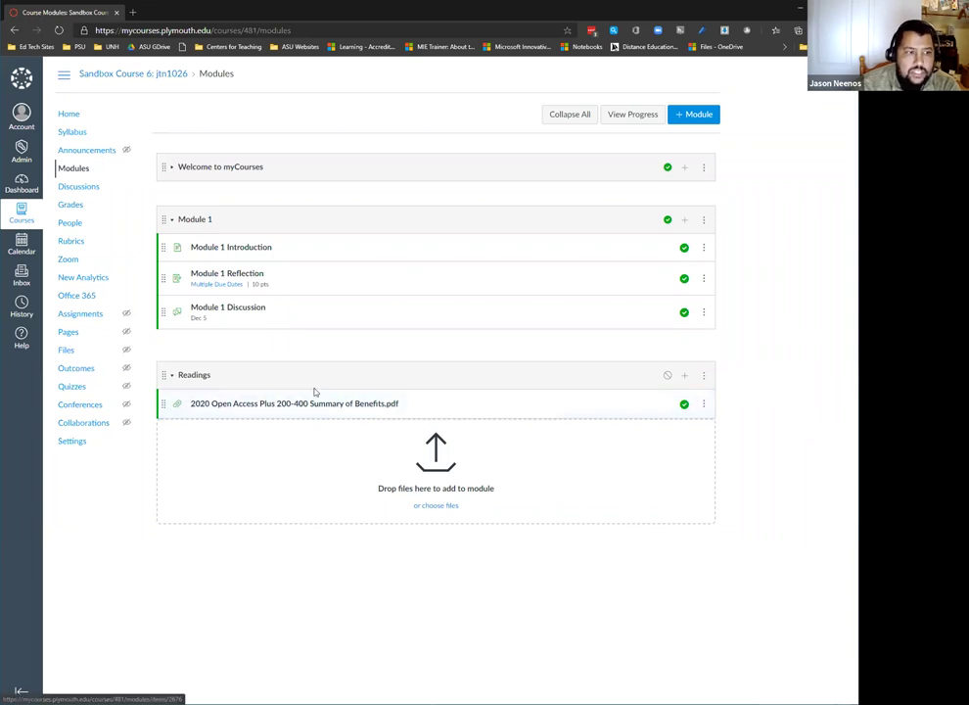
Check the storage usage on the course's Files page and return to the Modules page
click(79, 351)
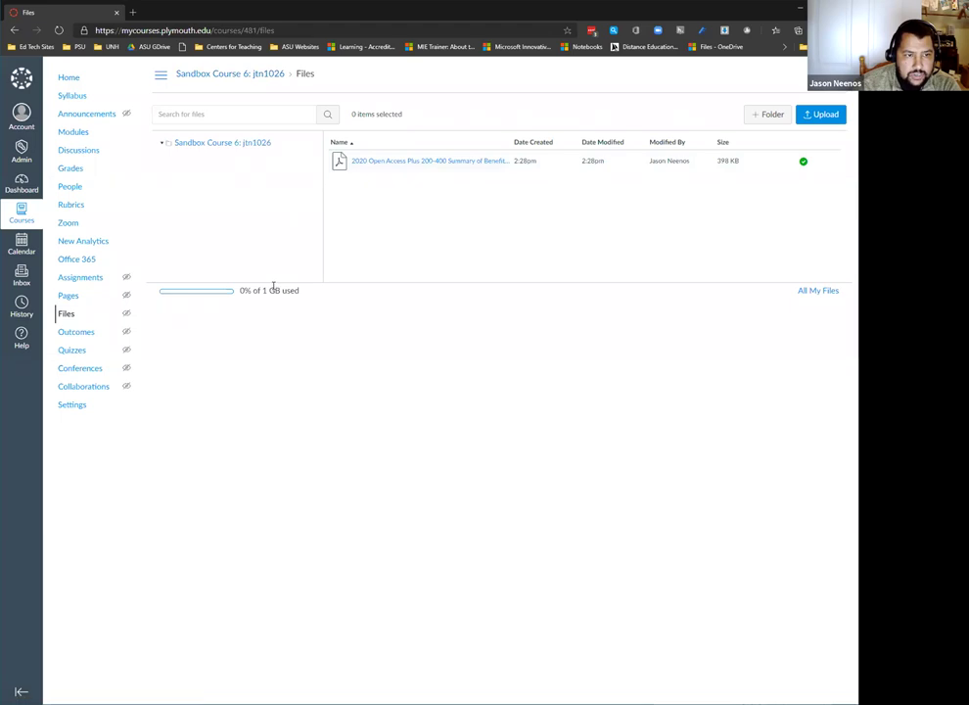
drag(262, 290, 321, 291)
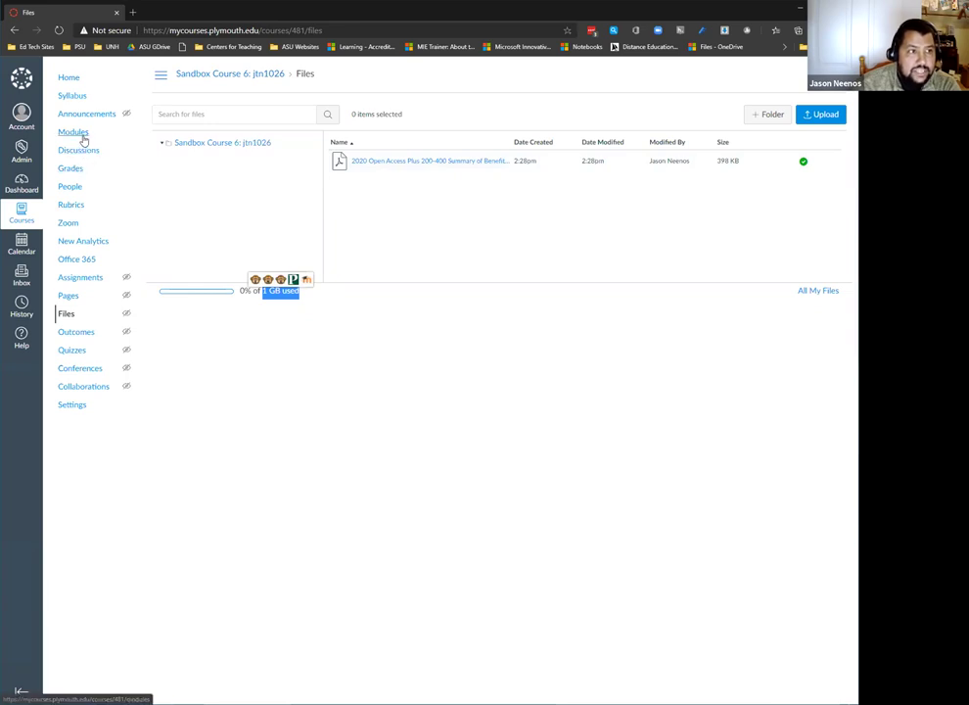
drag(260, 291, 318, 299)
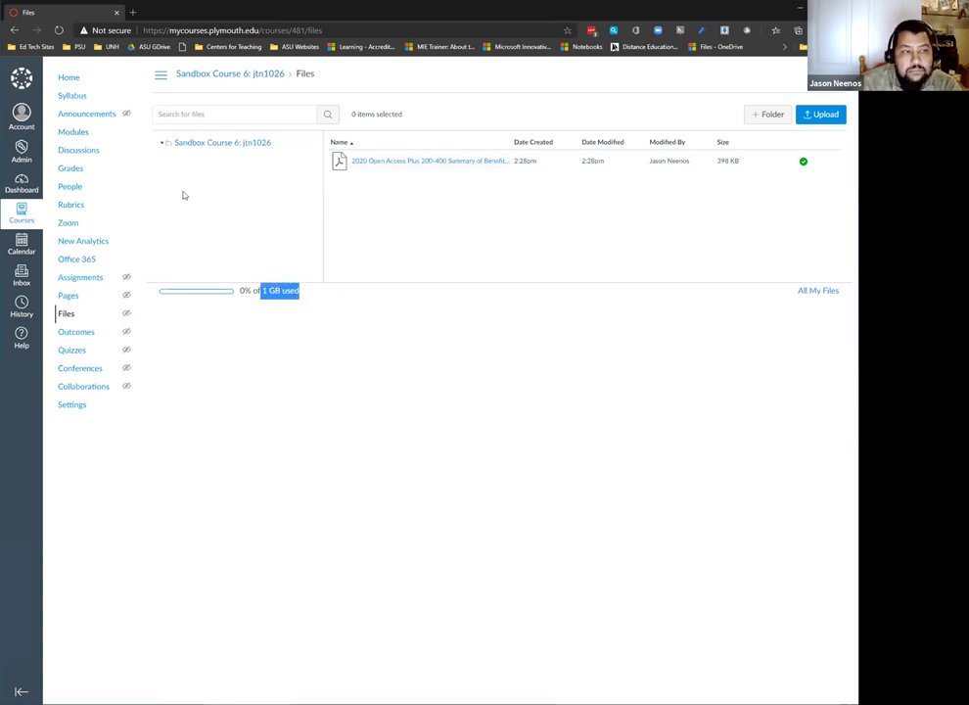
click(74, 135)
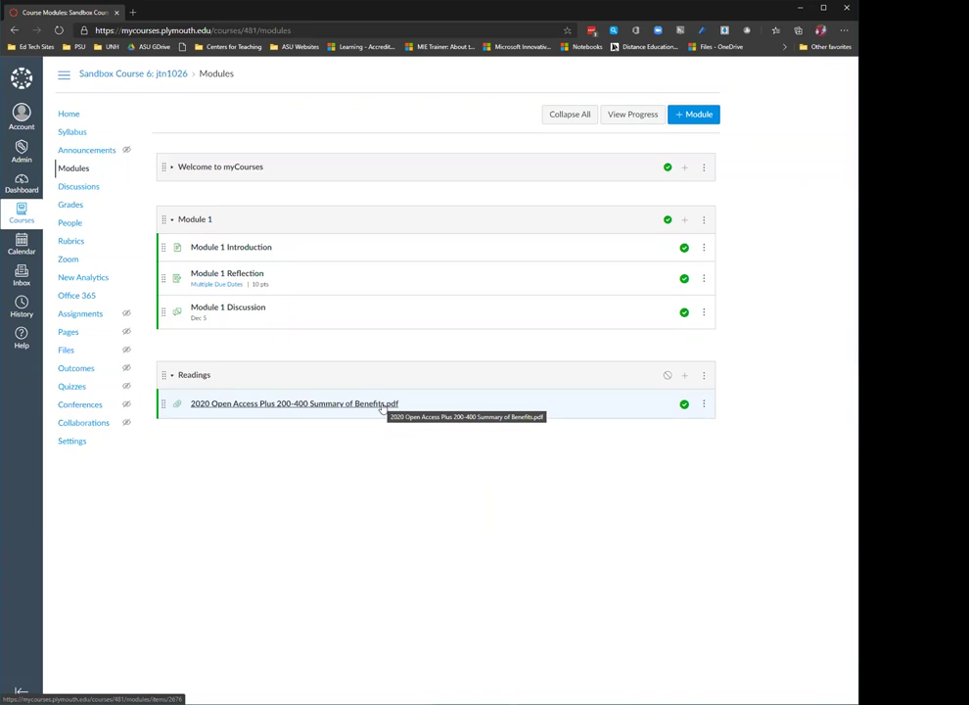
Add an external URL item to the Readings module with address ww.espn.com and page name Sport, set to load in a new tab
click(686, 378)
click(337, 301)
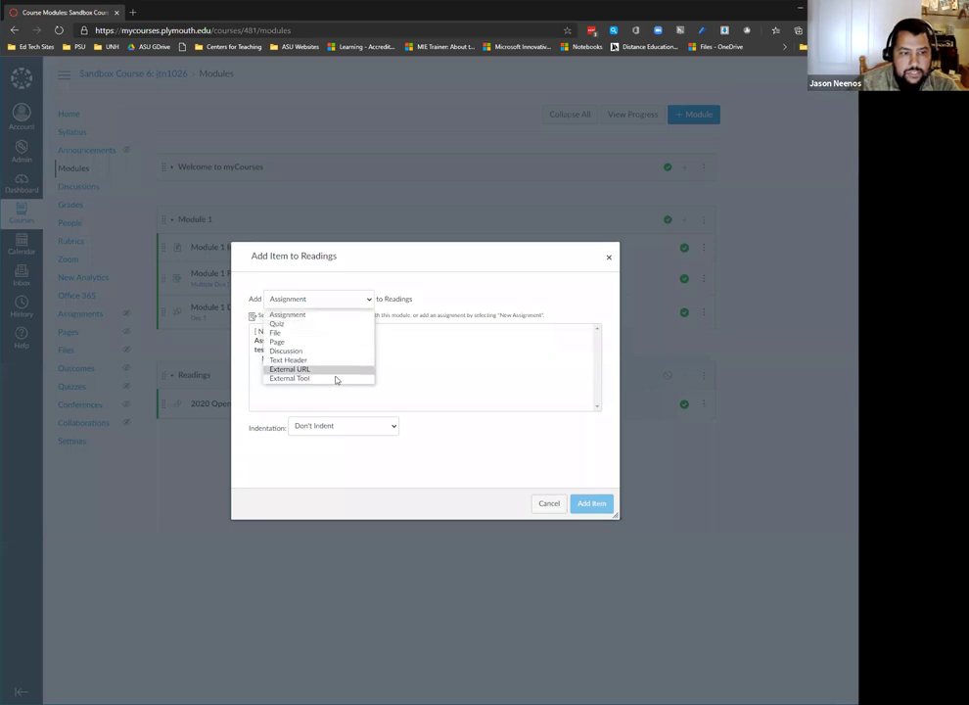
click(332, 370)
click(325, 336)
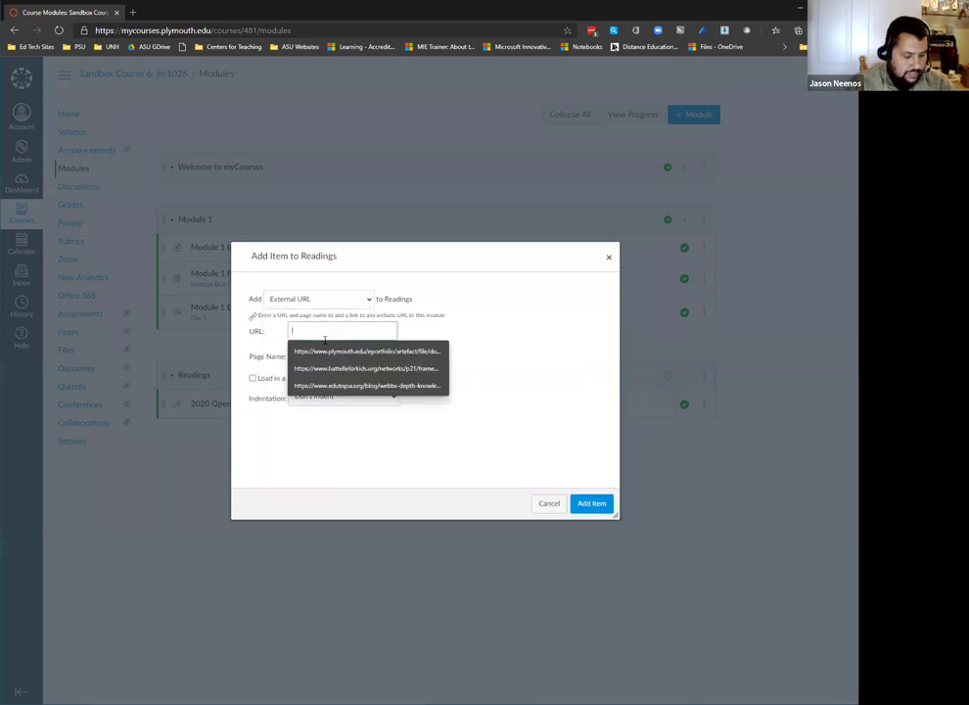
text(ww.espn.com)
click(326, 350)
text(Sport)
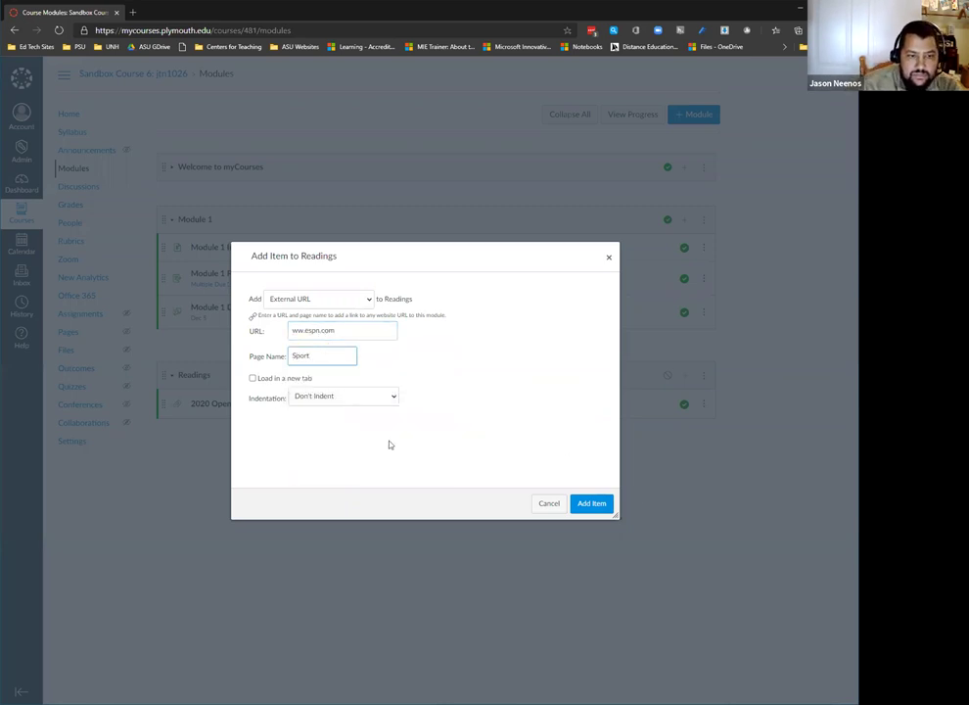
click(253, 378)
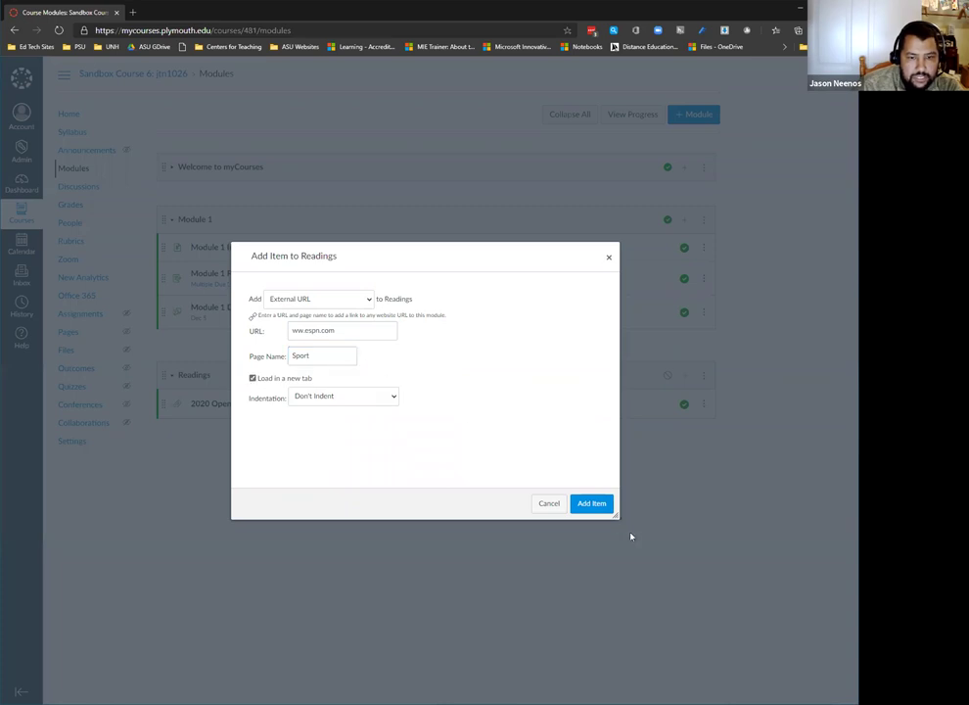
click(591, 503)
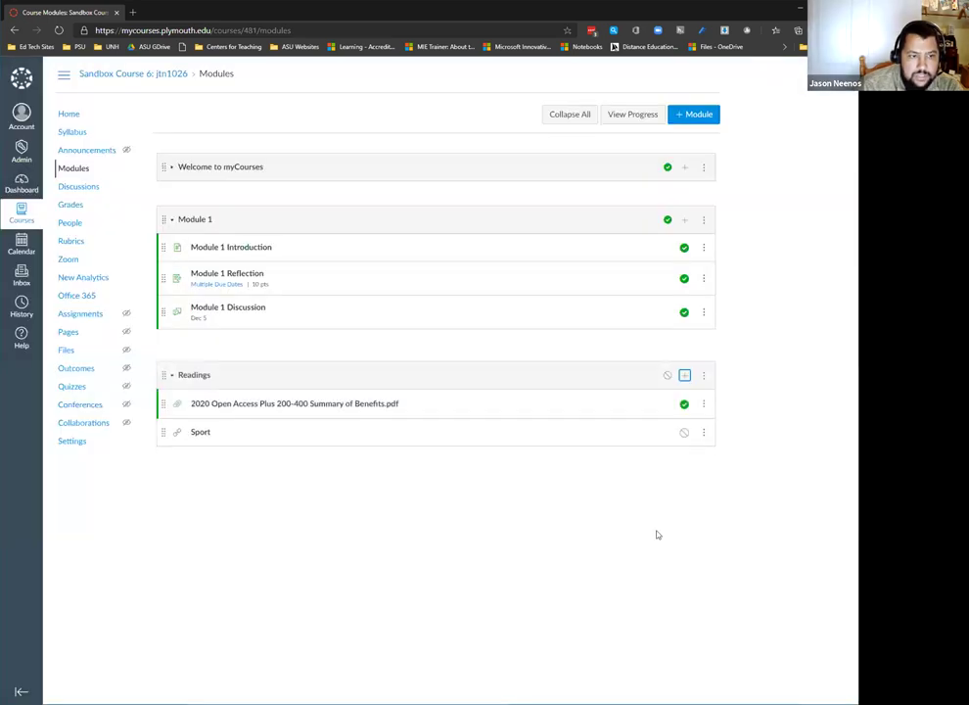
Test the Sport link from the Readings module, close the page it opens and return to the Modules page
click(199, 433)
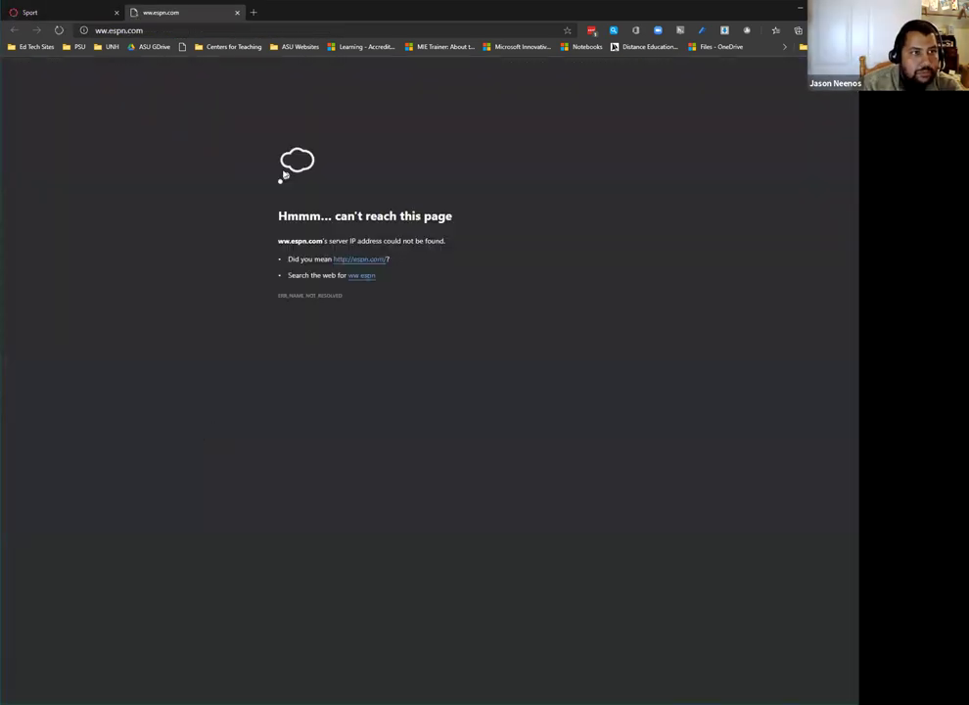
click(235, 13)
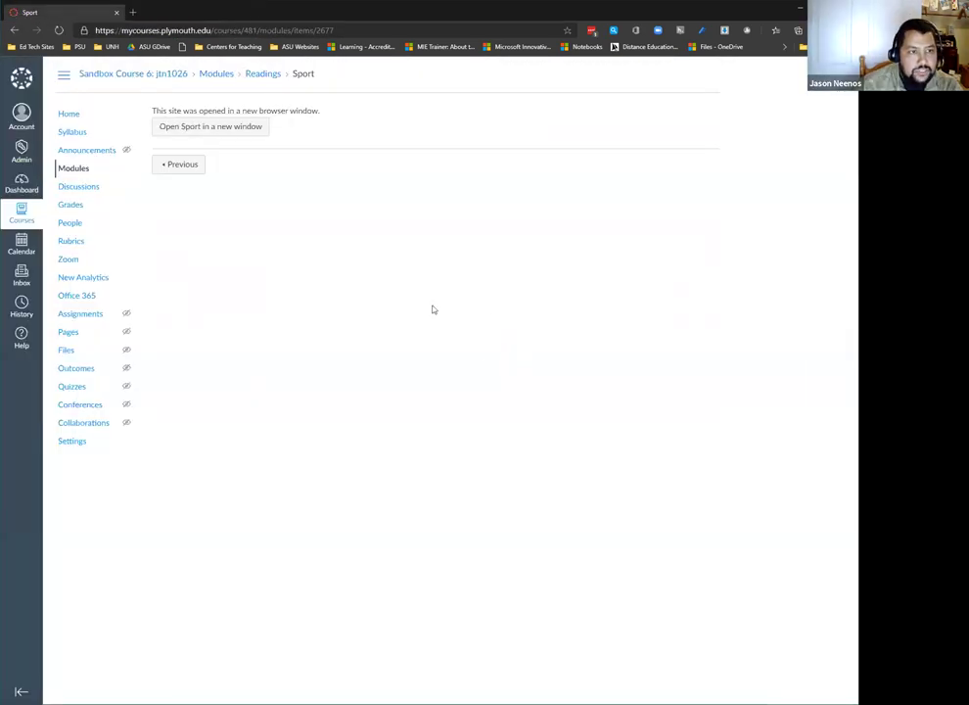
click(72, 169)
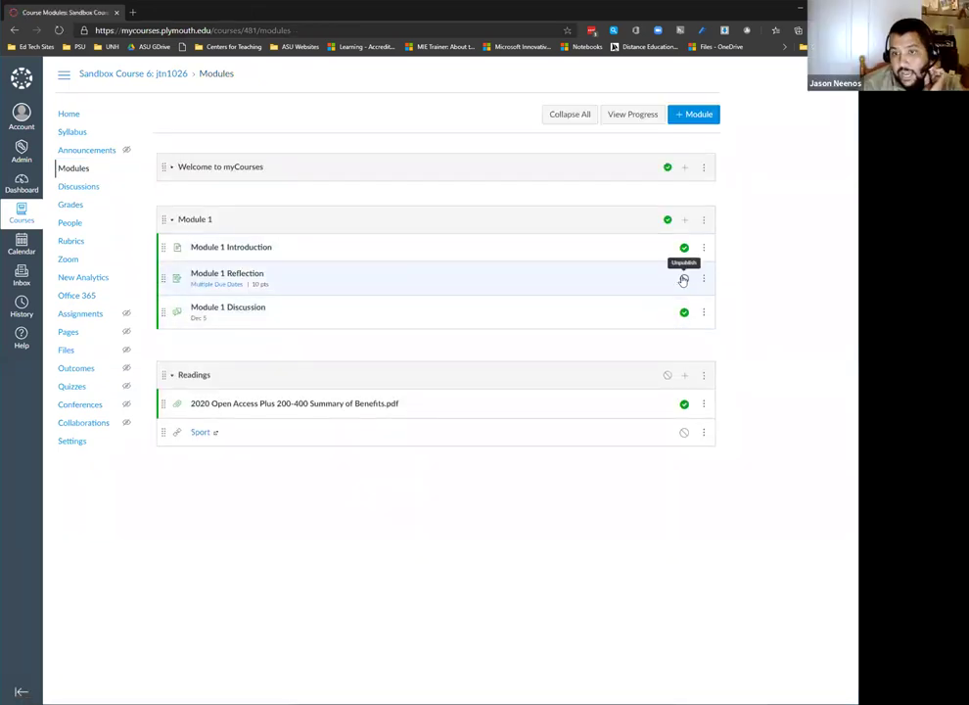
Add a text header named Read to Module 1 without indentation
click(684, 221)
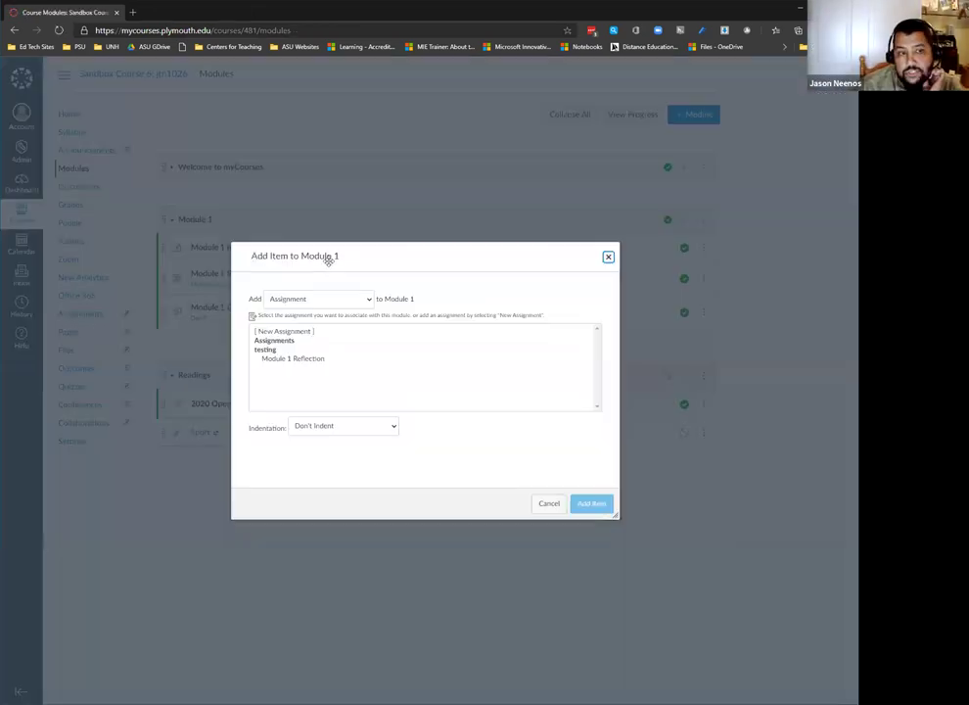
click(290, 300)
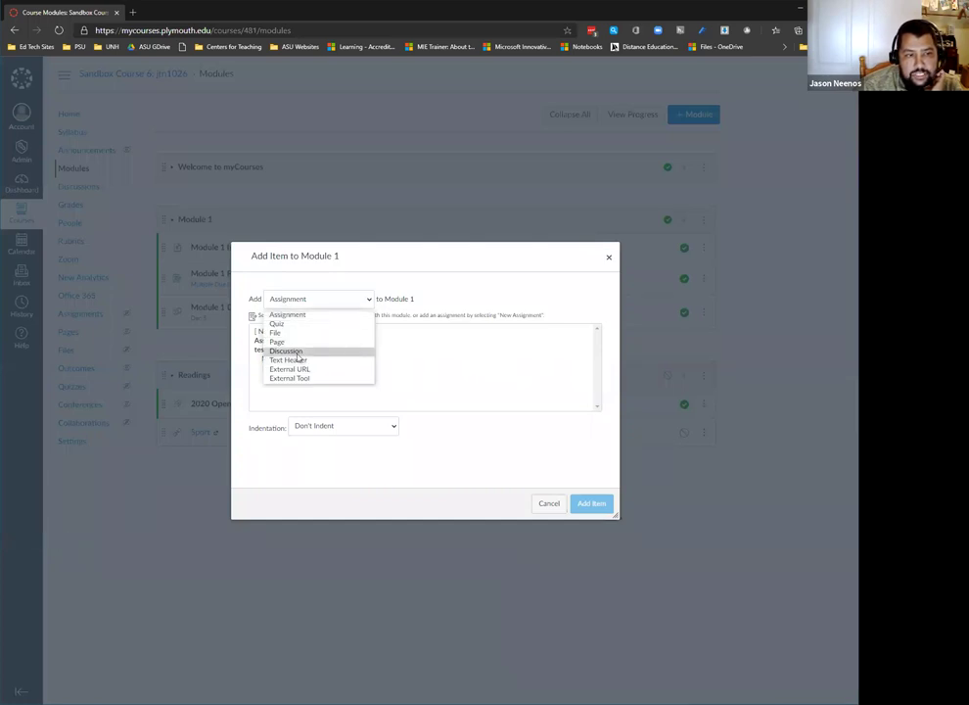
click(289, 360)
click(301, 330)
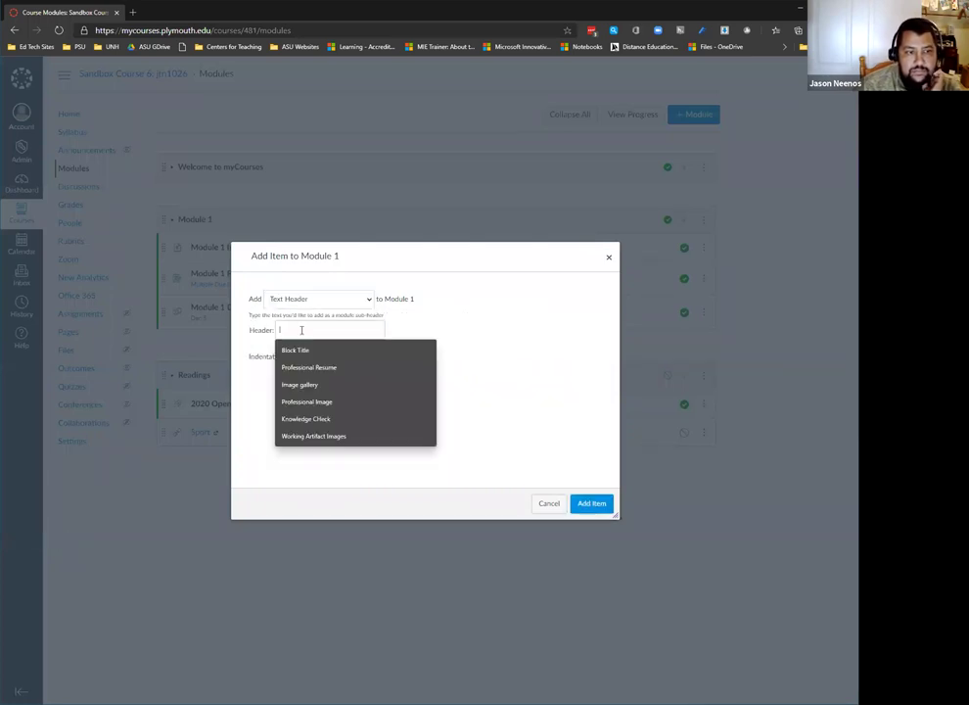
text(Read)
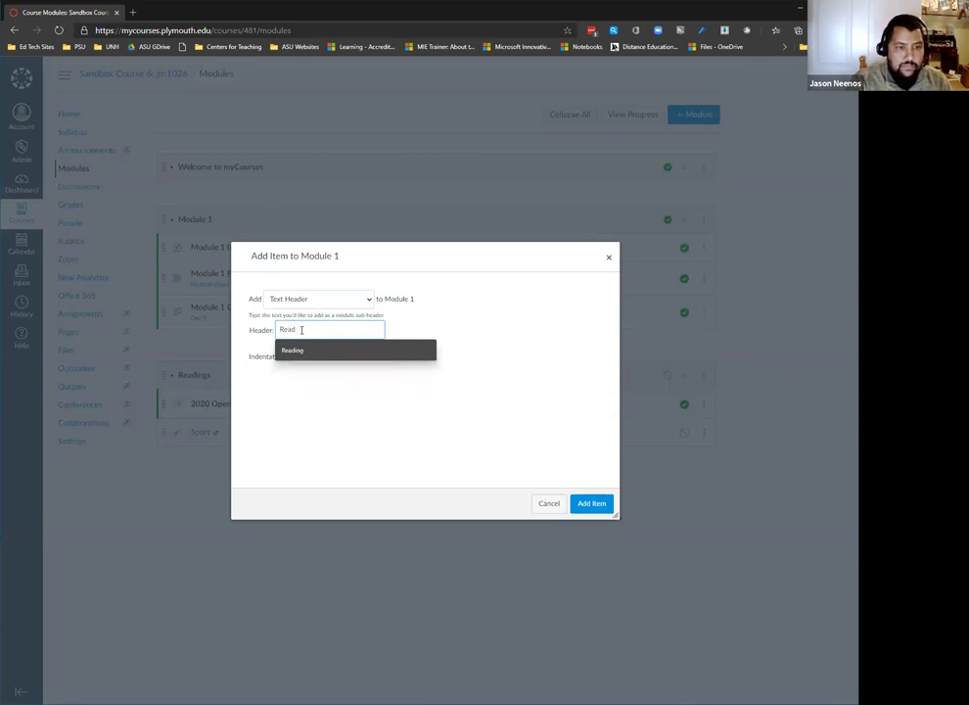
click(405, 325)
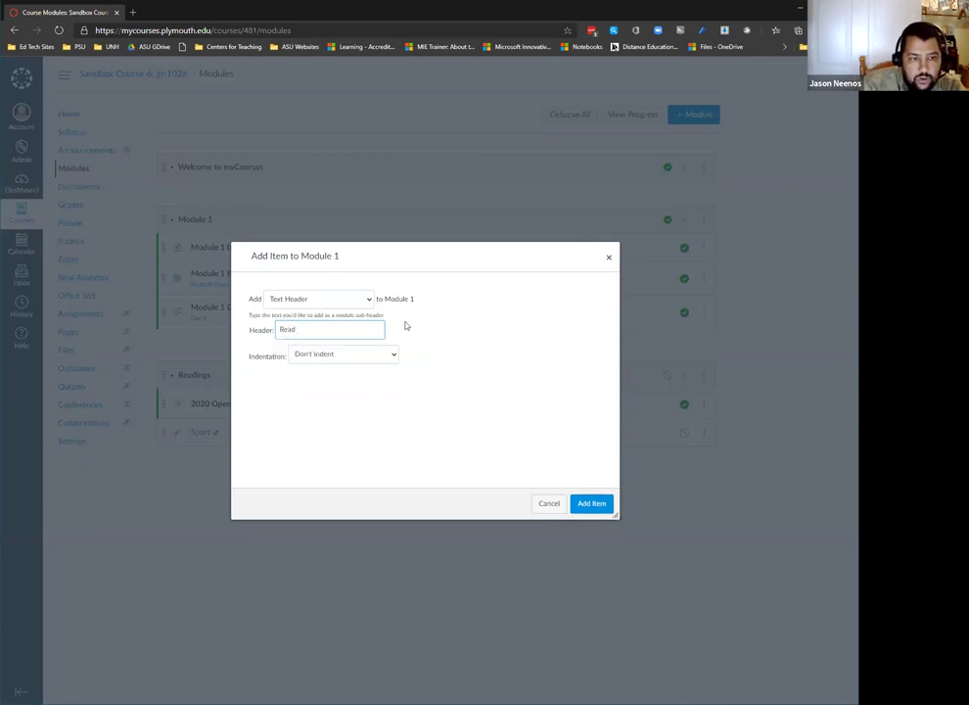
click(591, 503)
Move the Read header above Module 1 Introduction and publish it
drag(160, 342, 184, 249)
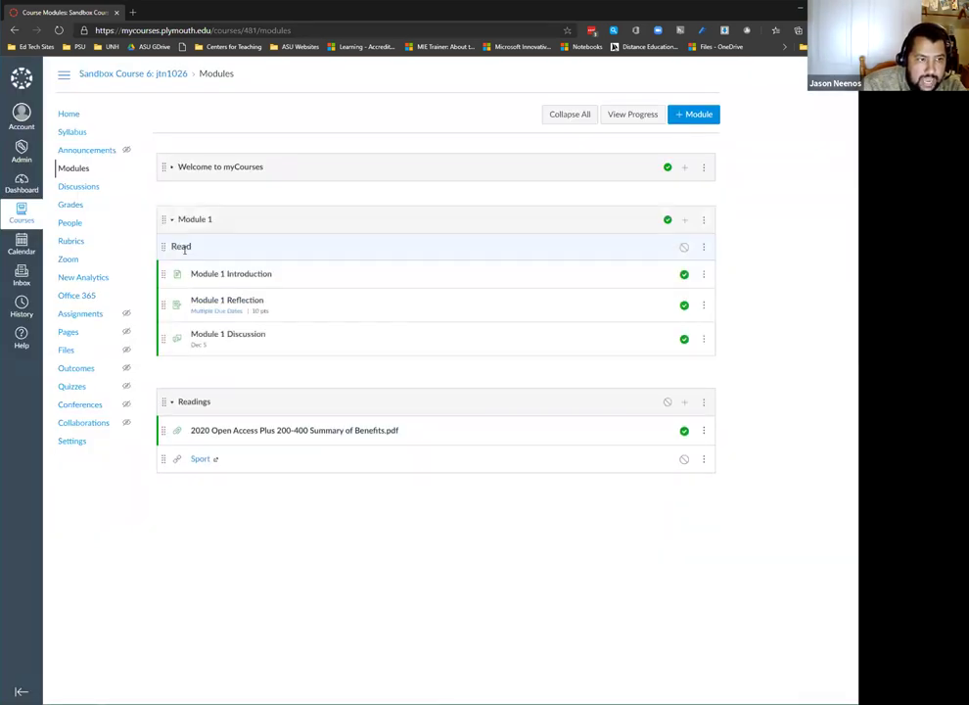
click(686, 248)
click(703, 275)
click(702, 305)
click(701, 304)
click(699, 333)
Set up another text header named Submit for Module 1
click(685, 220)
click(318, 299)
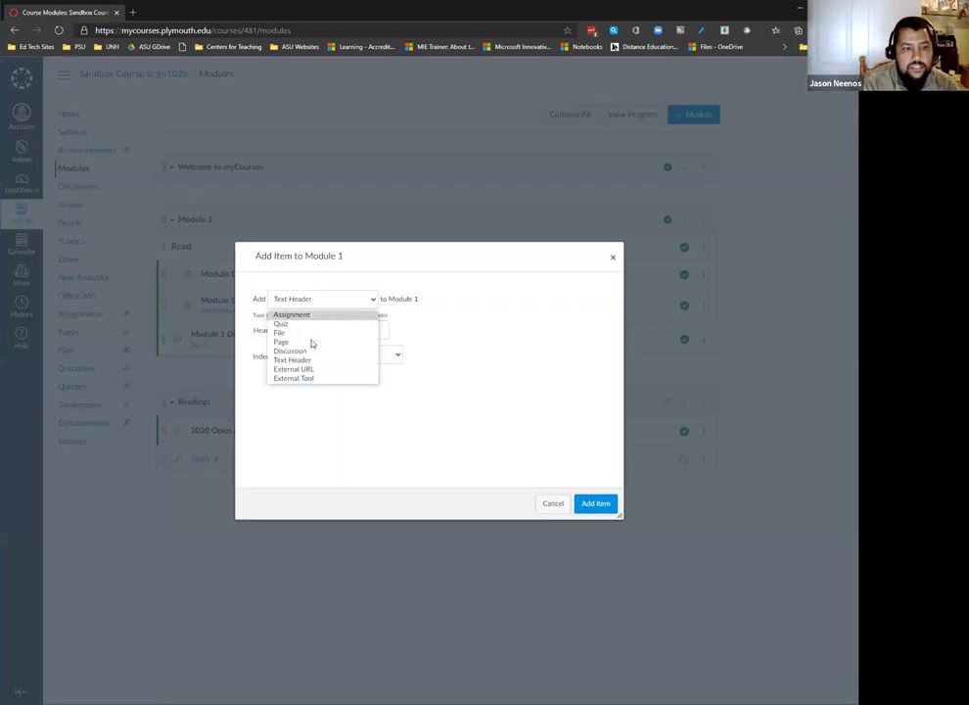
click(292, 360)
click(327, 329)
text(Submit)
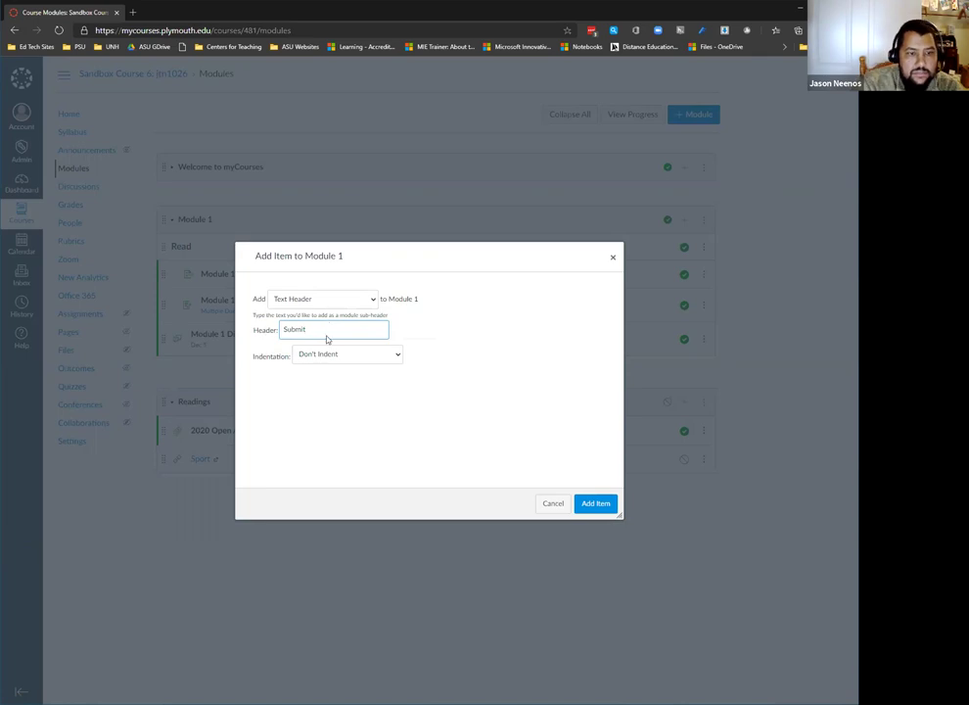
Add the Submit text header to Module 1, placing it directly above Module 1 Discussion, and publish it
click(597, 505)
drag(165, 372, 162, 338)
click(702, 366)
click(685, 391)
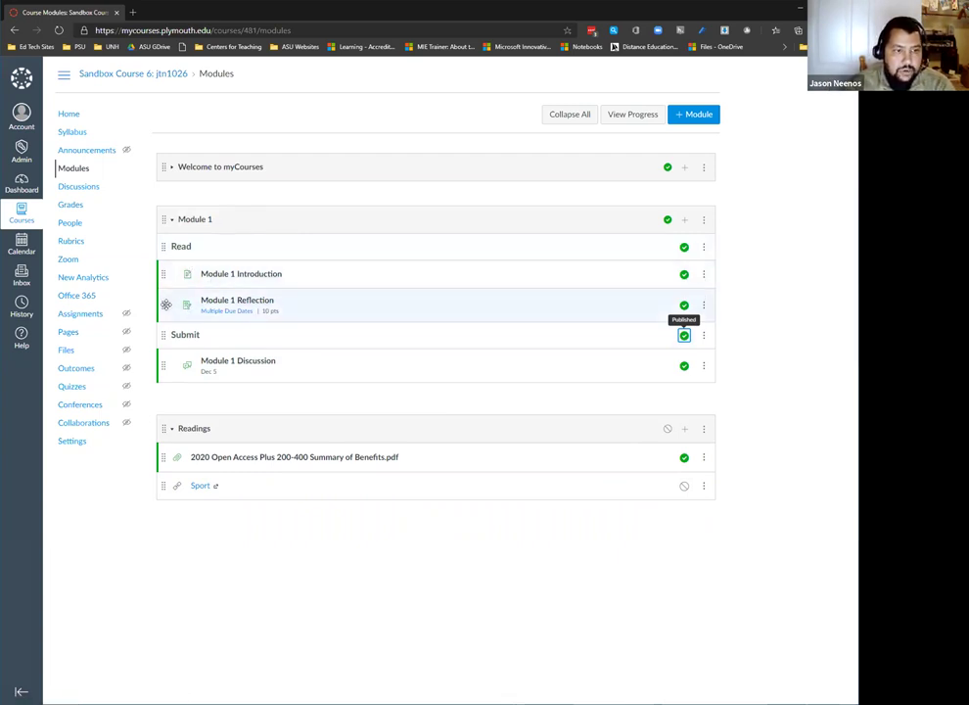
Move Module 1 Reflection under the Submit header, and move the whole Module 1 below the Readings module
mouse_move(163, 306)
mouse_down()
mouse_move(164, 352)
mouse_move(168, 320)
mouse_up()
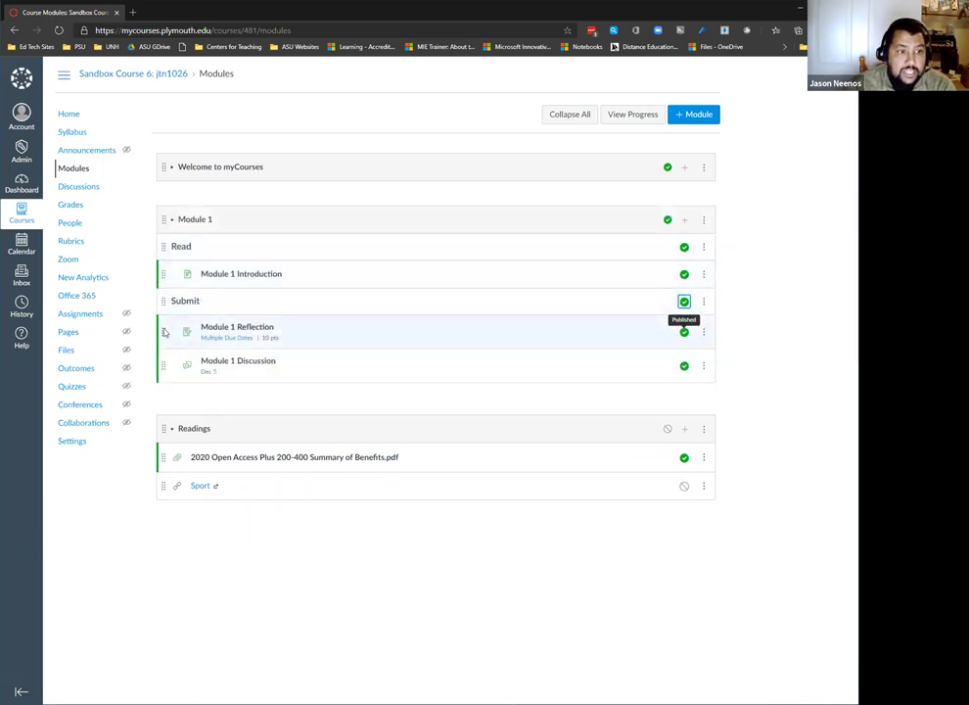
drag(162, 218, 155, 340)
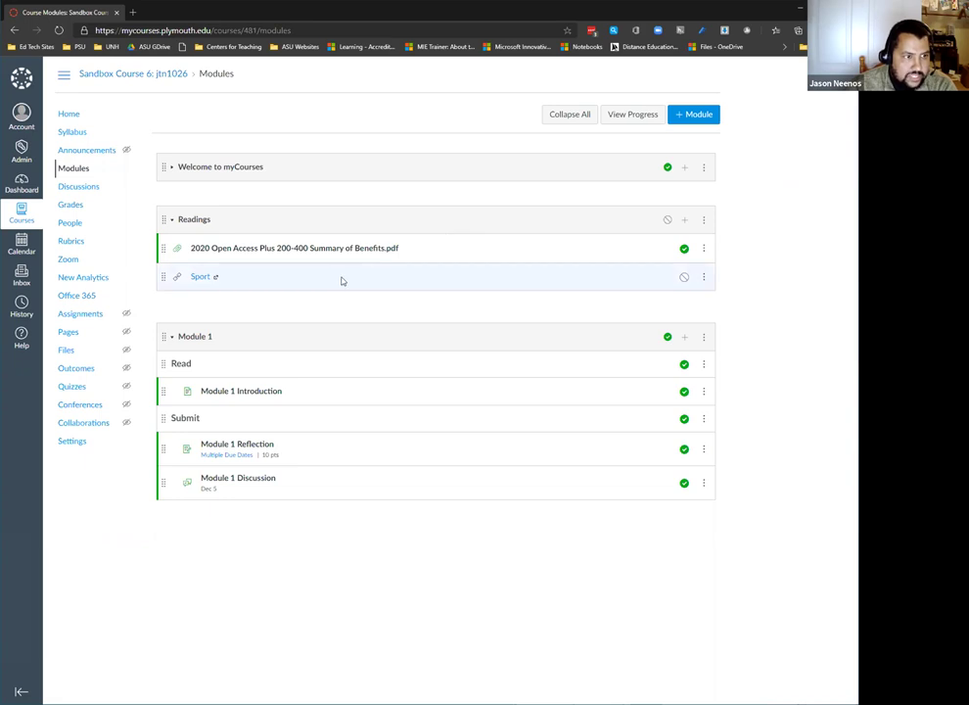
Start creating a quiz in the course's Quizzes area using the New Quizzes engine
click(79, 388)
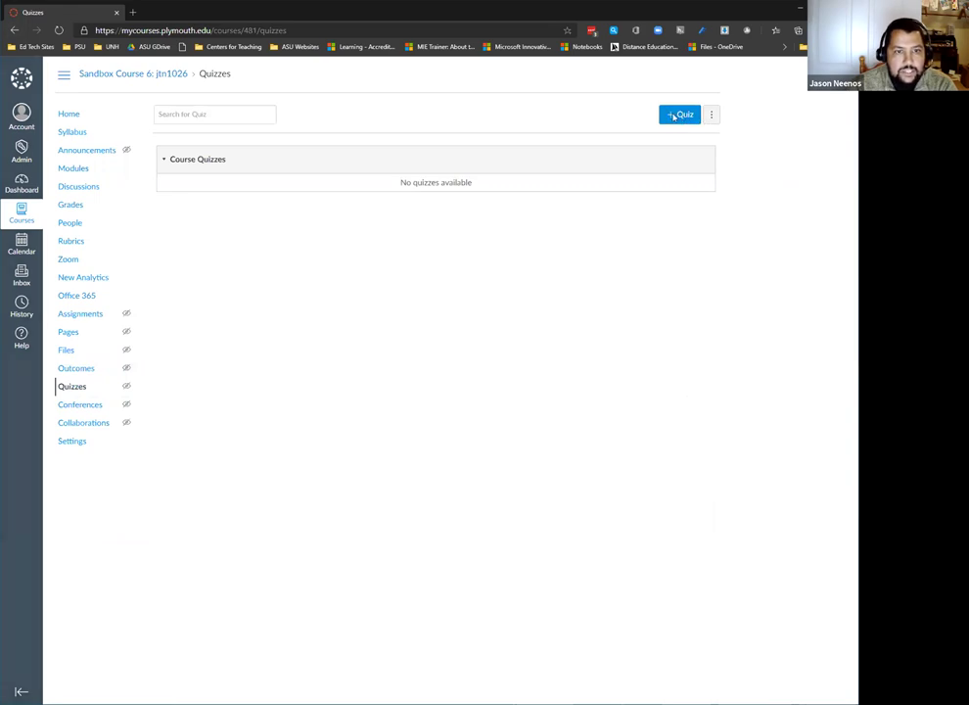
click(673, 116)
click(333, 390)
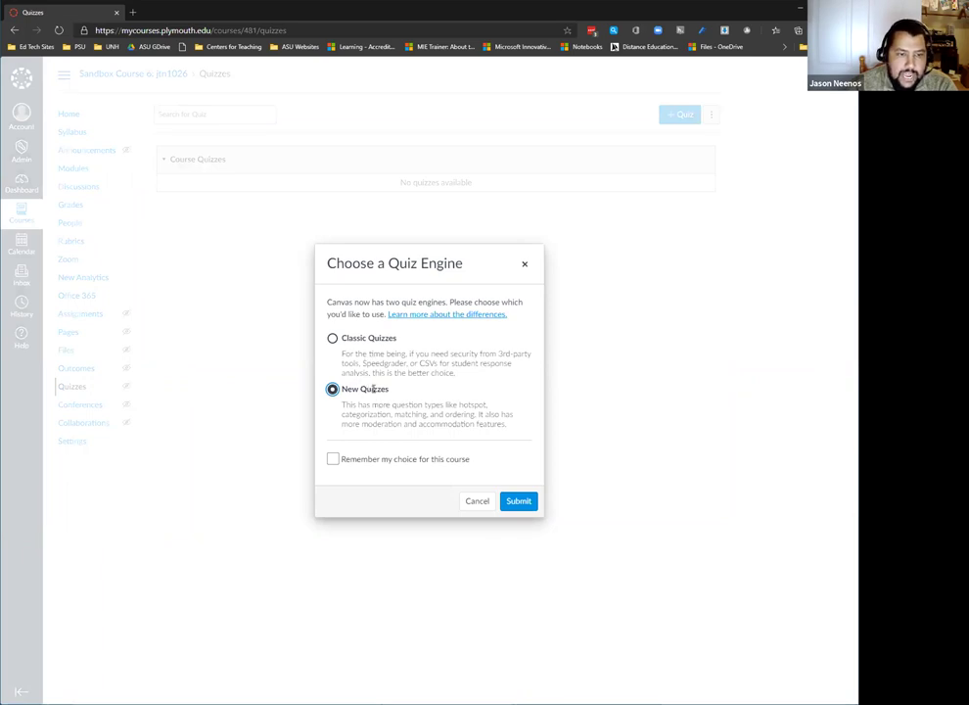
drag(342, 336, 398, 344)
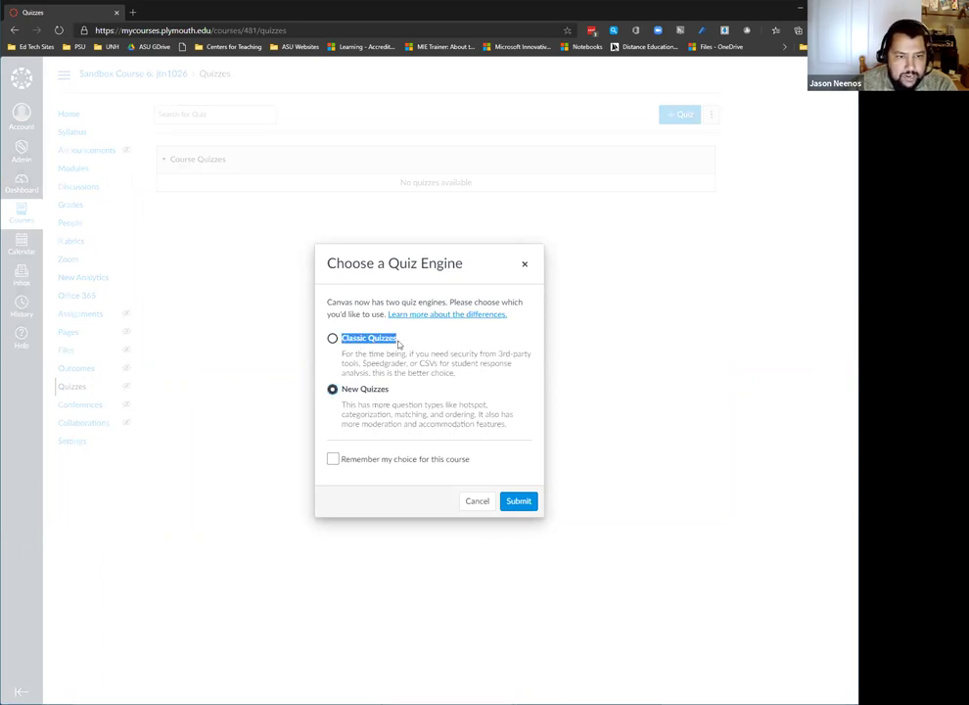
click(334, 389)
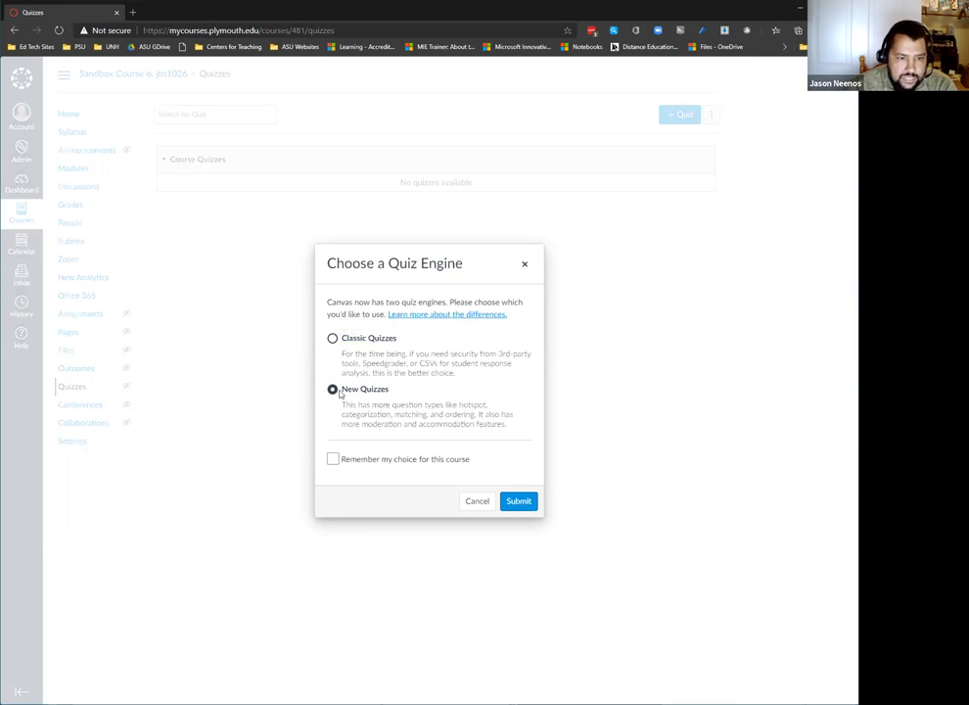
drag(343, 388, 404, 393)
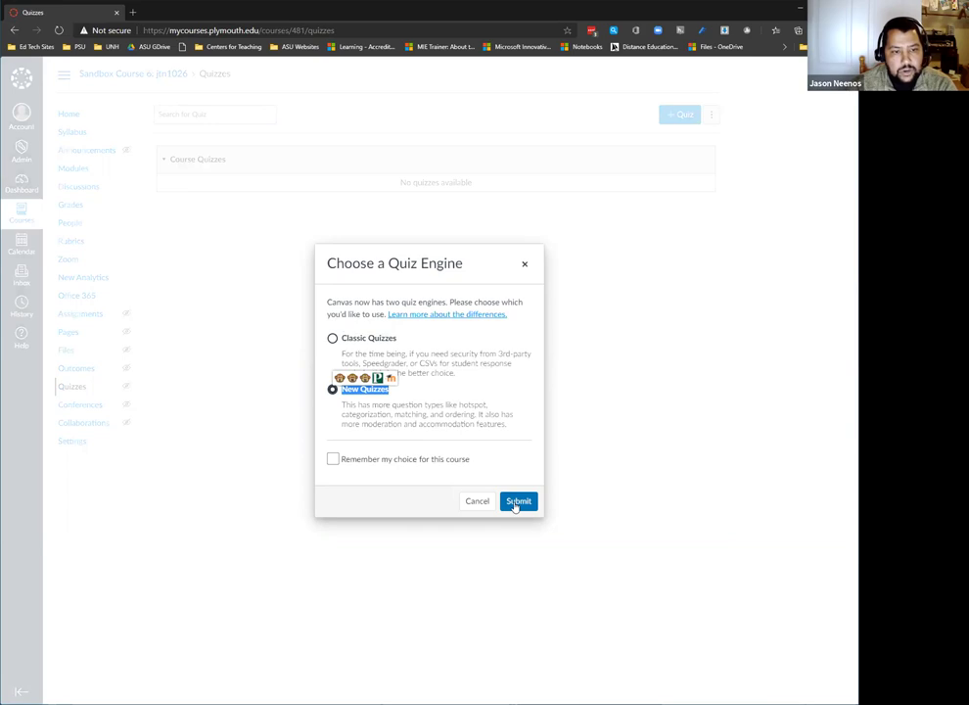
click(516, 502)
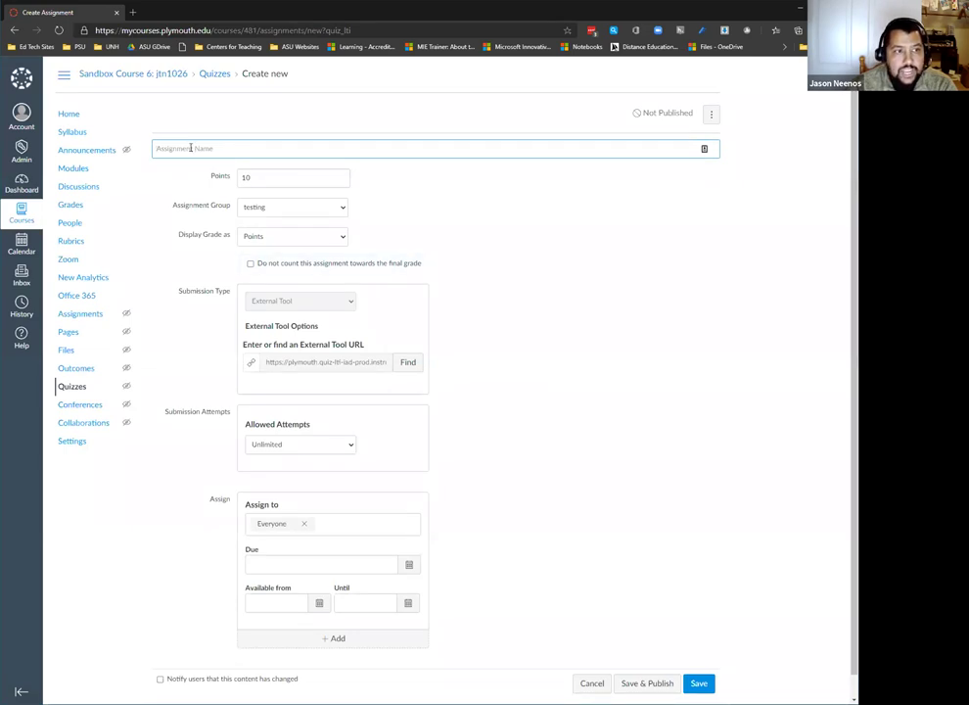
Name the quiz assignment Module 1 and save it to start building the quiz
click(191, 148)
text(Module 1)
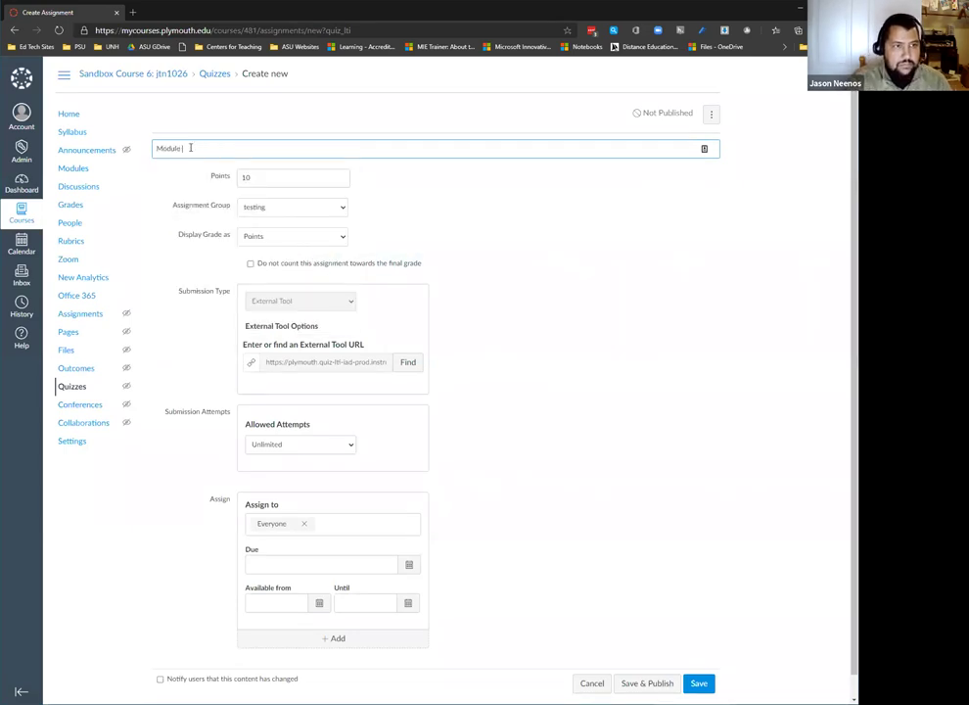
scroll(411, 212, down, 1)
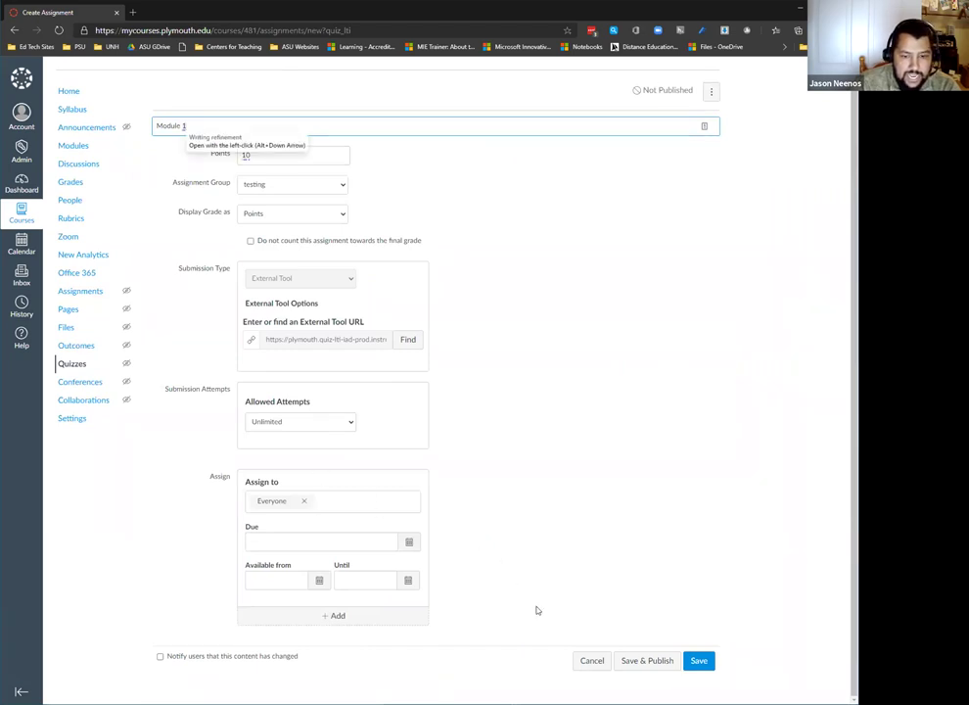
key(Return)
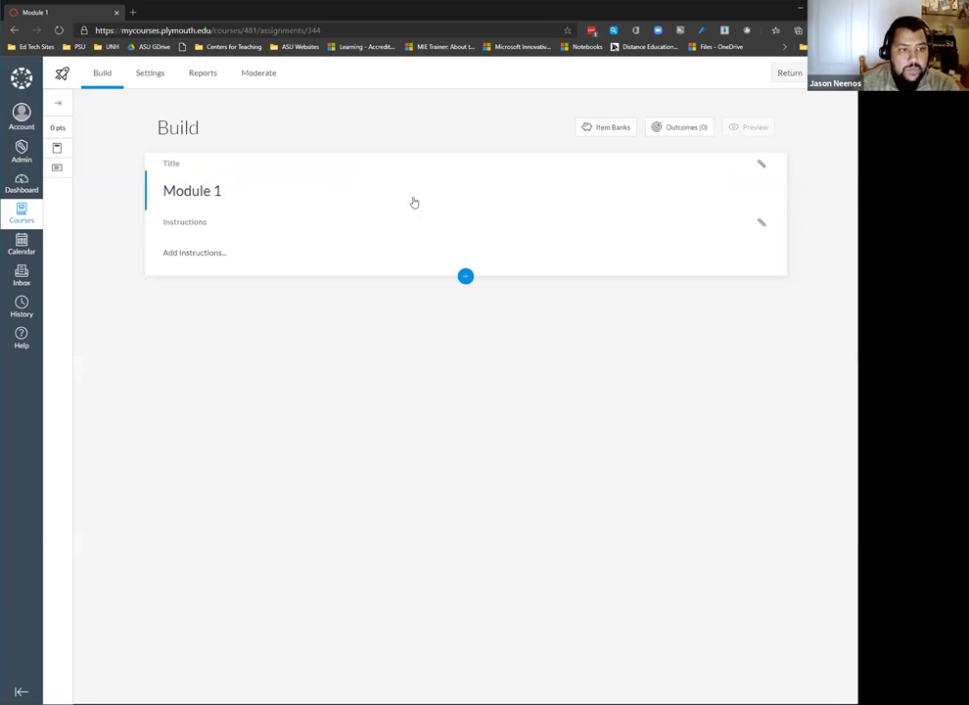
Change the quiz title to Module 1 Quiz
click(238, 192)
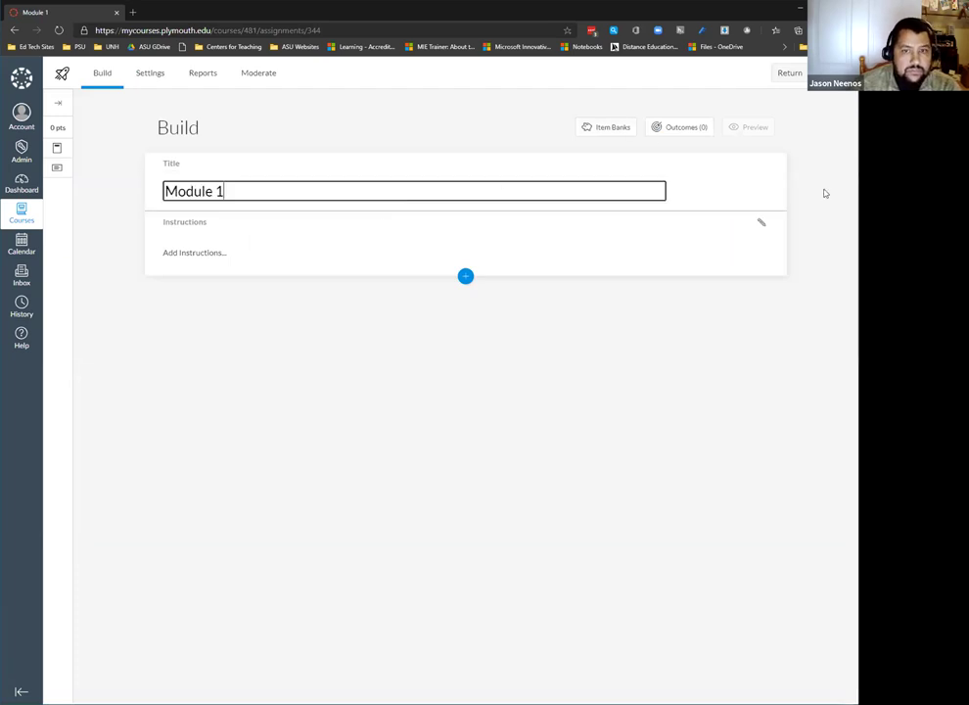
text(Quiz)
key(Return)
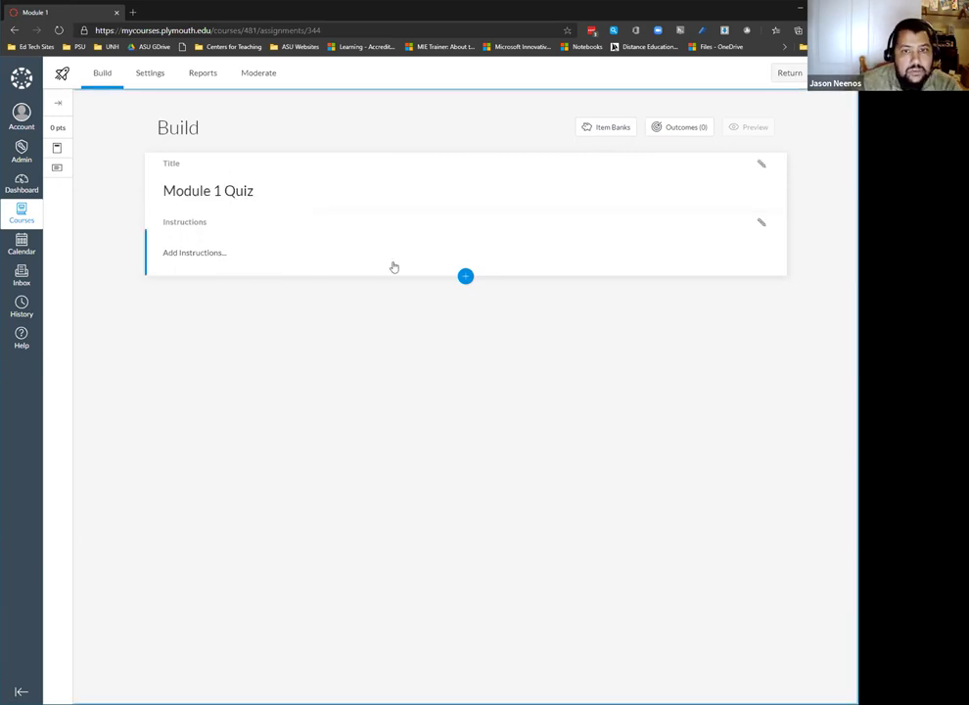
Insert a Multiple Answer question into the quiz and title it President
click(466, 277)
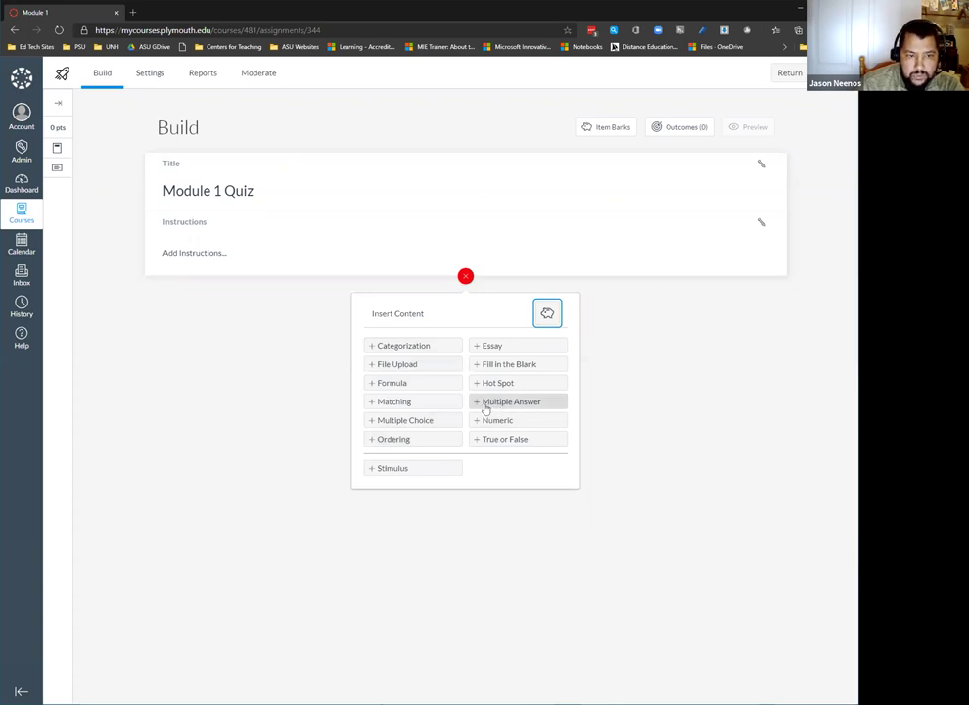
click(538, 404)
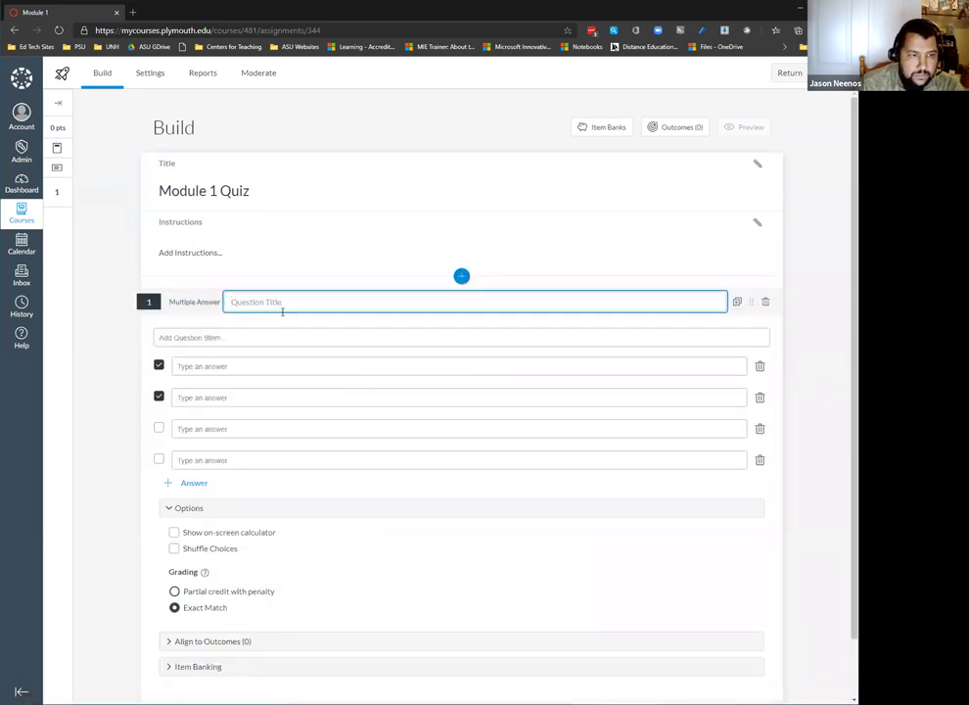
text(President)
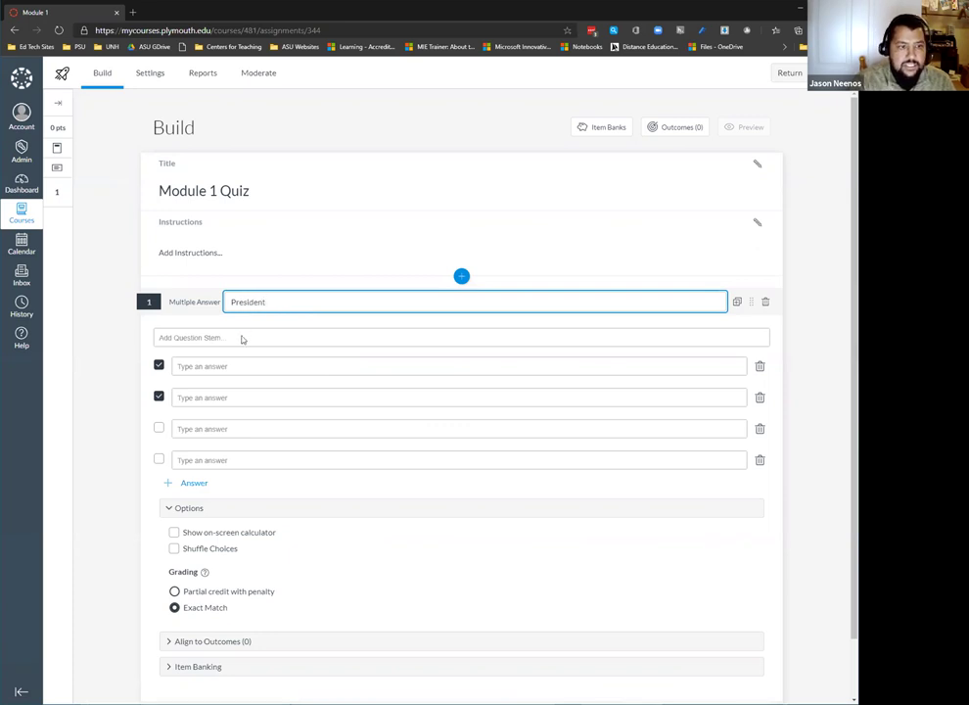
Enter the question stem "Which of the following were US. President"
click(239, 338)
text(W)
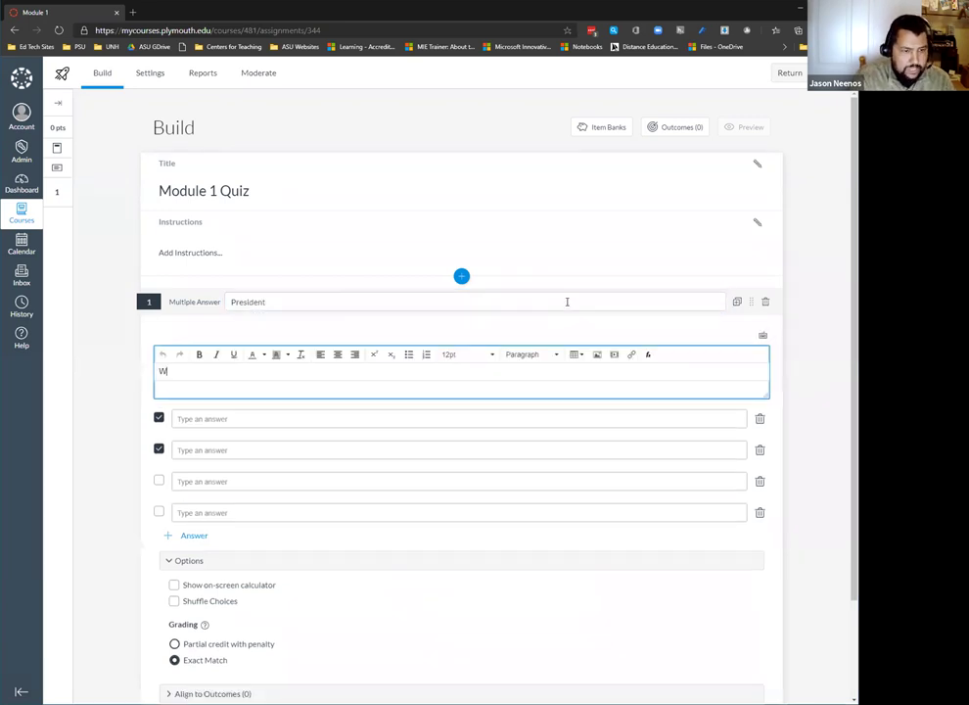
text(hich of the follo)
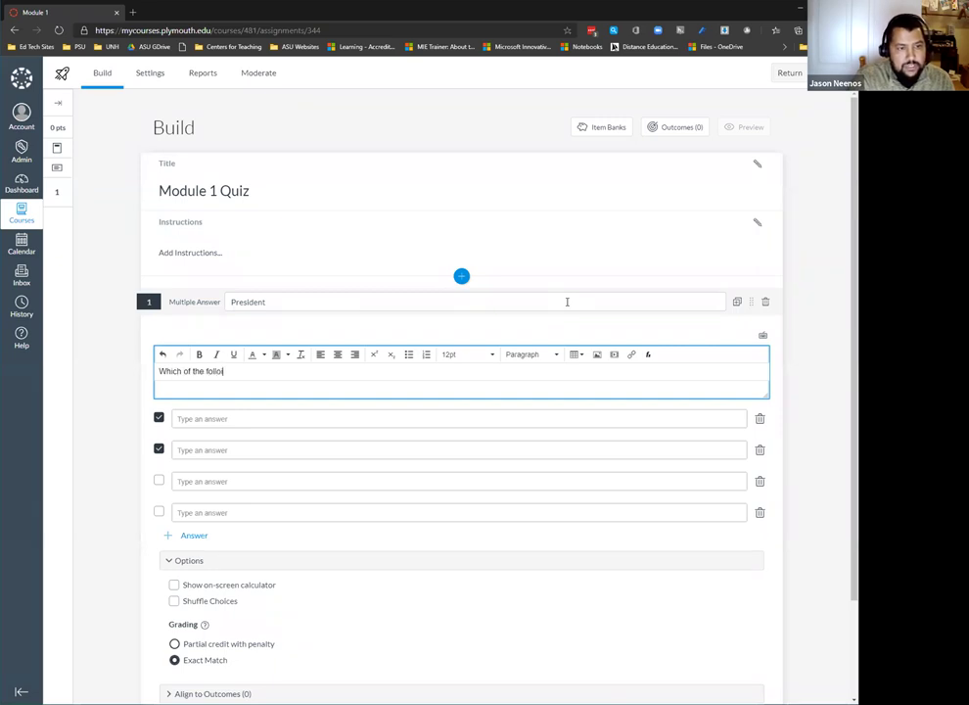
text(wing were US>)
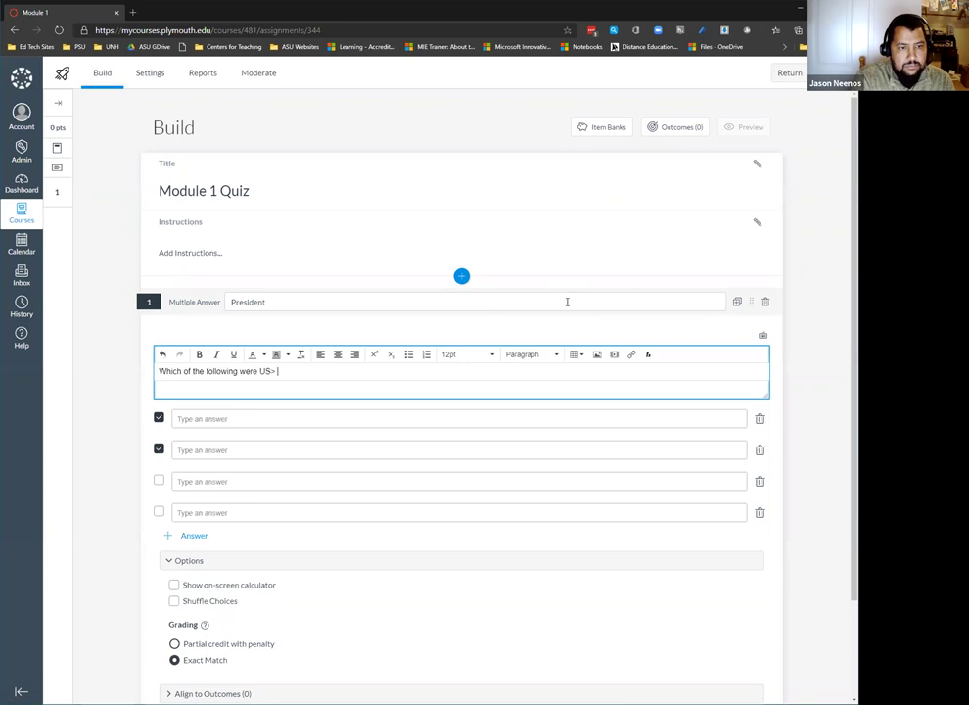
key(BackSpace)
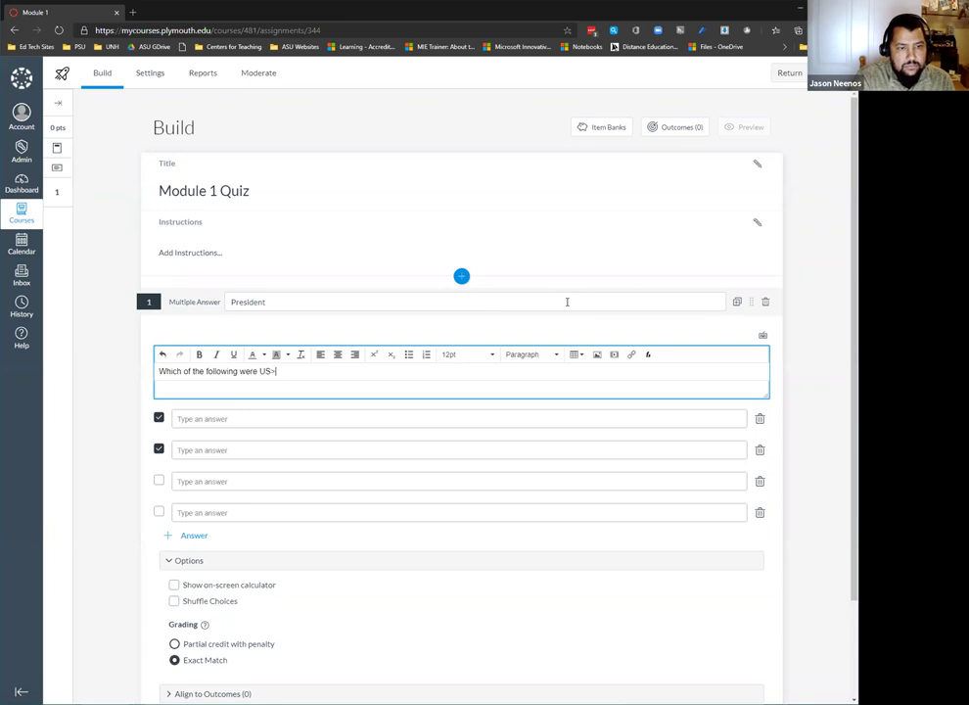
text(Prese)
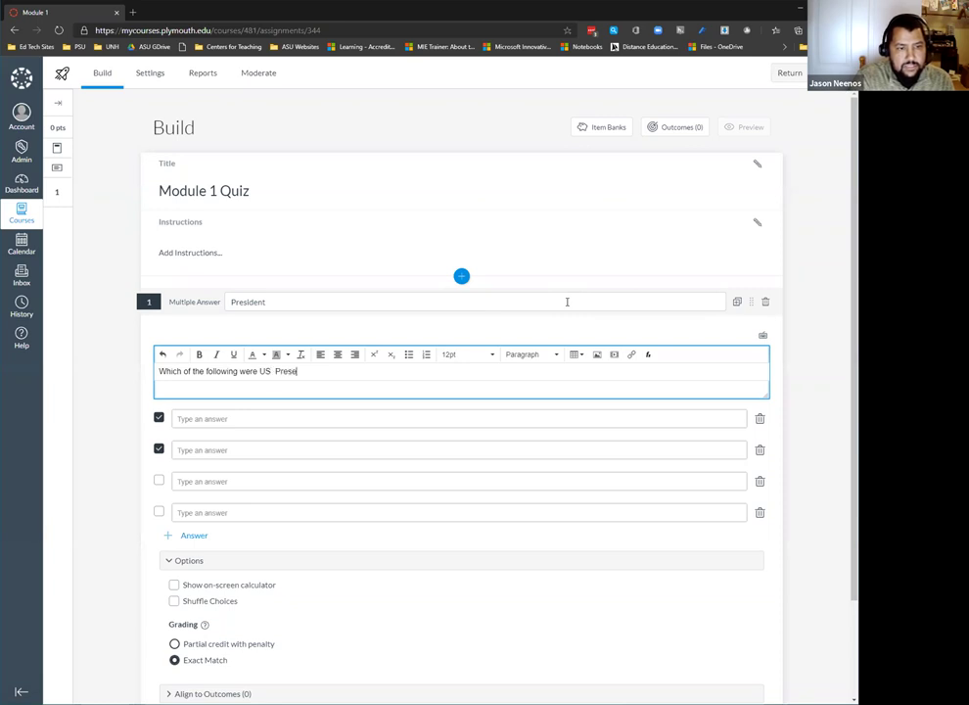
key(BackSpace)
text(ident)
key(Tab)
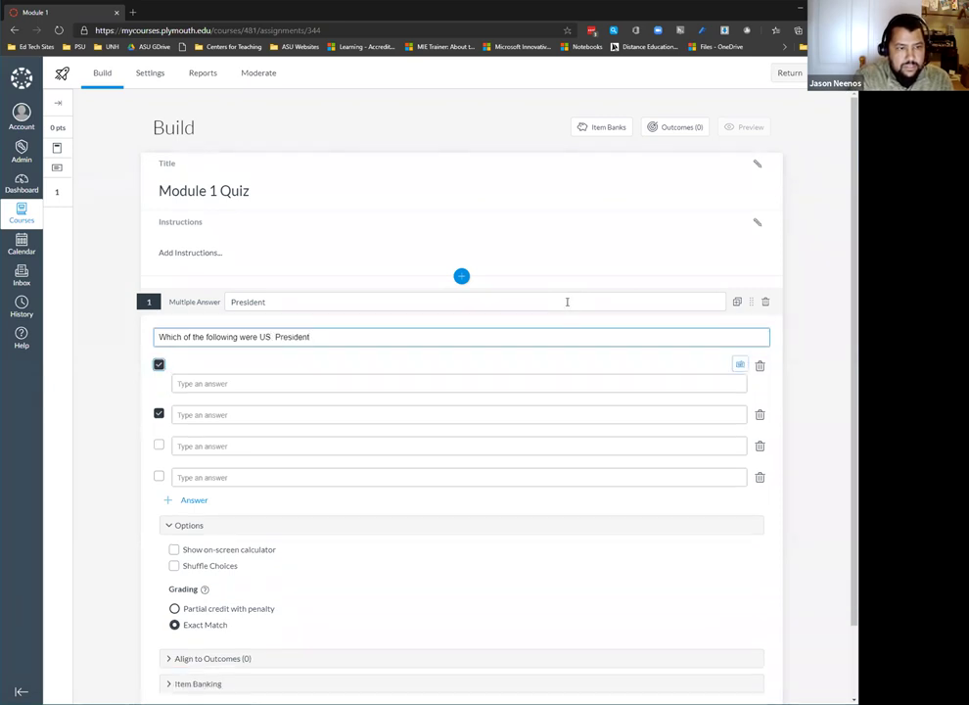
Fill in the two answers marked correct with George Washington and Thomas Jefferson
key(Return)
text(Geor)
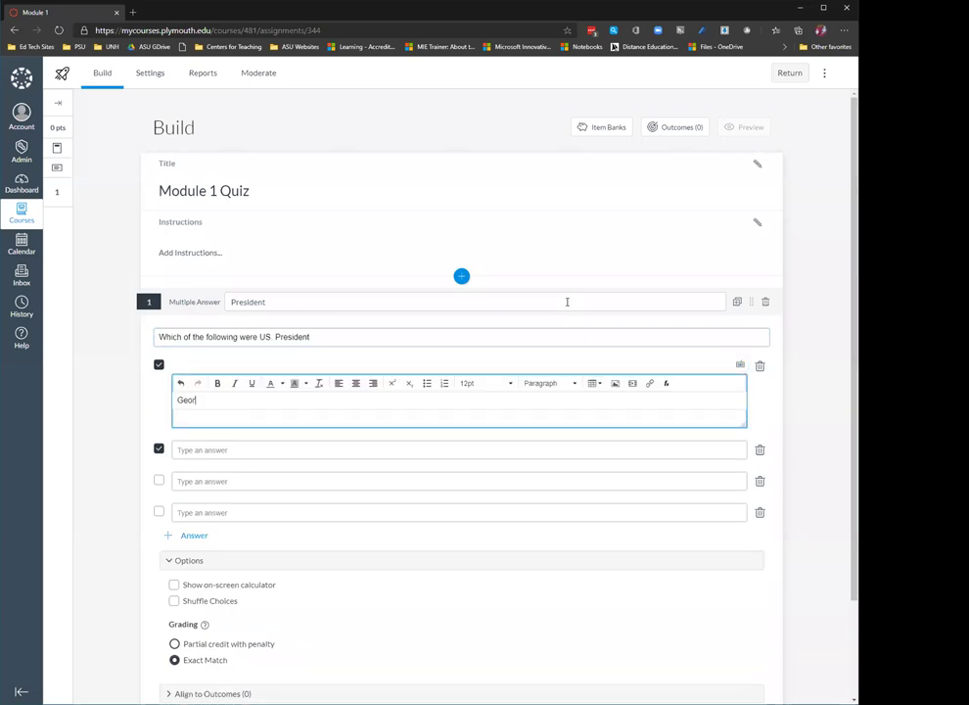
text(ge Washington)
key(Tab)
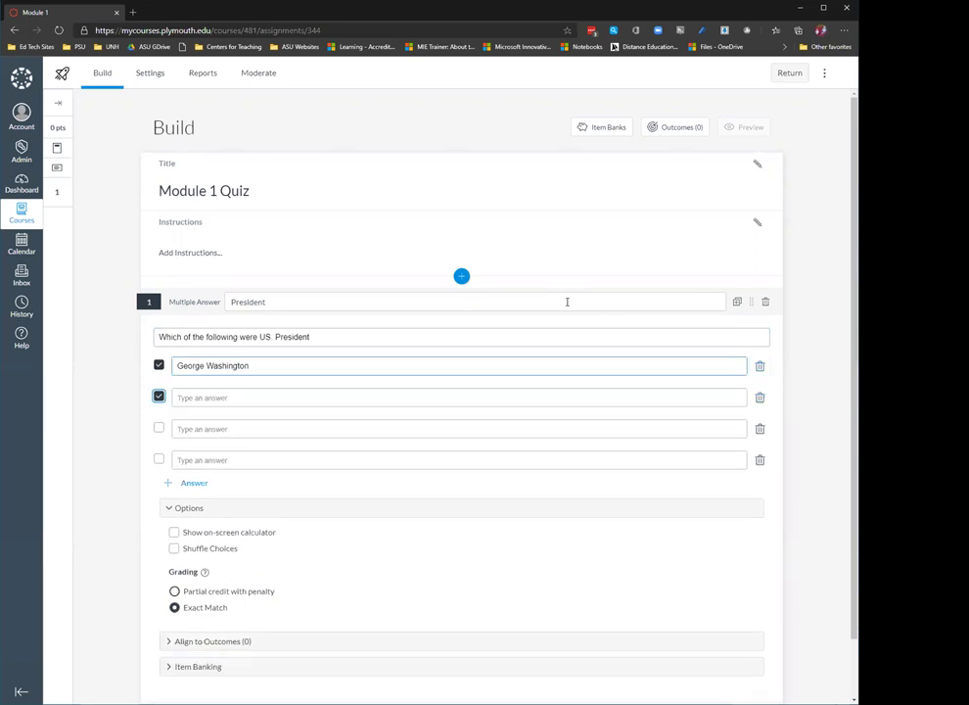
key(Return)
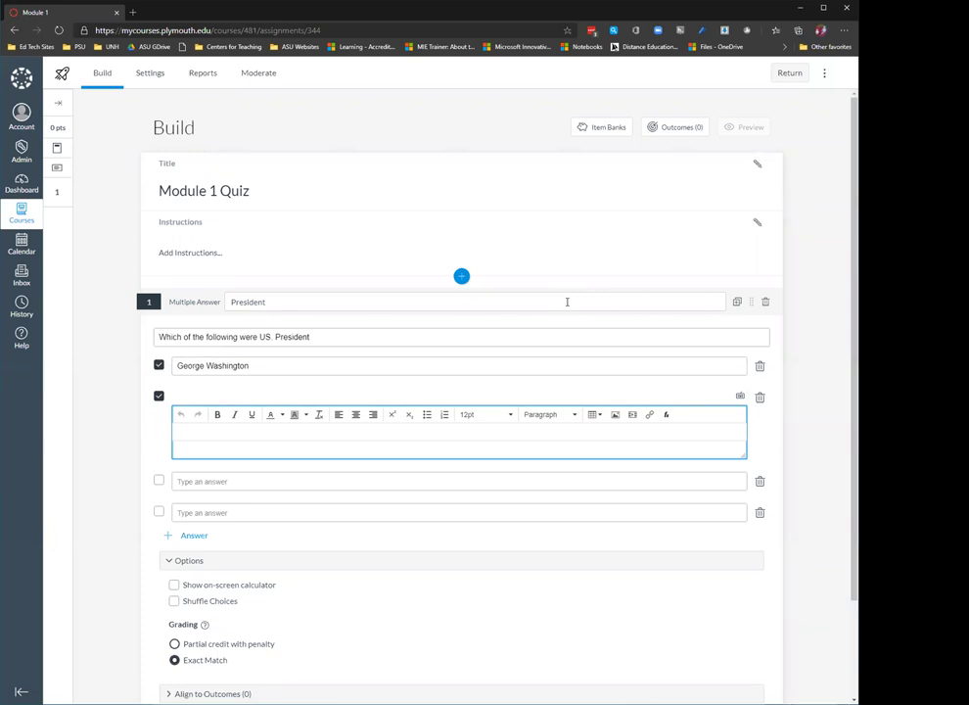
text(Thomas Jefferson)
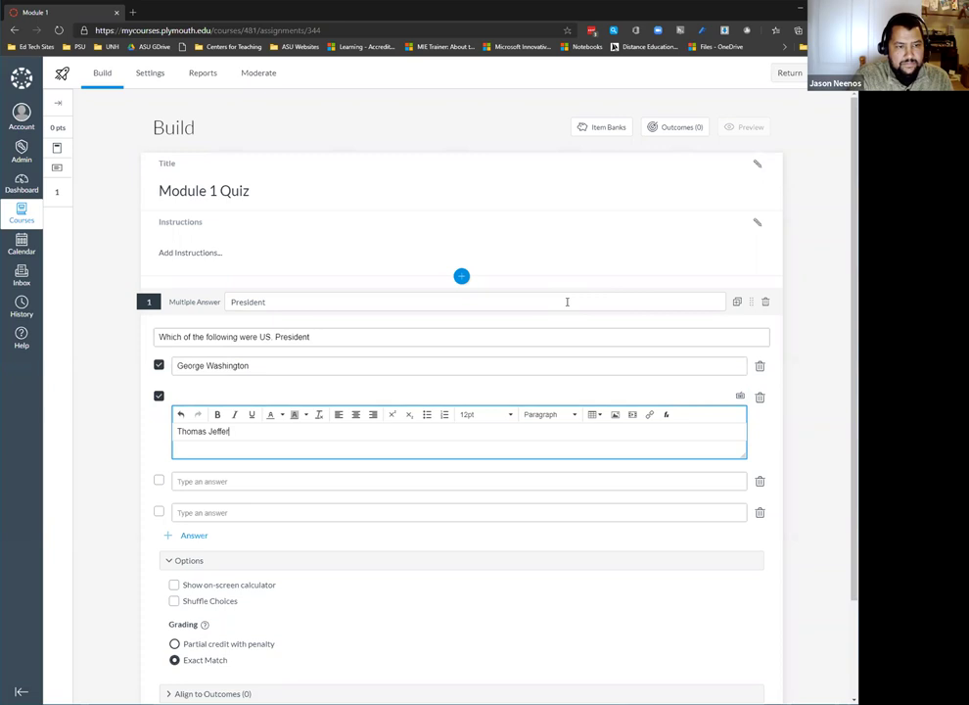
key(Tab)
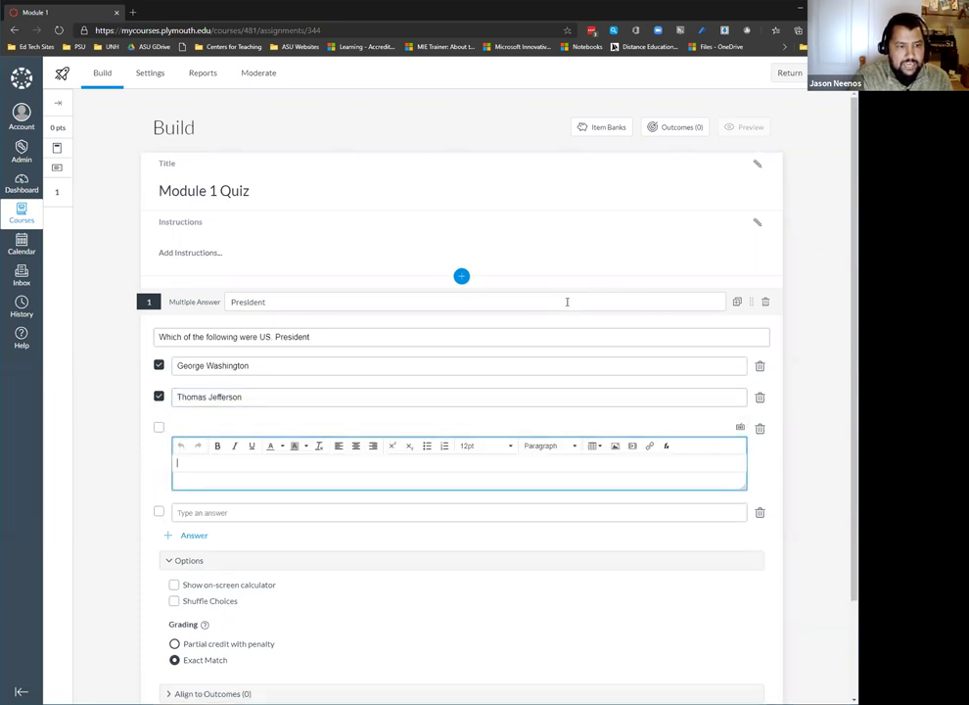
Fill in the two remaining unmarked answers with Ben Franklin and Alexander Hamilon
text(Ben Franklin)
key(Tab)
key(Tab)
text(Alew)
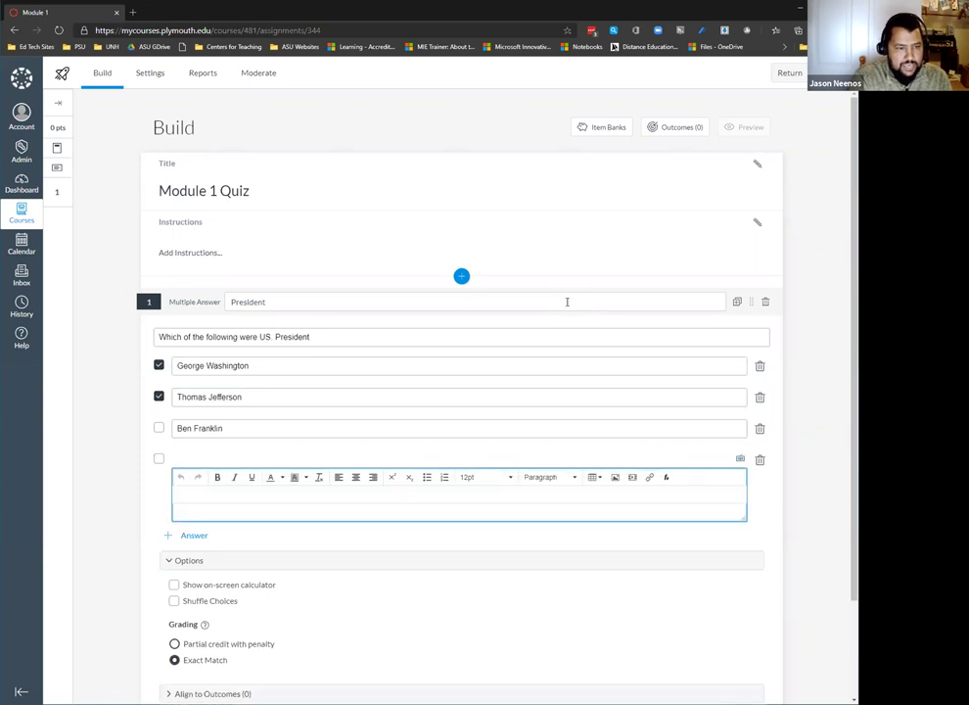
text(a)
key(BackSpace)
key(BackSpace)
text(xand)
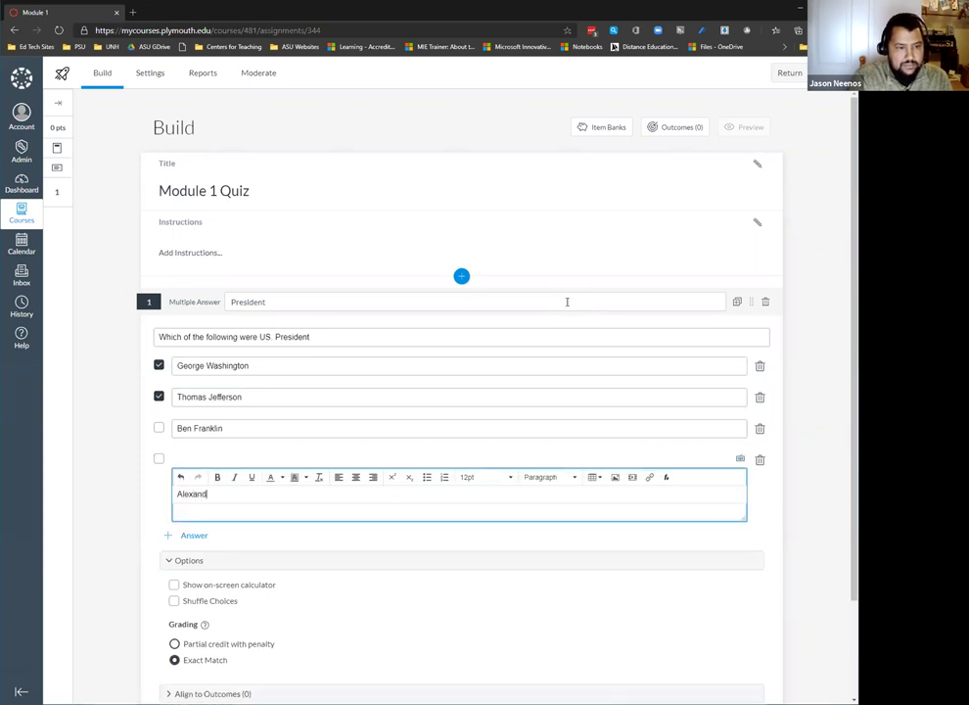
text(er Hamilton)
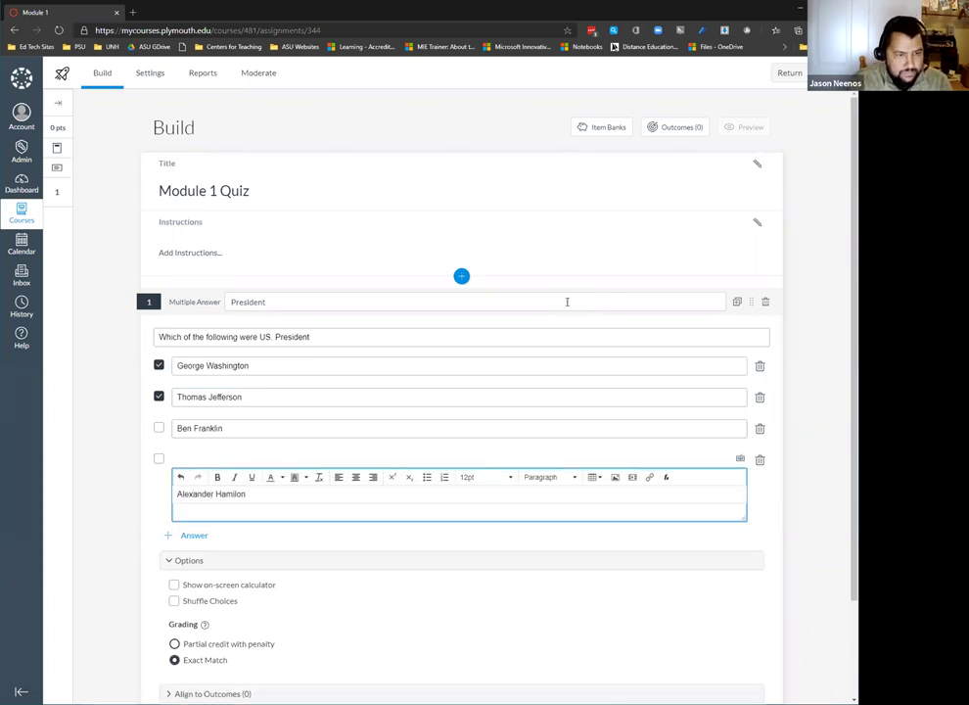
Enable Shuffle Choices for the President question and set its grading to Exact Match
scroll(569, 308, down, 2)
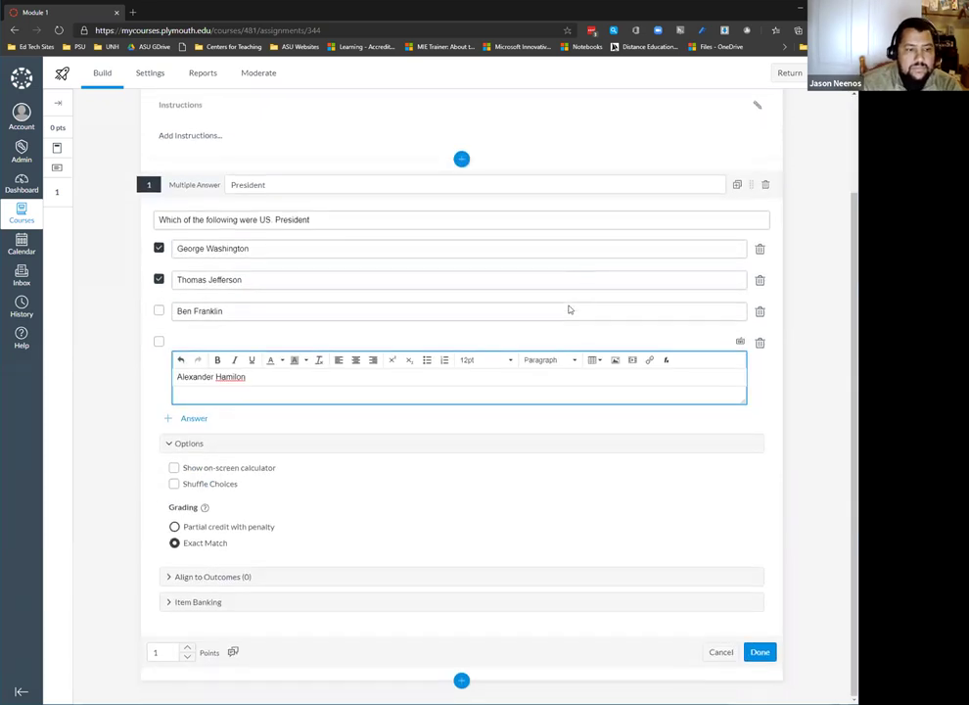
click(181, 483)
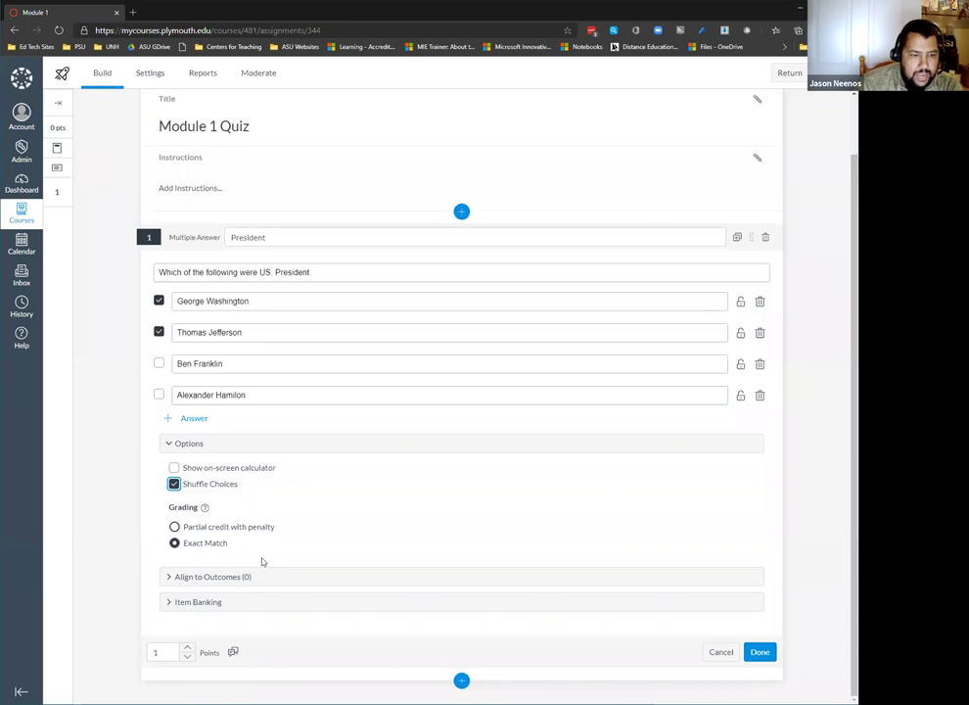
click(175, 526)
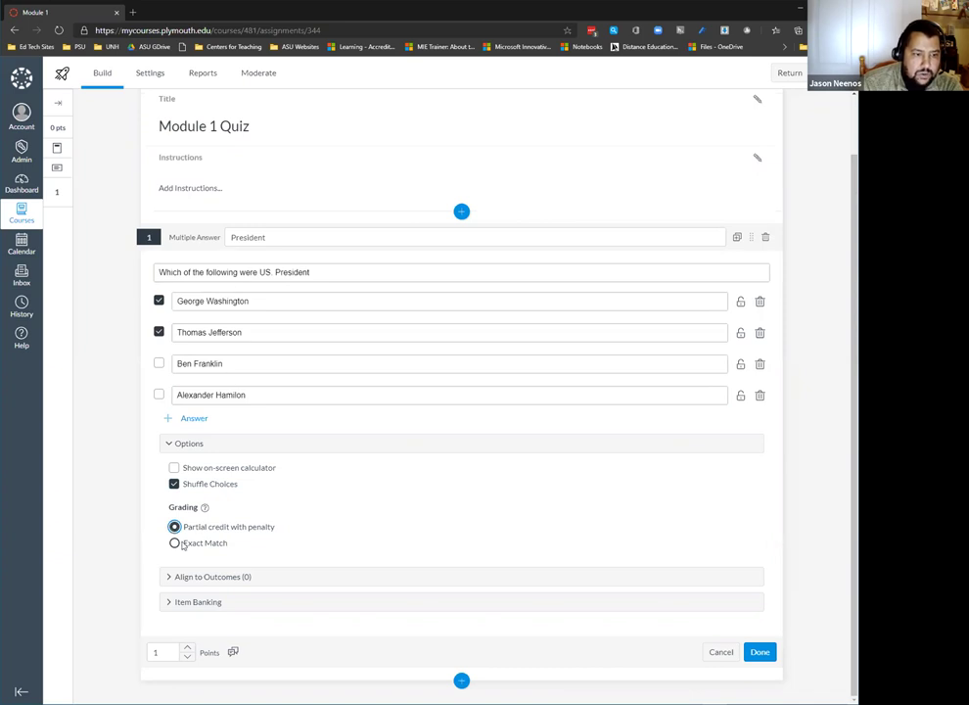
click(174, 543)
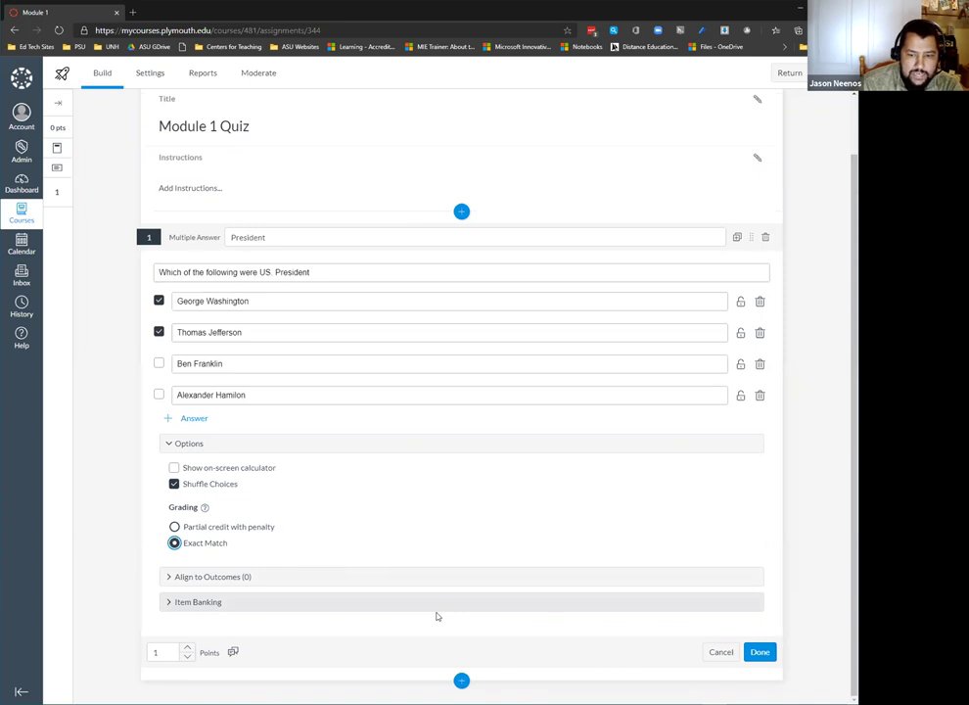
Save the President question and display the content types that can be inserted below it
click(822, 401)
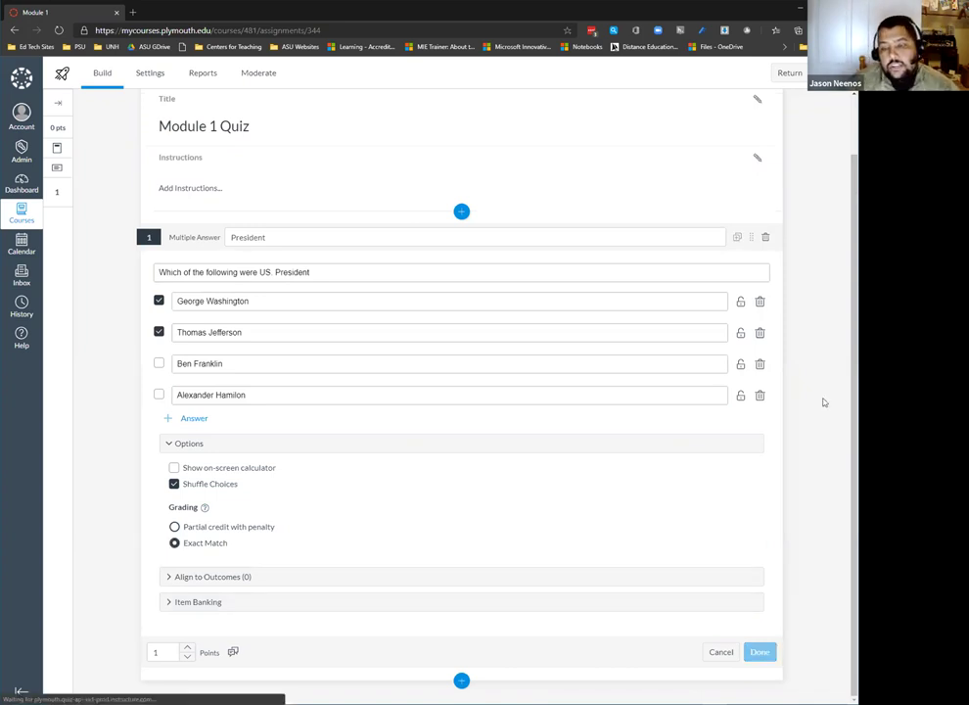
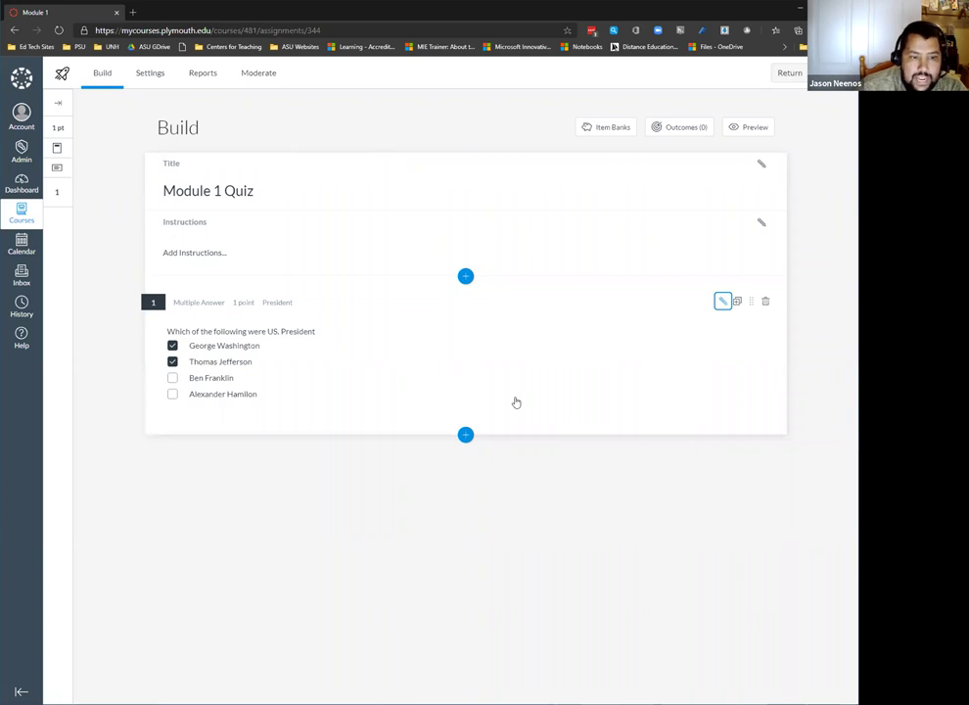
click(465, 435)
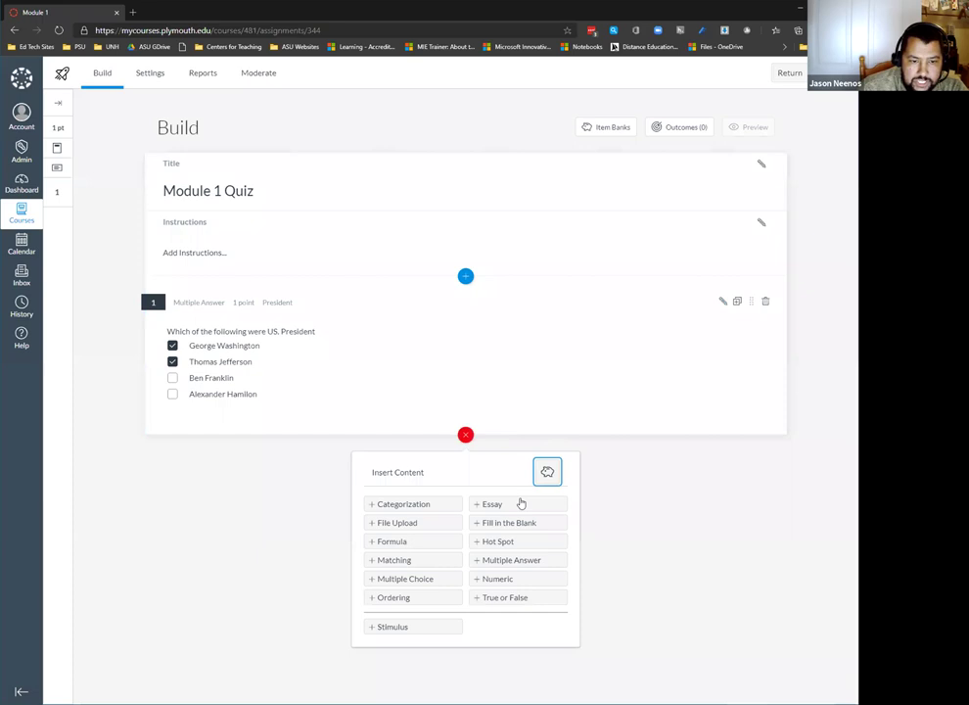
double_click(465, 435)
click(465, 435)
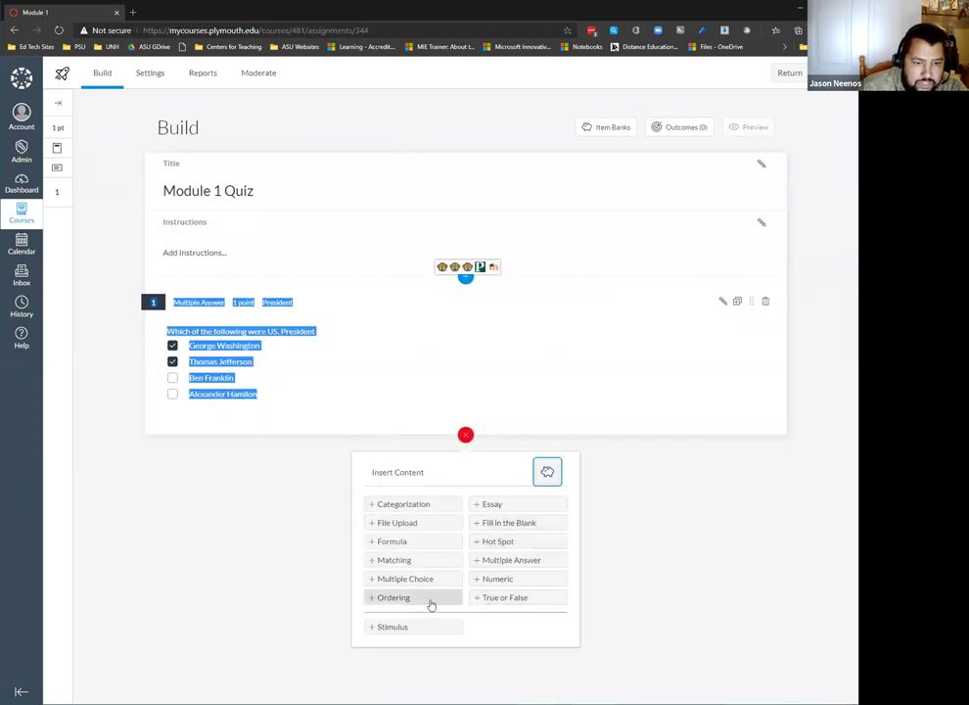
Leave the quiz builder and return to the course's quiz list
click(640, 329)
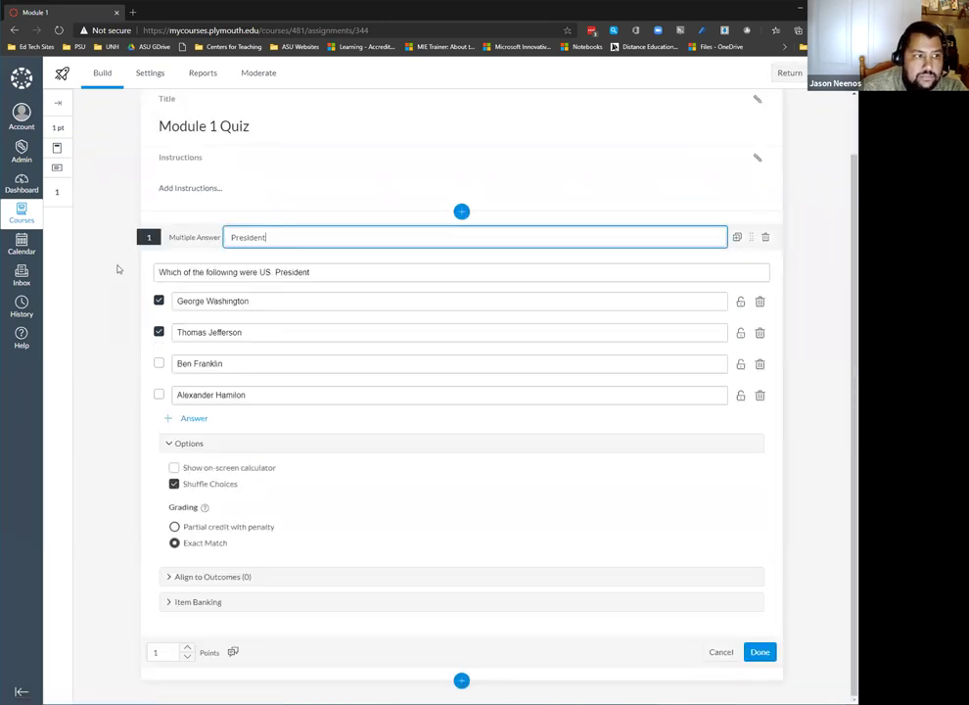
click(791, 71)
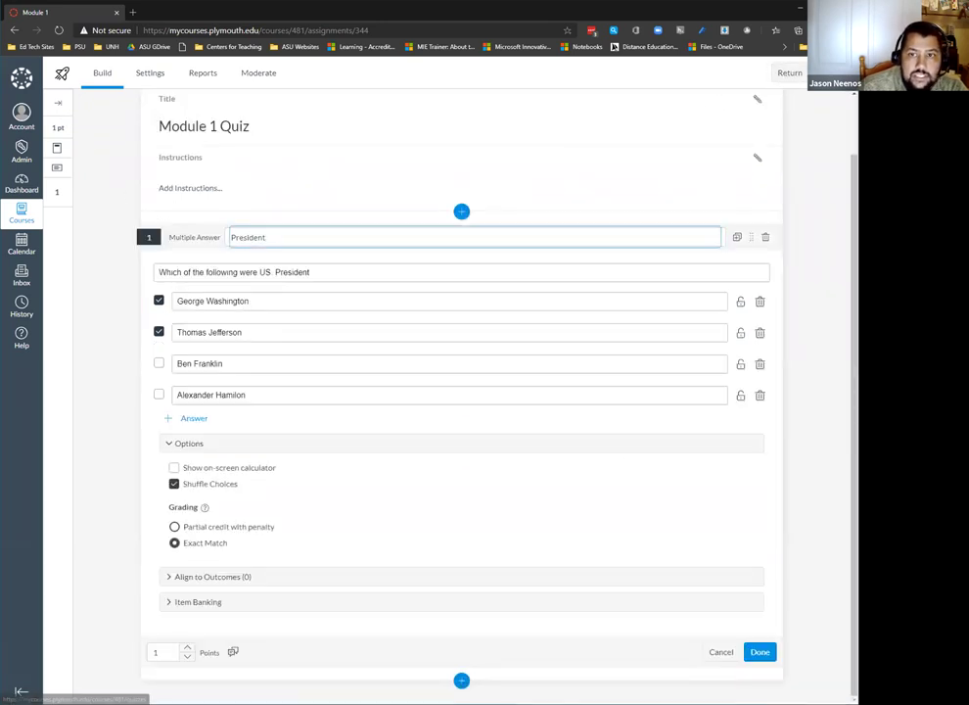
click(790, 74)
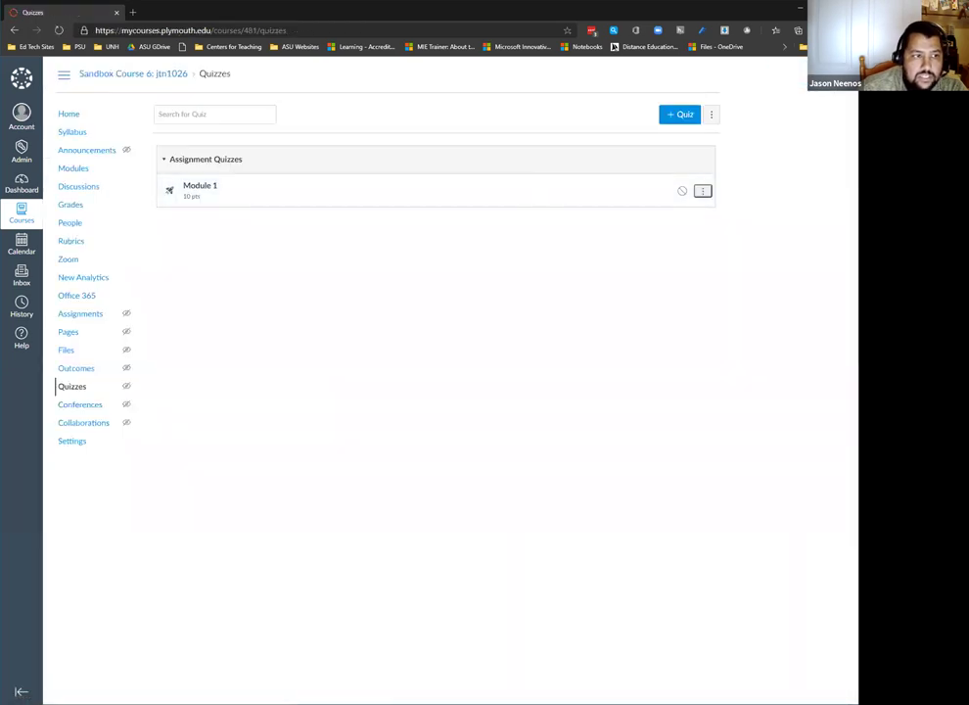
Open the course modules and check the quiz choices available for adding to Module 1
click(75, 169)
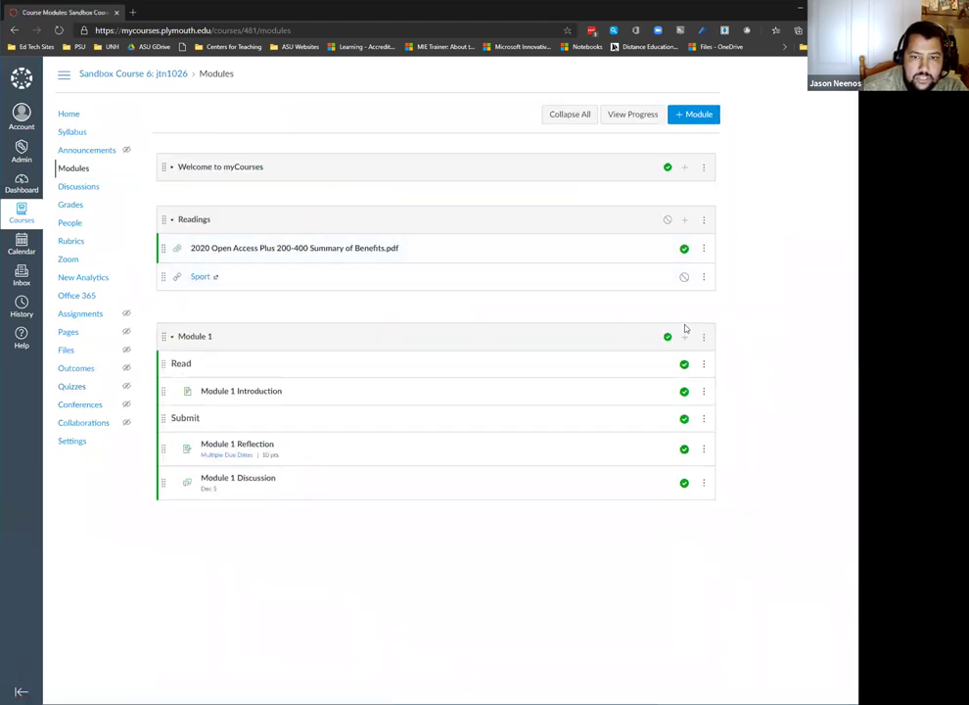
click(685, 338)
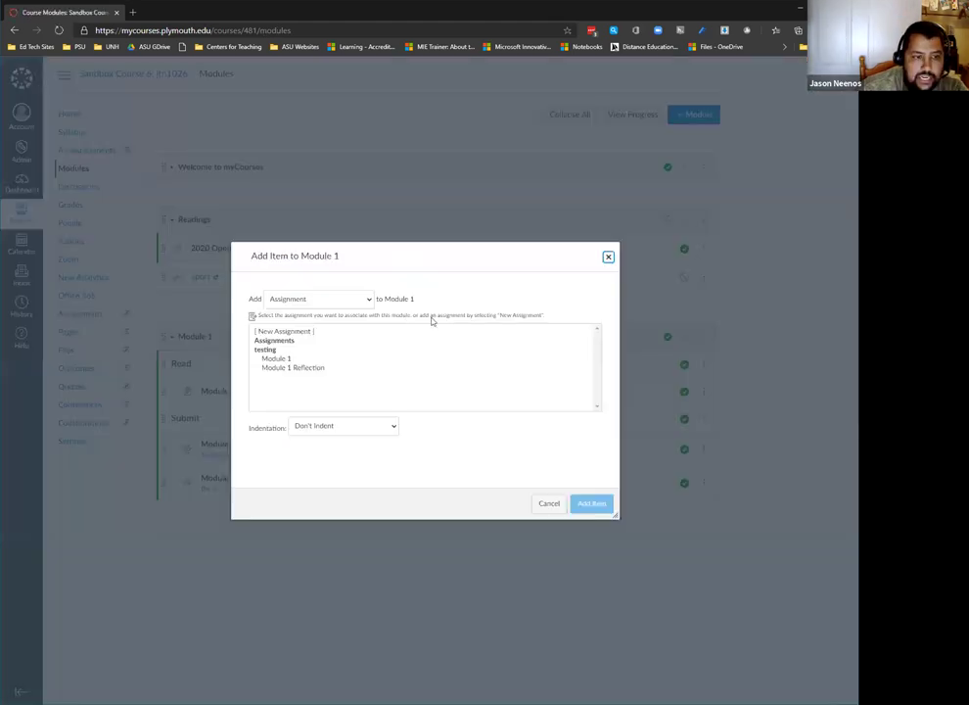
click(357, 301)
click(356, 324)
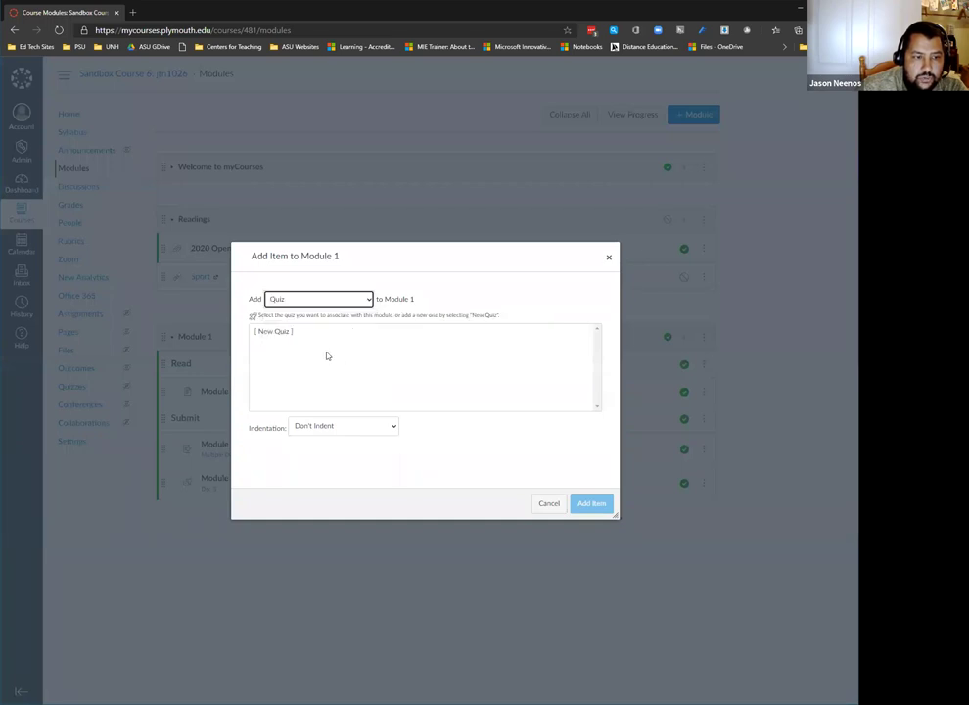
click(292, 339)
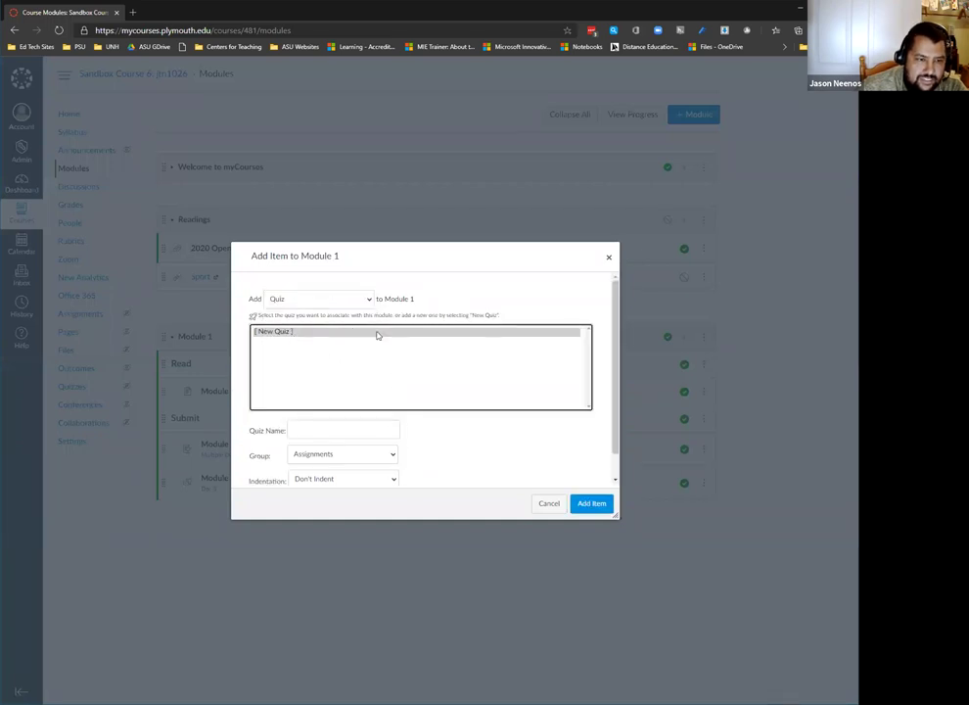
Add the Quizzes 2 external tool as an item in Module 1
click(366, 304)
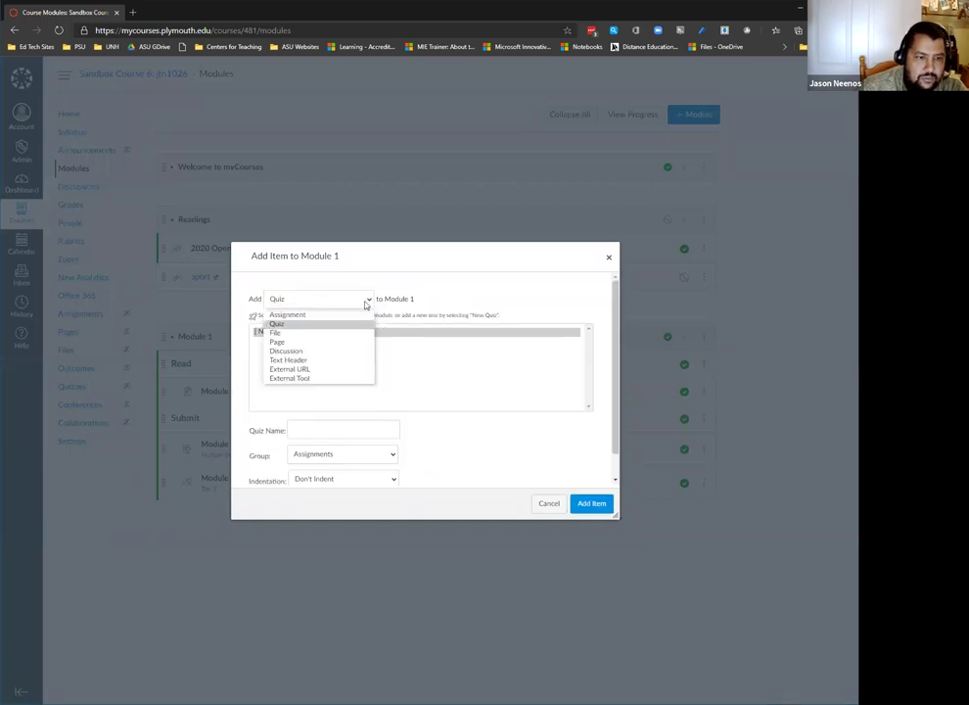
click(350, 378)
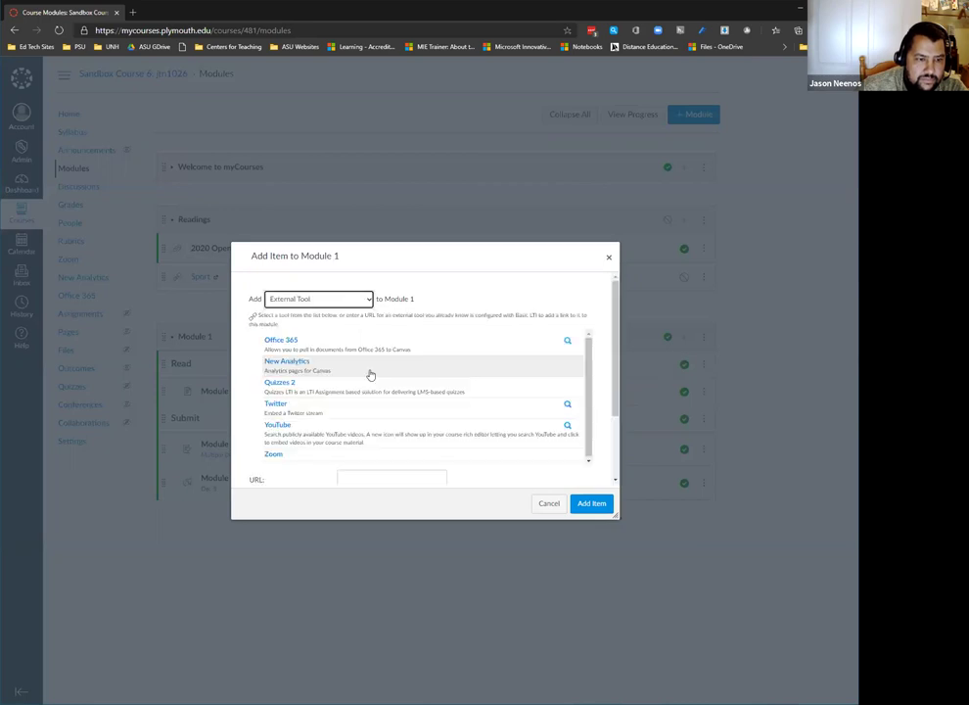
click(286, 382)
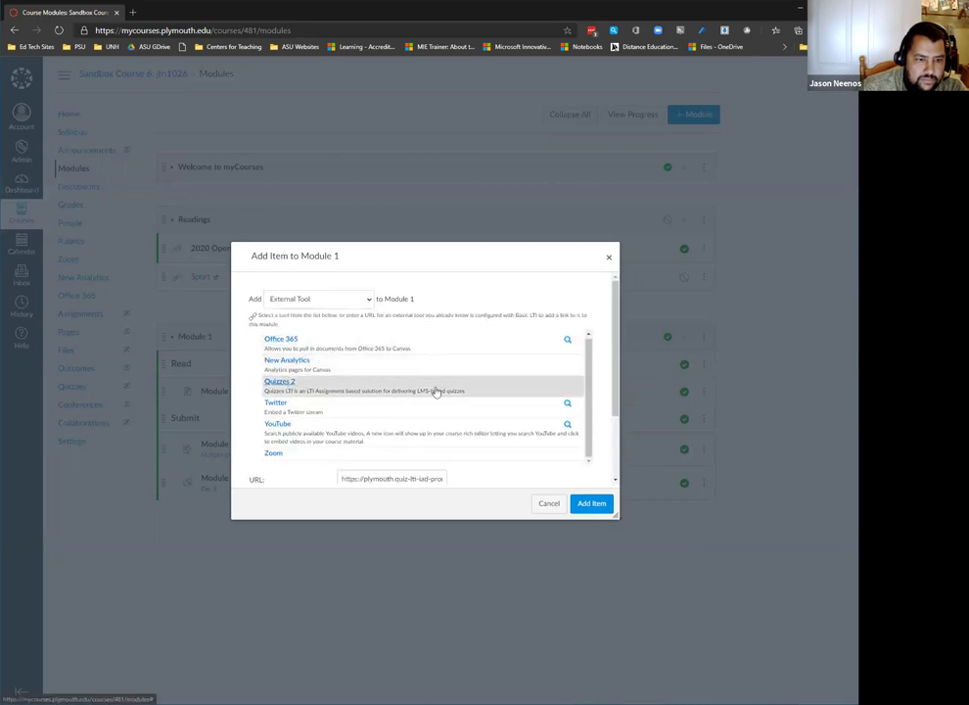
scroll(435, 391, down, 3)
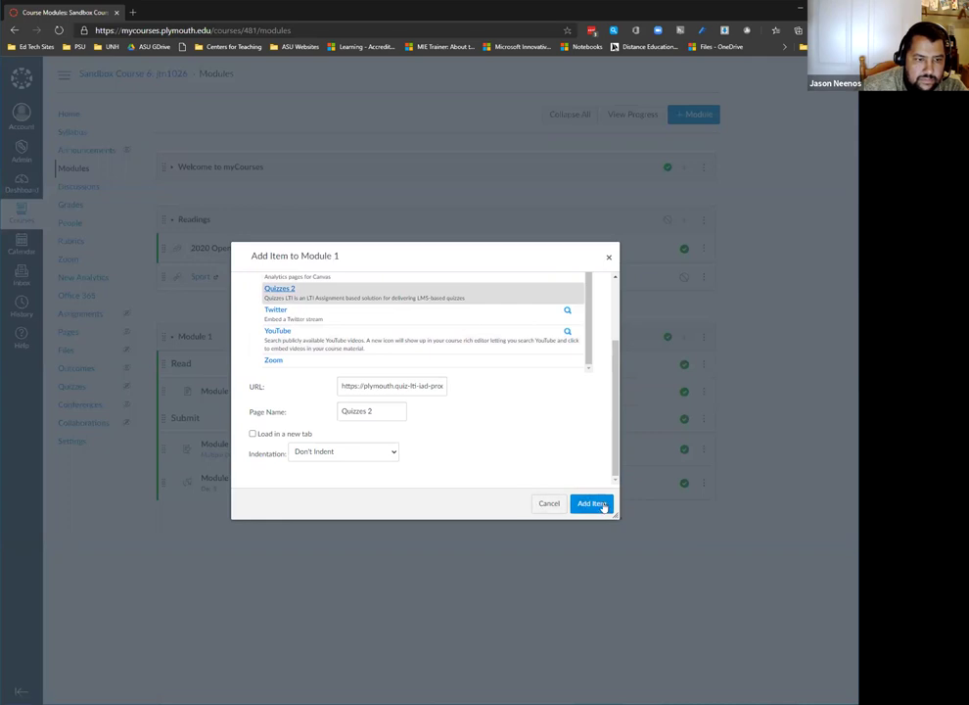
click(602, 506)
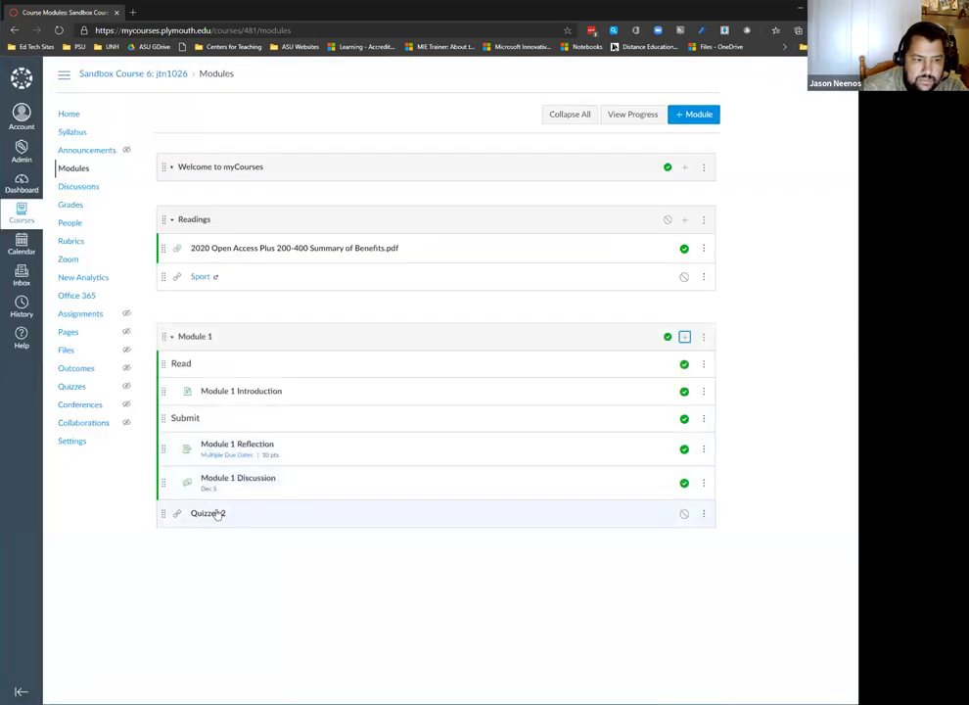
Test the Quizzes 2 item and remove it from Module 1
click(209, 513)
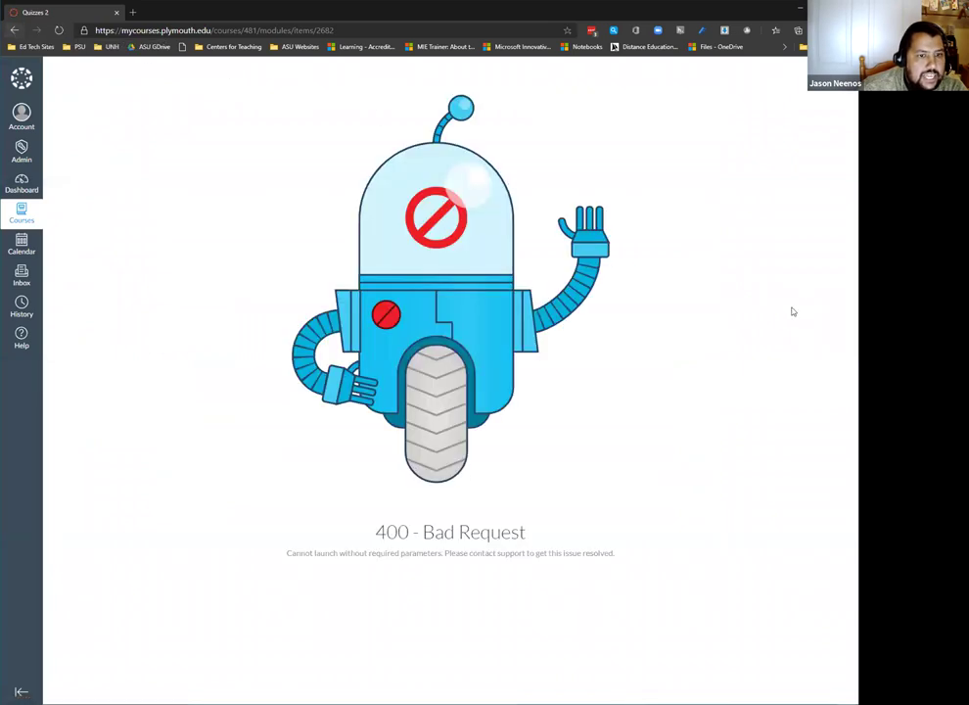
click(14, 30)
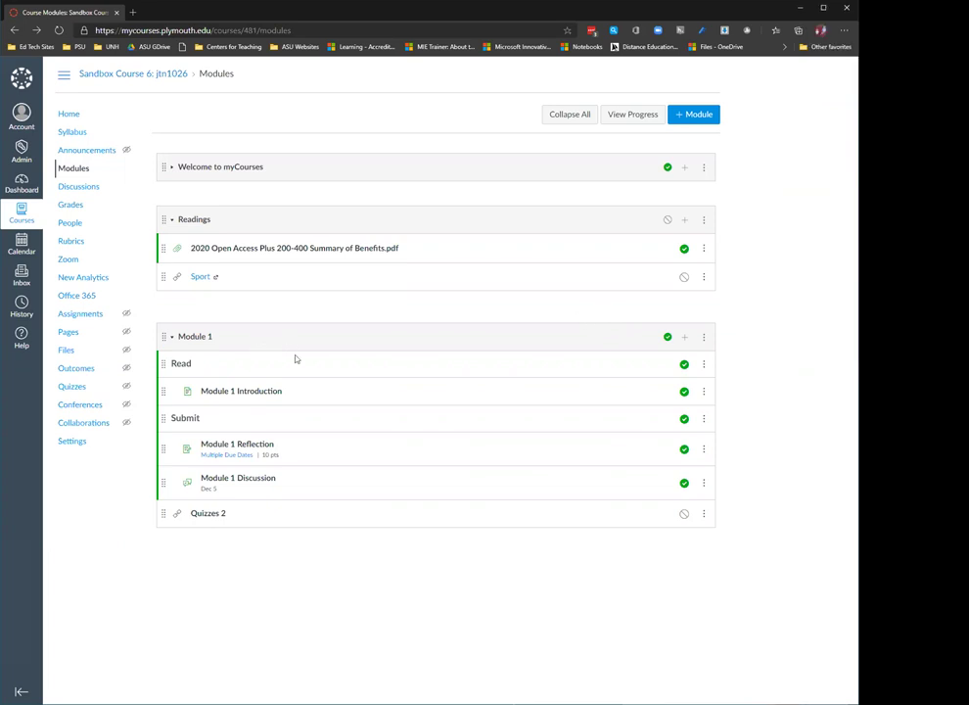
click(704, 519)
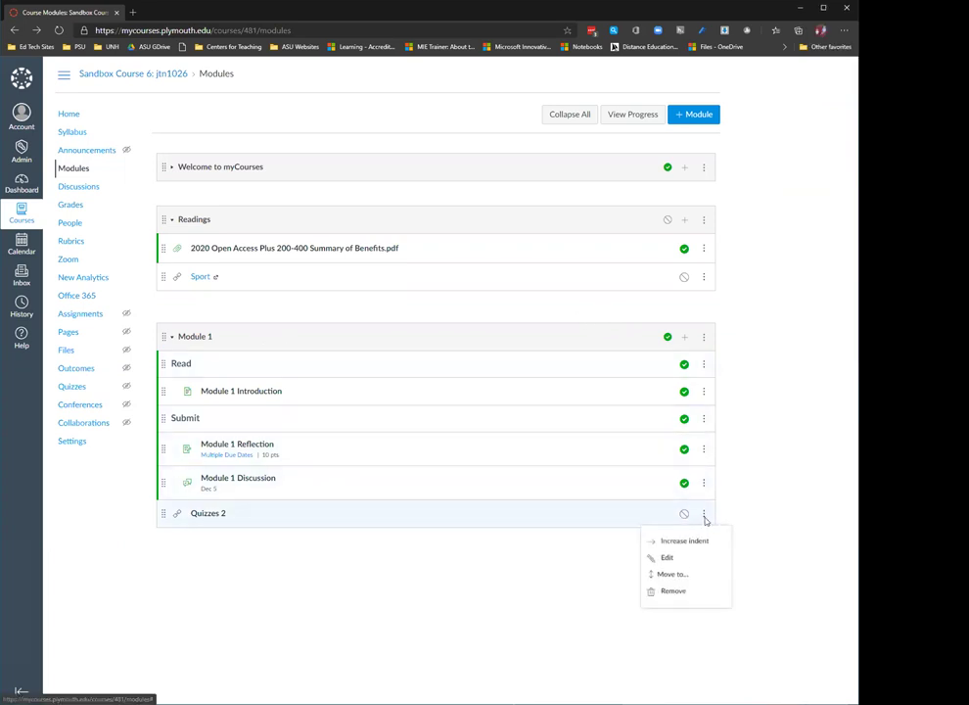
click(693, 592)
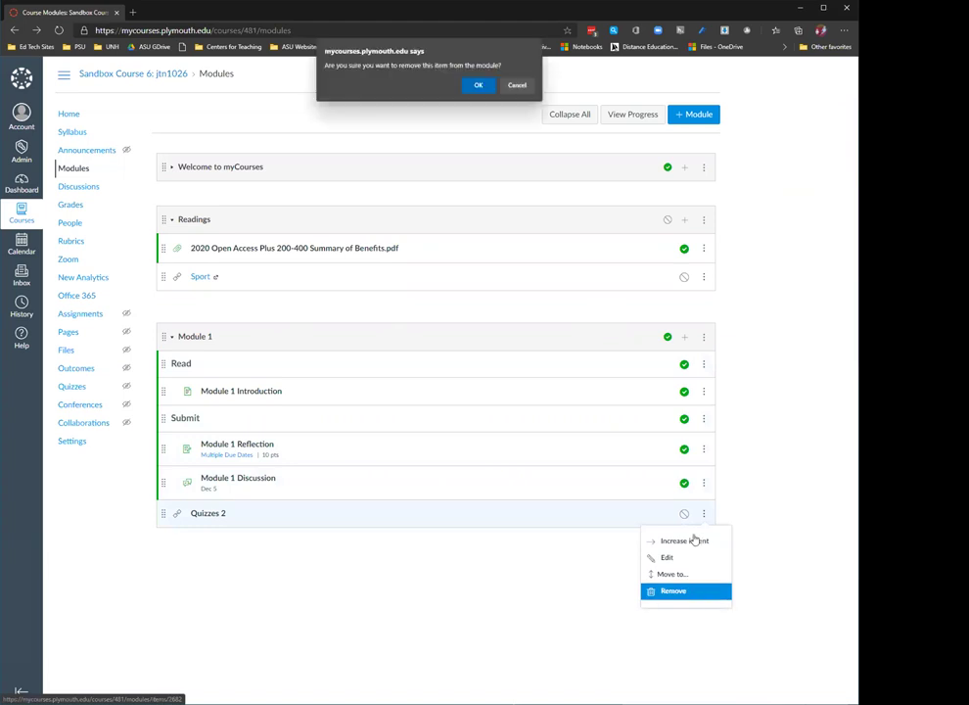
click(477, 85)
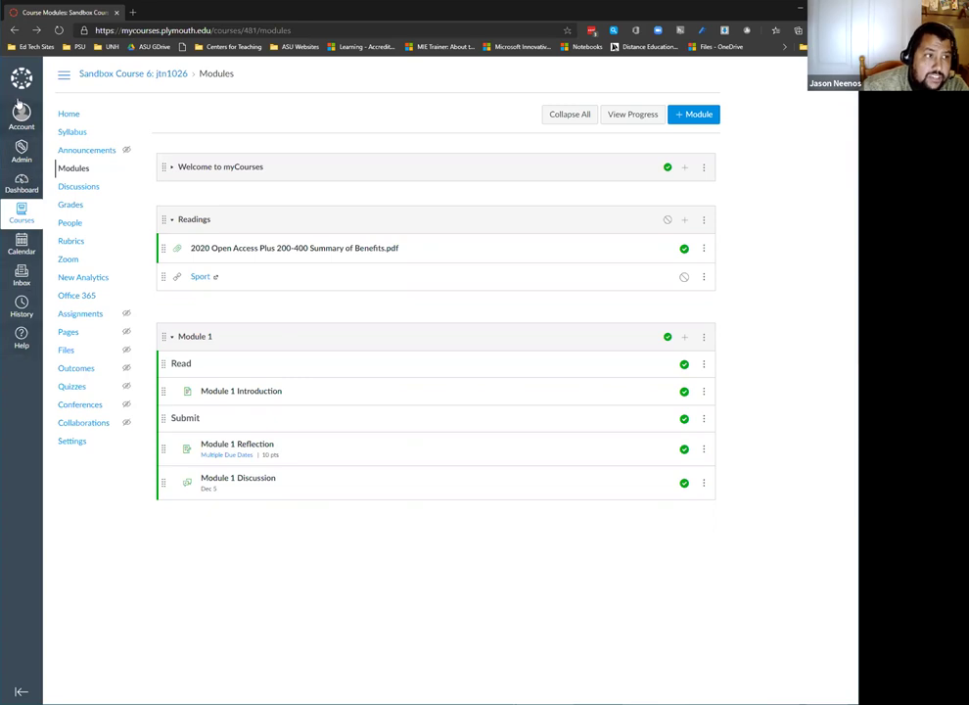
Show Sandbox Course 6 in the calendar and move the Module 1 Discussion to December 8, 2020
click(23, 249)
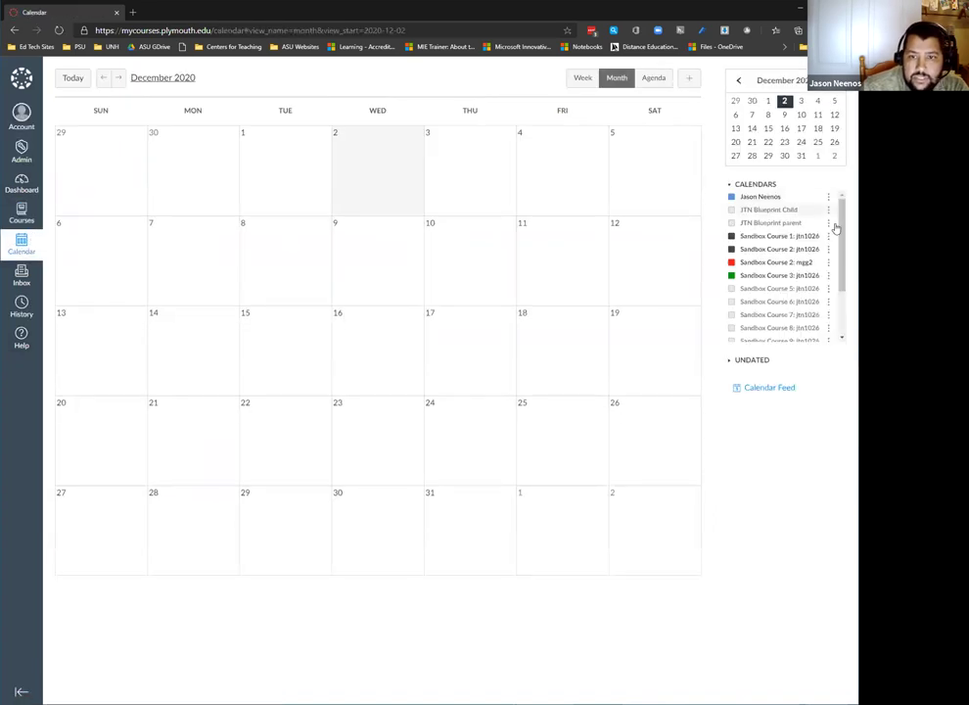
click(731, 301)
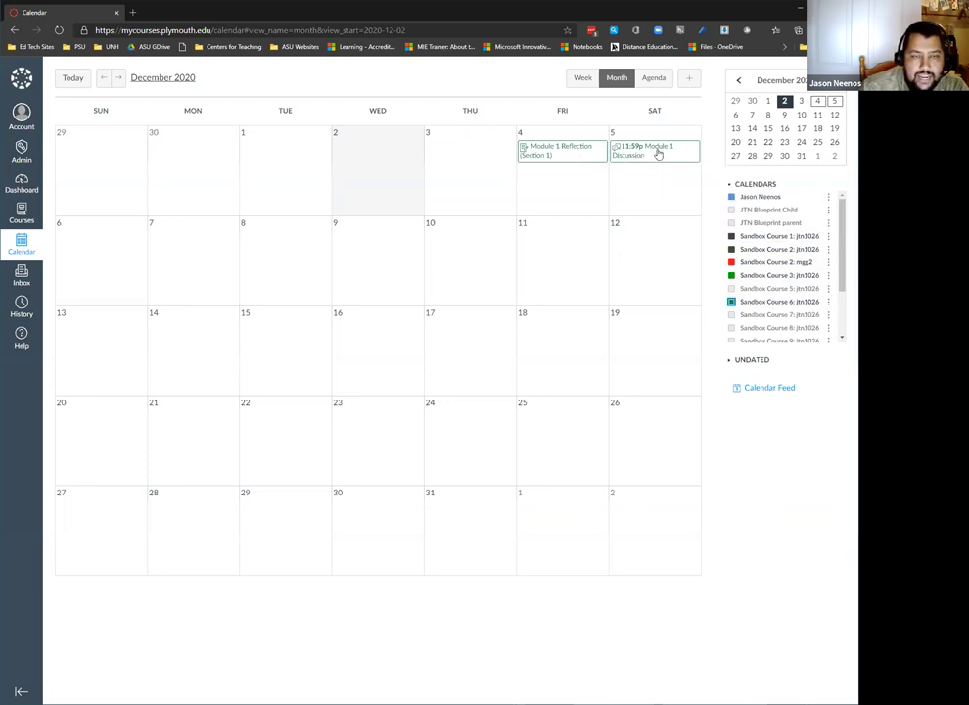
drag(656, 149, 282, 249)
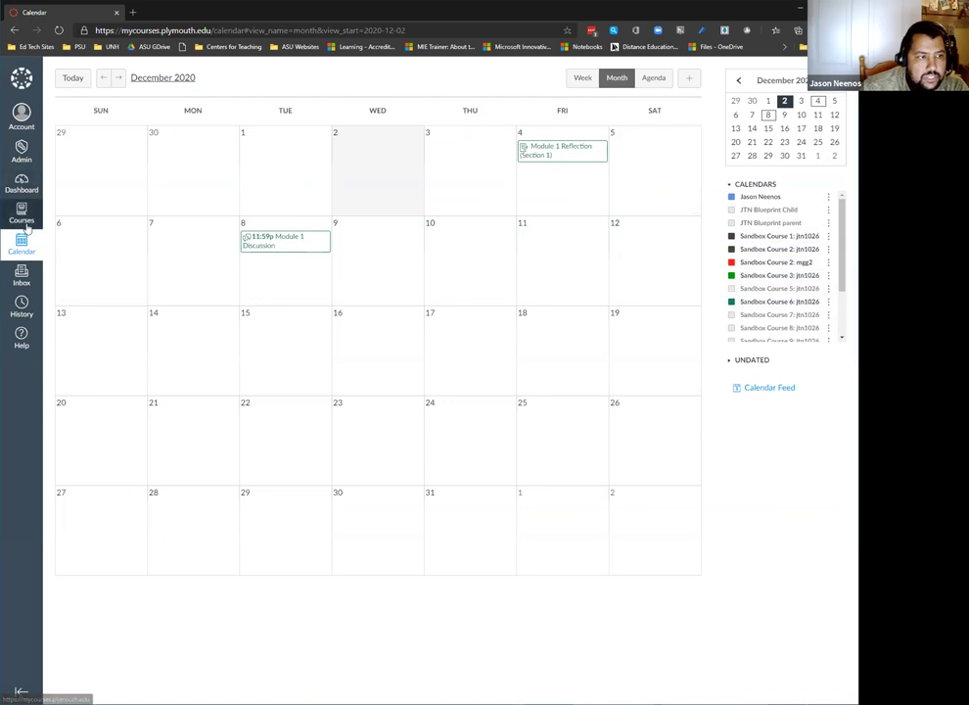
Open the Module 1 Discussion in Sandbox Course 6 and check its to-do date
click(21, 213)
click(119, 265)
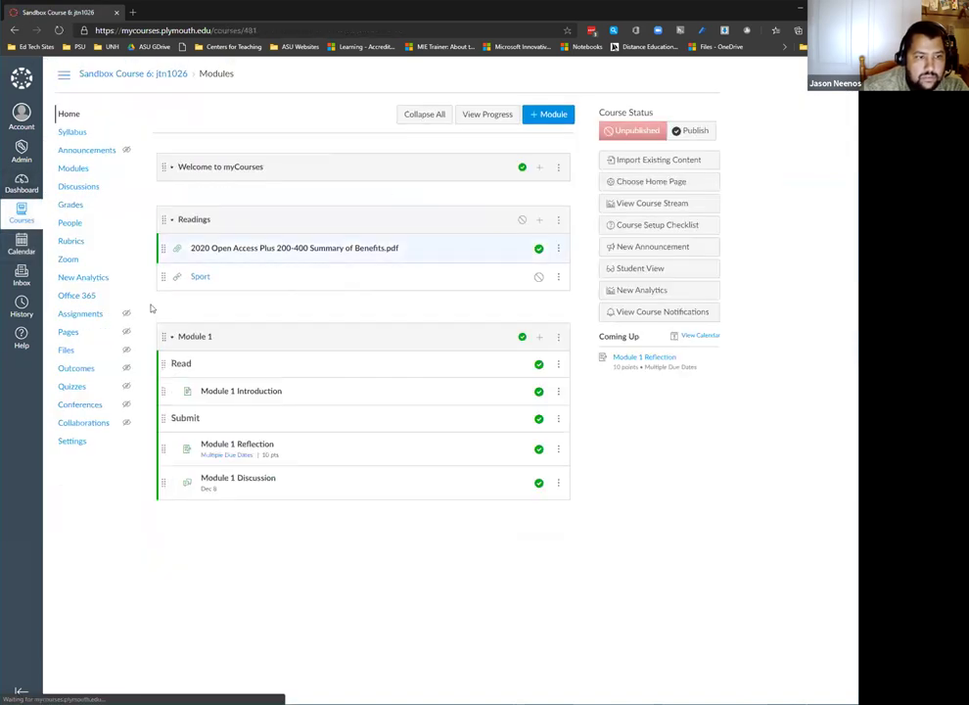
click(240, 480)
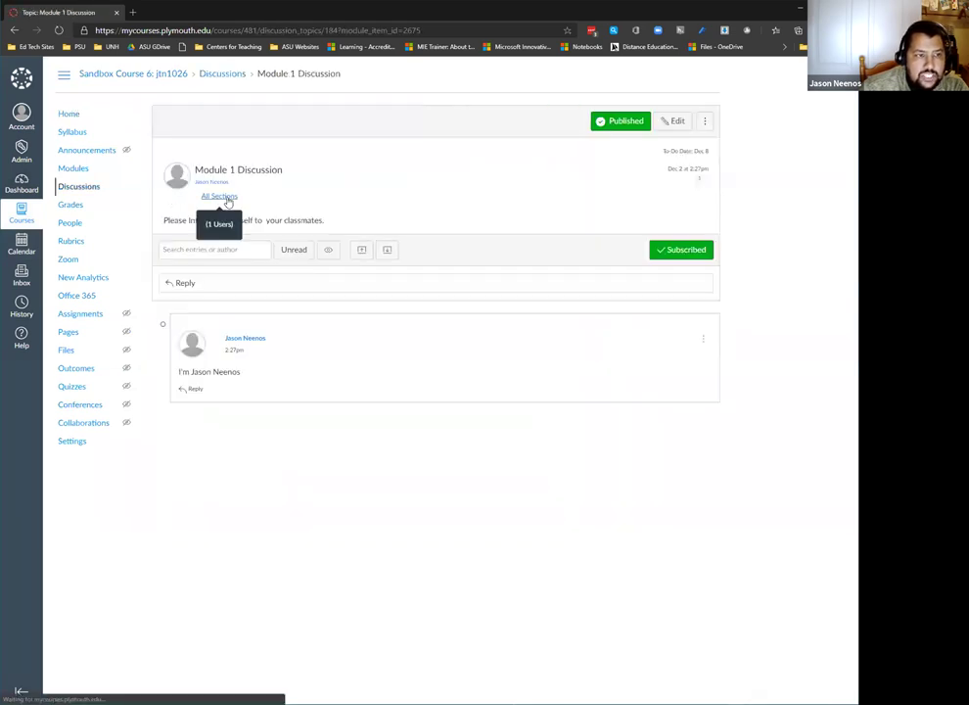
drag(664, 152, 733, 148)
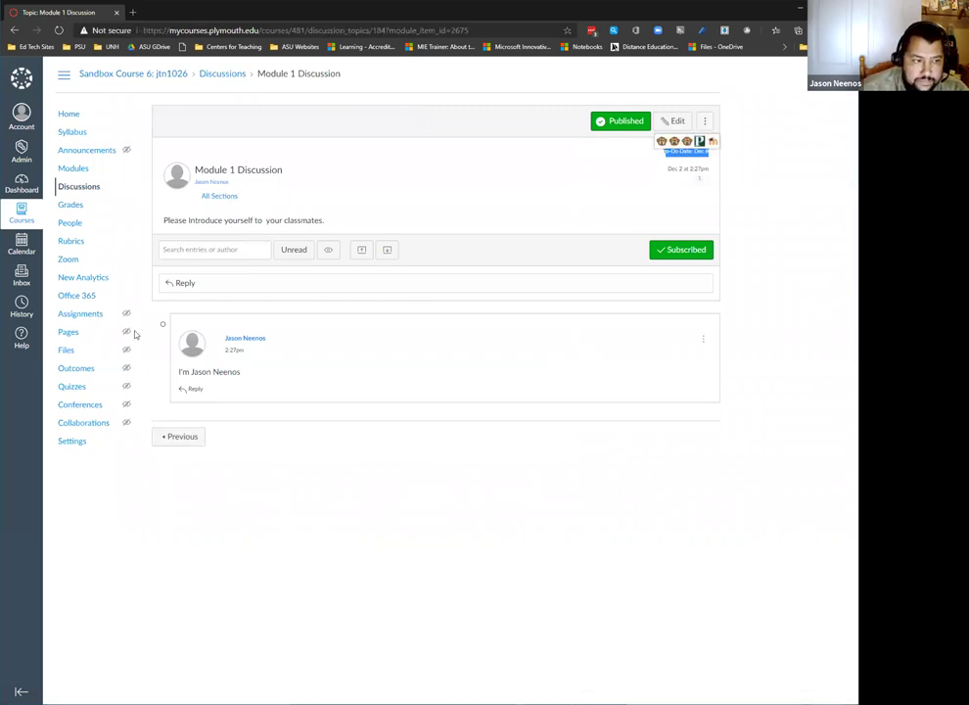
Start a course content import from the course settings with the content type Copy a Canvas Course
click(86, 441)
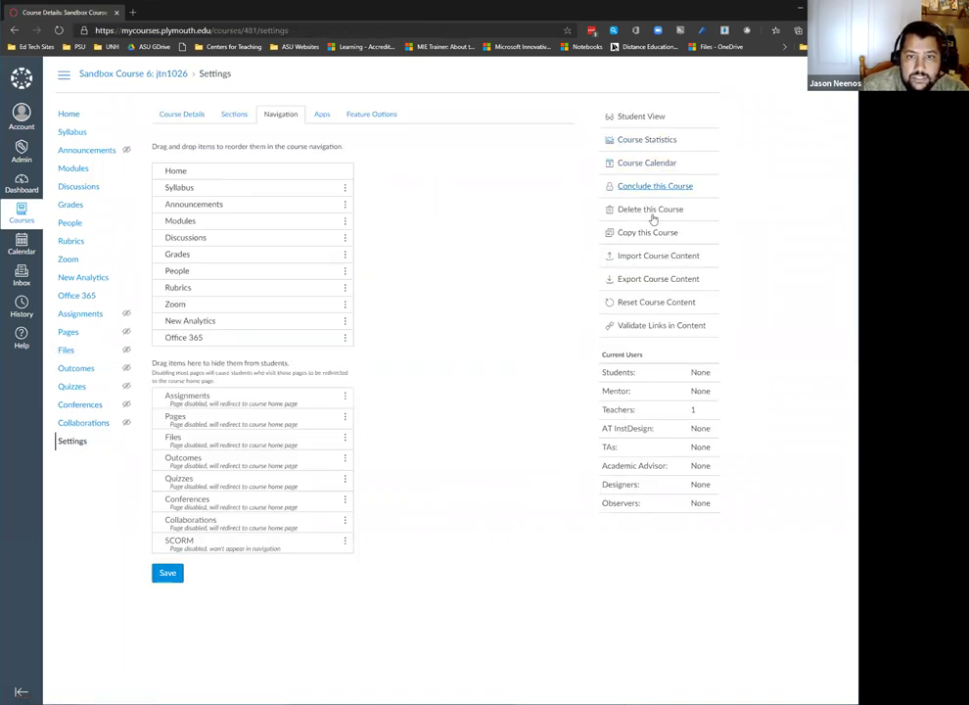
click(656, 256)
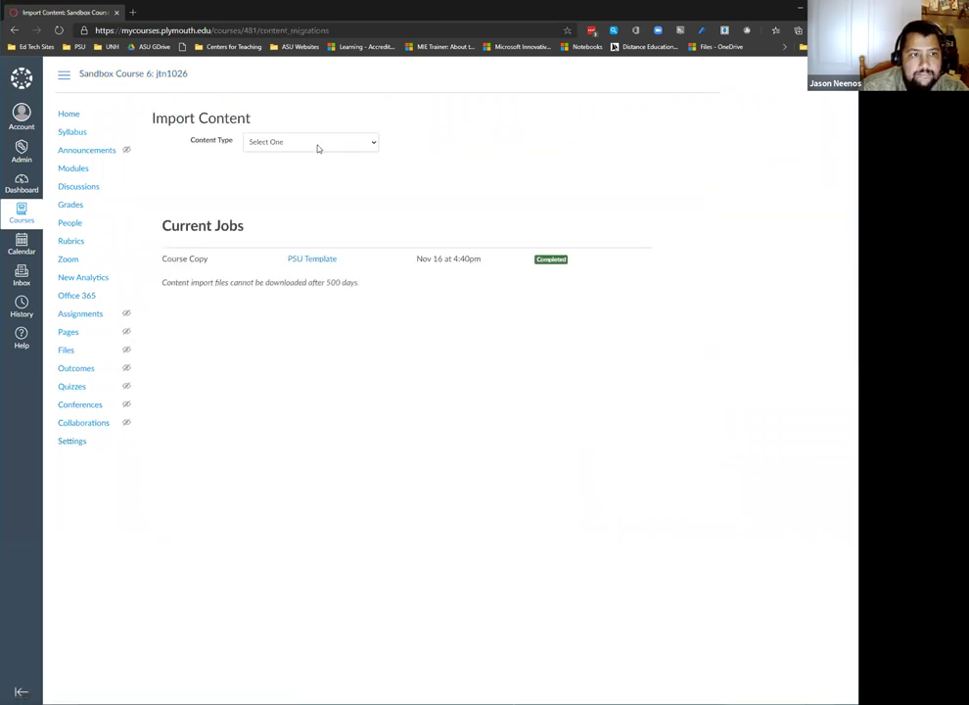
click(311, 143)
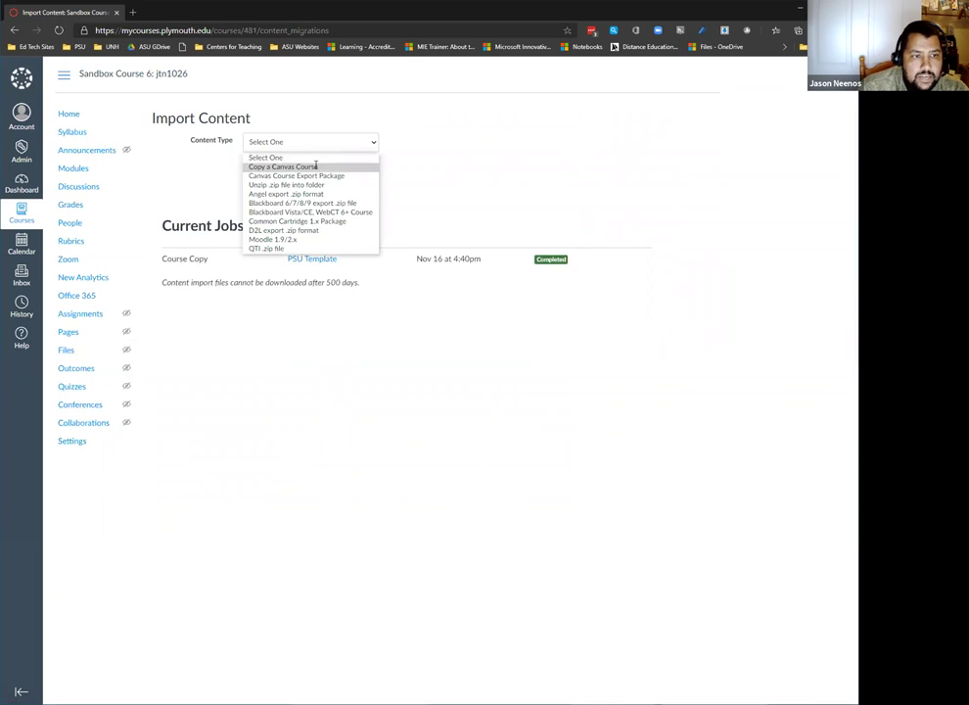
click(312, 167)
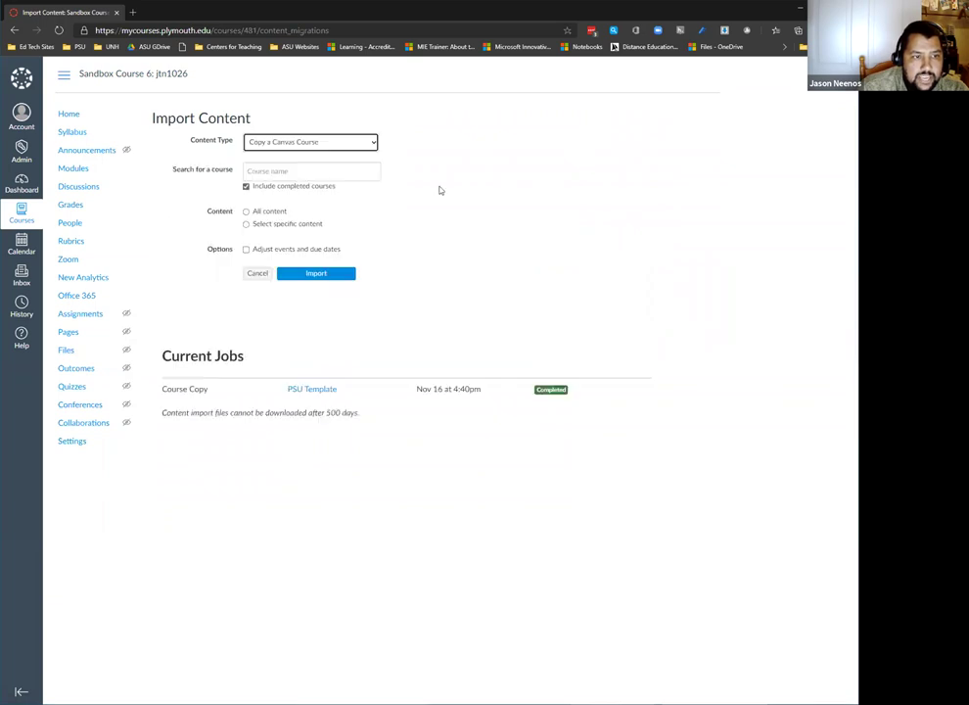
Enable adjusting events and due dates for the import and set the original beginning date to Aug 17, 2020
click(247, 251)
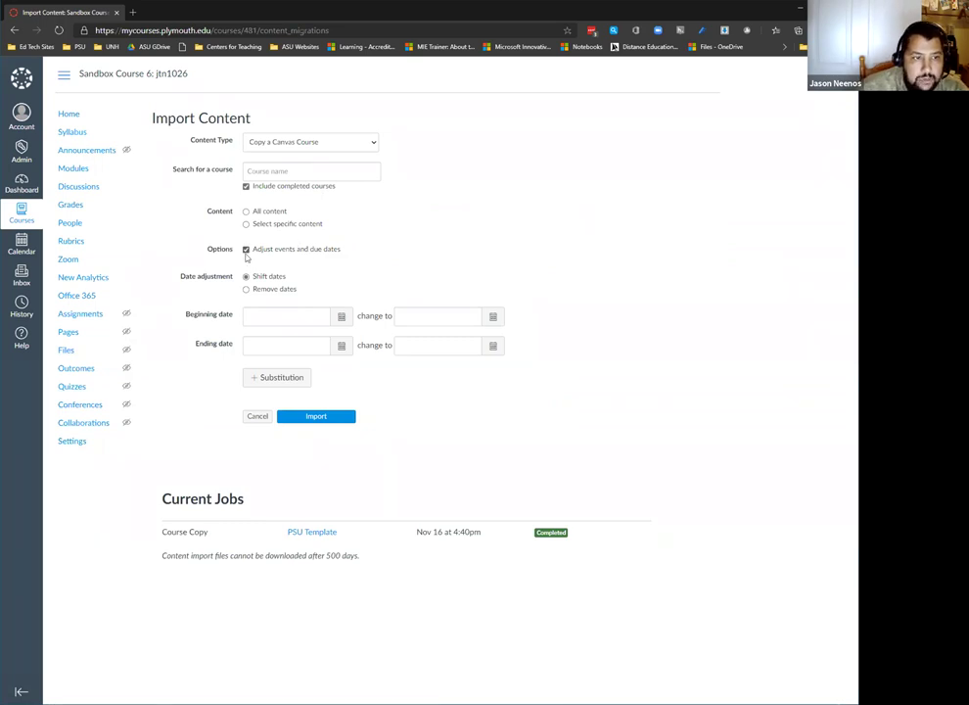
click(343, 318)
click(251, 336)
click(251, 336)
click(252, 336)
click(251, 336)
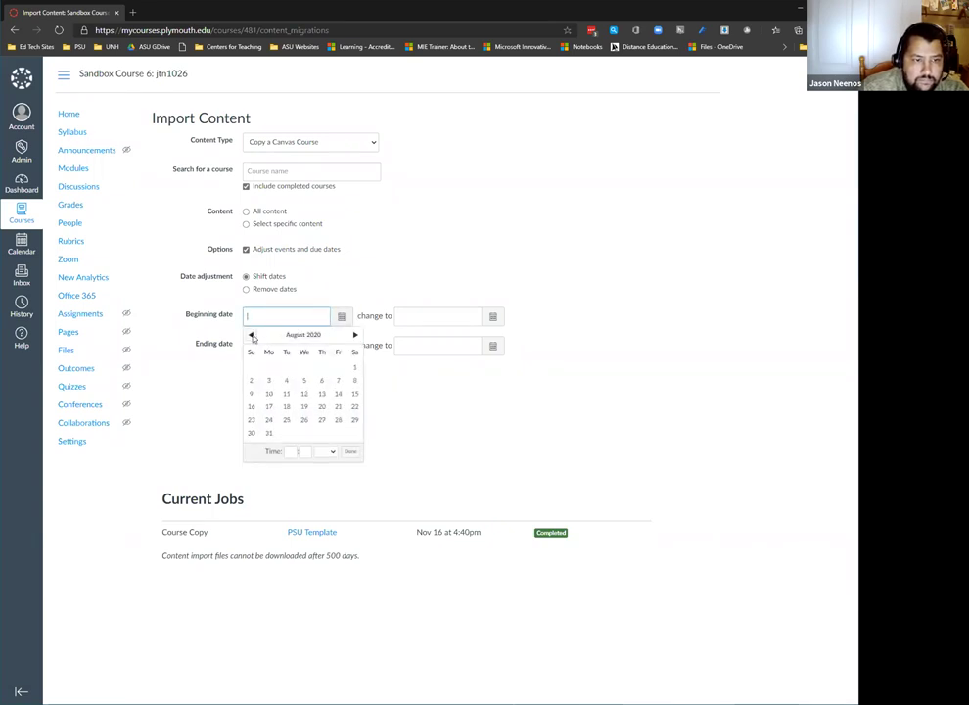
click(269, 405)
Set the import's new beginning date to Jan 25, 2021 and its original ending date to Dec 4, 2020
click(493, 316)
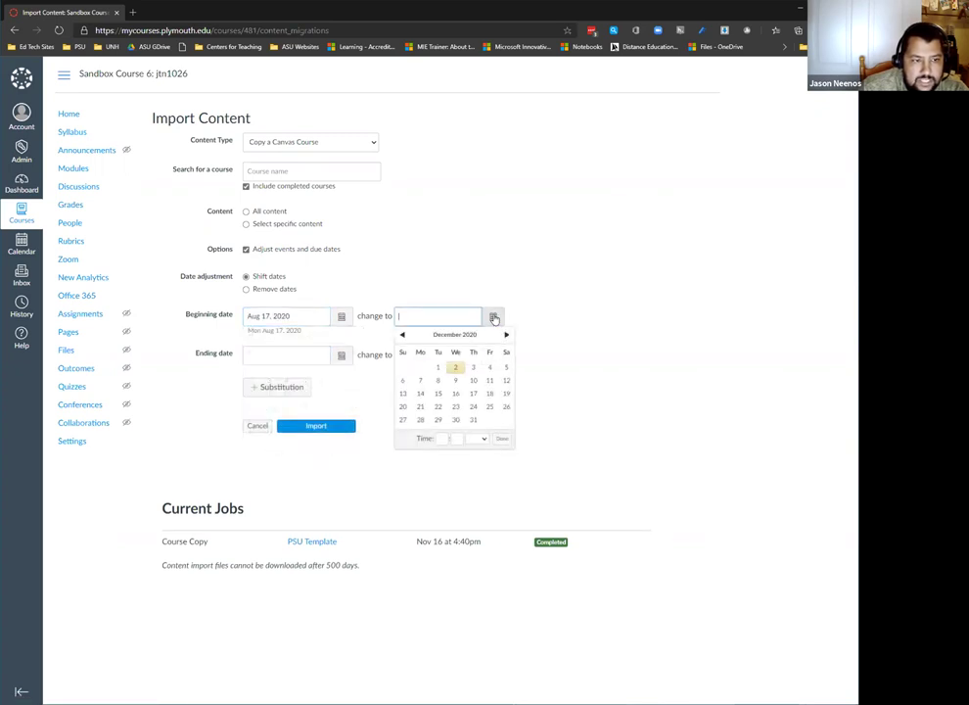
click(506, 334)
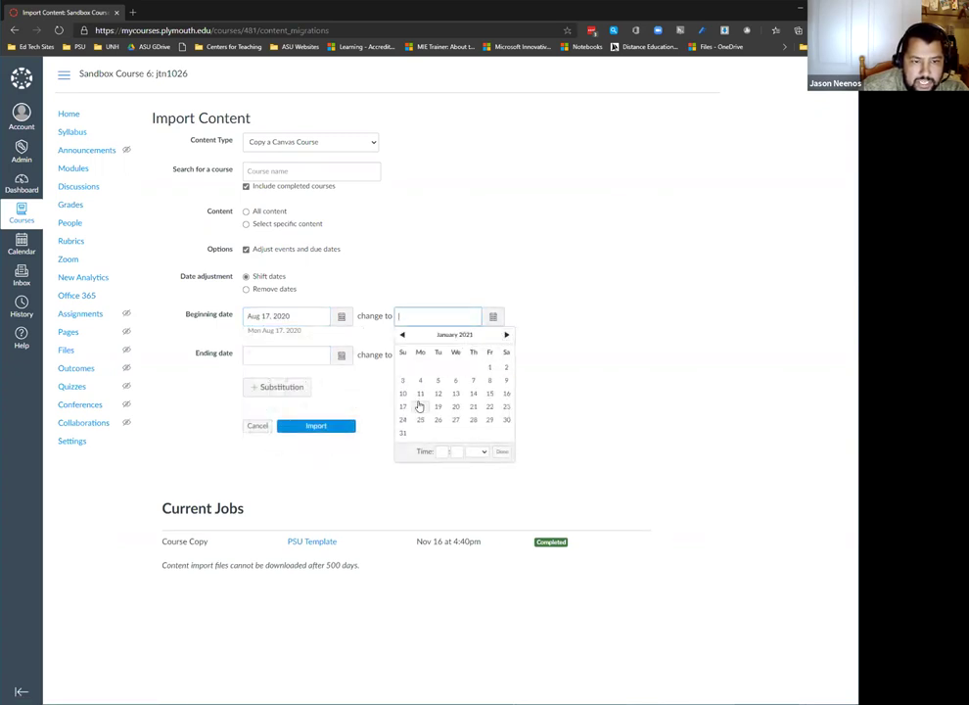
click(420, 419)
click(348, 356)
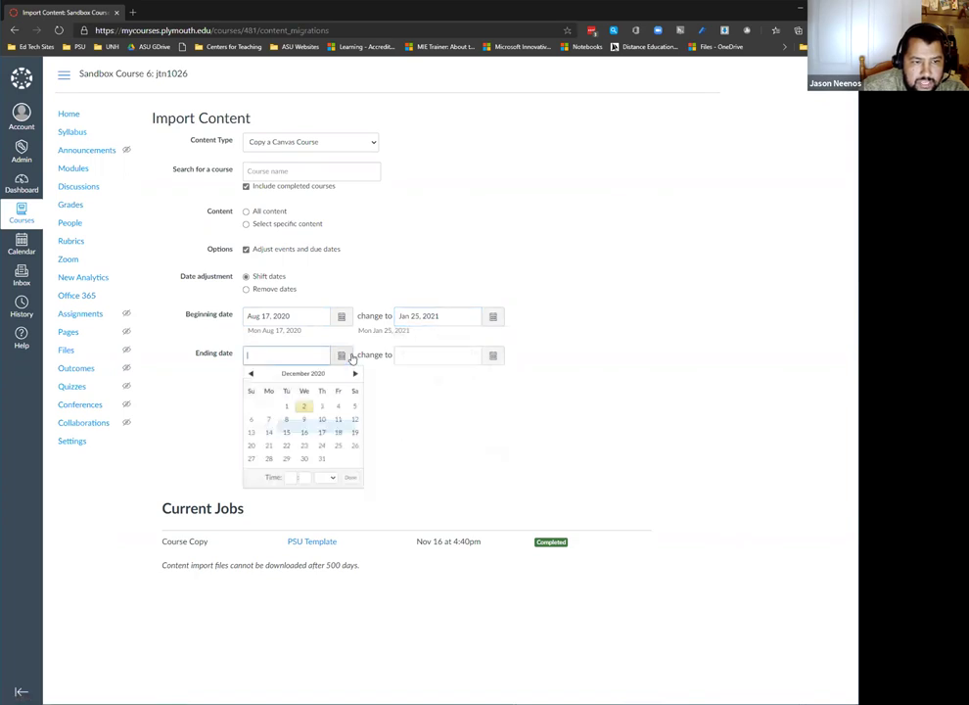
click(249, 373)
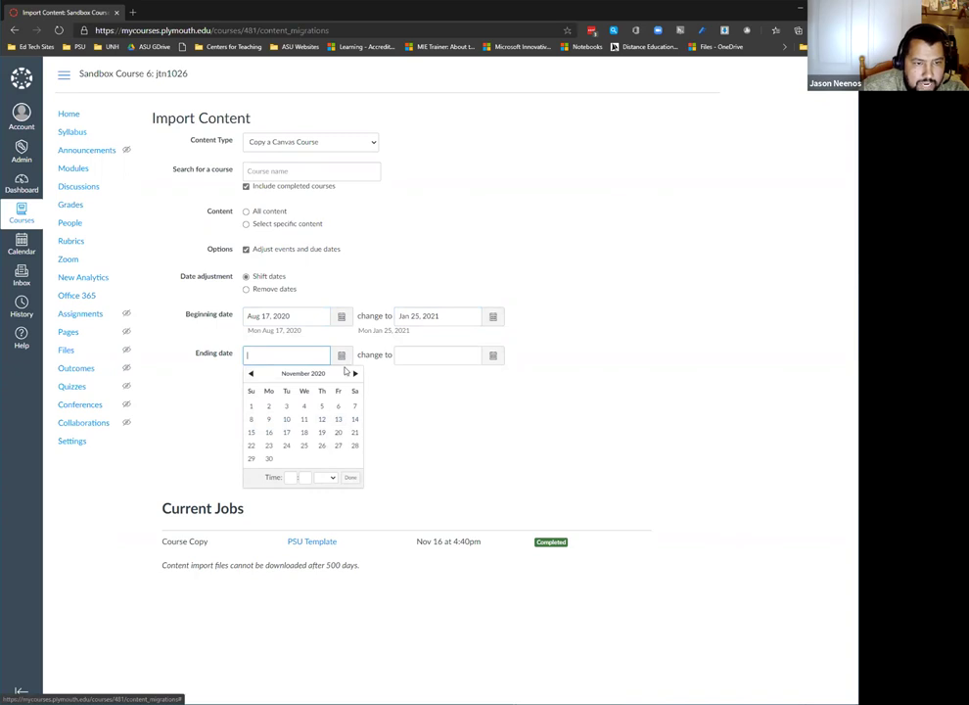
click(355, 373)
click(338, 405)
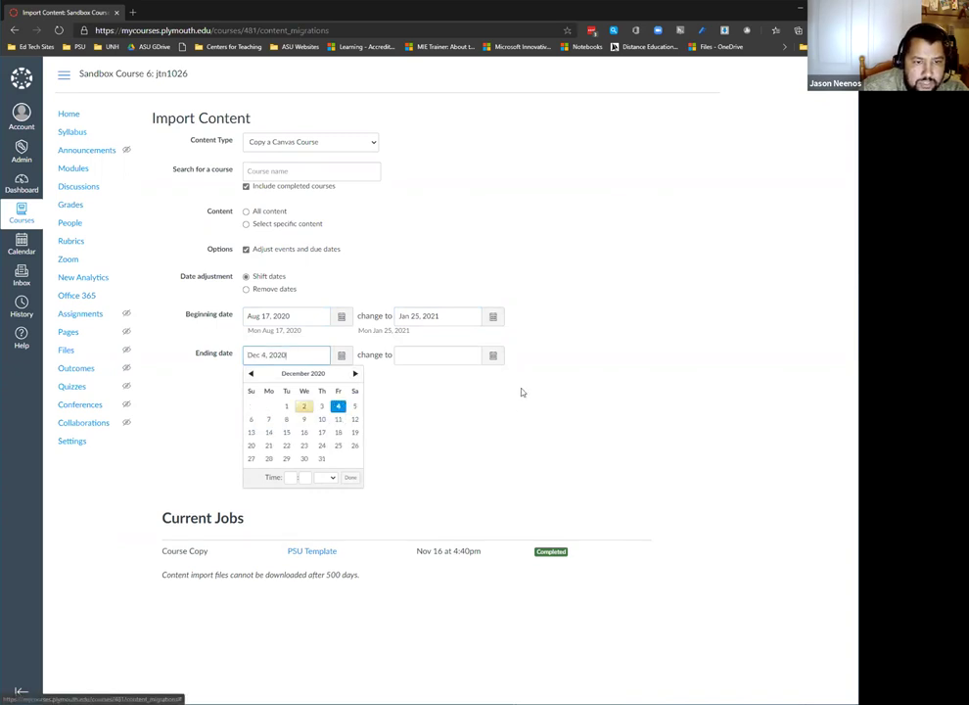
Set the import's new ending date to May 7, 2021 and cancel the import
click(492, 354)
click(506, 374)
click(506, 374)
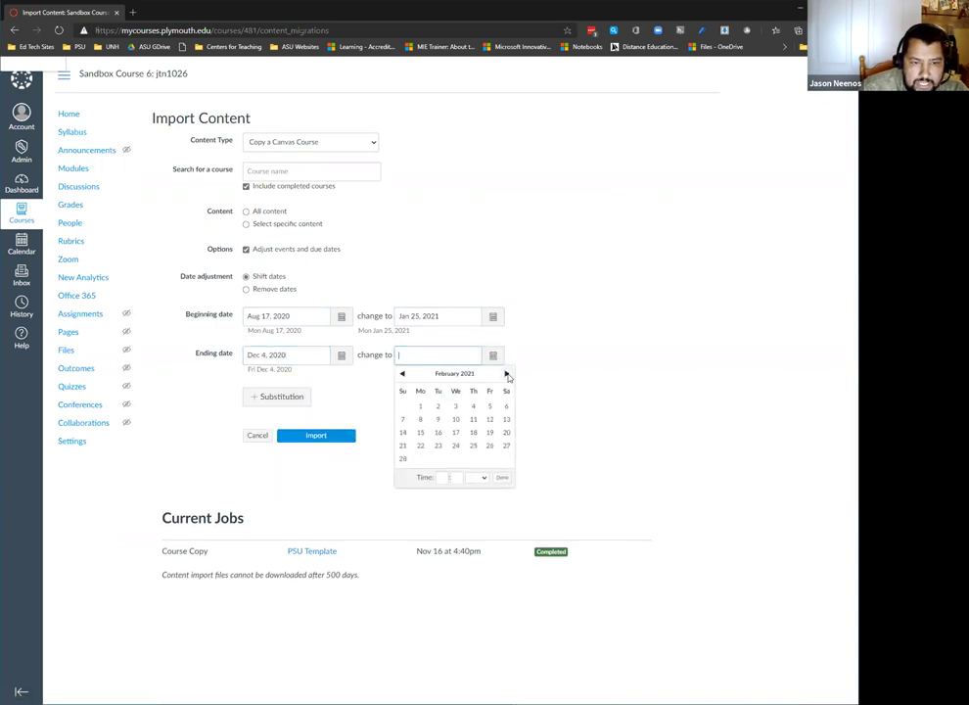
click(506, 374)
click(506, 374)
click(506, 374)
click(492, 418)
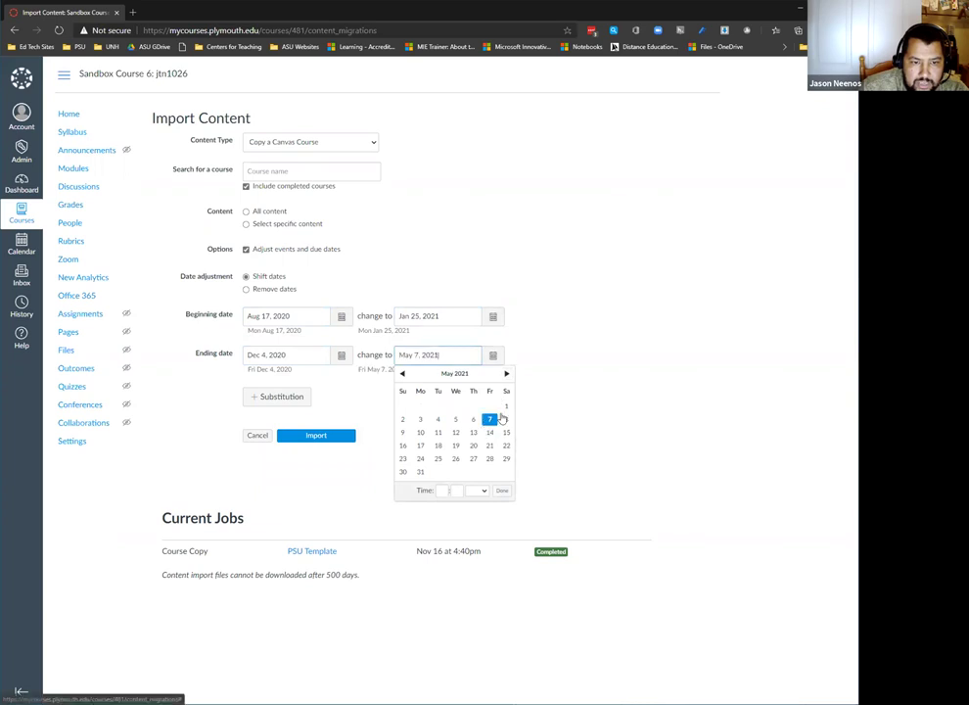
click(633, 384)
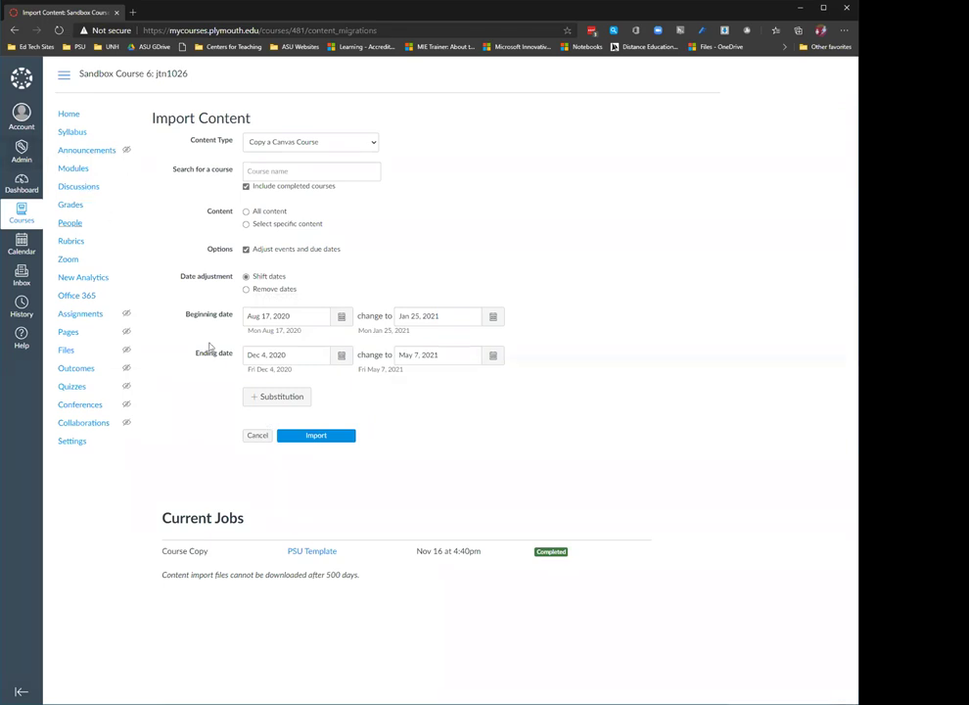
click(257, 435)
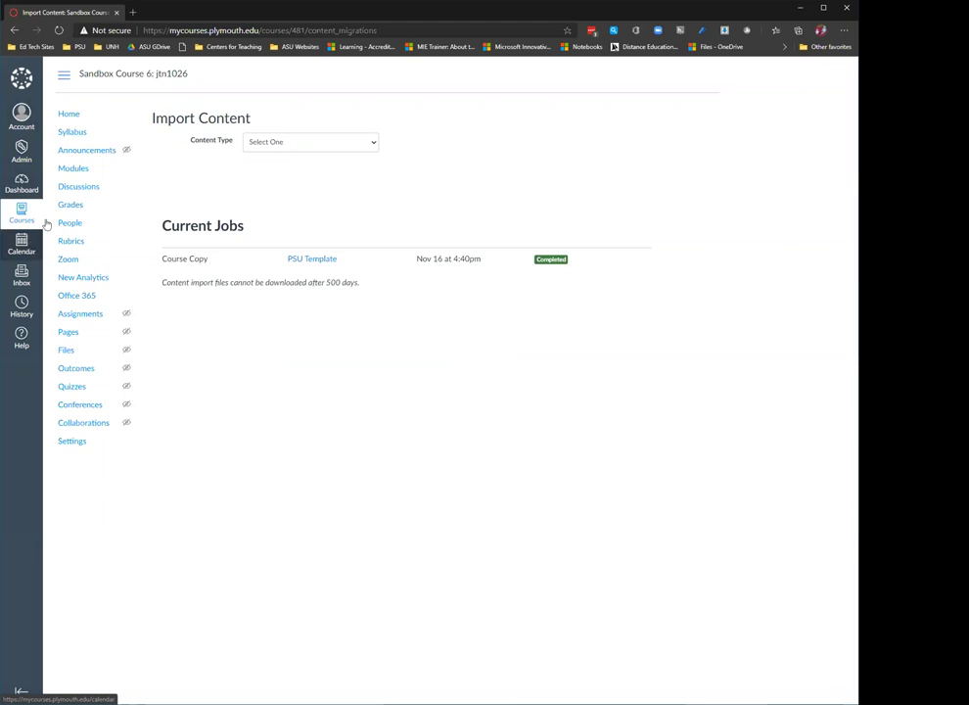
Add the Module 1 Introduction page to the student to-do with the date Dec 4 11:59pm and save the page
click(99, 174)
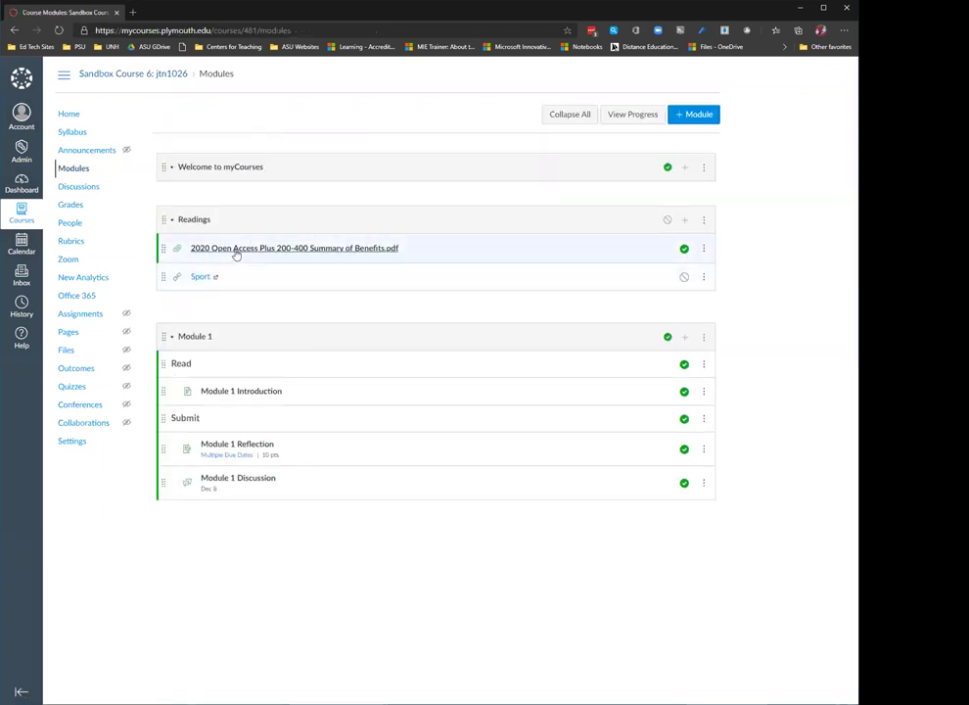
click(241, 391)
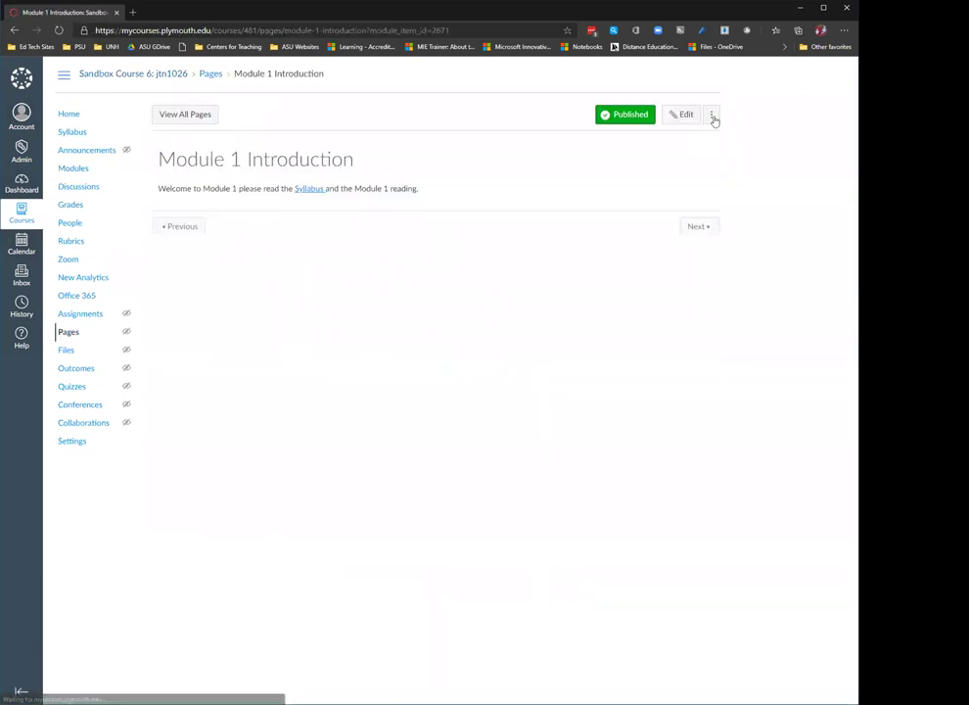
click(713, 117)
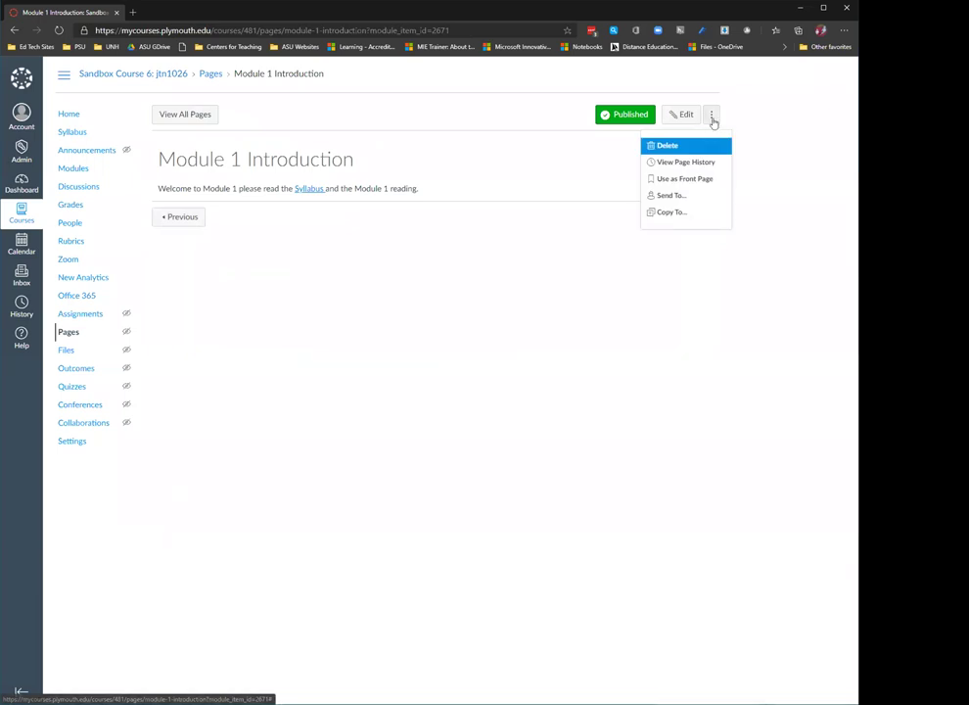
click(686, 117)
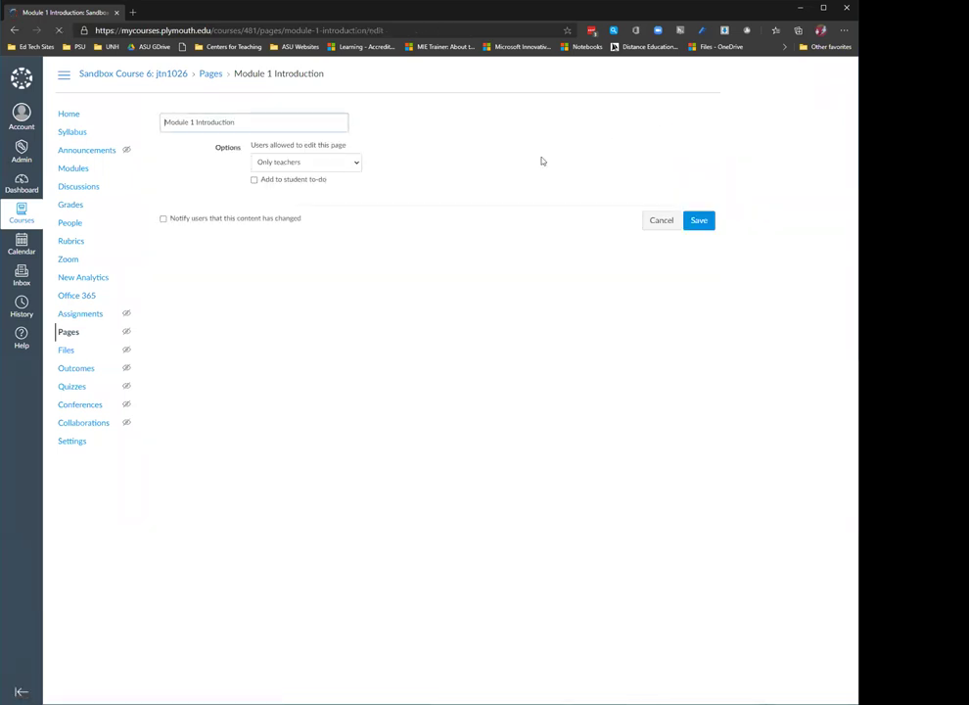
click(254, 414)
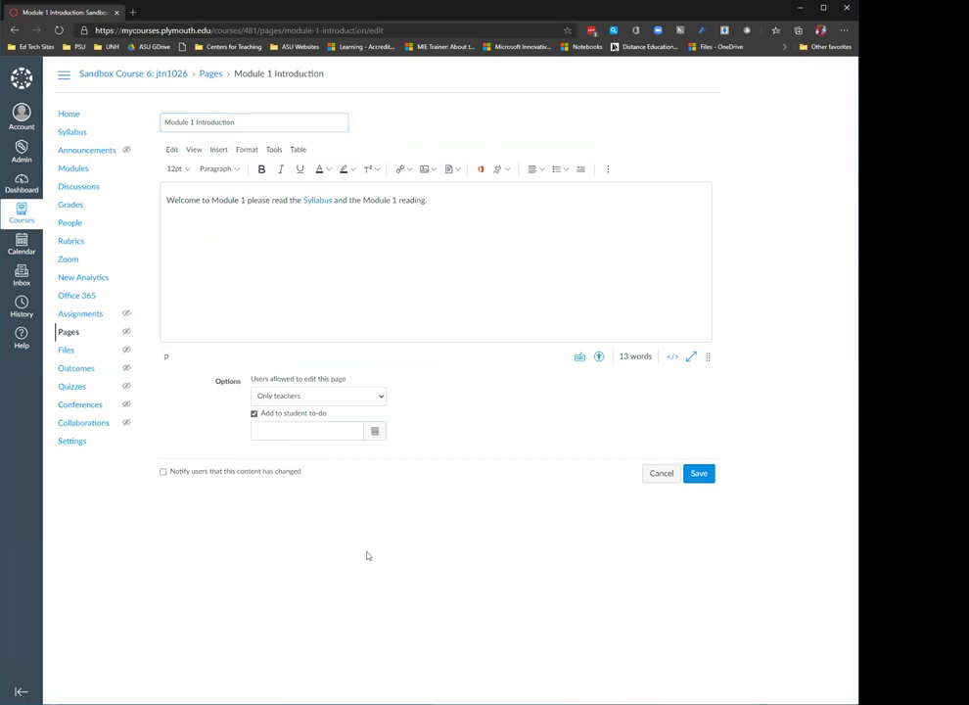
click(374, 431)
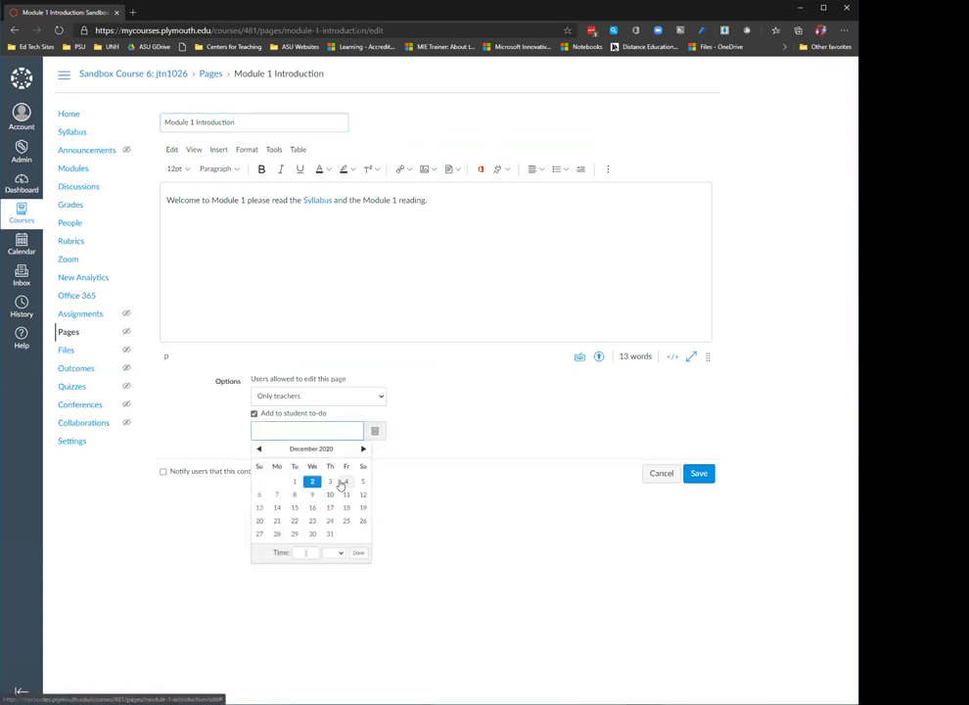
click(345, 481)
click(526, 466)
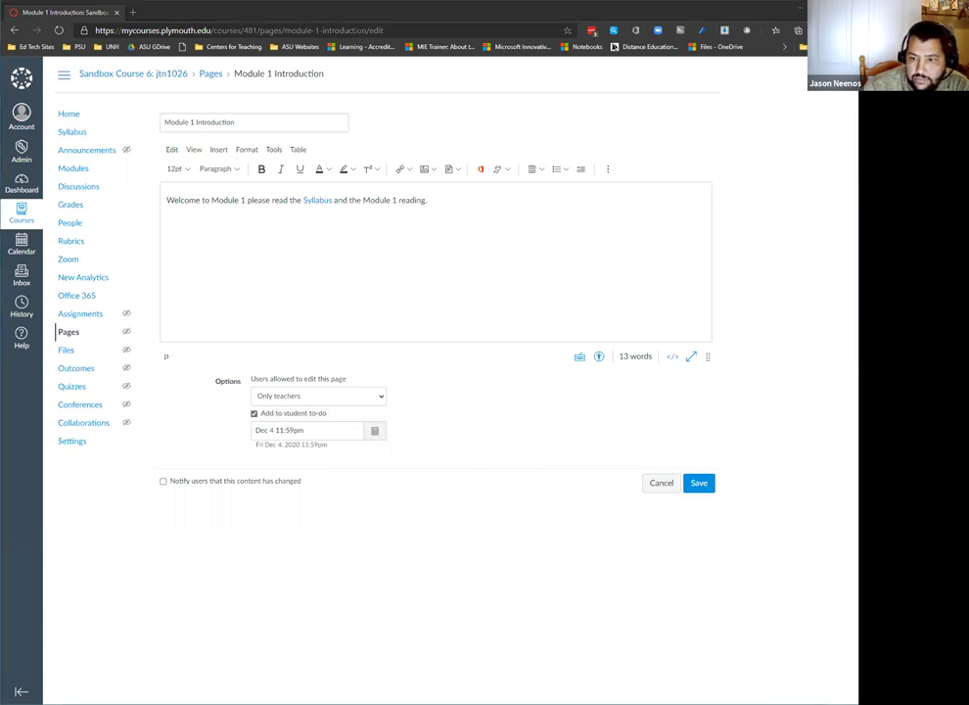
click(698, 483)
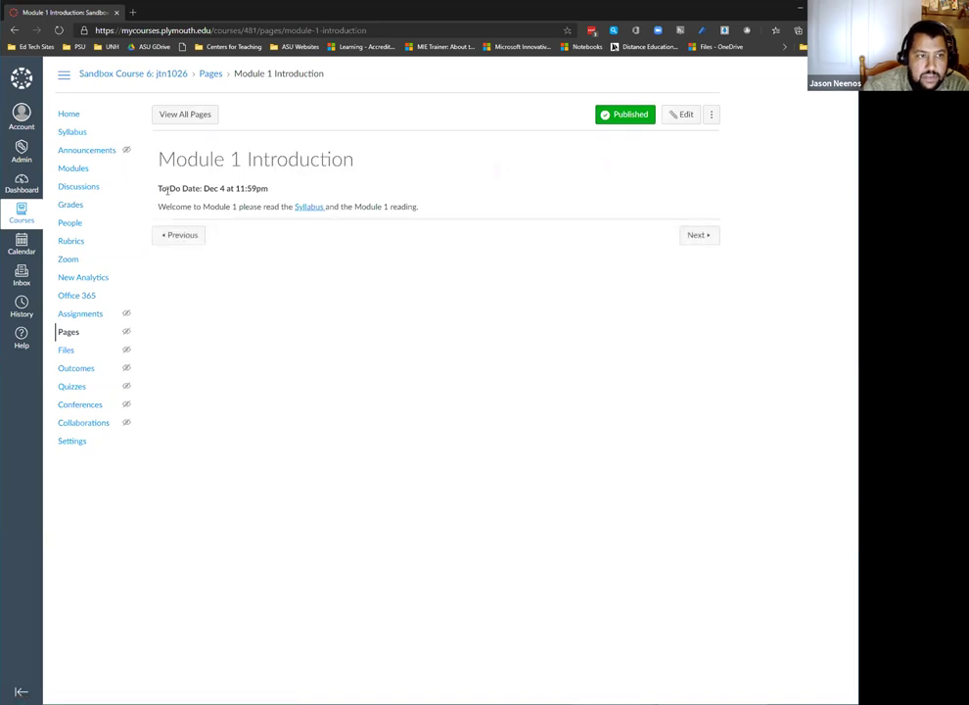
Check the to-do date on the Module 1 Introduction page and its entry in the syllabus course summary
drag(158, 188, 288, 188)
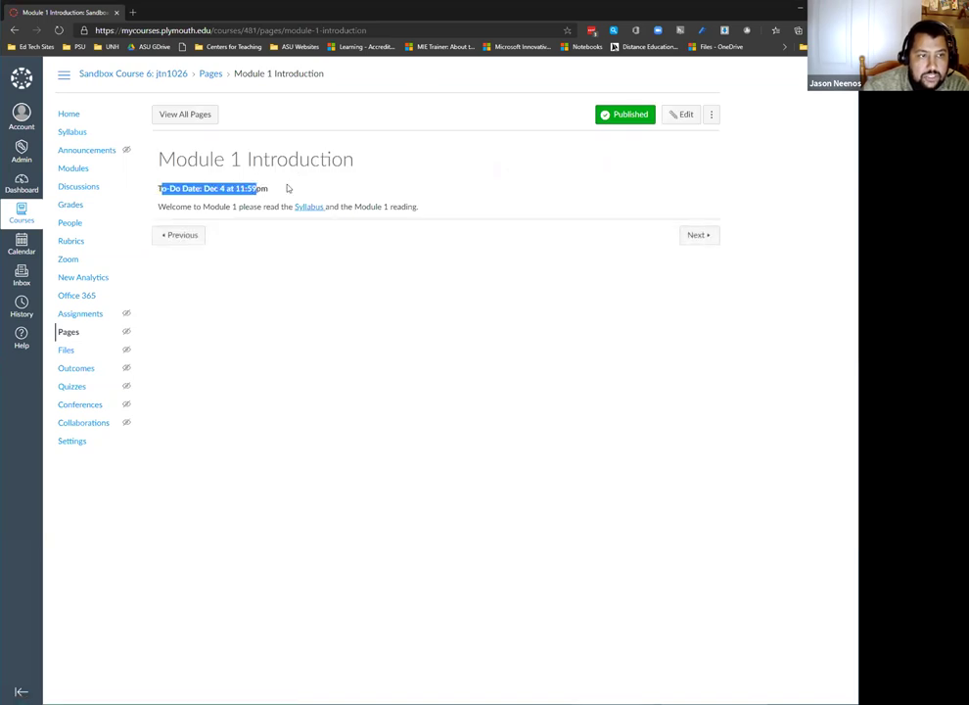
right_click(71, 119)
click(537, 352)
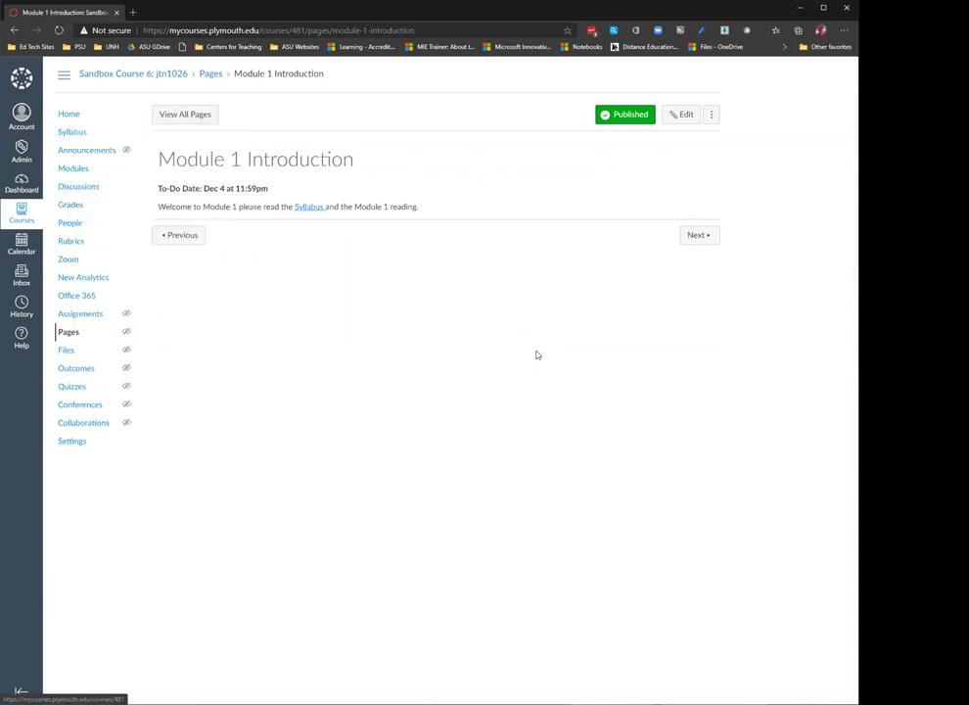
click(71, 119)
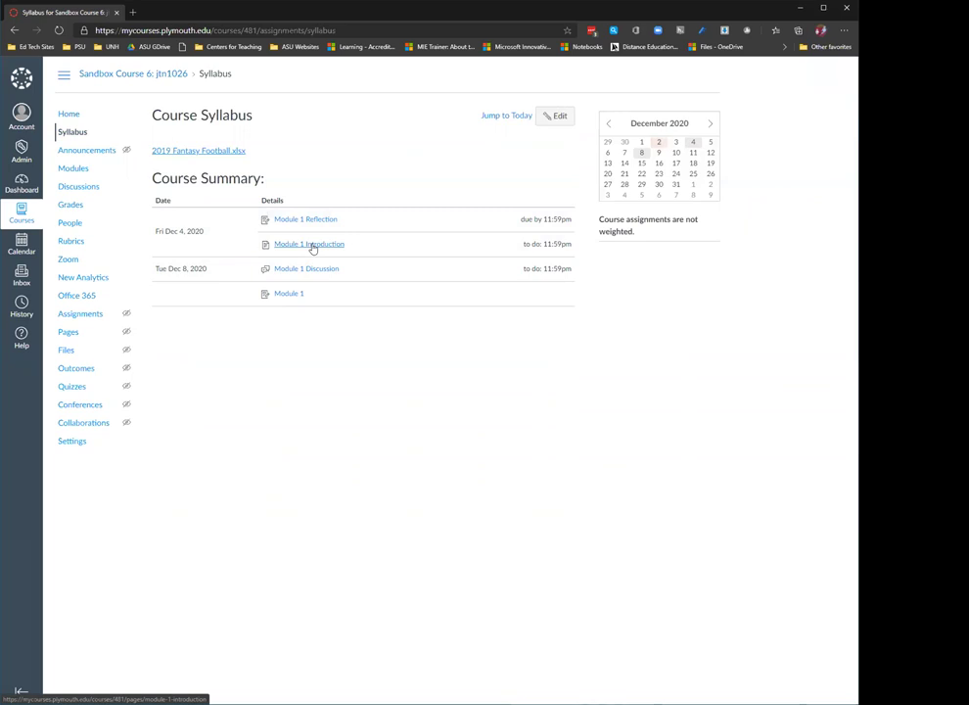
Start a Copy a Canvas Course import from the course settings, set its date adjustment to Remove dates, and cancel it
click(86, 442)
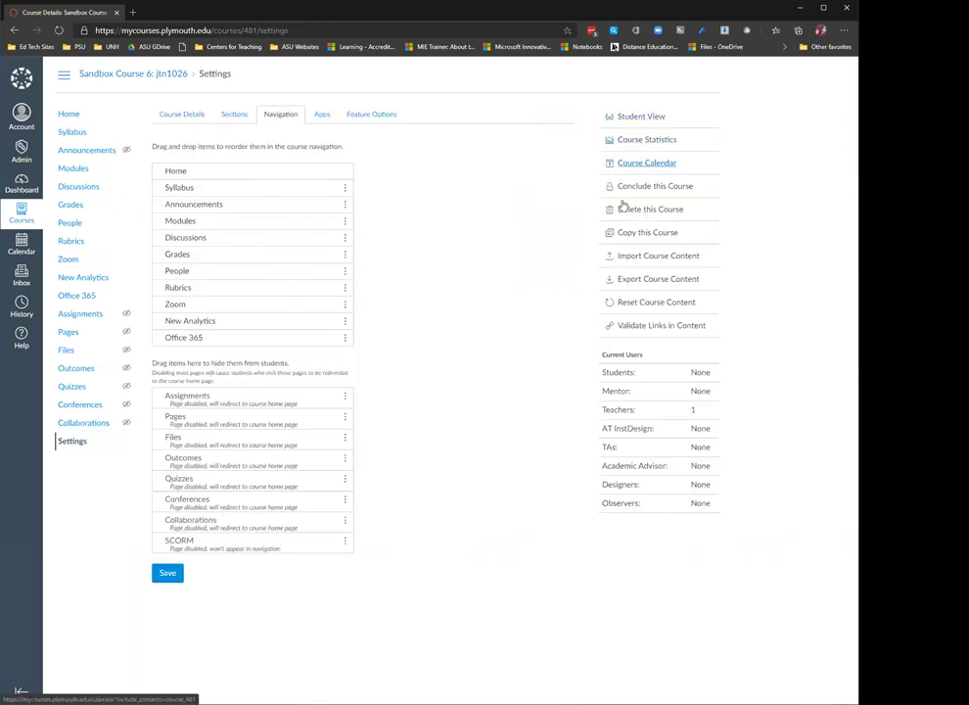
click(627, 255)
click(359, 141)
click(354, 168)
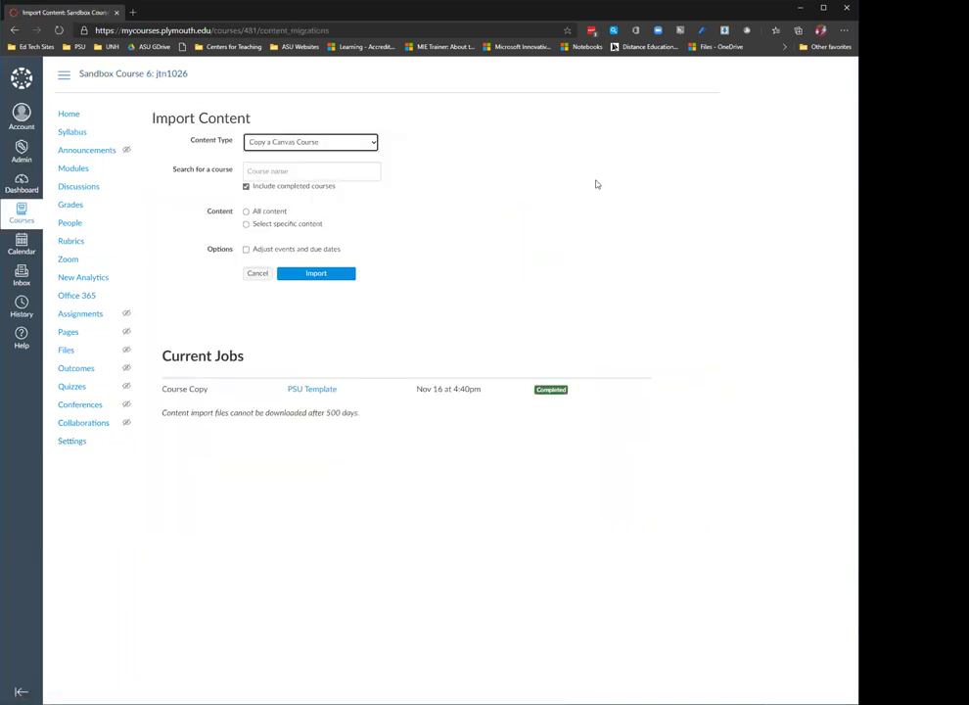
click(318, 251)
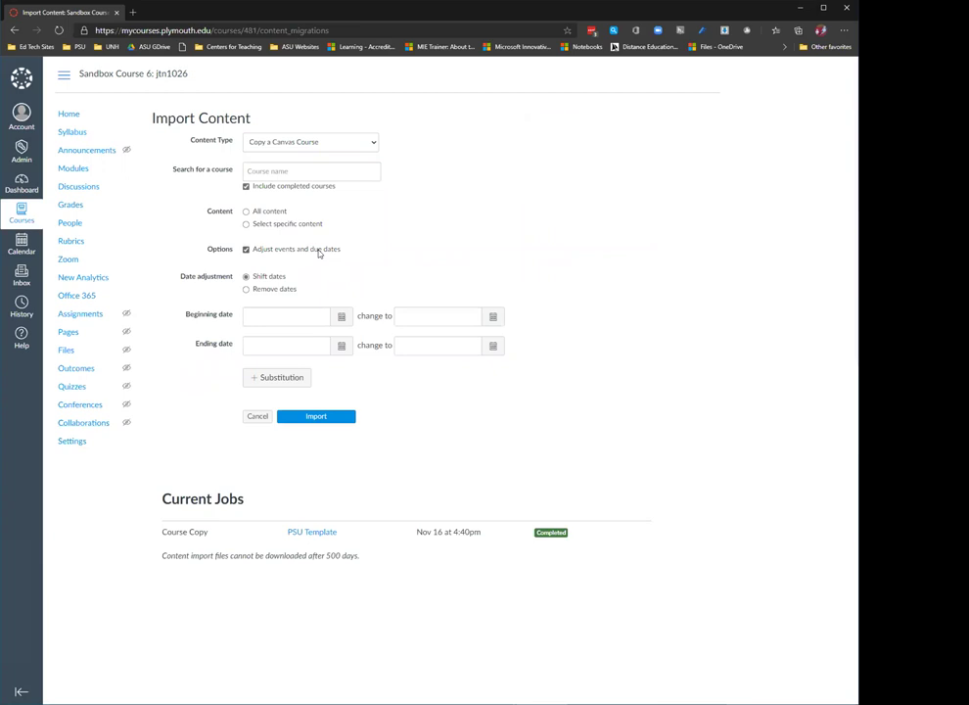
click(279, 289)
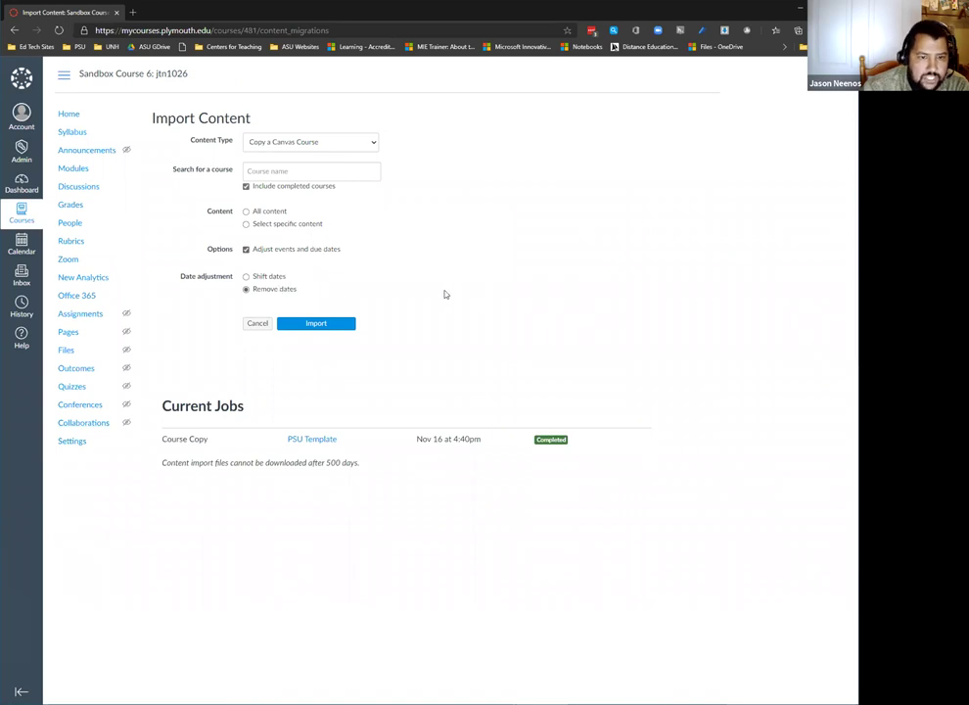
click(256, 324)
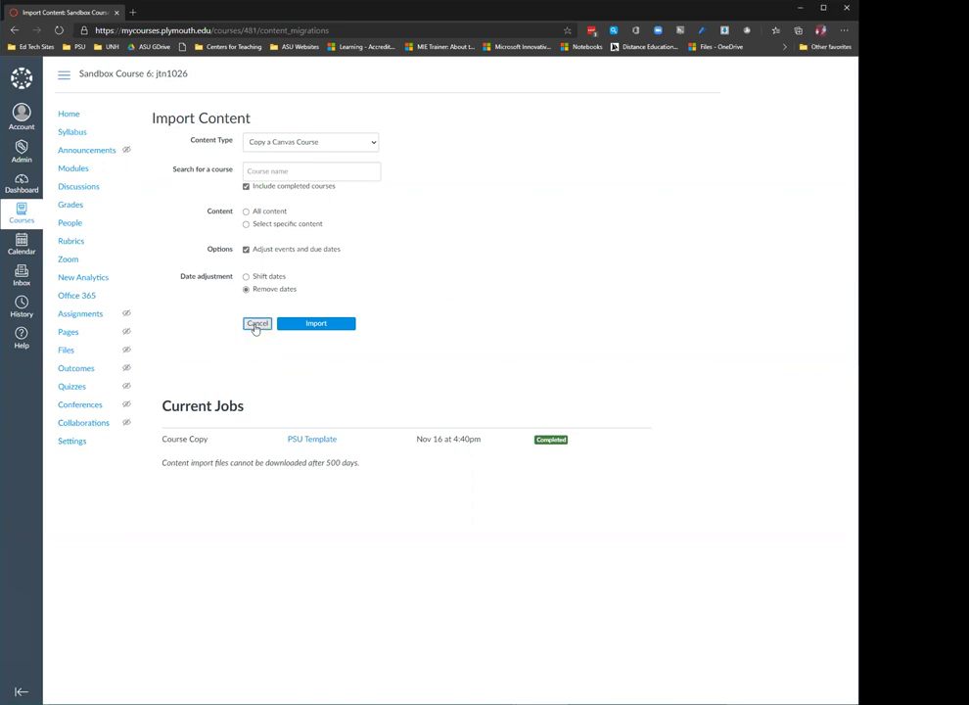
Choose Copy a Canvas Course again, enable adjusting events and due dates with Remove dates, and cancel the import
click(329, 144)
click(318, 164)
click(261, 249)
click(261, 249)
click(261, 249)
click(266, 291)
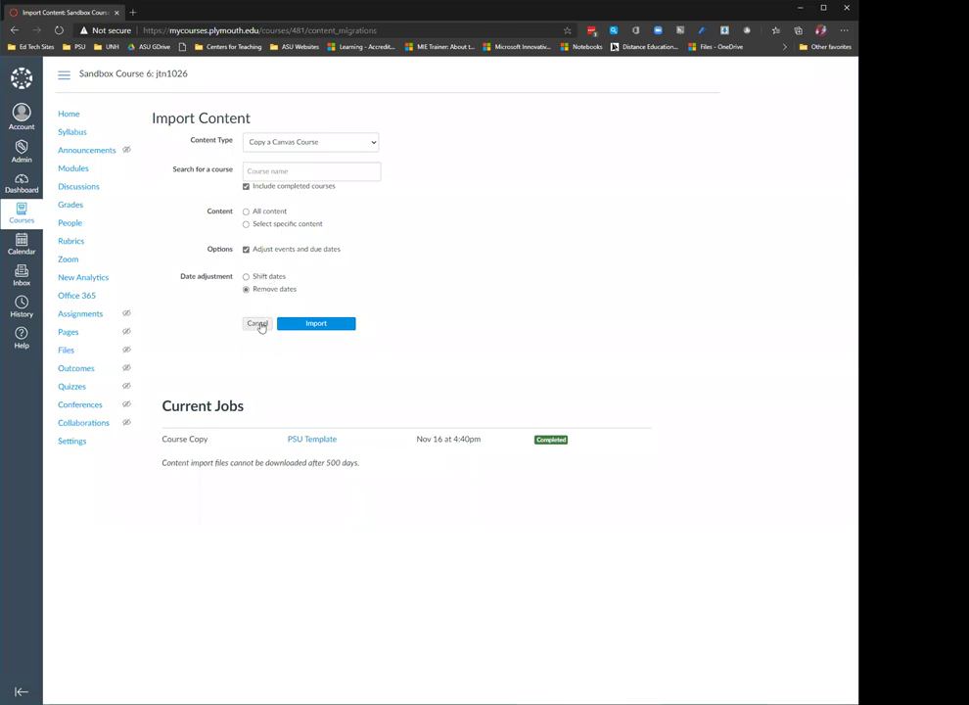
click(259, 324)
Publish the Readings module and its Sport link in the course modules
click(94, 170)
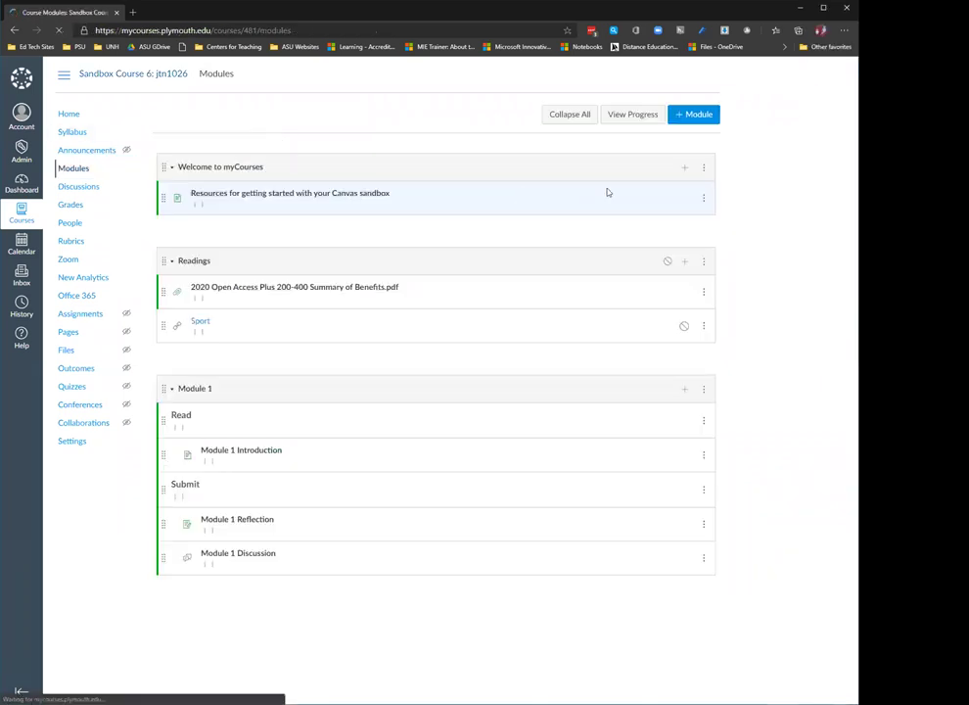
click(666, 221)
click(683, 276)
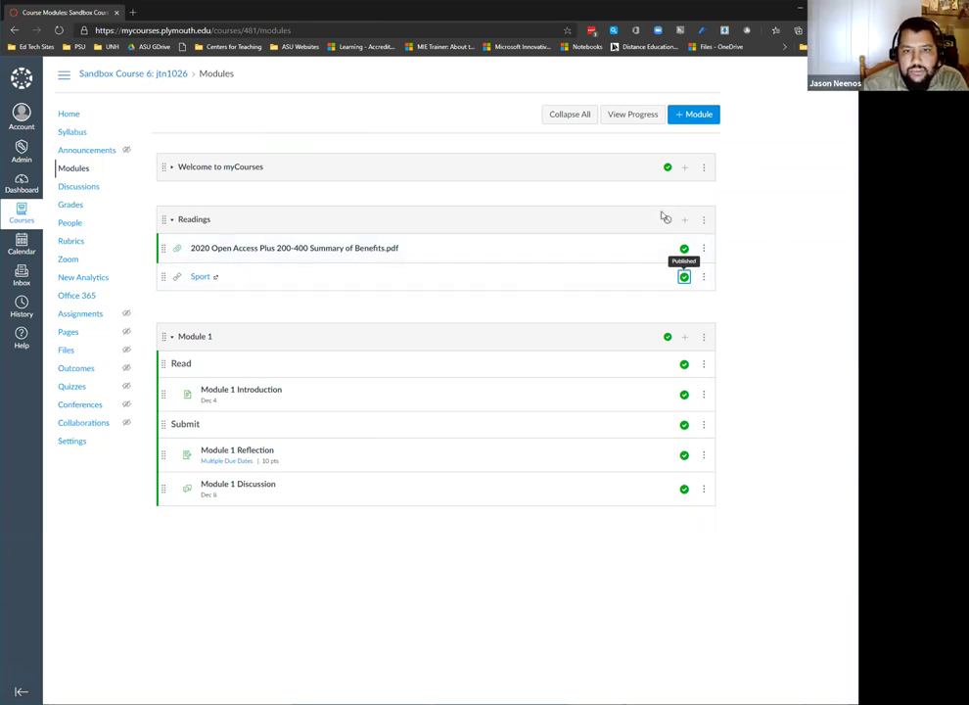
Unpublish Module 1 and publish it again
click(667, 336)
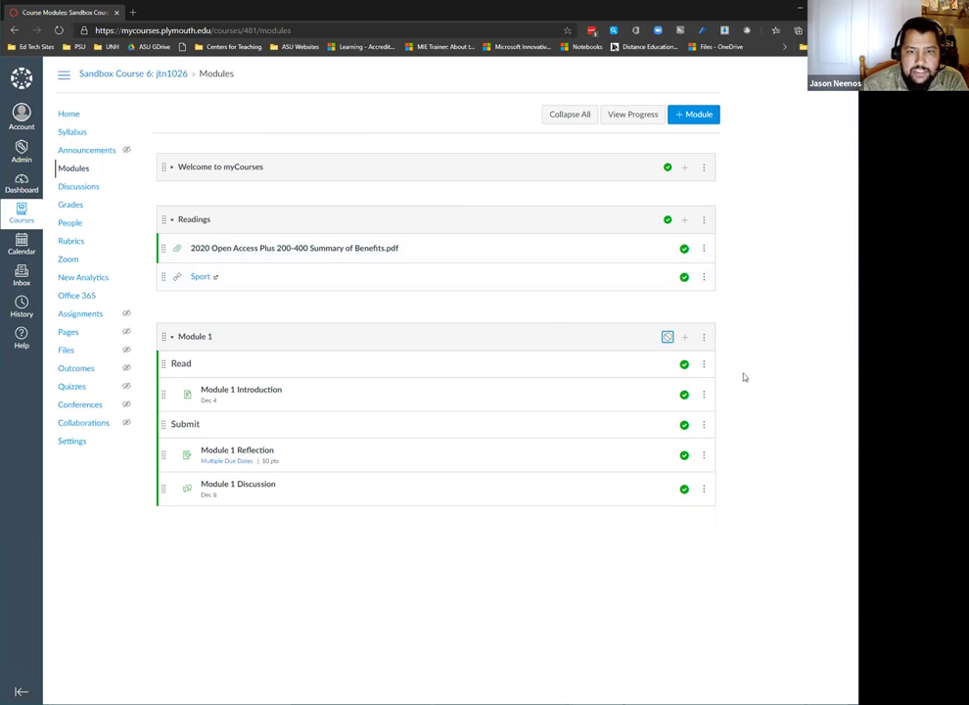
click(669, 337)
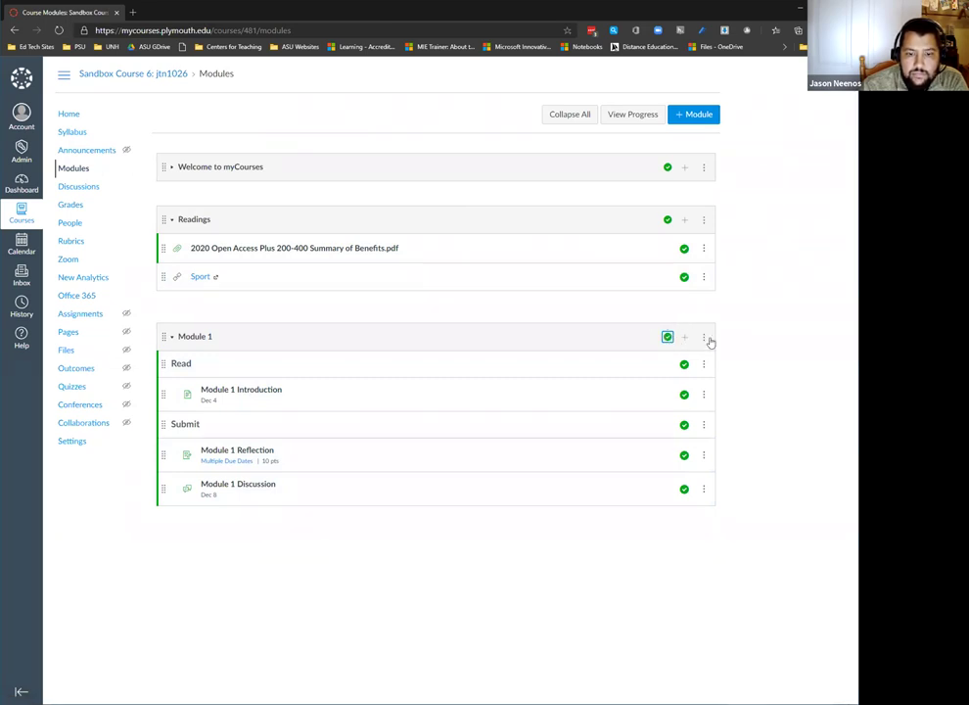
Lock Module 1 until December 4, 2020 in its module settings and update the module
click(706, 339)
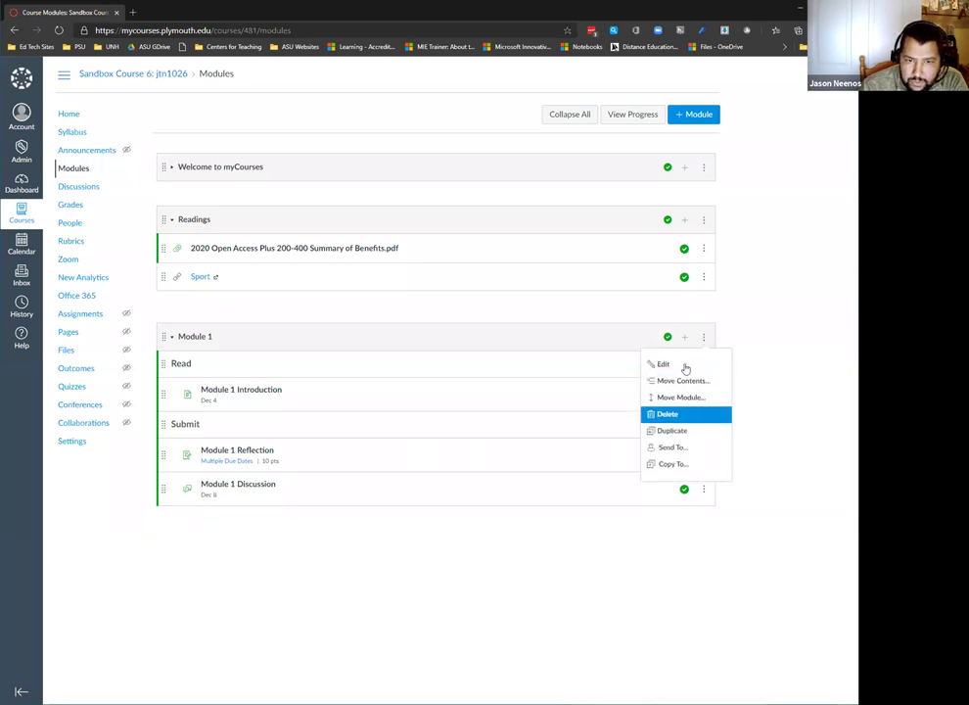
click(684, 366)
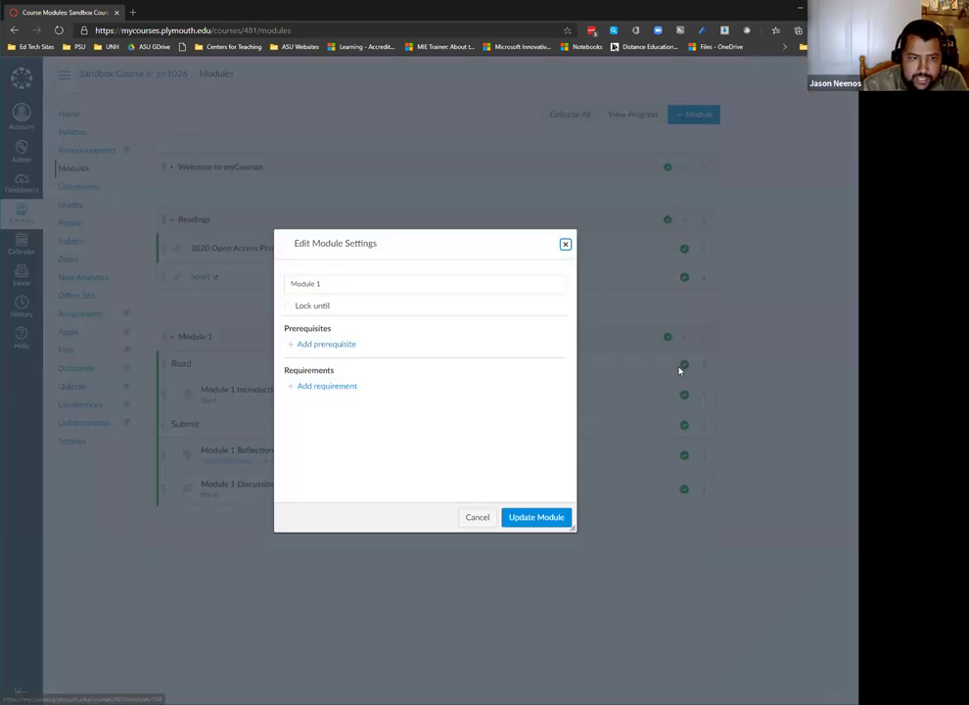
click(314, 306)
click(408, 324)
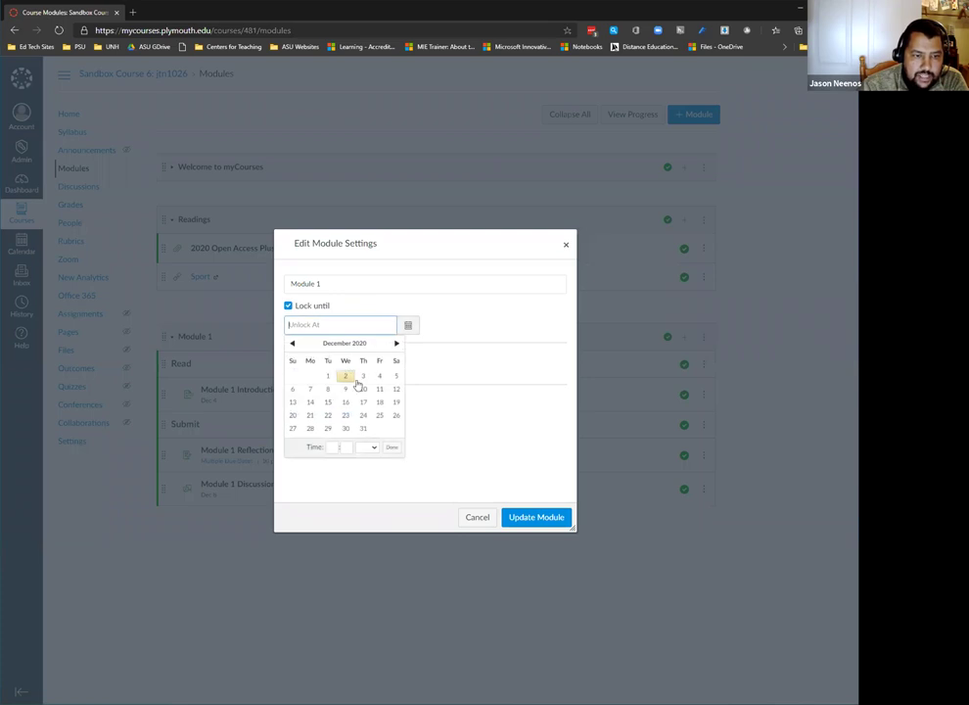
click(380, 375)
click(537, 519)
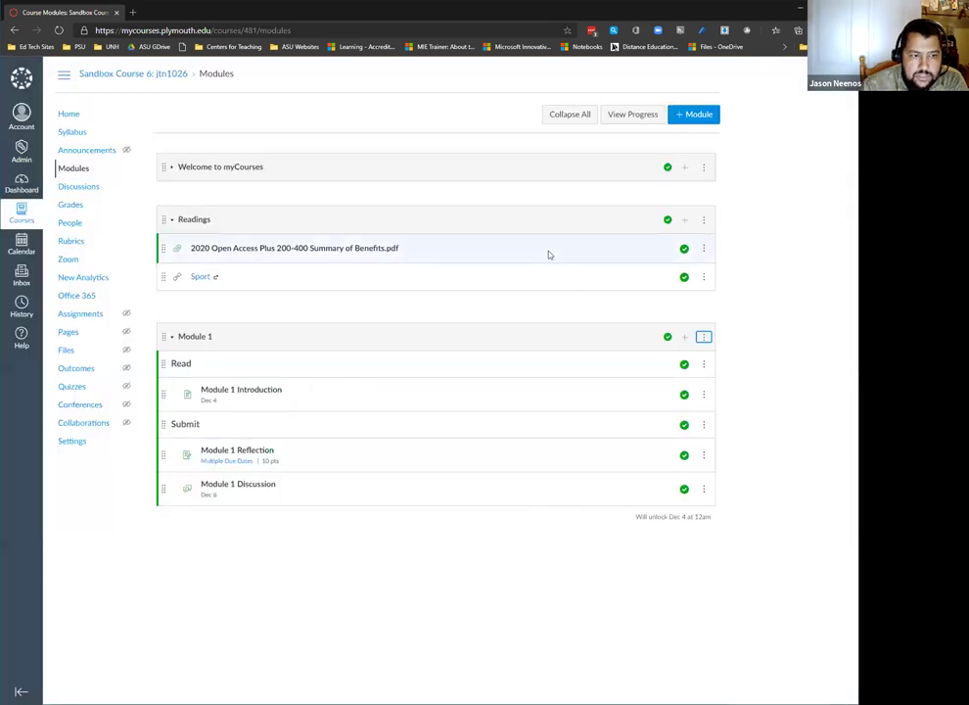
Check Module 1's lock in Student View by opening its Module 1 Introduction page, and leave Student View
click(75, 441)
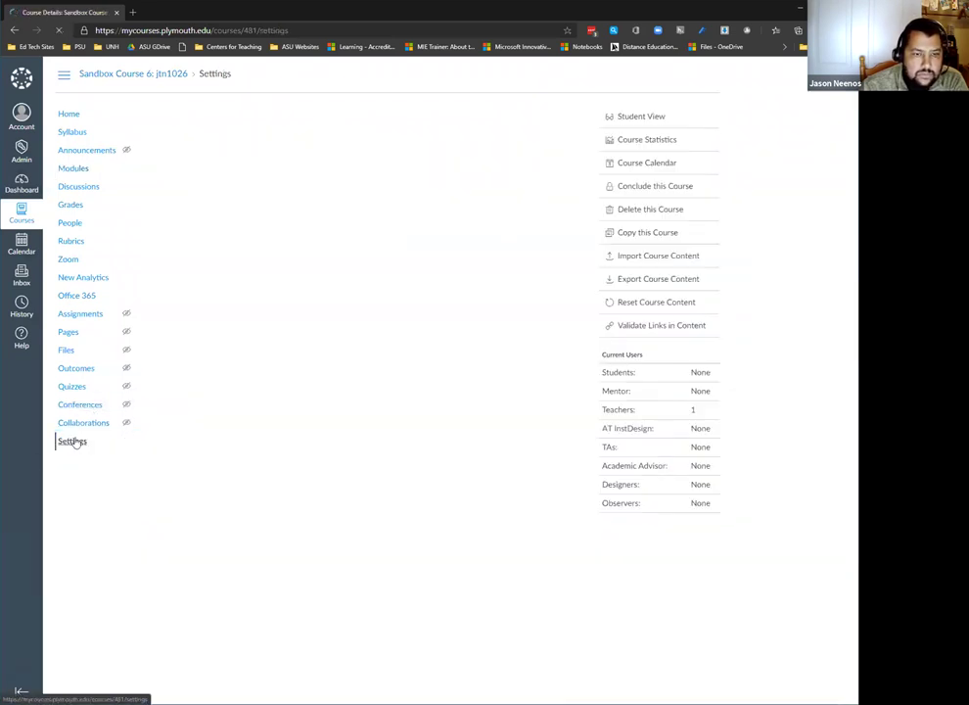
click(629, 118)
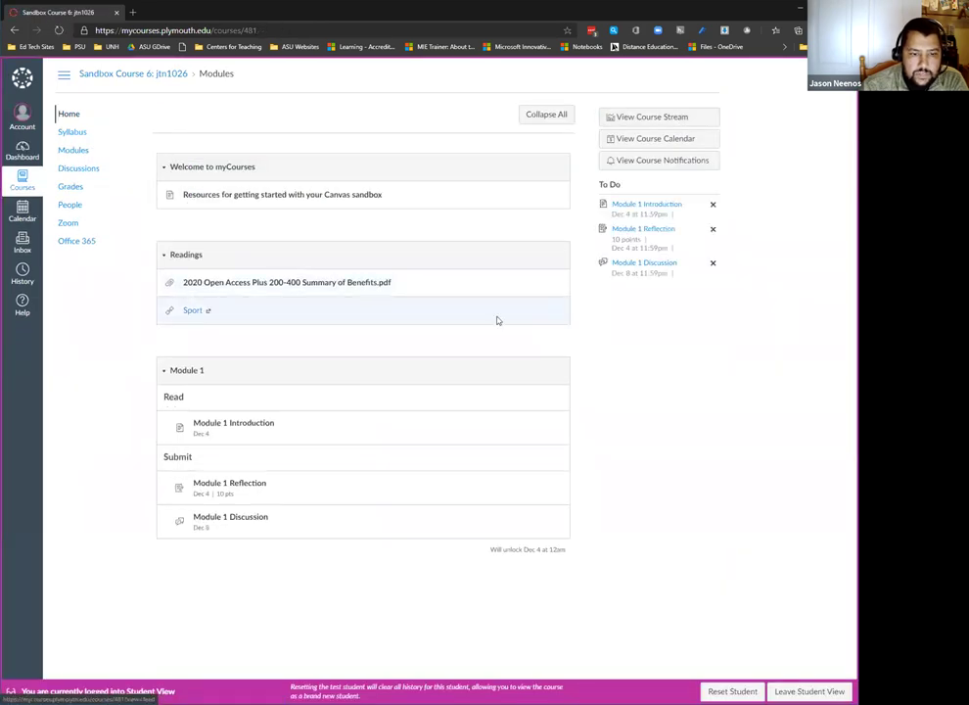
drag(491, 549, 560, 558)
click(519, 549)
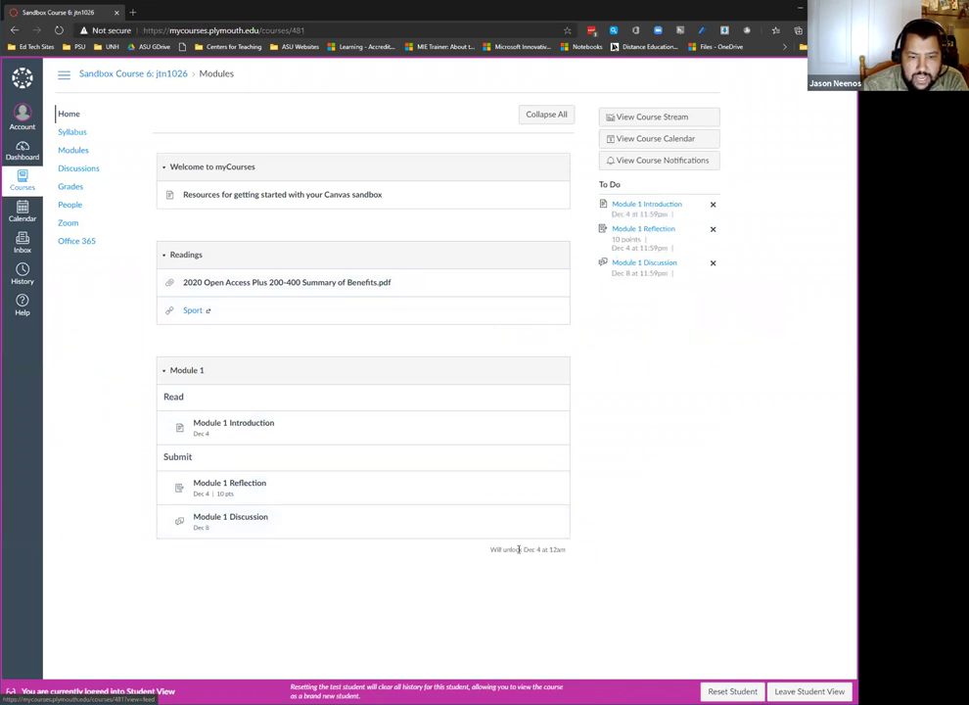
click(206, 427)
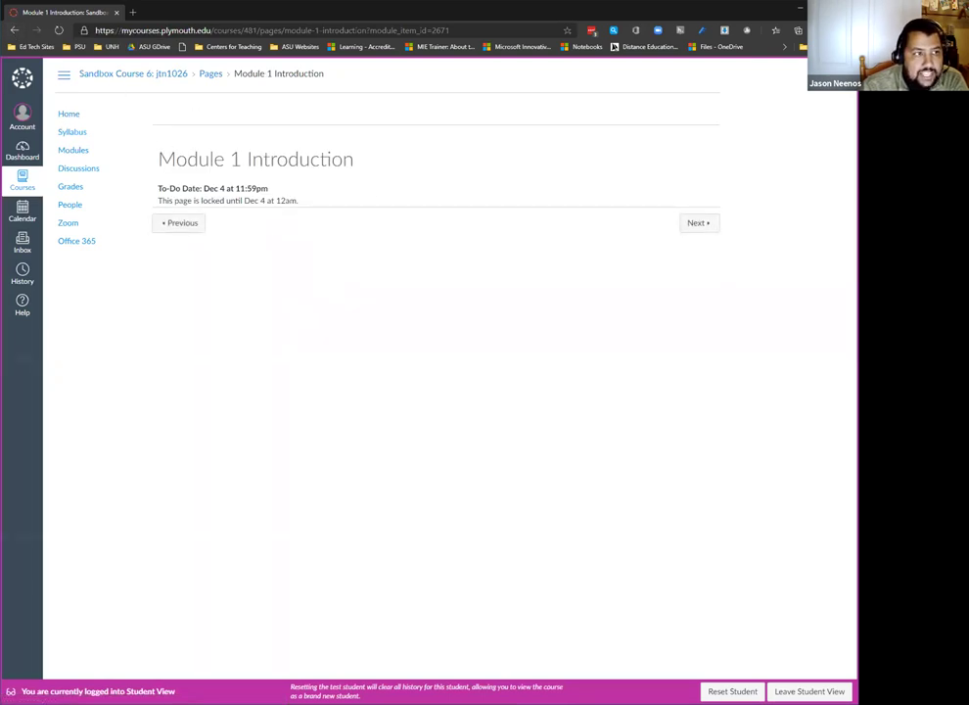
click(15, 31)
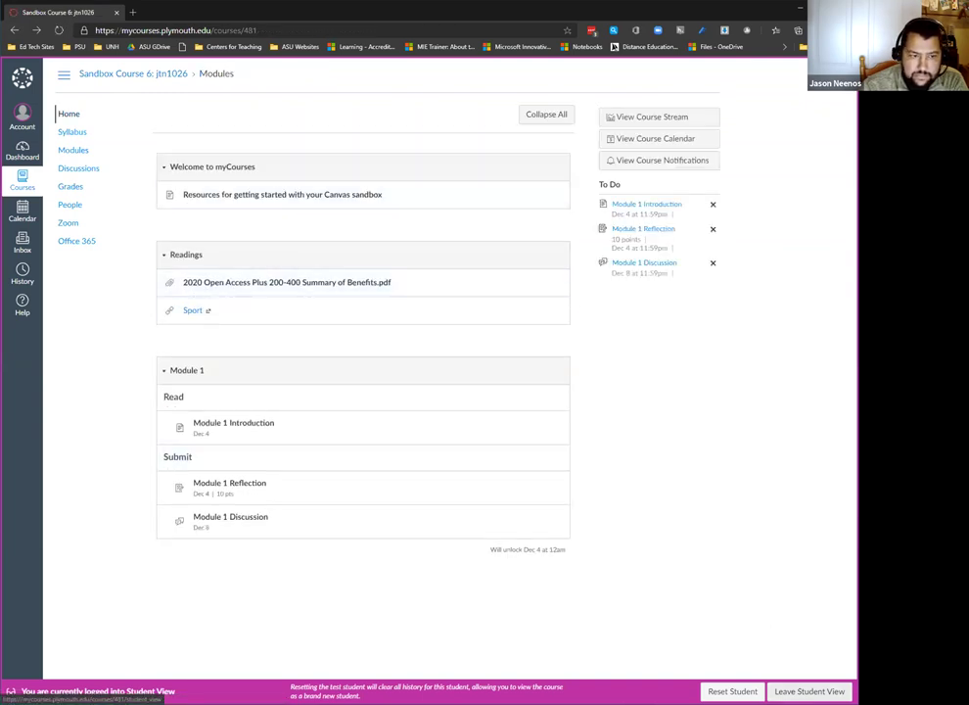
click(808, 691)
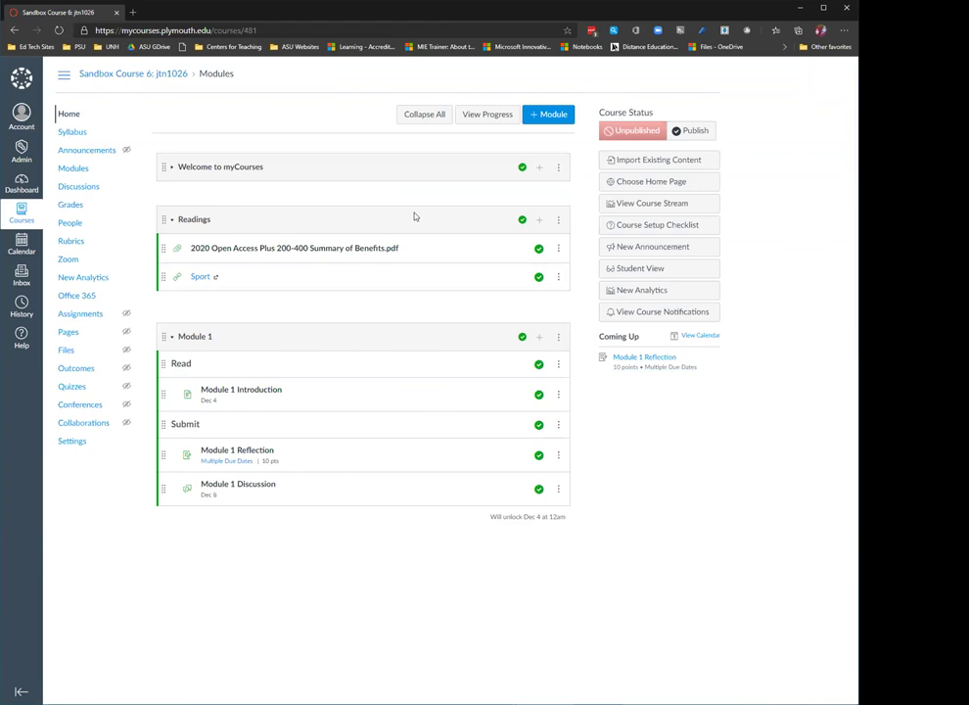
Open the course gradebook and try to display the Total column as points, cancelling the change
click(69, 205)
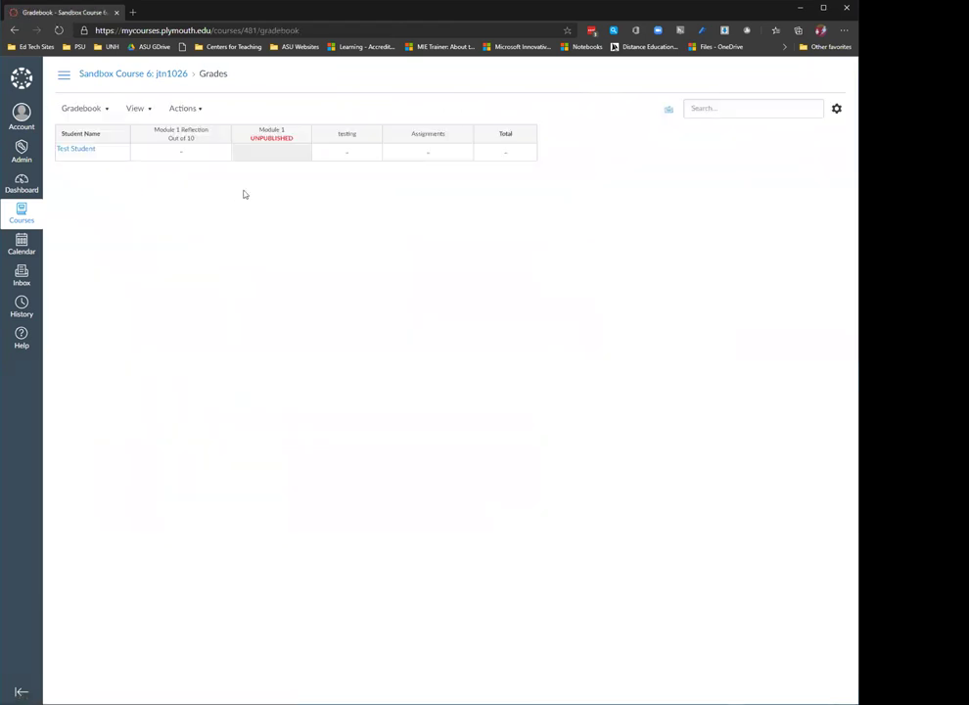
click(462, 135)
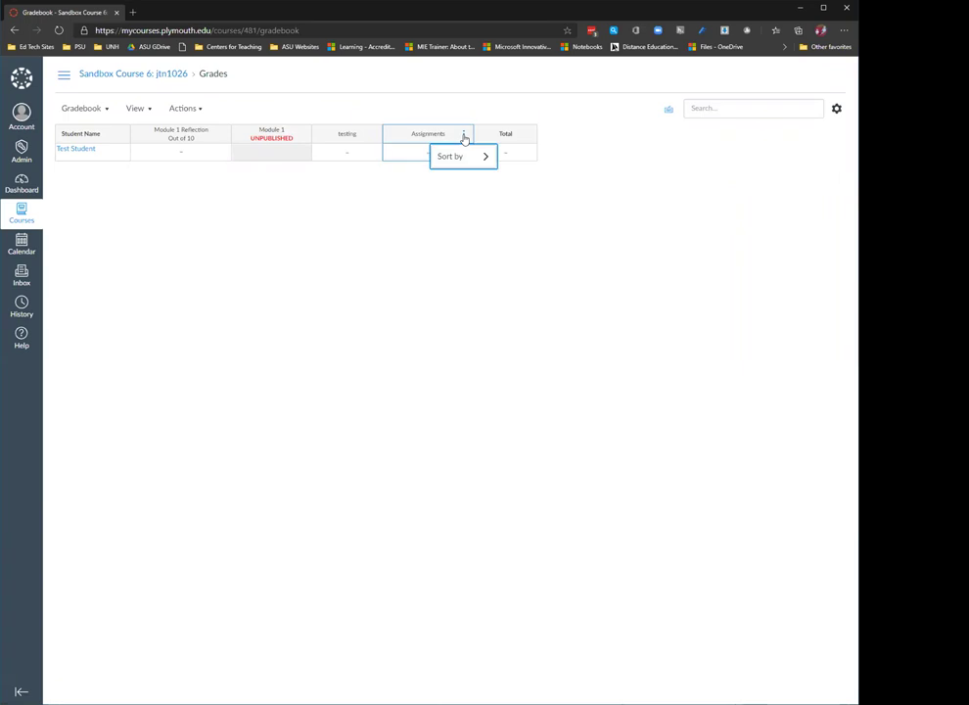
click(524, 135)
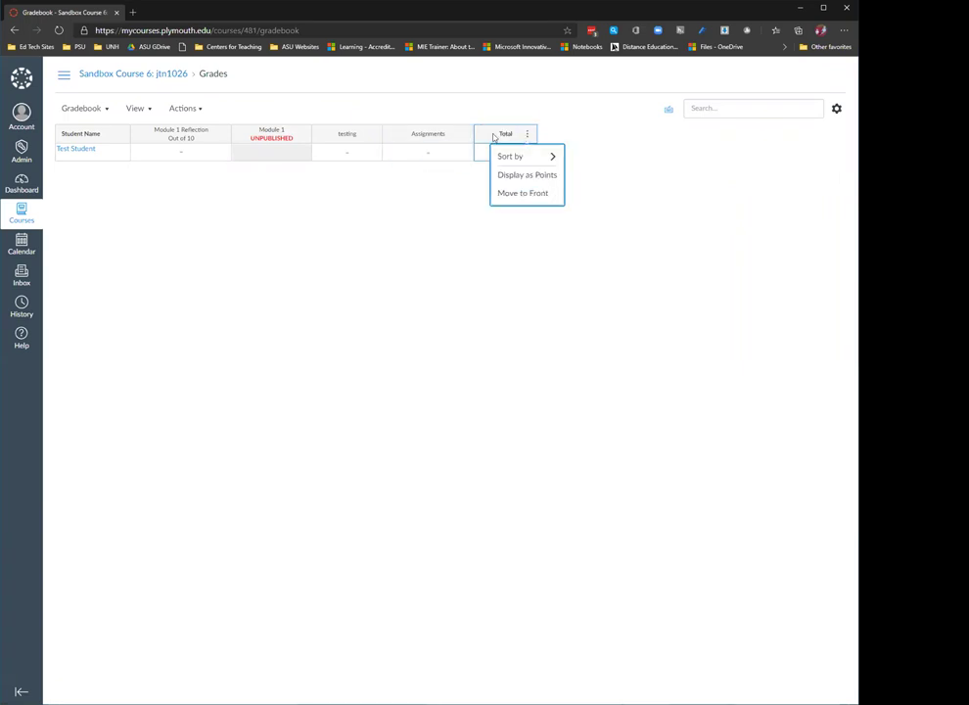
click(464, 134)
click(526, 134)
click(531, 178)
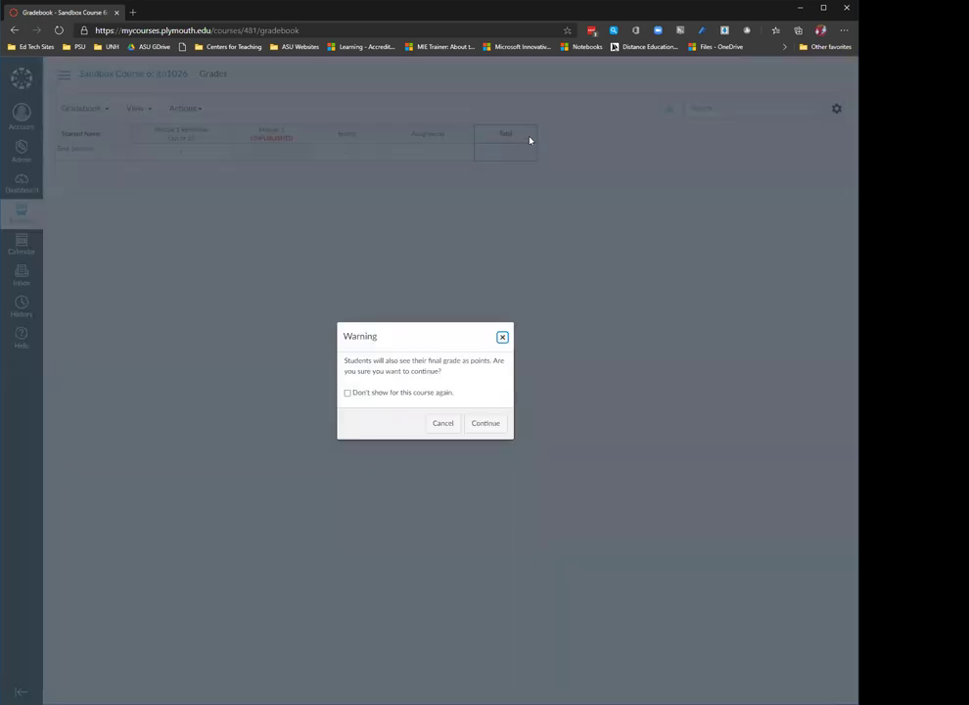
click(443, 432)
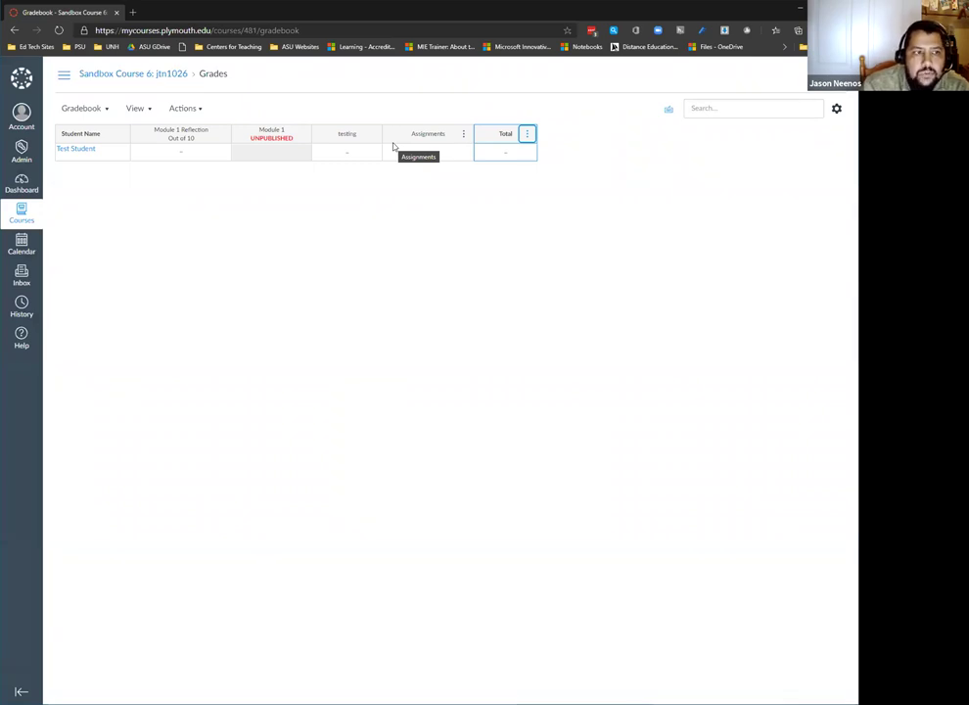
Examine the gradebook's view and action options, the testing and Assignments column options, and the late policy settings without changing them
click(186, 108)
click(149, 108)
click(80, 116)
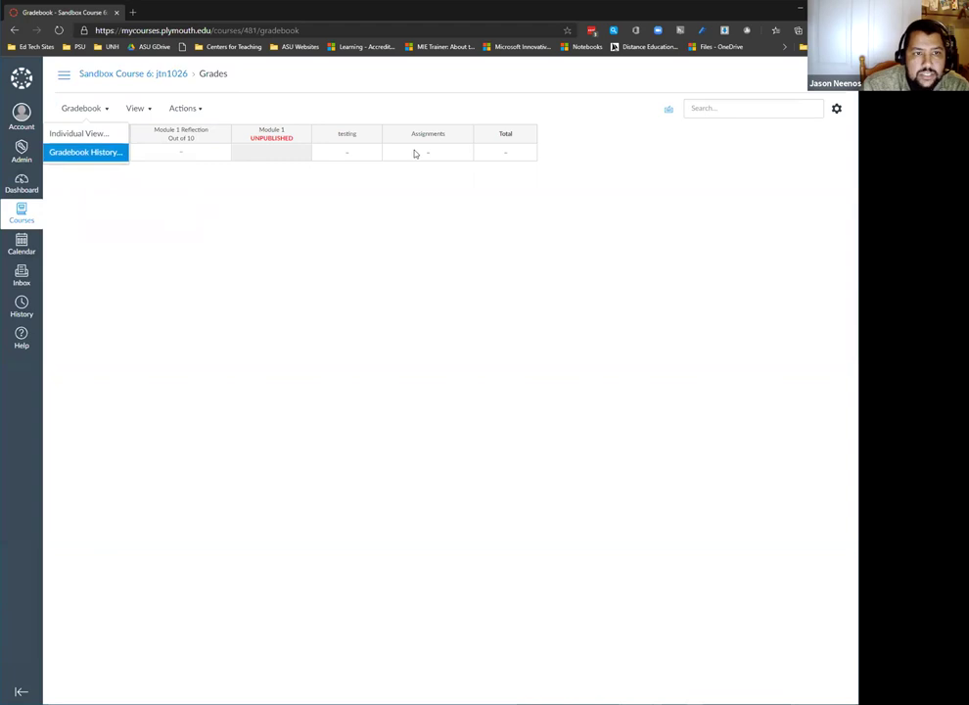
click(372, 134)
mouse_move(379, 158)
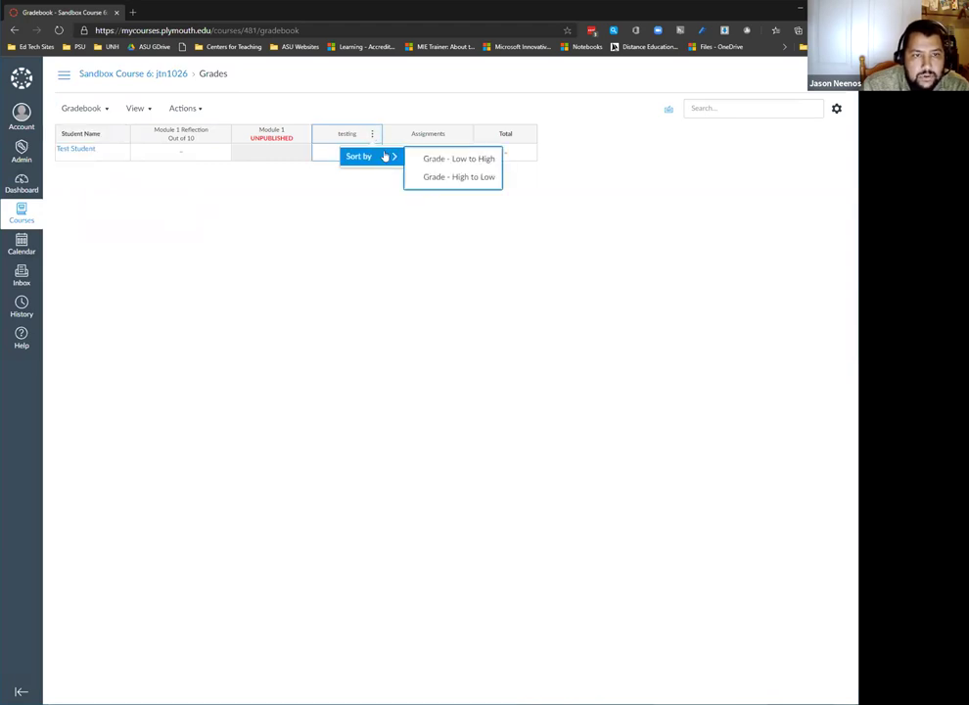
click(464, 133)
click(834, 107)
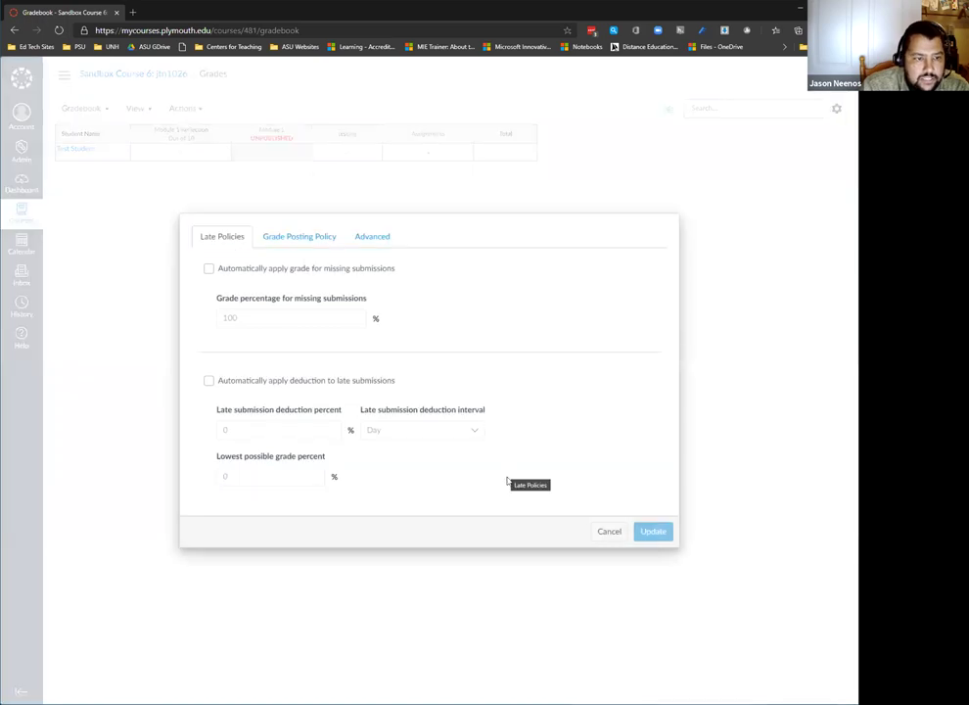
click(607, 532)
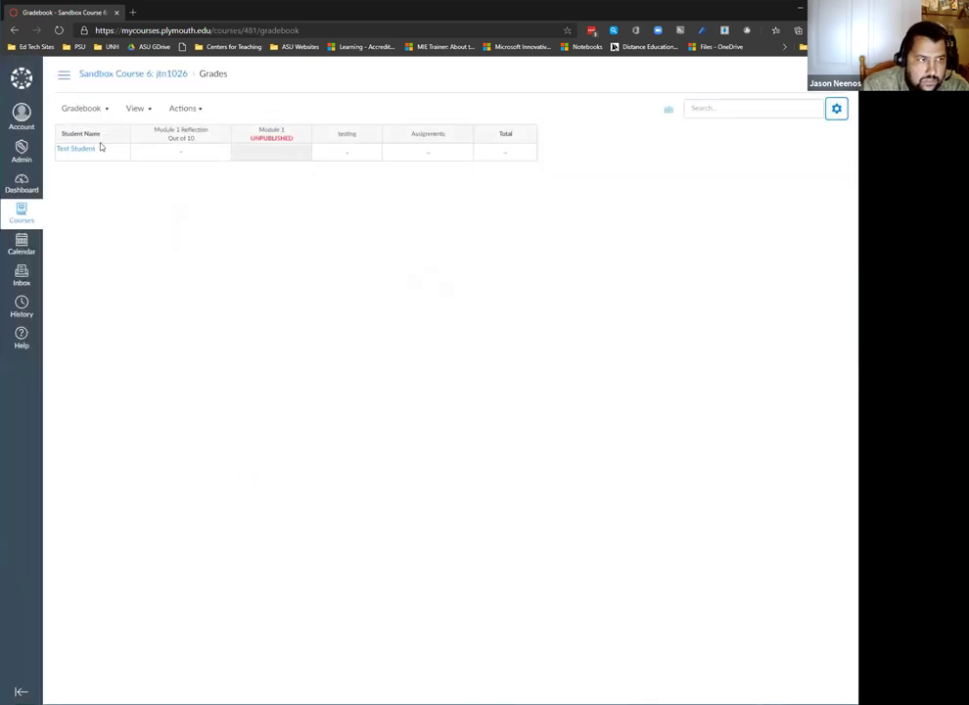
Review the course's feature options in its settings and read the description of Student Learning Mastery Gradebook
click(62, 75)
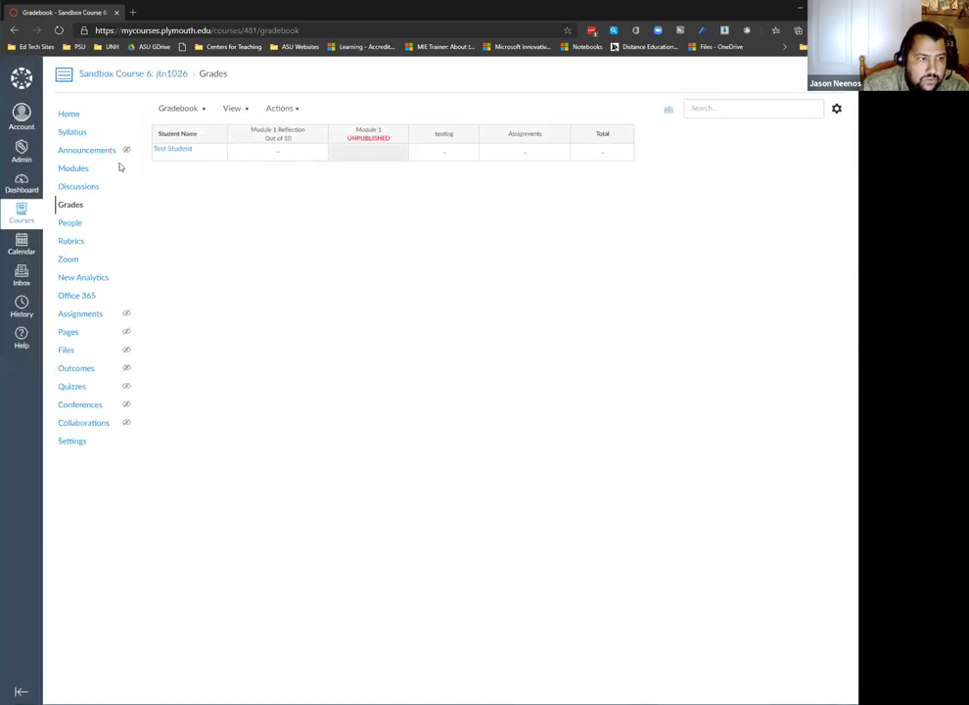
click(113, 447)
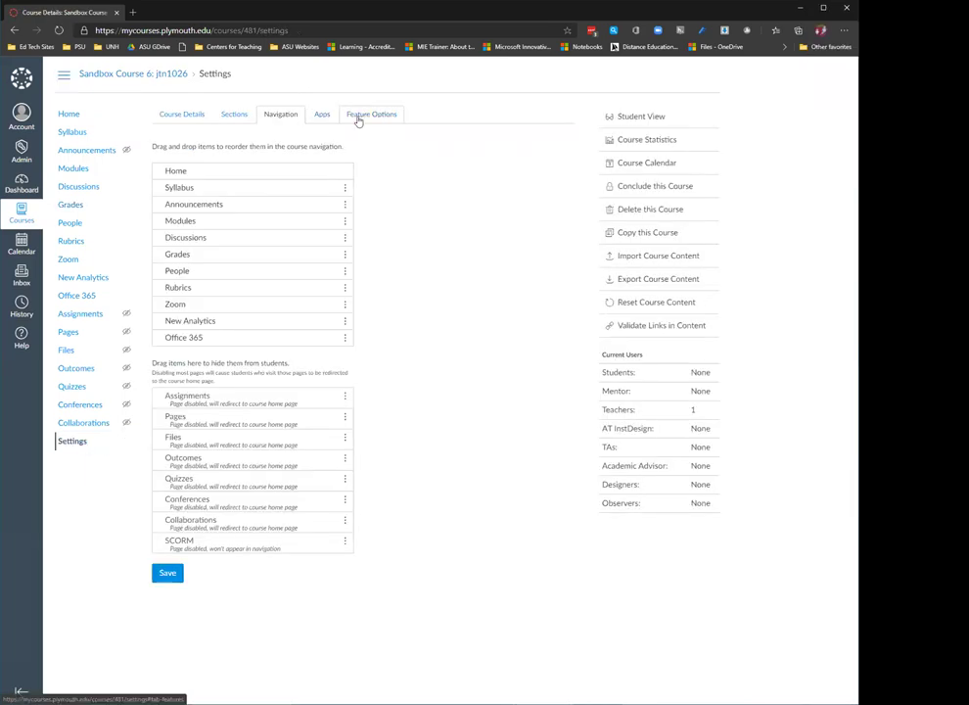
click(359, 119)
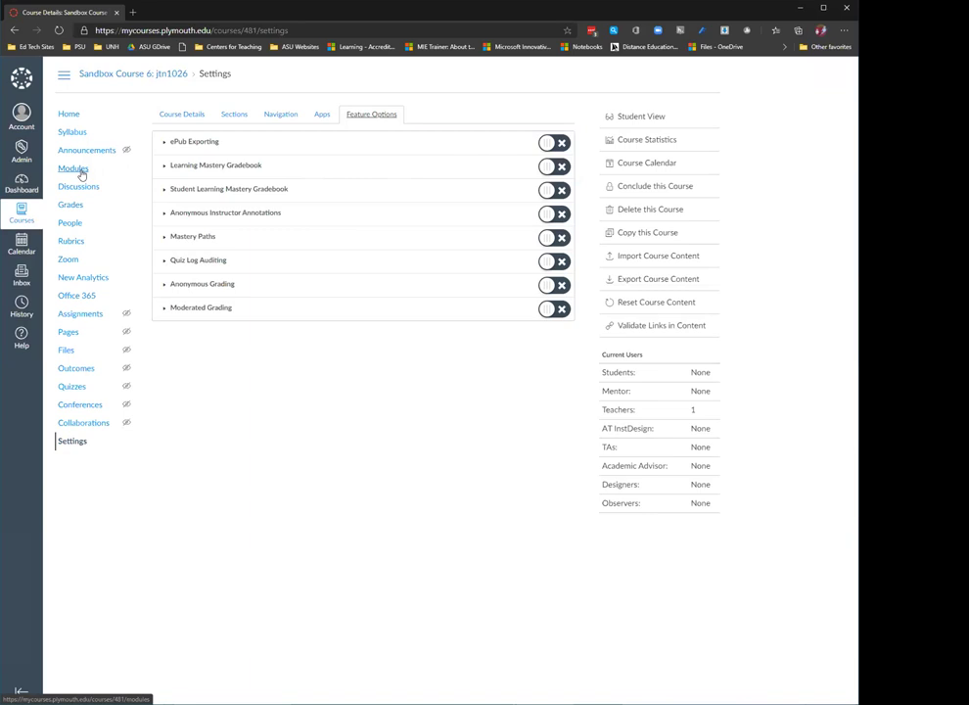
click(166, 191)
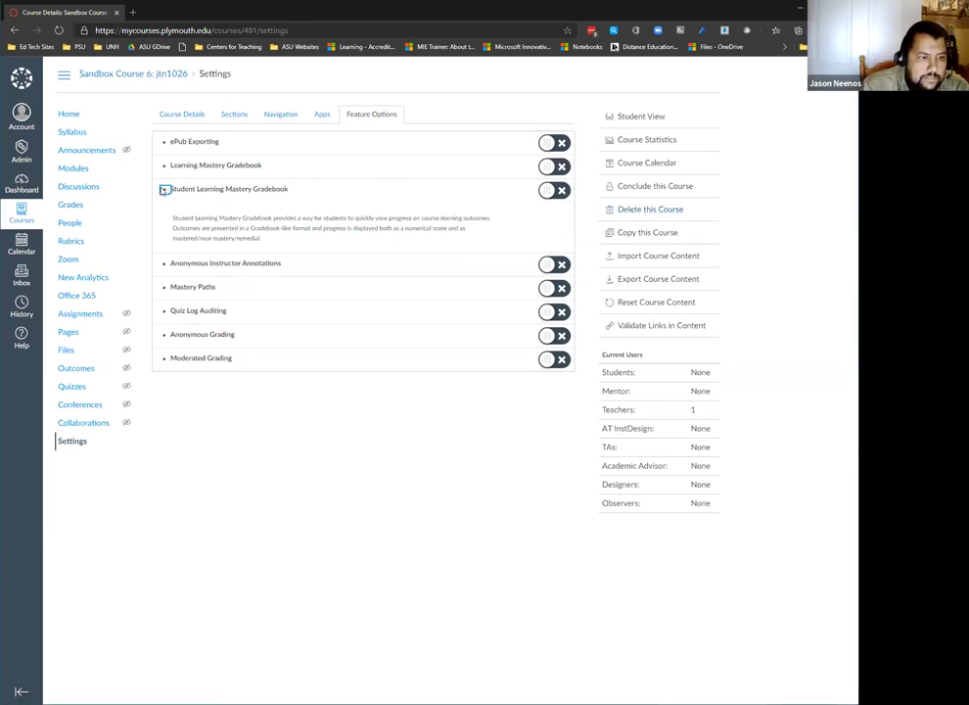
click(163, 191)
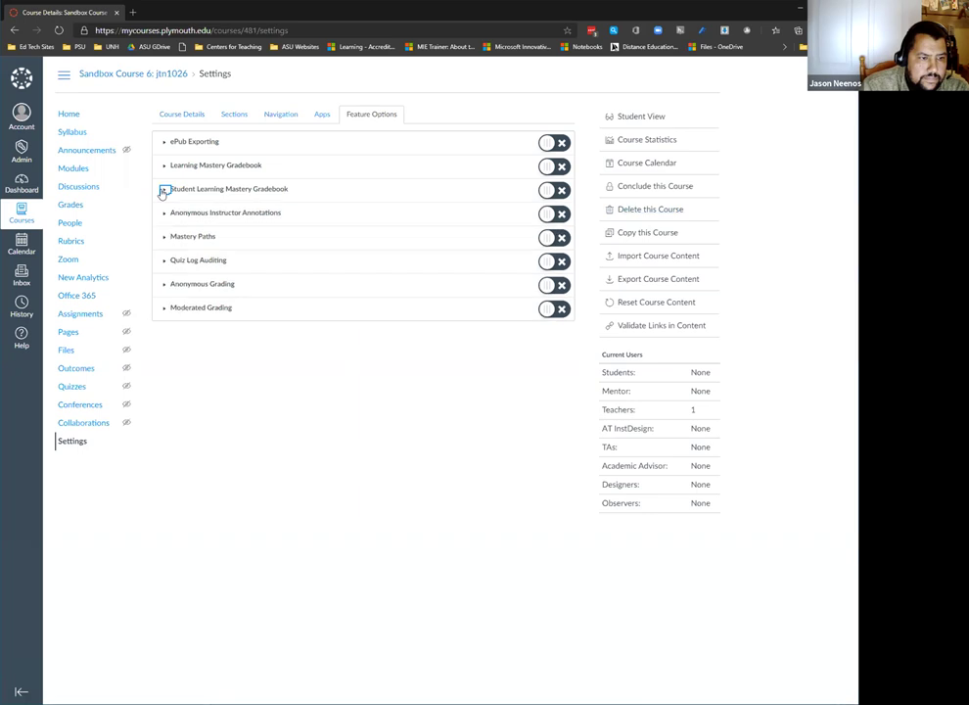
Open the Module 1 Introduction page from the course modules for editing, with the cursor in its body text
click(73, 171)
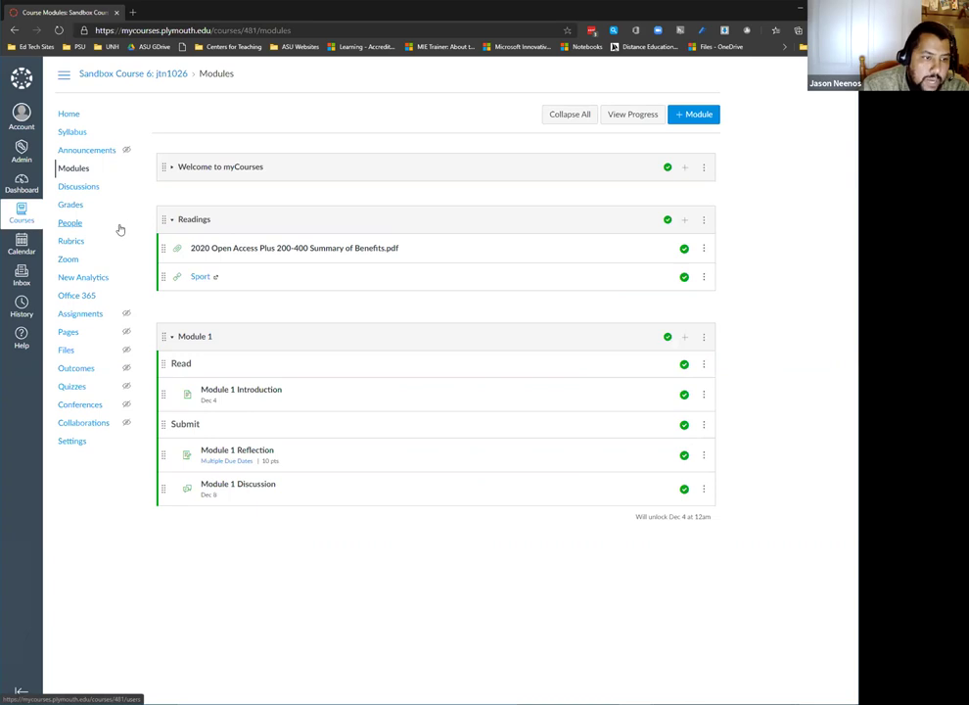
click(246, 393)
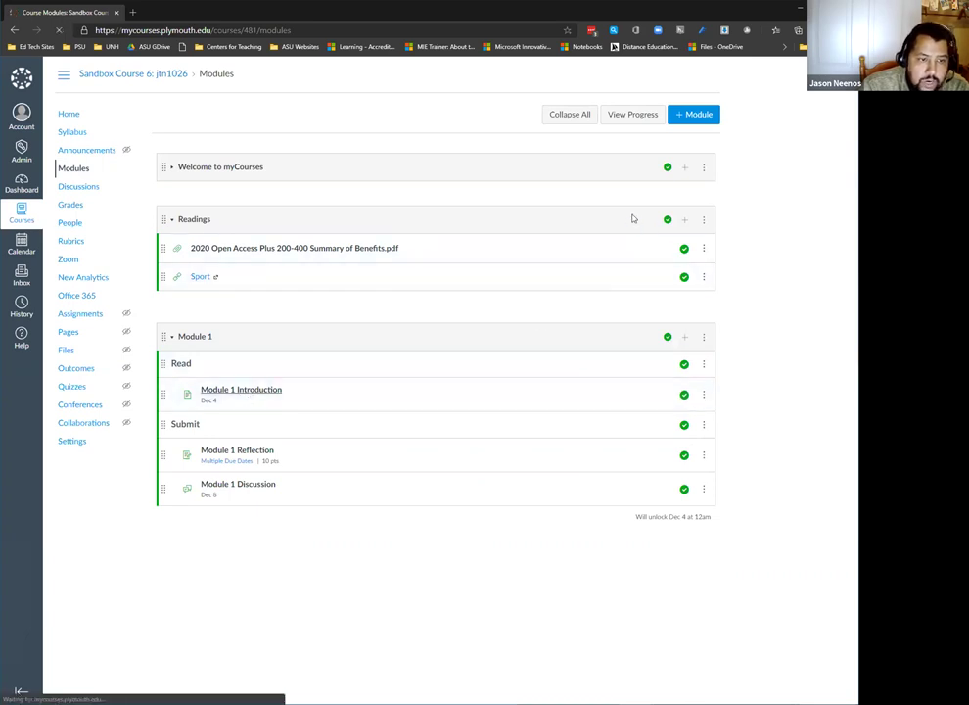
click(685, 116)
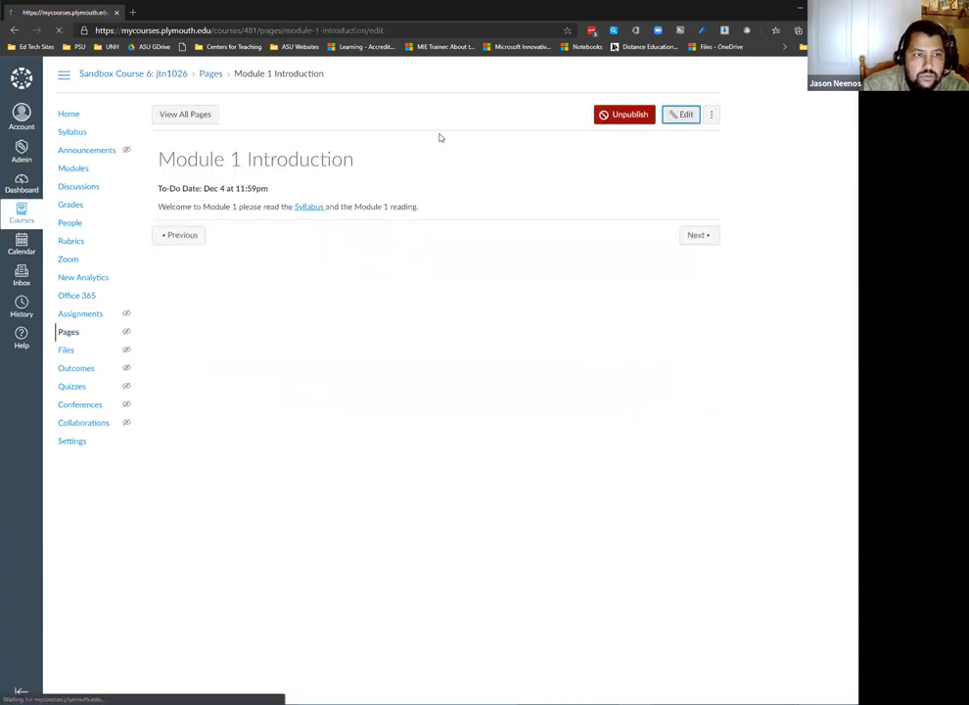
click(456, 206)
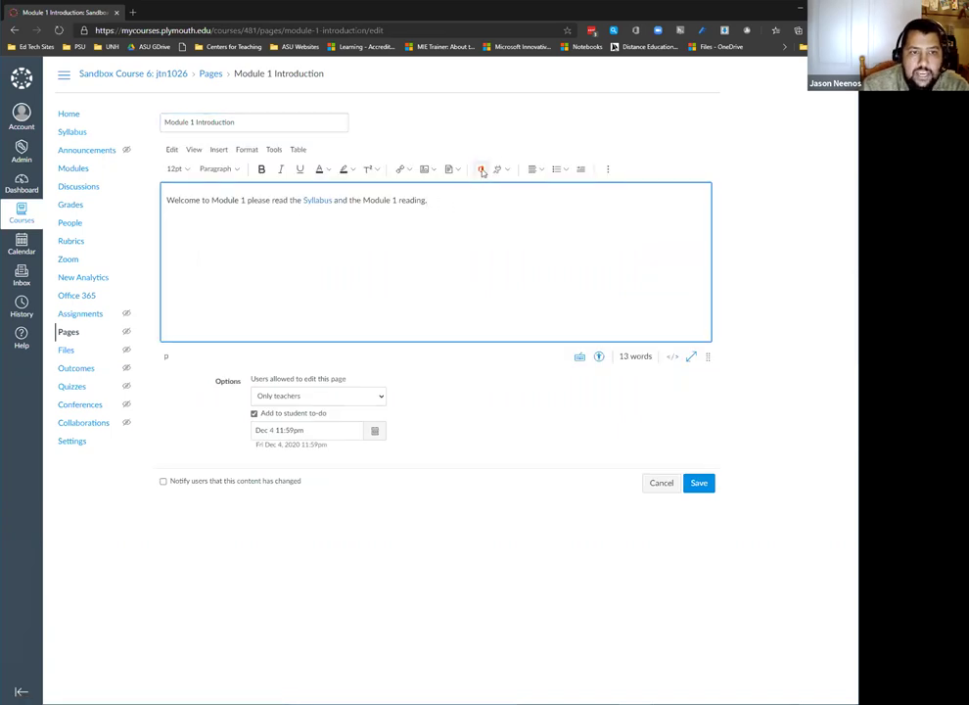
click(482, 171)
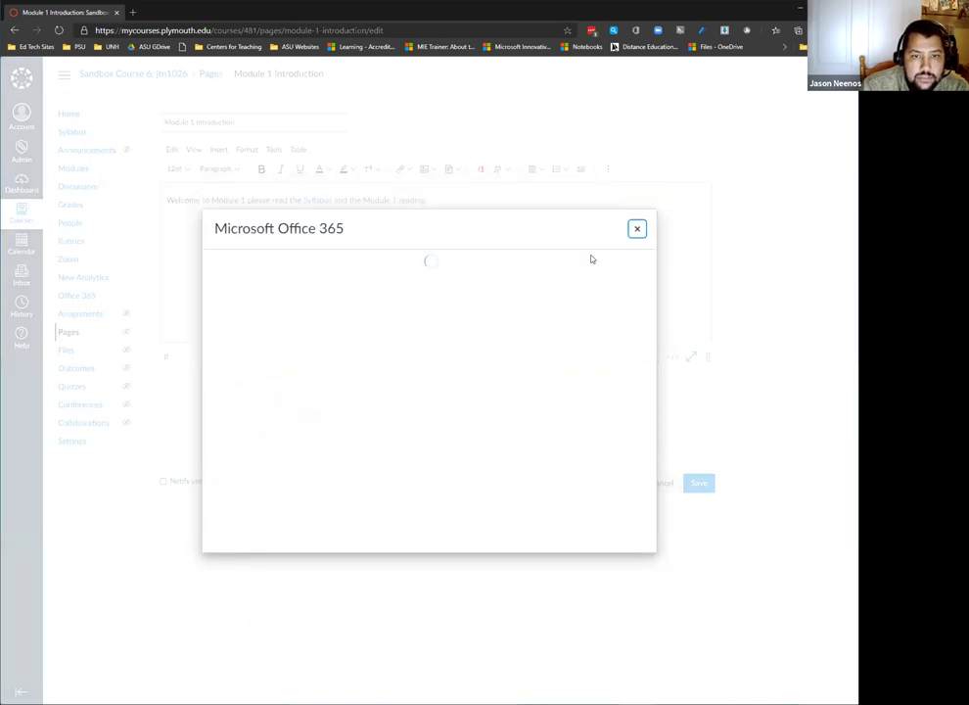
click(636, 229)
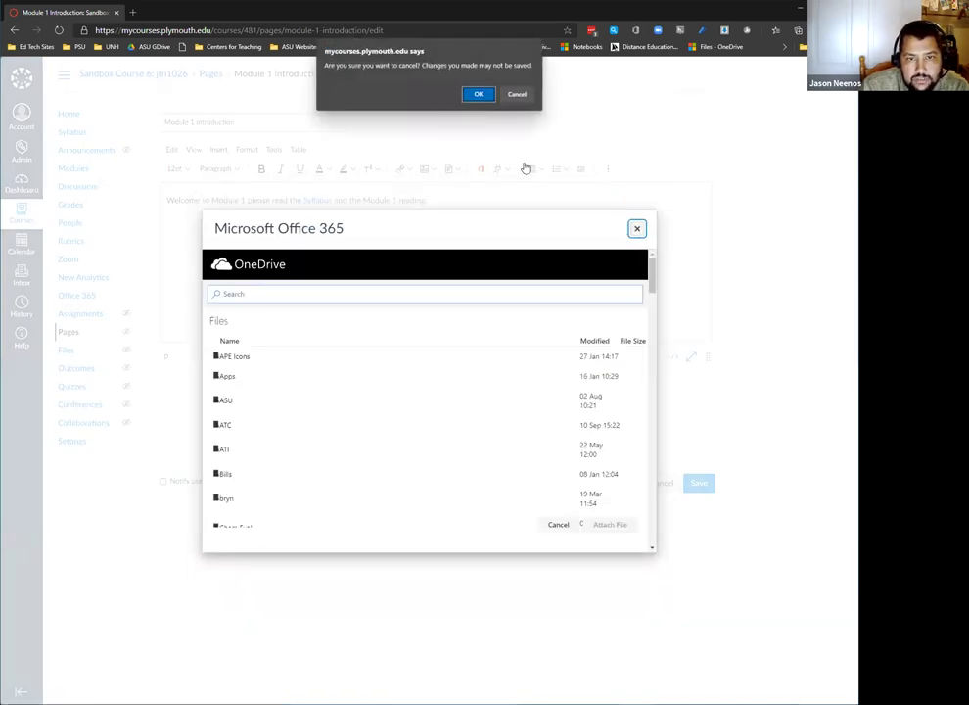
click(478, 94)
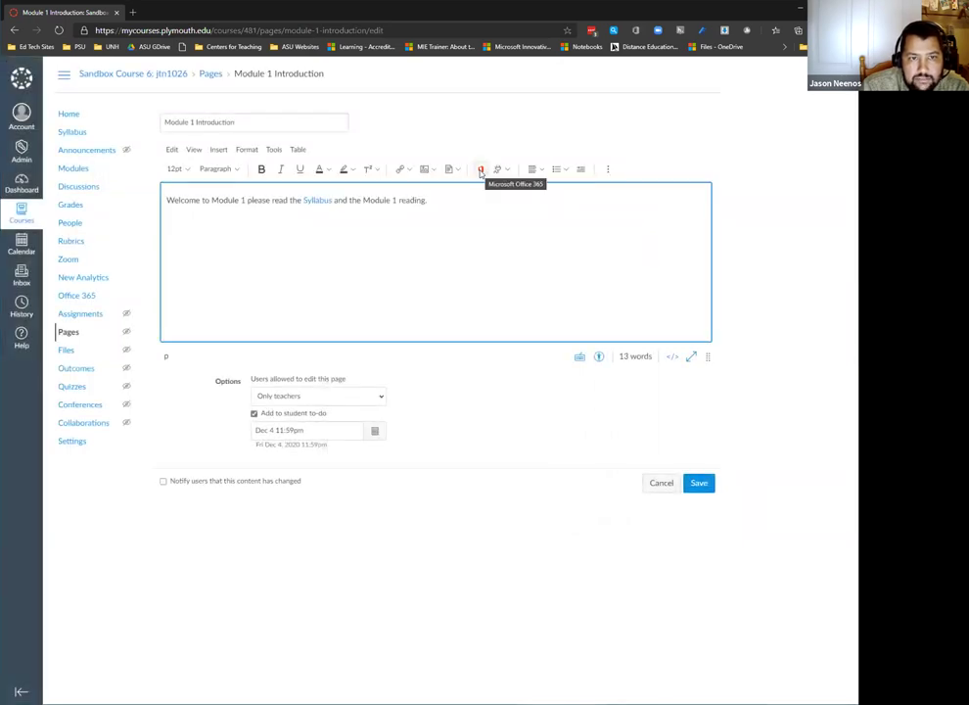
Attach the Fall 2020 Review Word document from OneDrive through Microsoft Office 365 to the page and save it
click(480, 170)
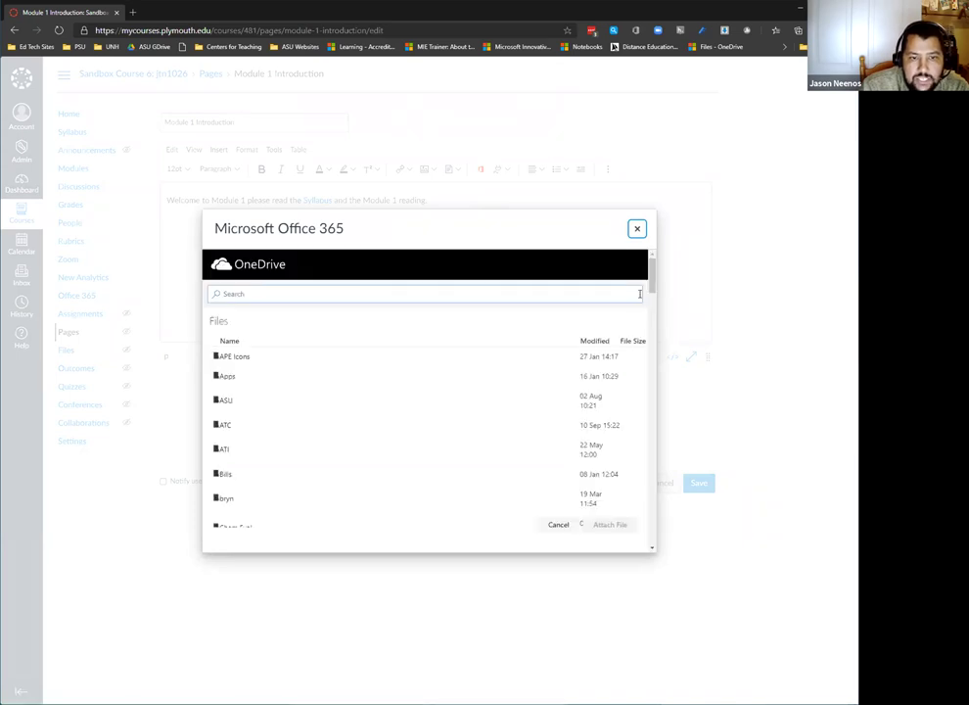
scroll(648, 324, down, 3)
drag(648, 324, 660, 484)
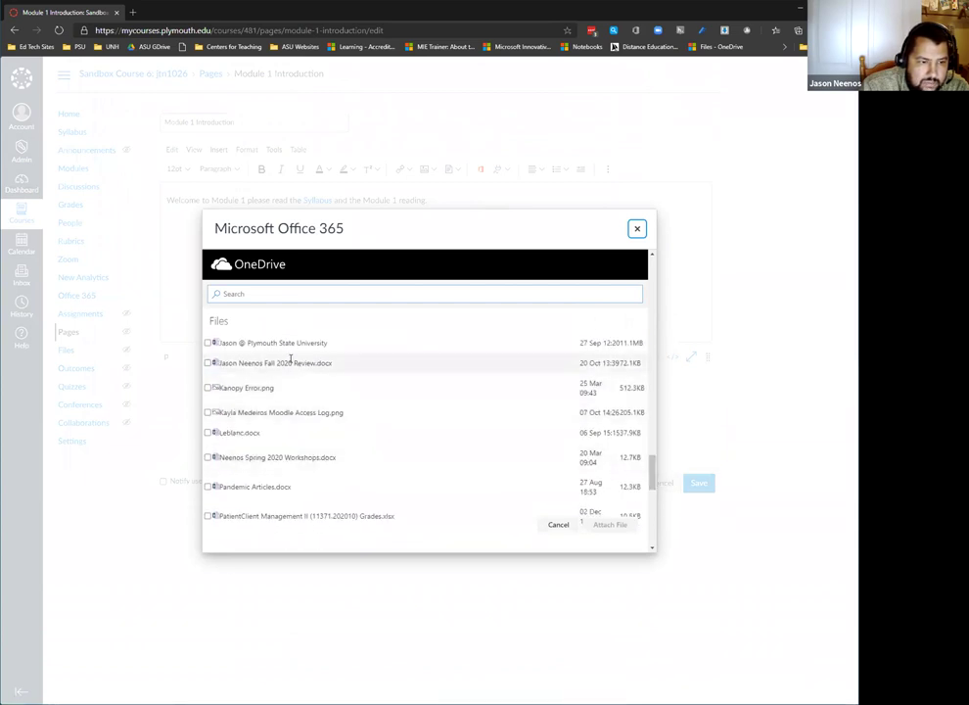
click(207, 364)
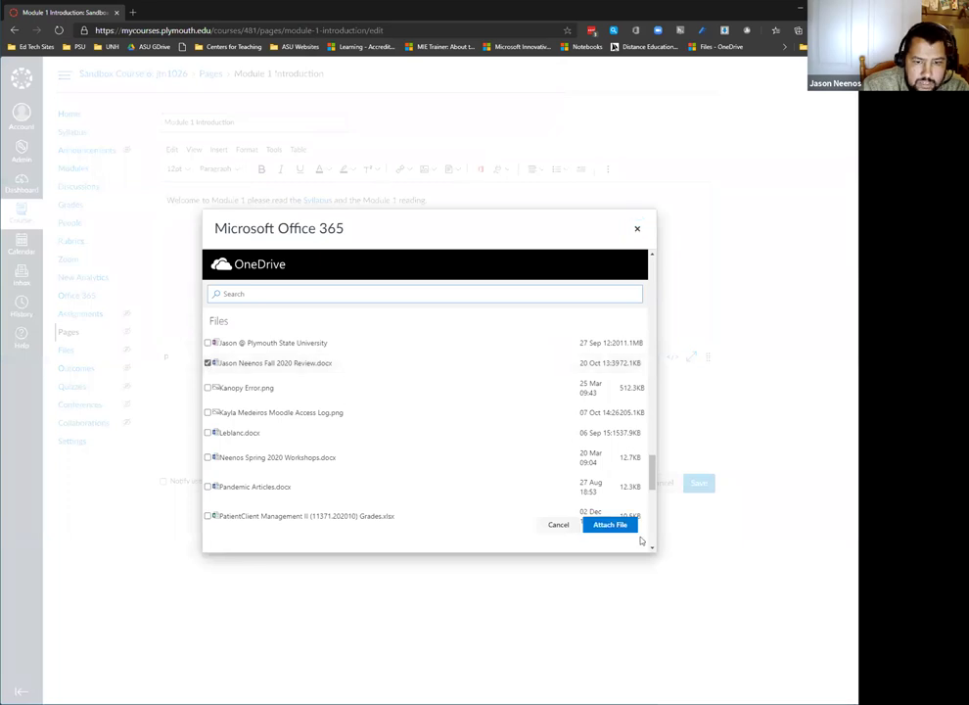
click(626, 524)
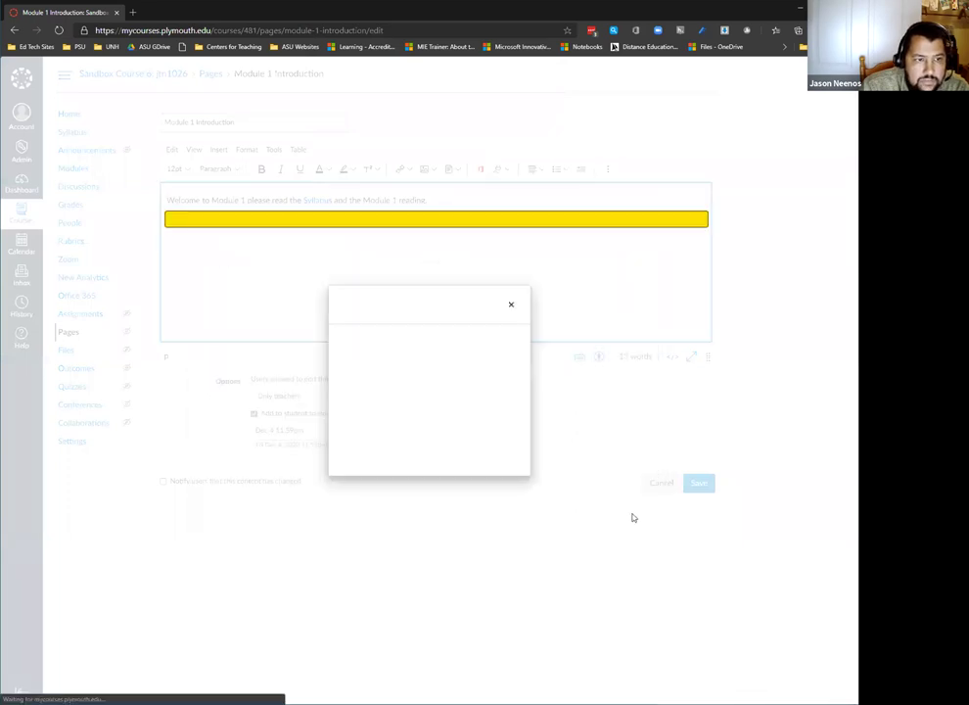
click(699, 483)
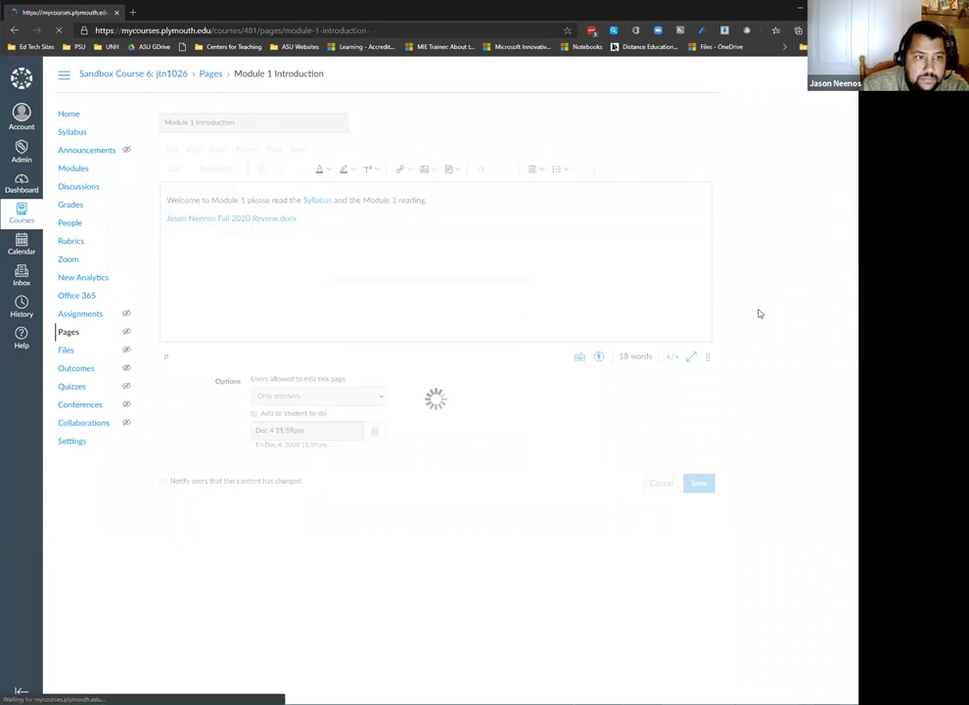
View the linked Fall 2020 Review document, return to the Module 1 Introduction page, and close the document's tab
click(225, 225)
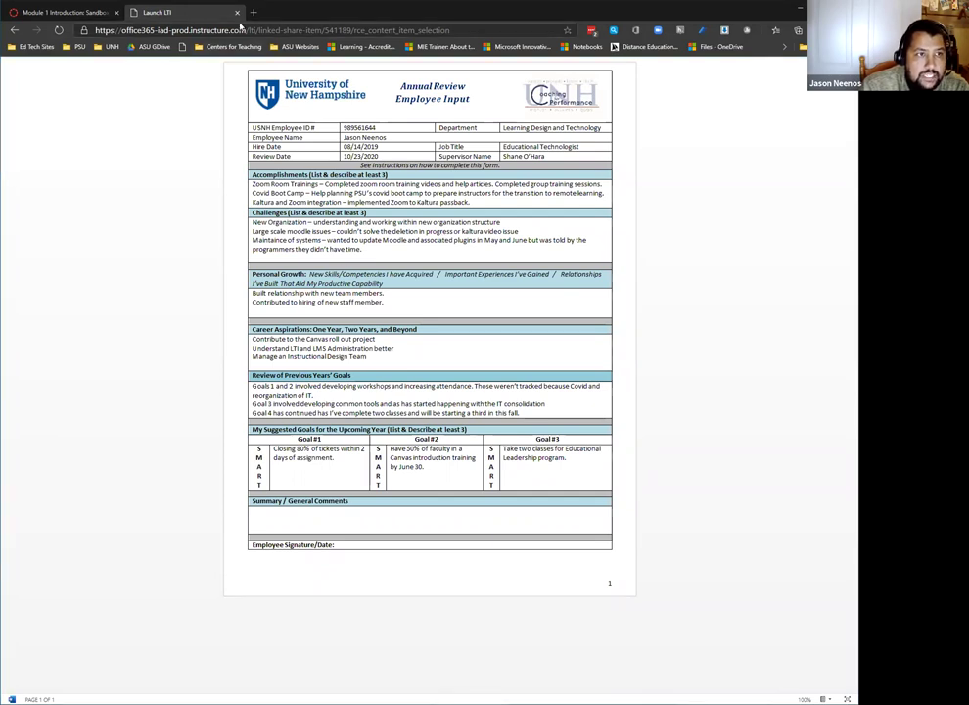
click(93, 14)
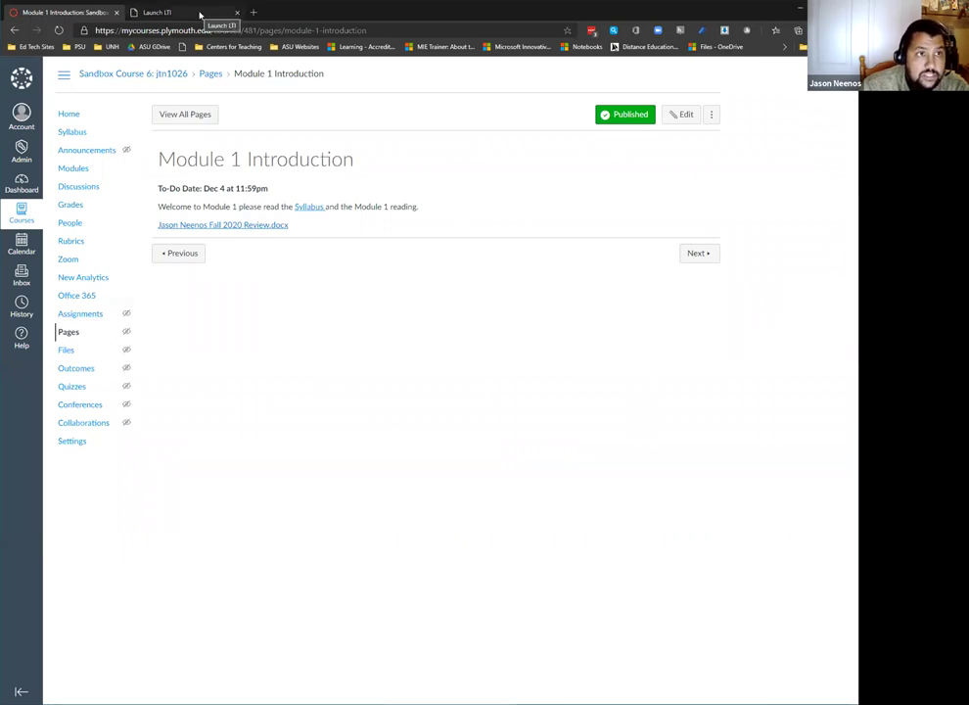
click(236, 14)
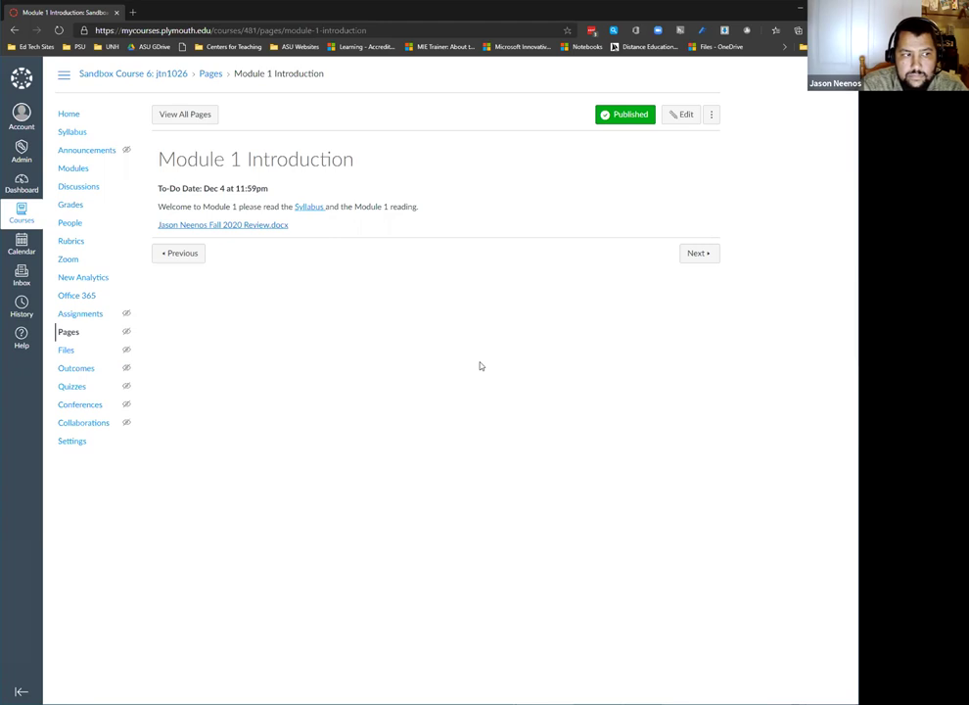
Open the course gradebook and enter a grade of 10 for Test Student on Module 1 Reflection
click(60, 206)
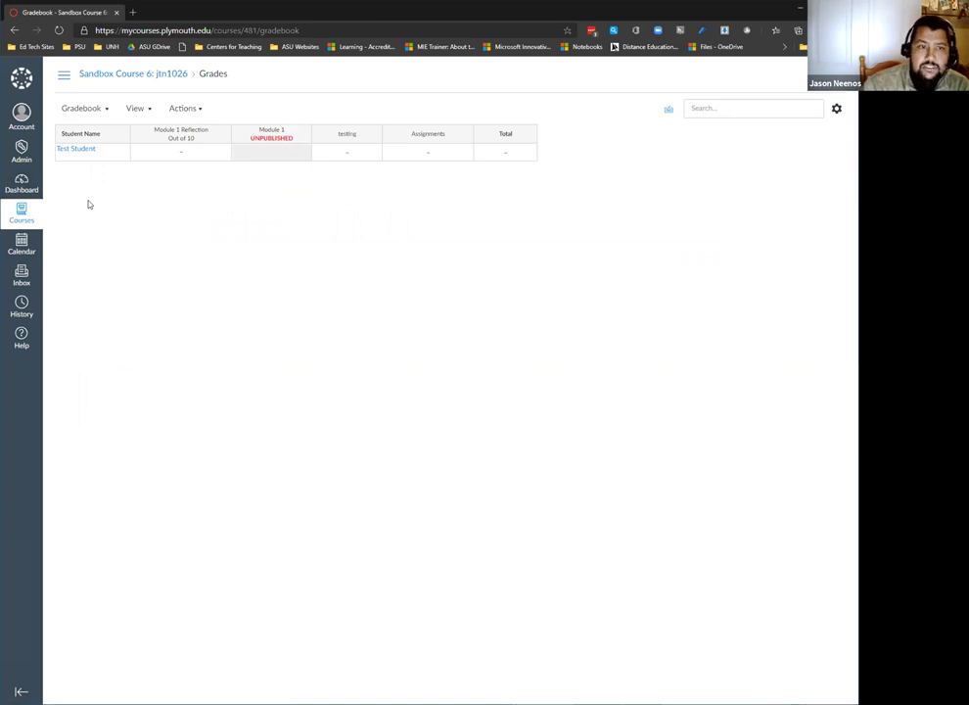
click(180, 150)
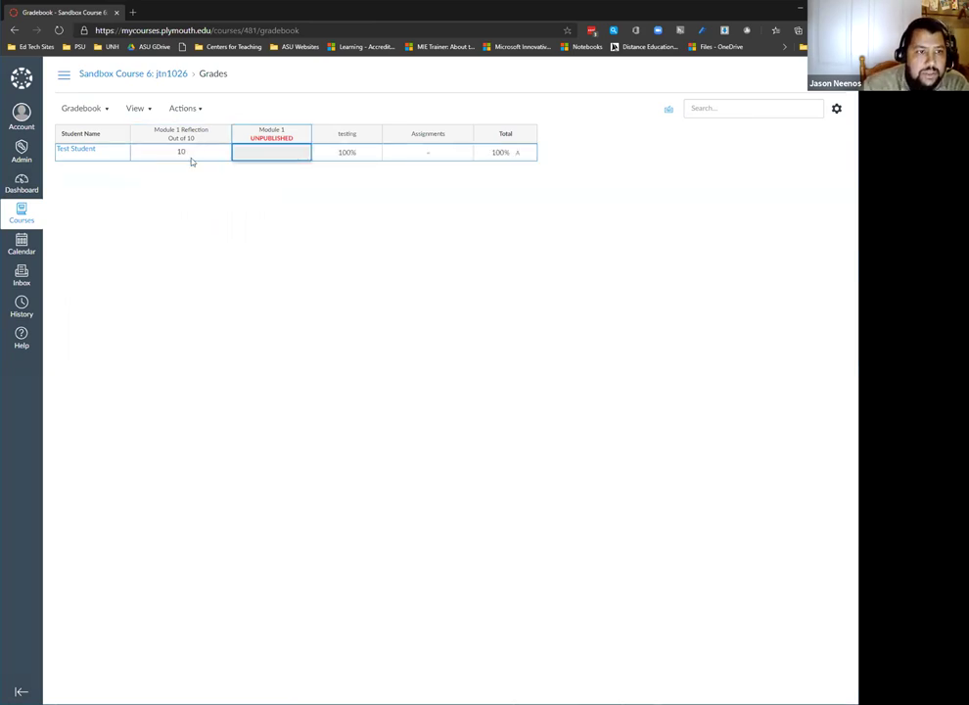
click(439, 177)
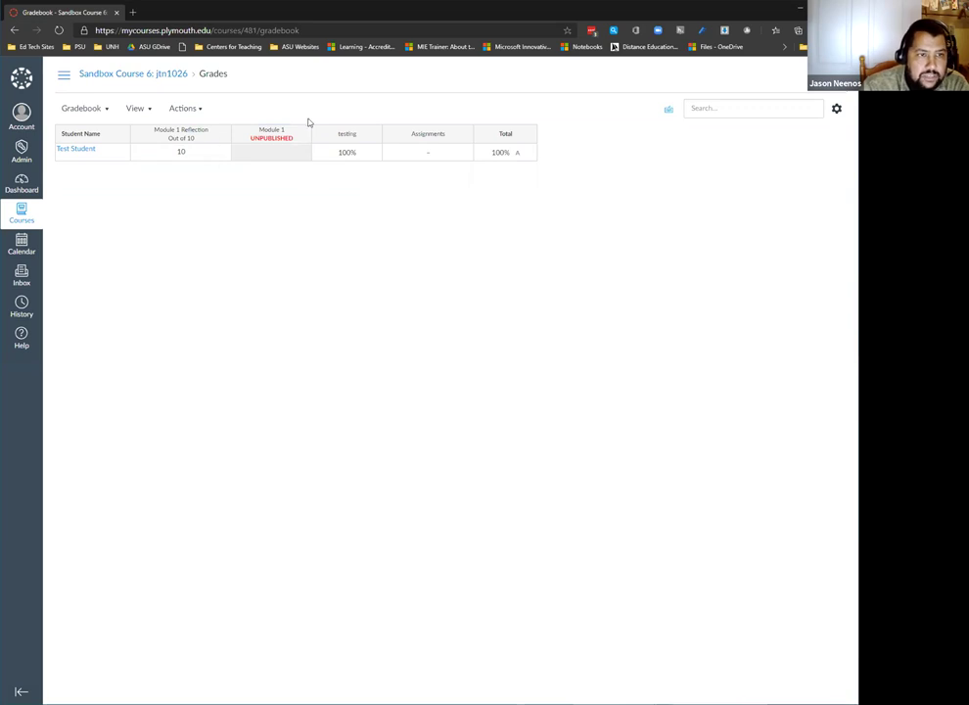
Check the testing column's options, review the gradebook's late policies, grade posting policy and advanced settings, and cancel out of them
click(371, 134)
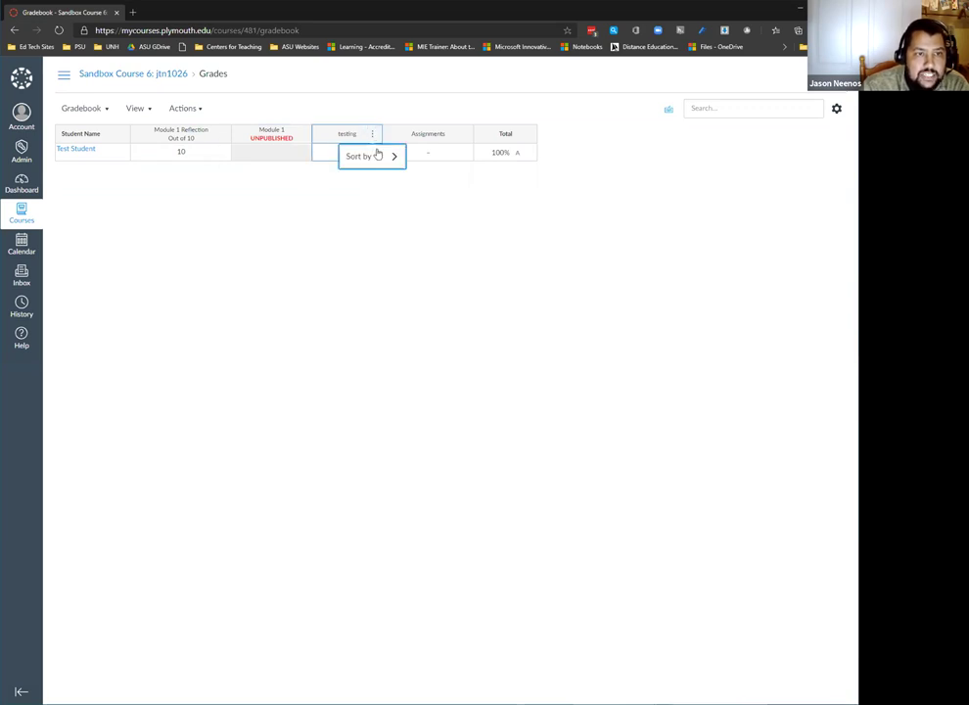
mouse_move(378, 157)
click(369, 130)
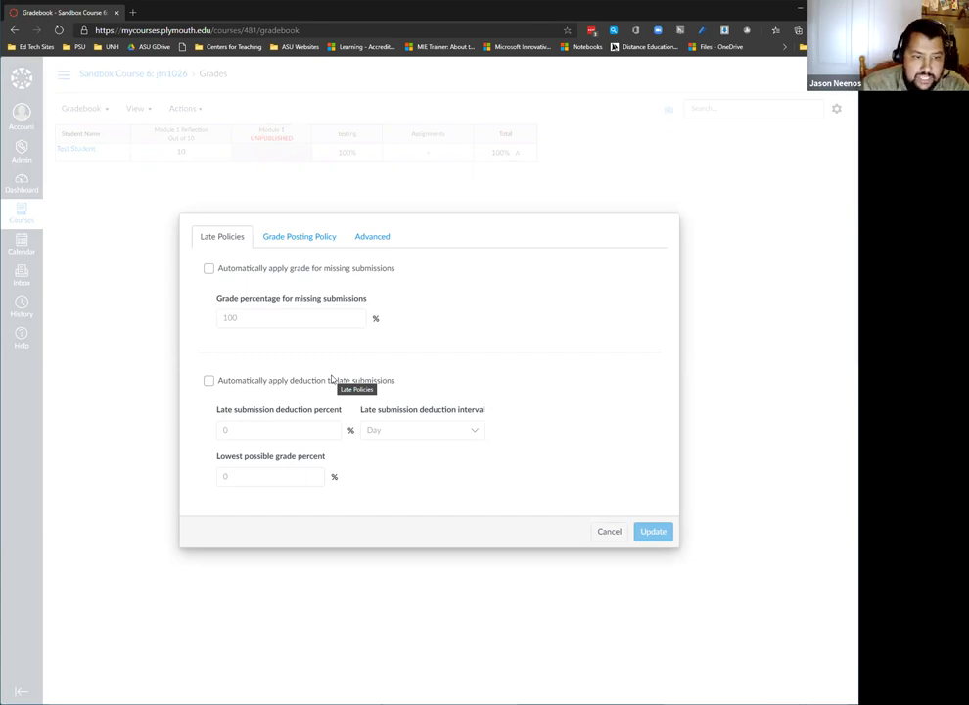
click(302, 242)
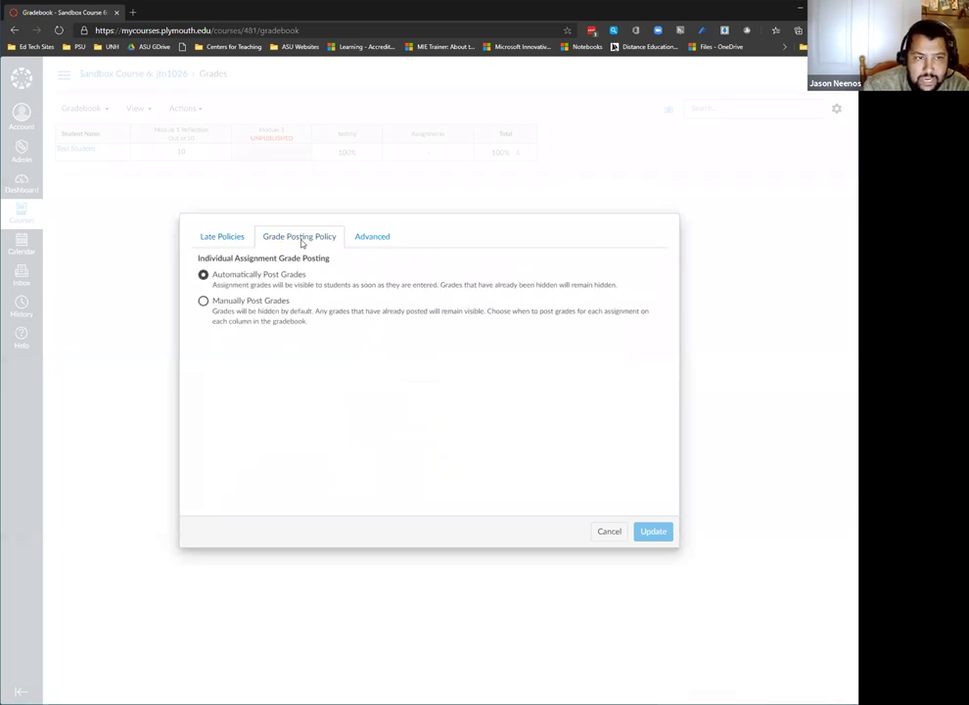
click(381, 240)
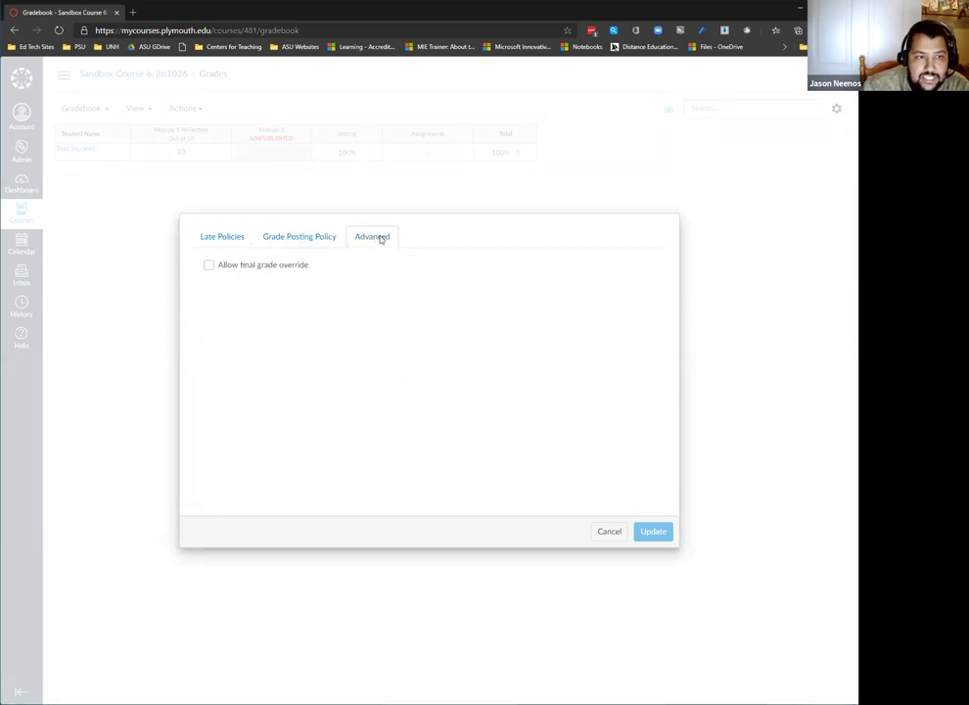
click(611, 531)
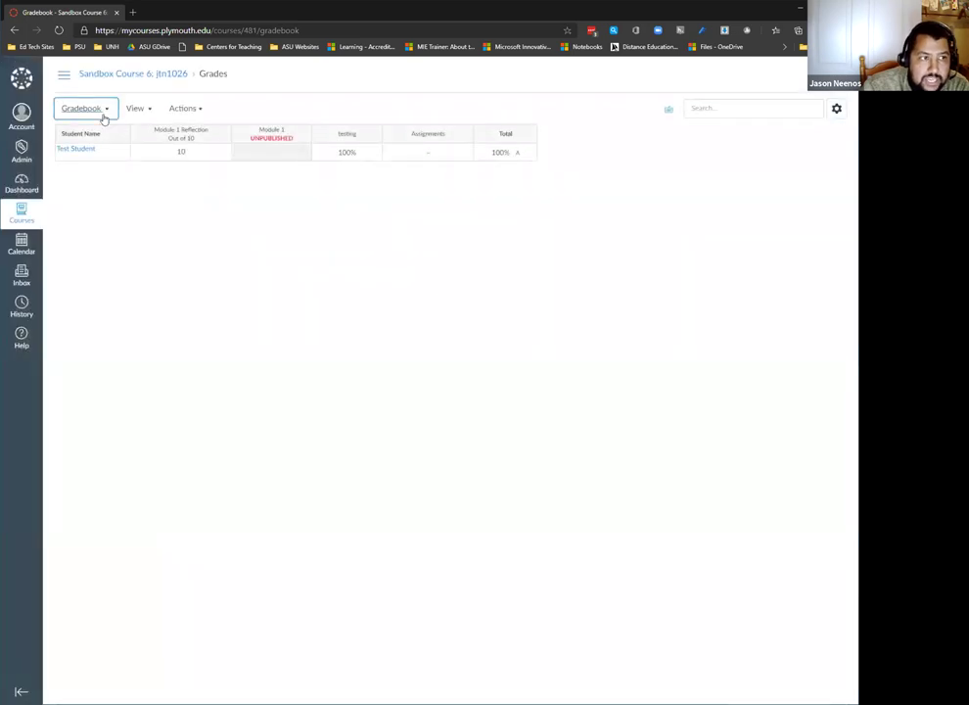
Look through the gradebook's viewing options and its import and export actions
click(104, 108)
click(131, 115)
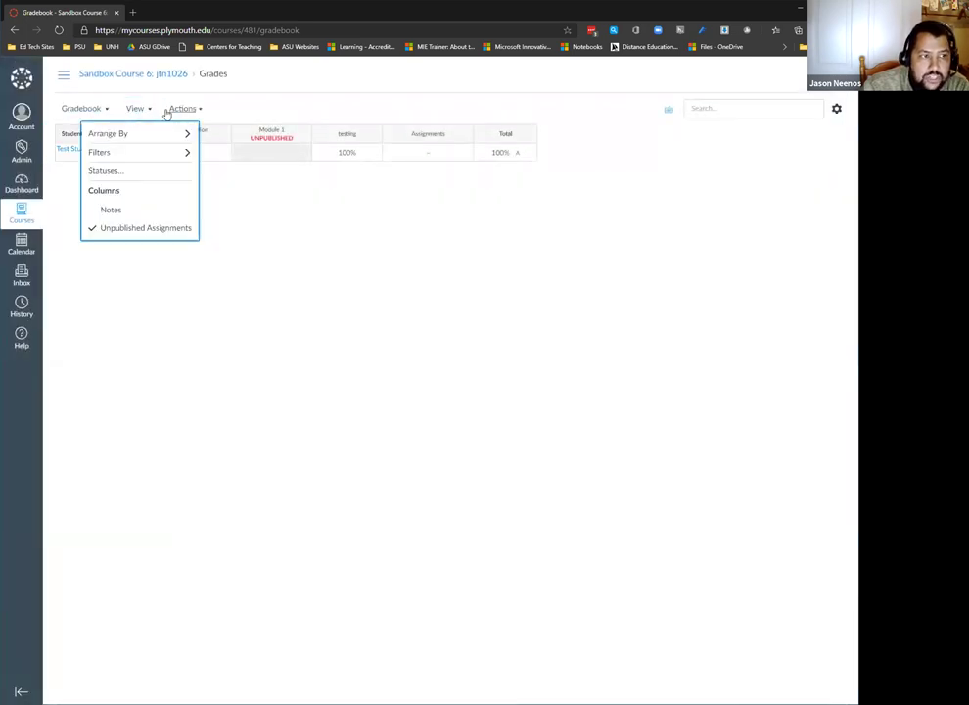
click(179, 111)
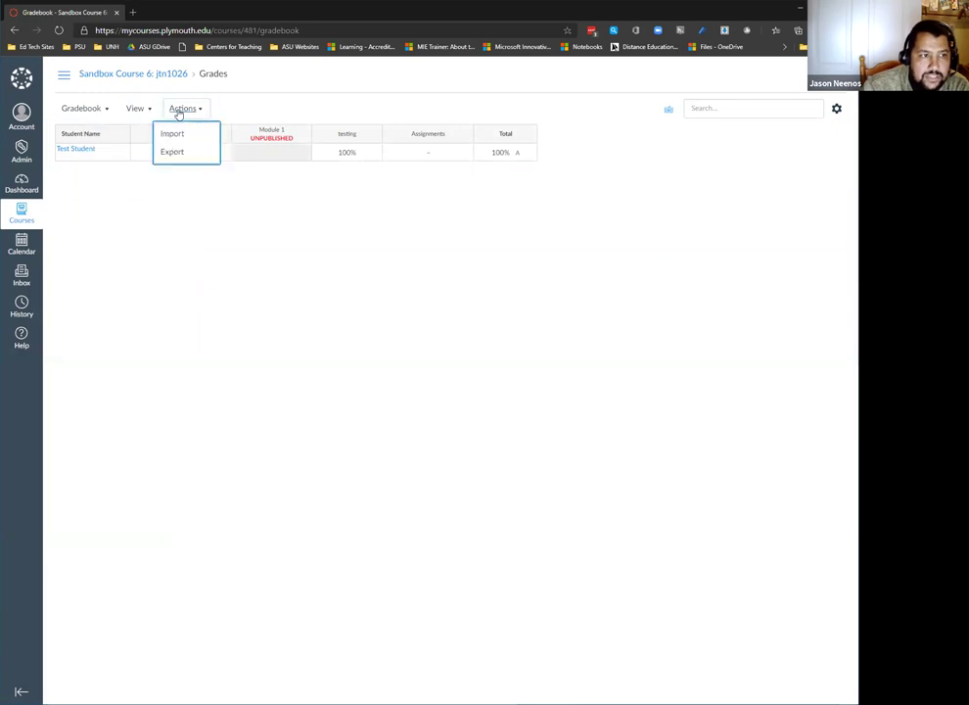
click(310, 275)
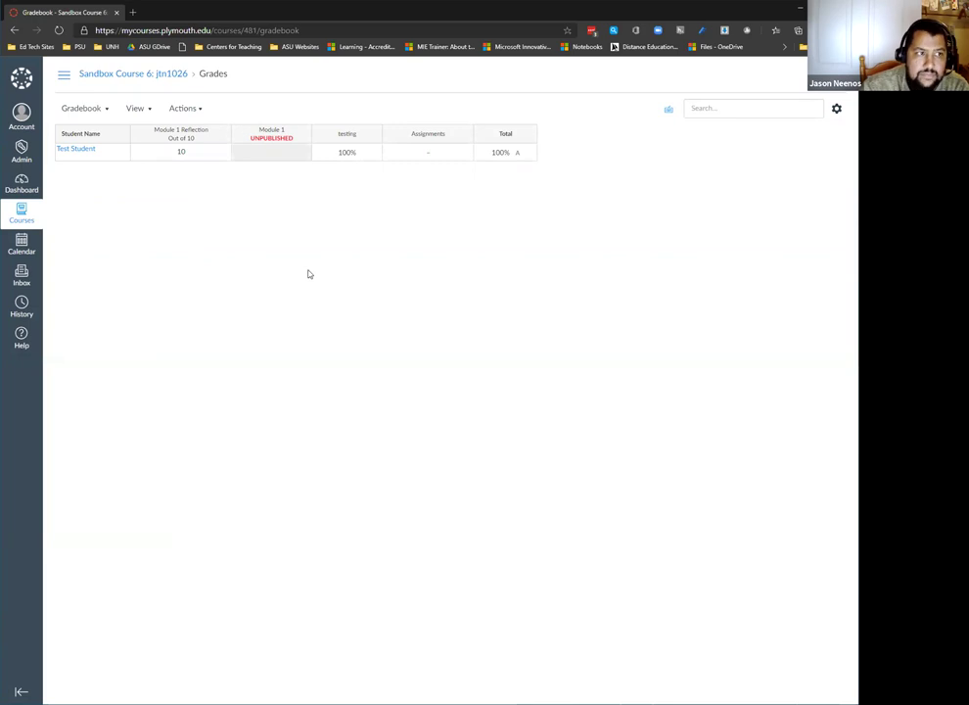
Open the Module 1 Reflection assignment from the course modules, view Test Student's entry in SpeedGrader, and close it
click(65, 78)
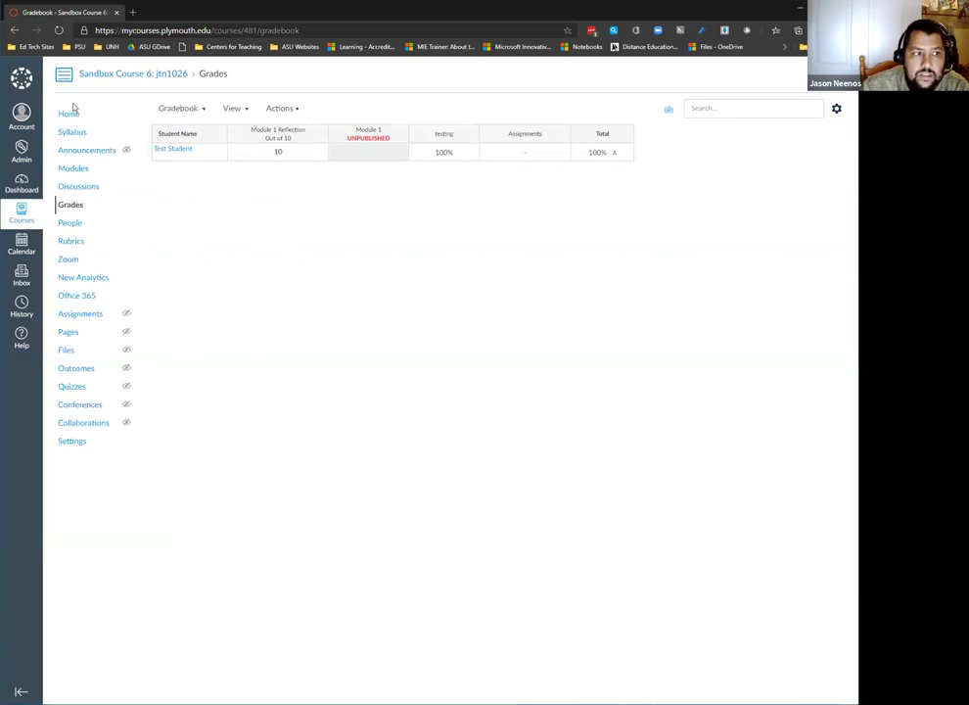
click(77, 168)
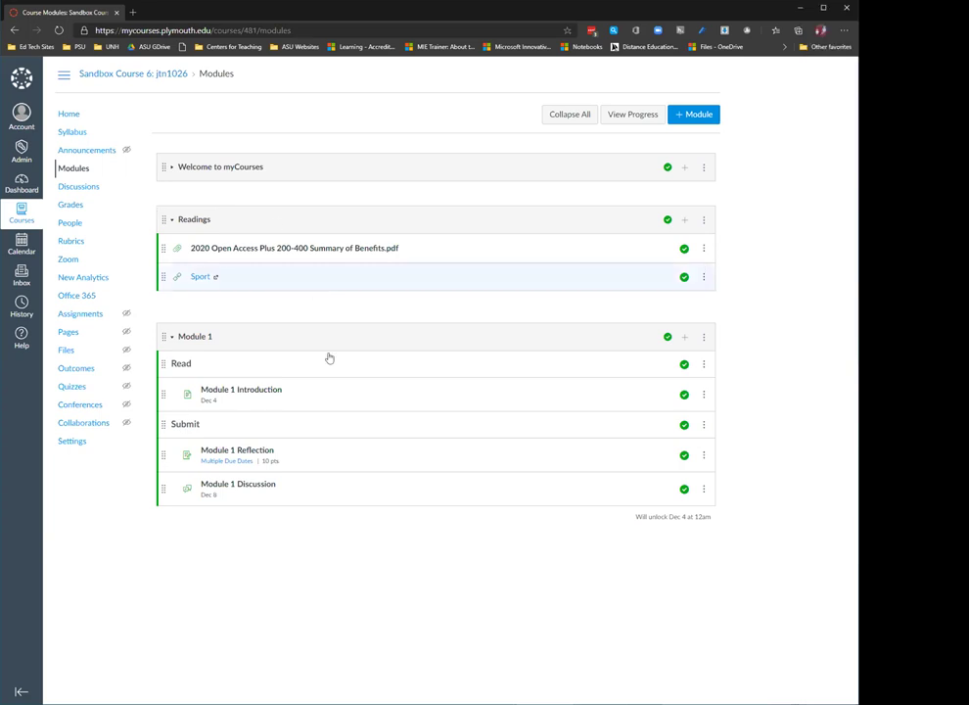
click(262, 454)
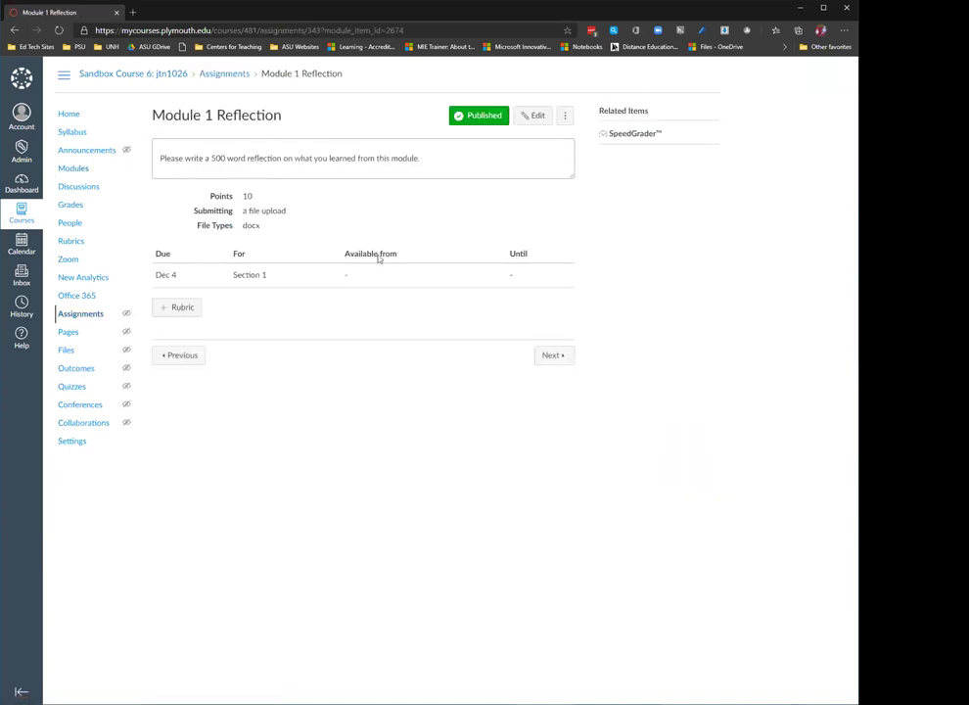
click(625, 137)
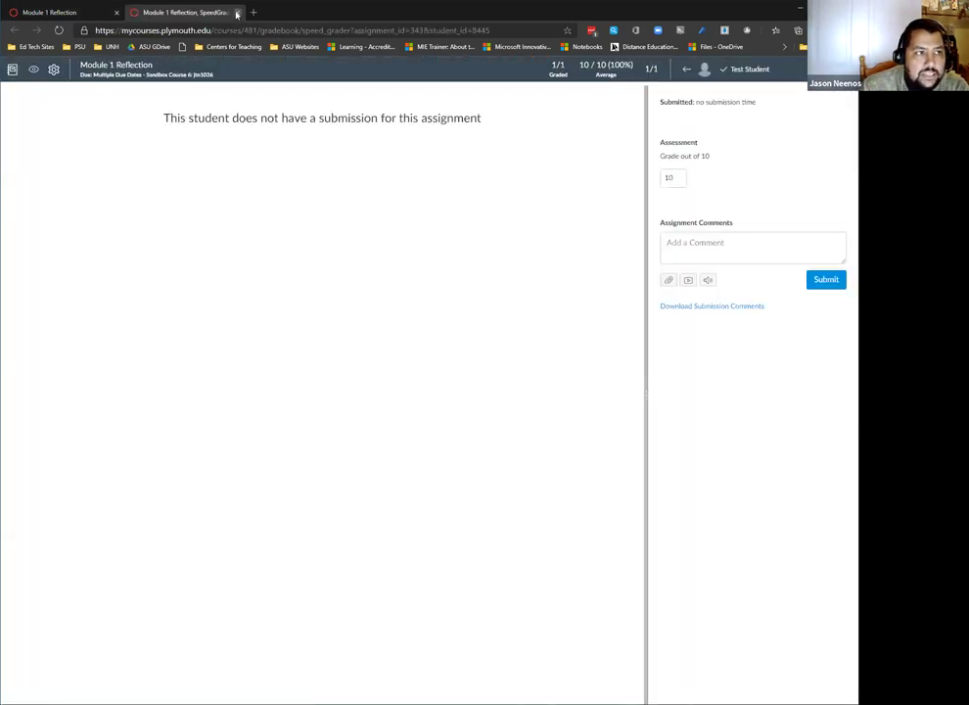
click(236, 14)
Enter Student View from the course settings and try to open the Module 1 Reflection assignment
click(78, 443)
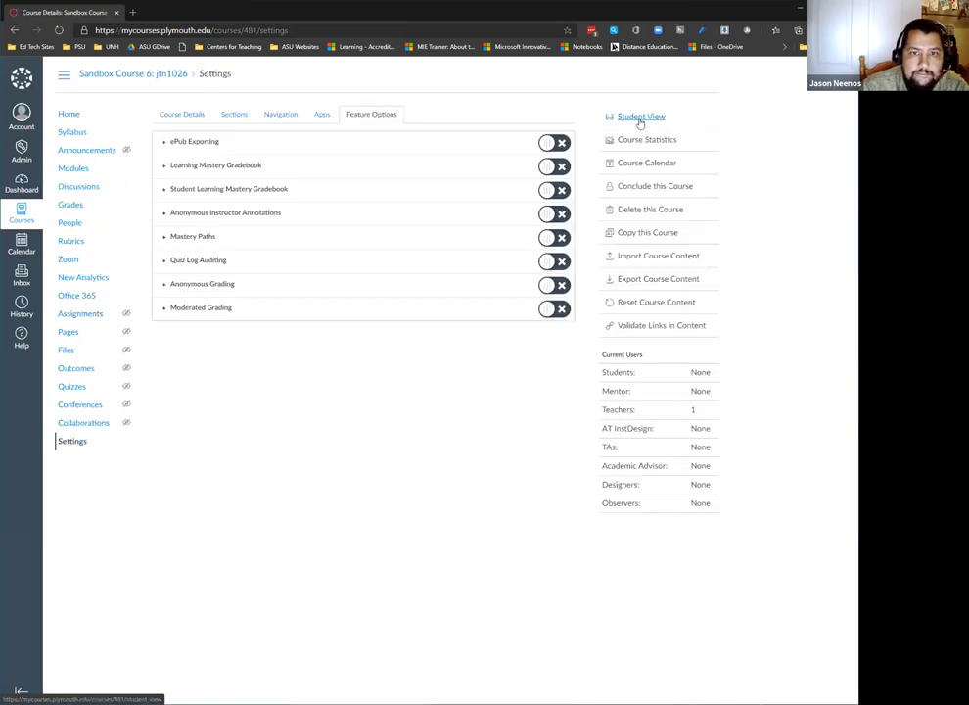
click(640, 119)
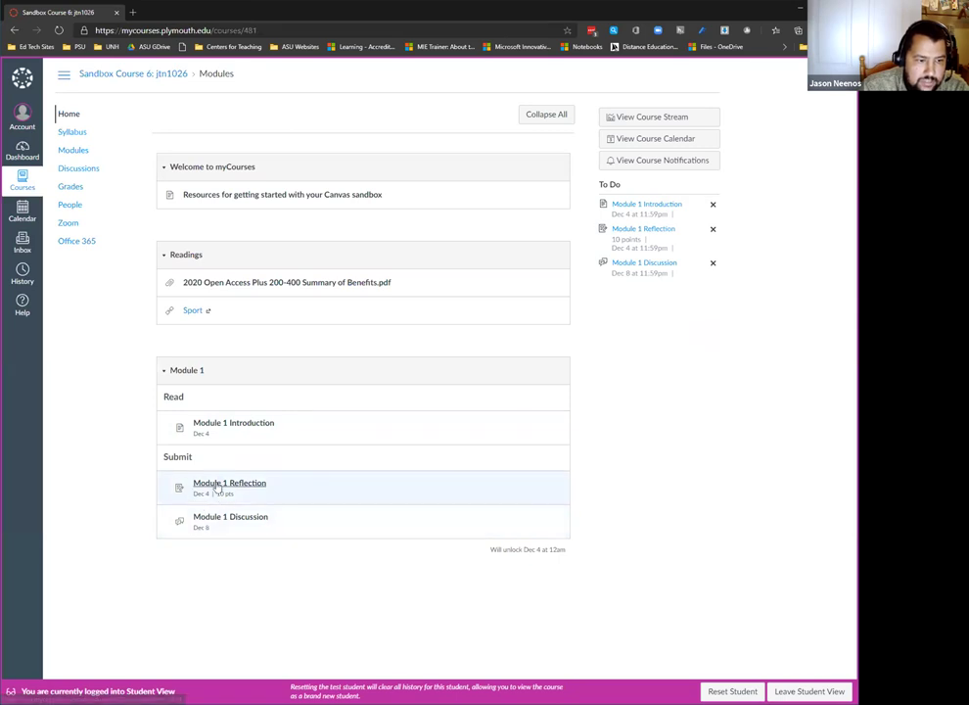
click(225, 482)
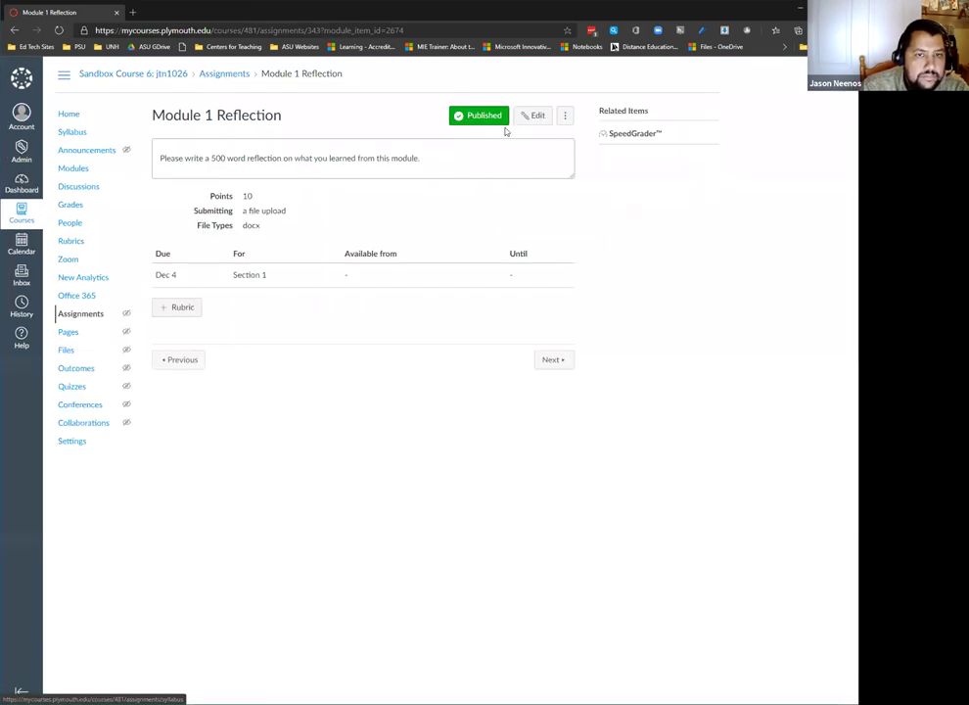
Remove the lock-until date from Module 1 in its module settings and save the update
click(73, 169)
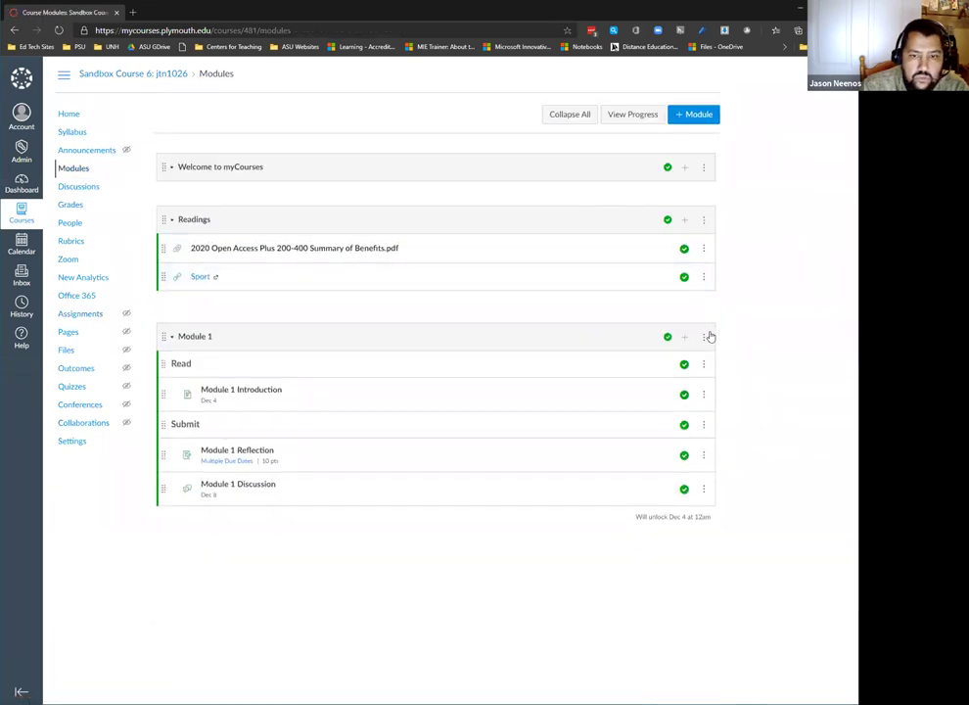
click(703, 336)
click(688, 367)
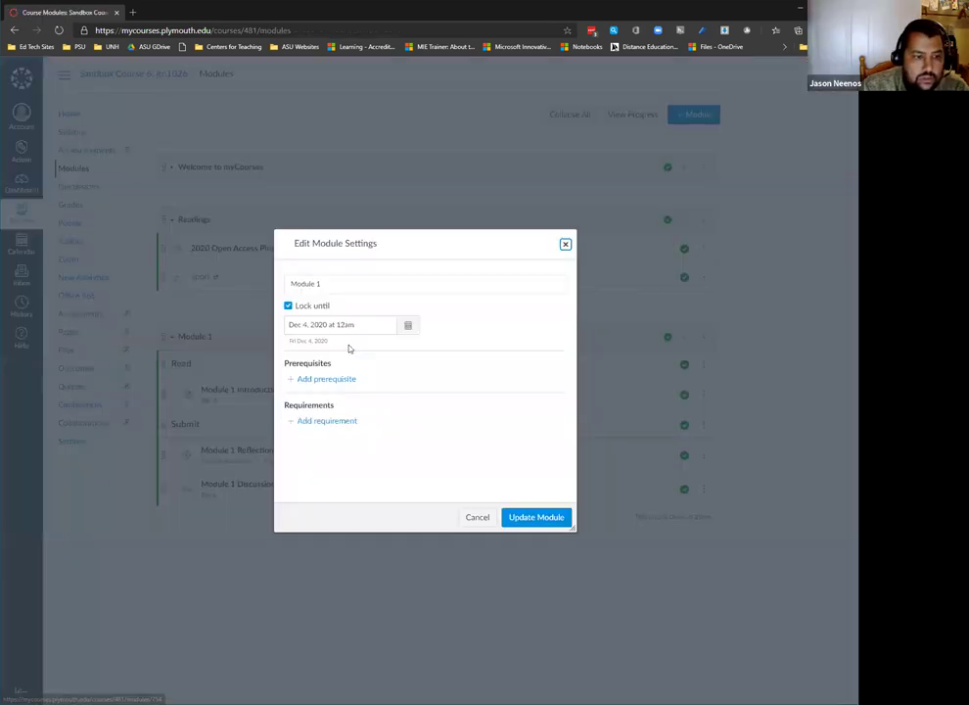
click(309, 307)
click(543, 522)
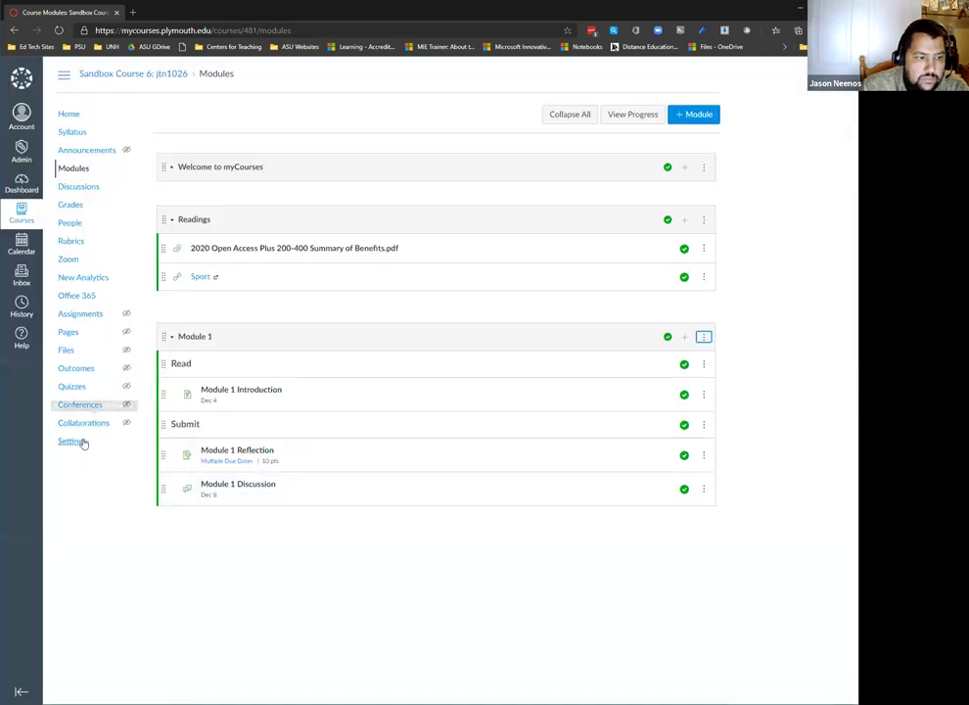
Enter Student View from the course settings, open Module 1 Reflection, and start an assignment submission
click(78, 441)
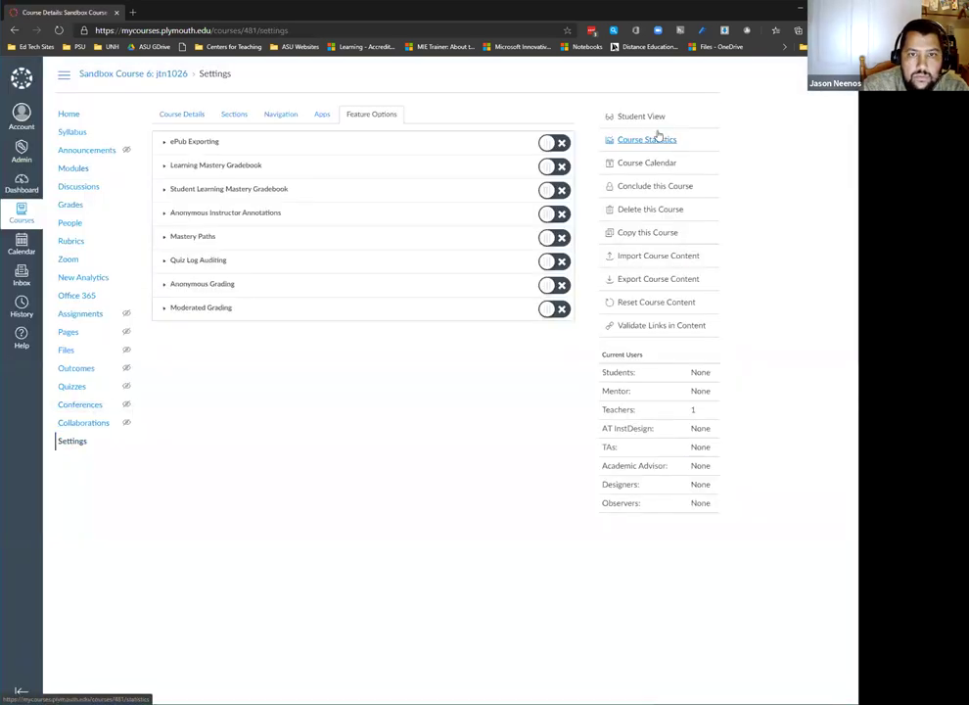
click(646, 117)
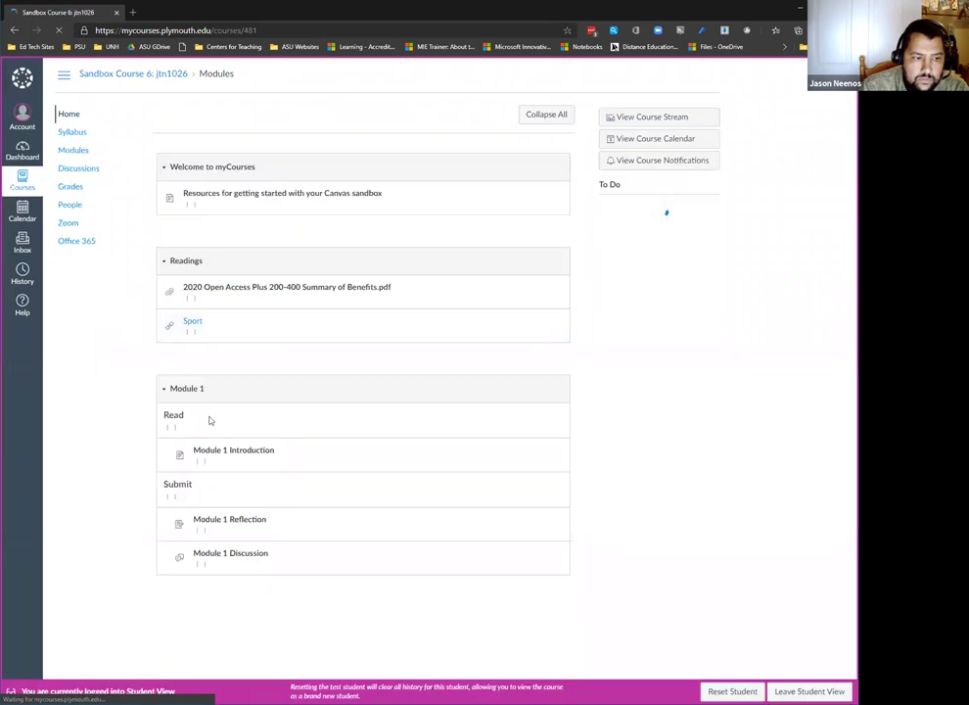
click(224, 481)
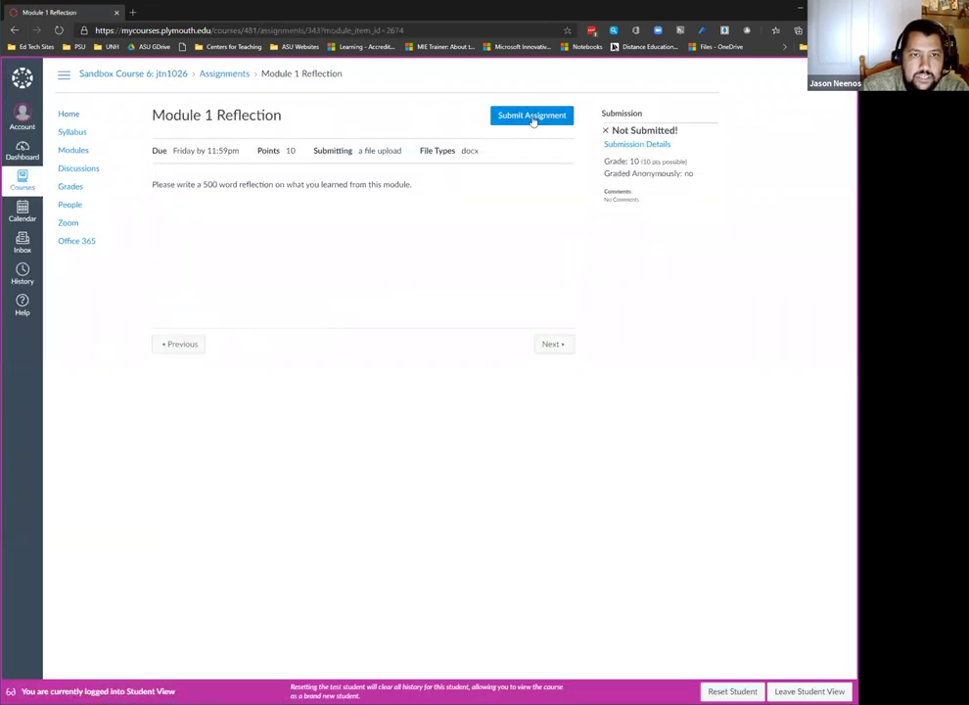
click(533, 119)
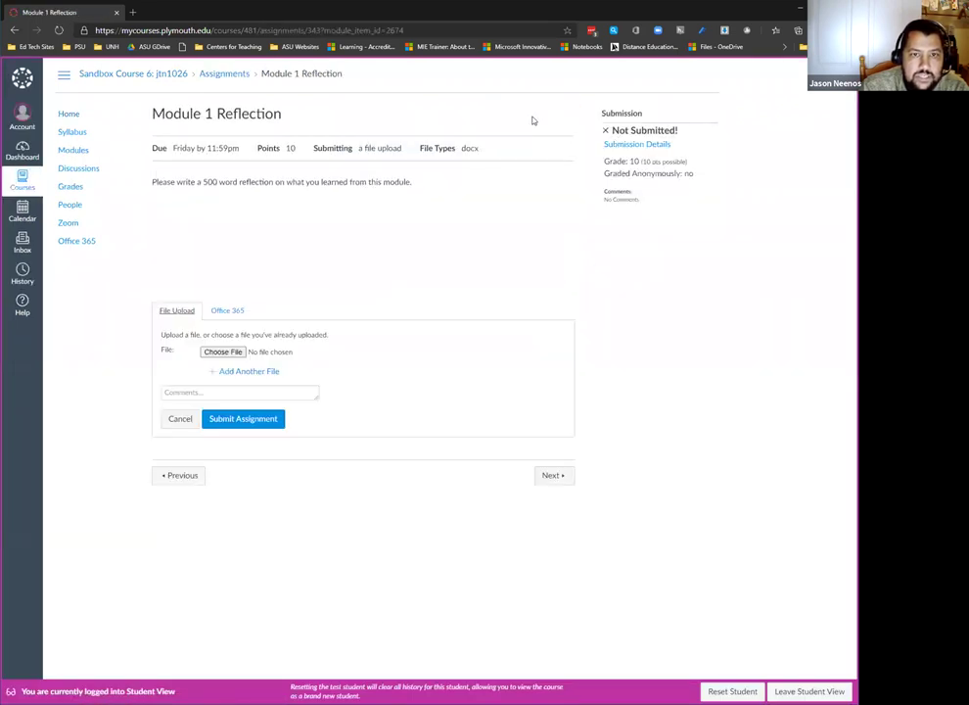
Try to attach the PDF 2020 Open Access Plus 200-400 Summary of Benefits to the submission
click(224, 352)
scroll(199, 174, down, 5)
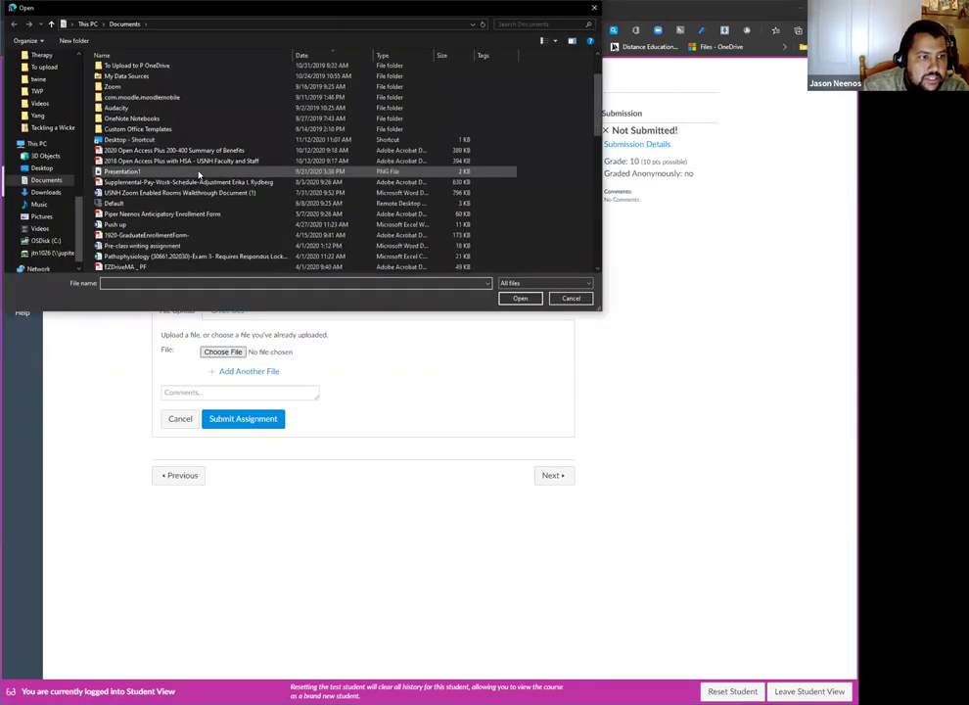
scroll(206, 181, up, 3)
click(231, 208)
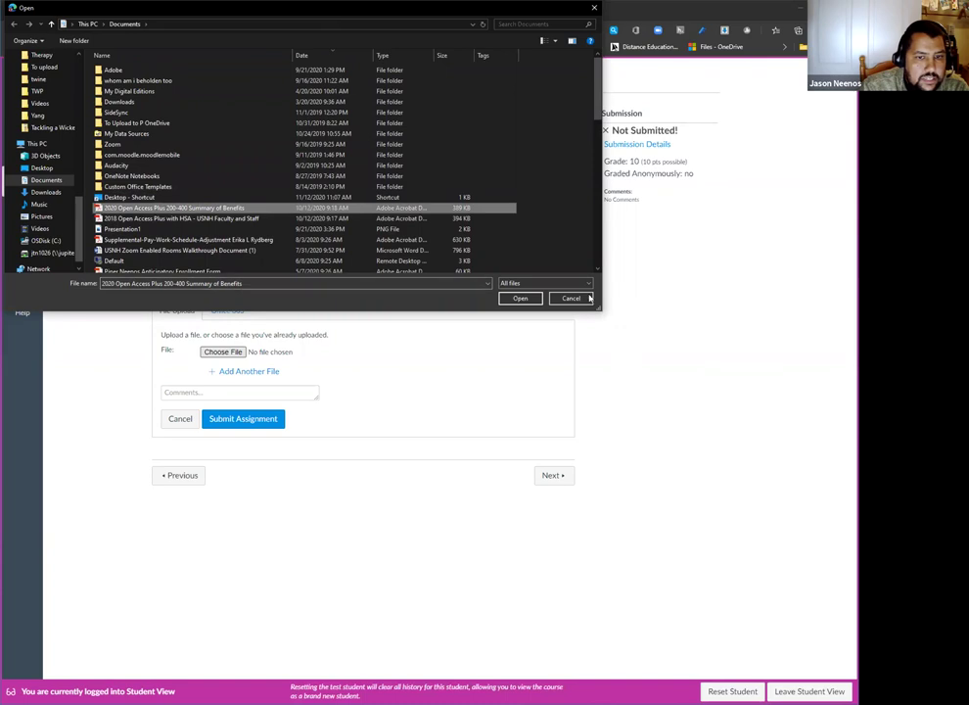
click(522, 299)
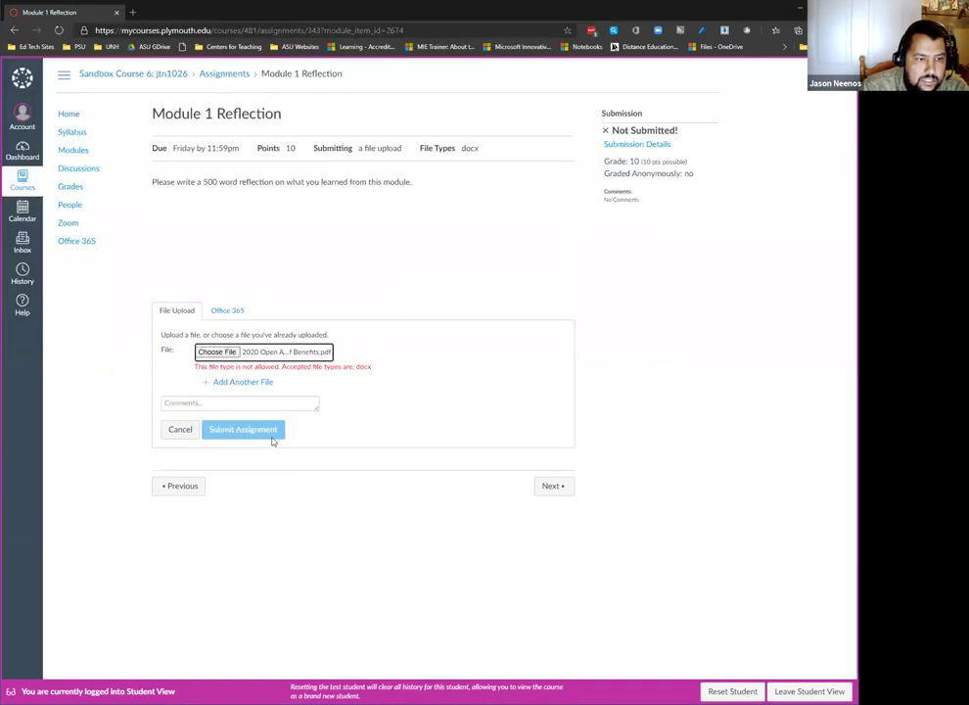
Attach the Word file USNH Zoom Enabled Rooms Walkthrough Document (1) to the submission and submit the assignment
click(216, 351)
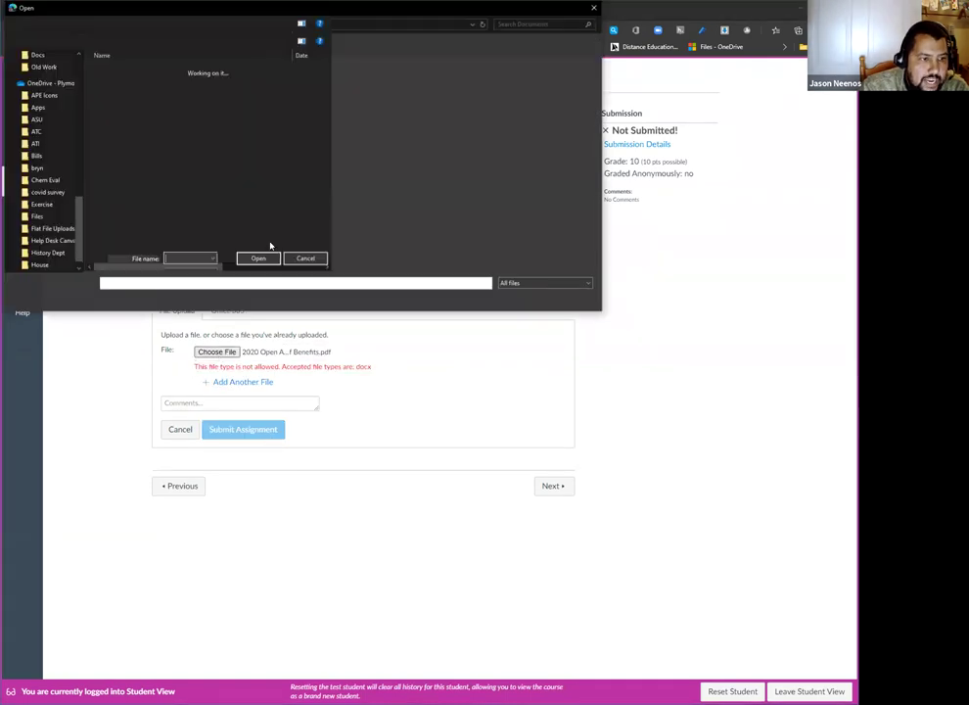
scroll(253, 227, down, 1)
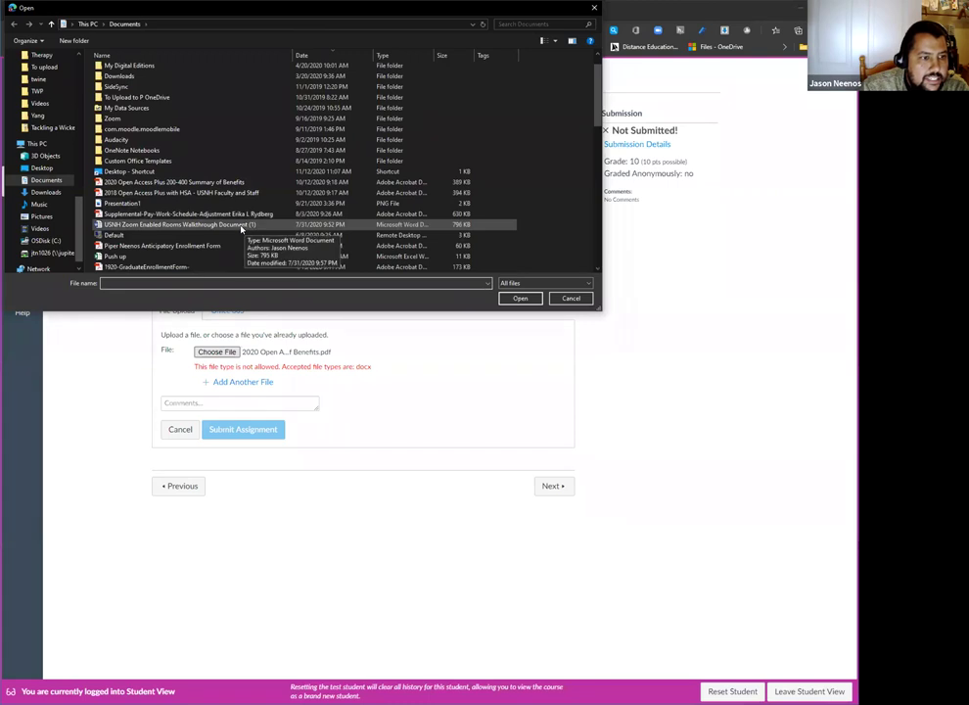
click(241, 226)
click(520, 297)
click(245, 420)
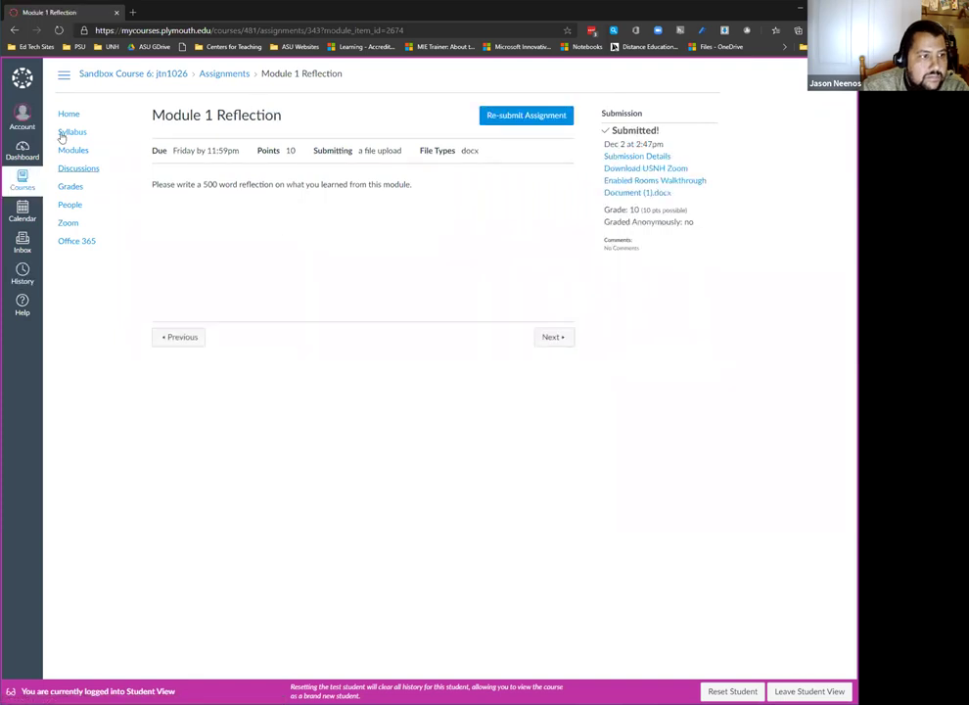
Leave Student View, open the Module 1 Reflection submission in SpeedGrader, and place the cursor in its assignment comment box
click(803, 691)
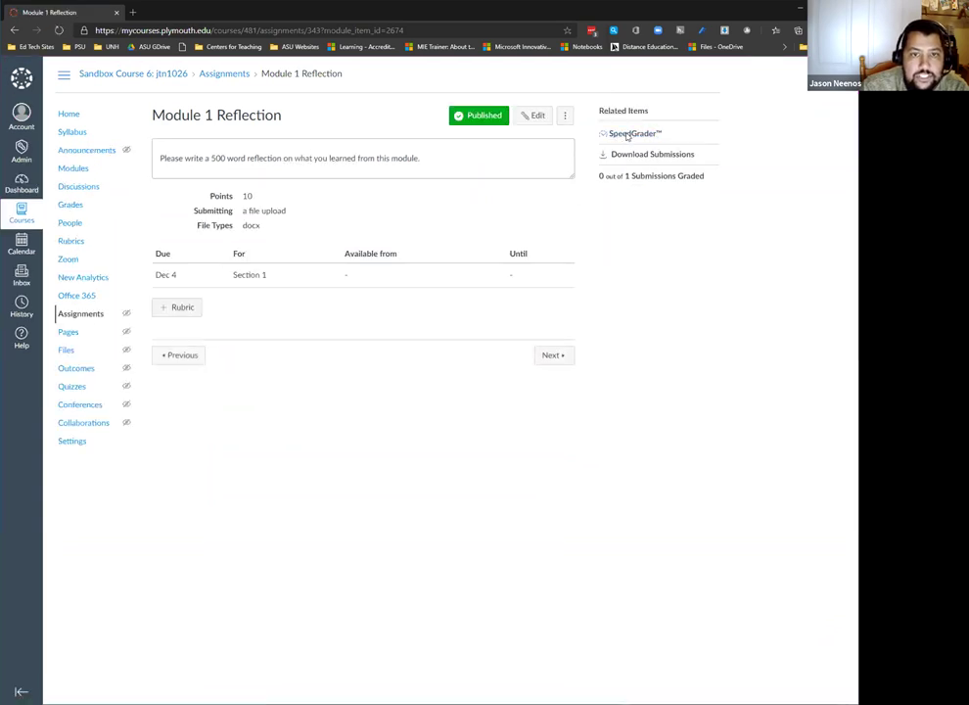
click(628, 135)
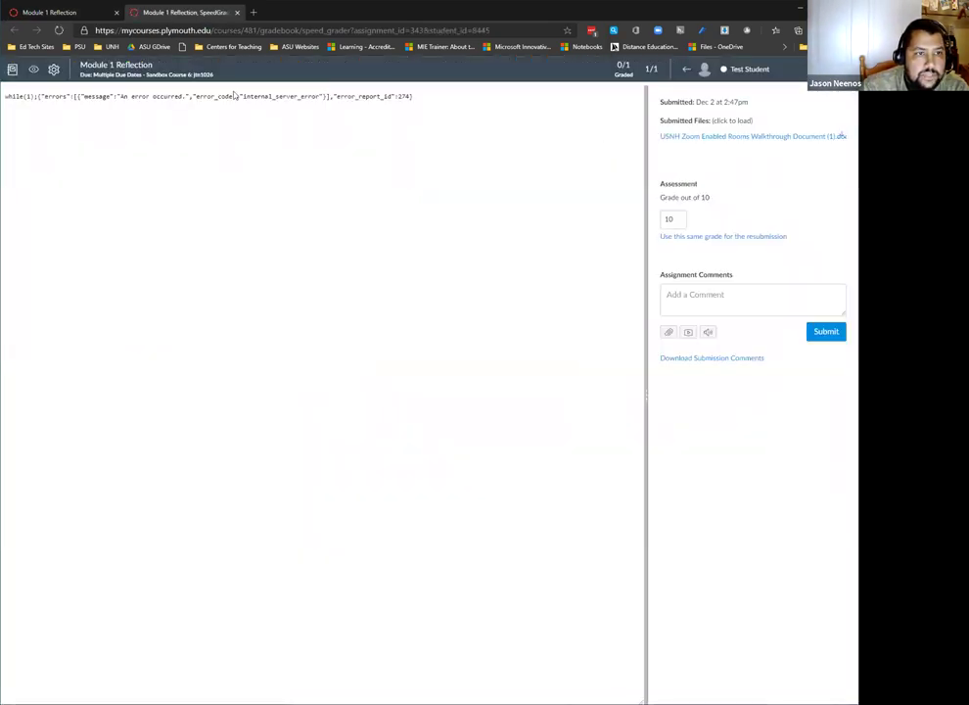
drag(160, 97, 320, 98)
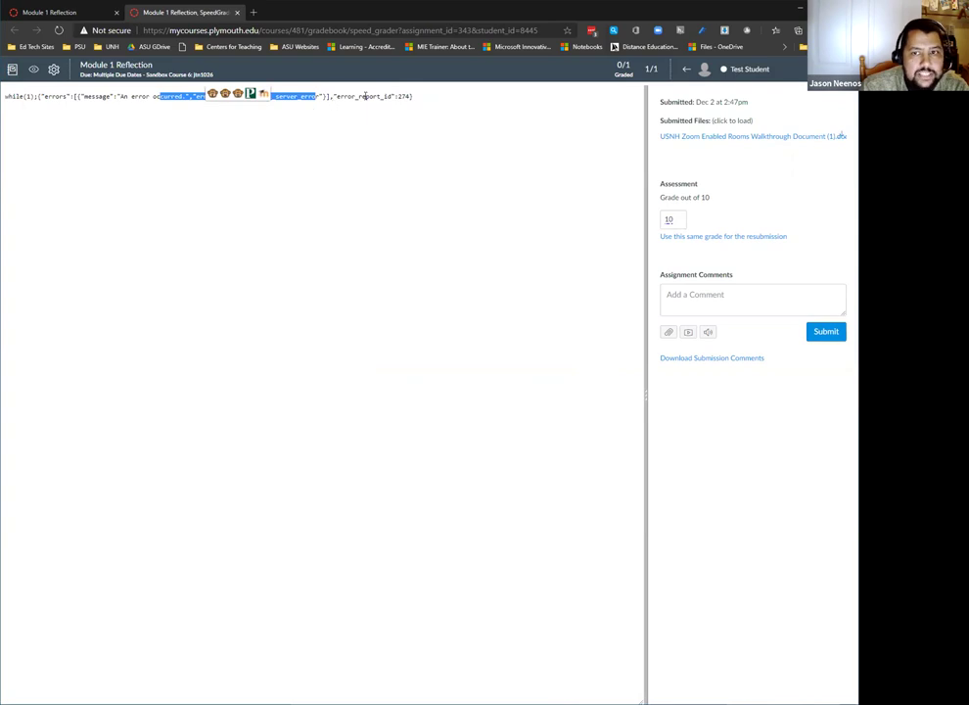
drag(145, 97, 255, 235)
click(691, 309)
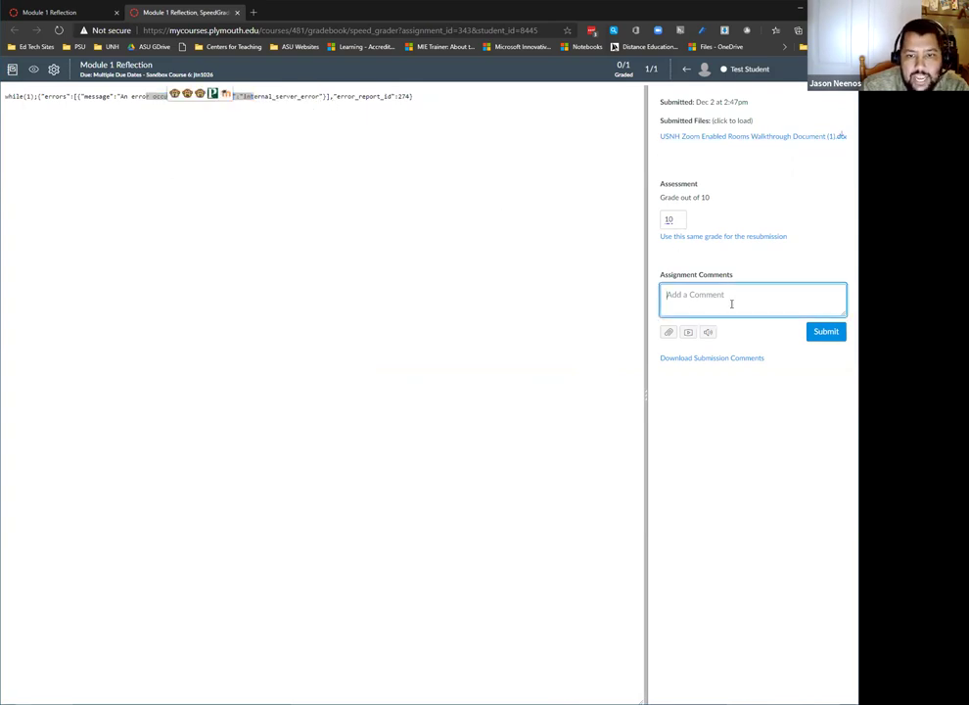
Examine the media comment options for recording or uploading, including the webcam choices, and close them without recording
click(688, 333)
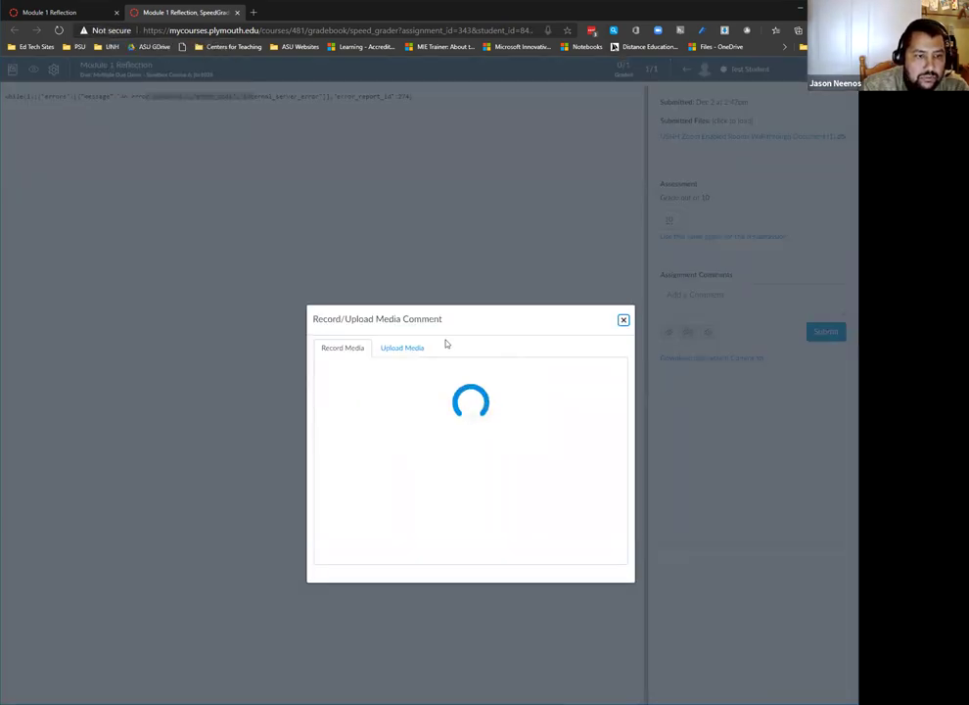
click(406, 347)
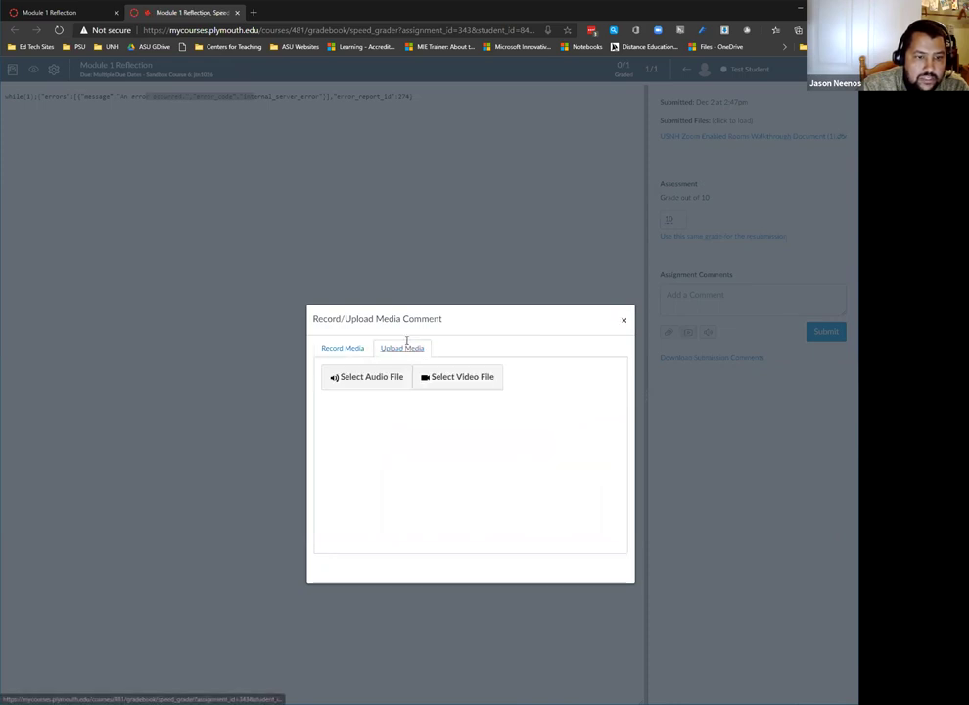
click(356, 350)
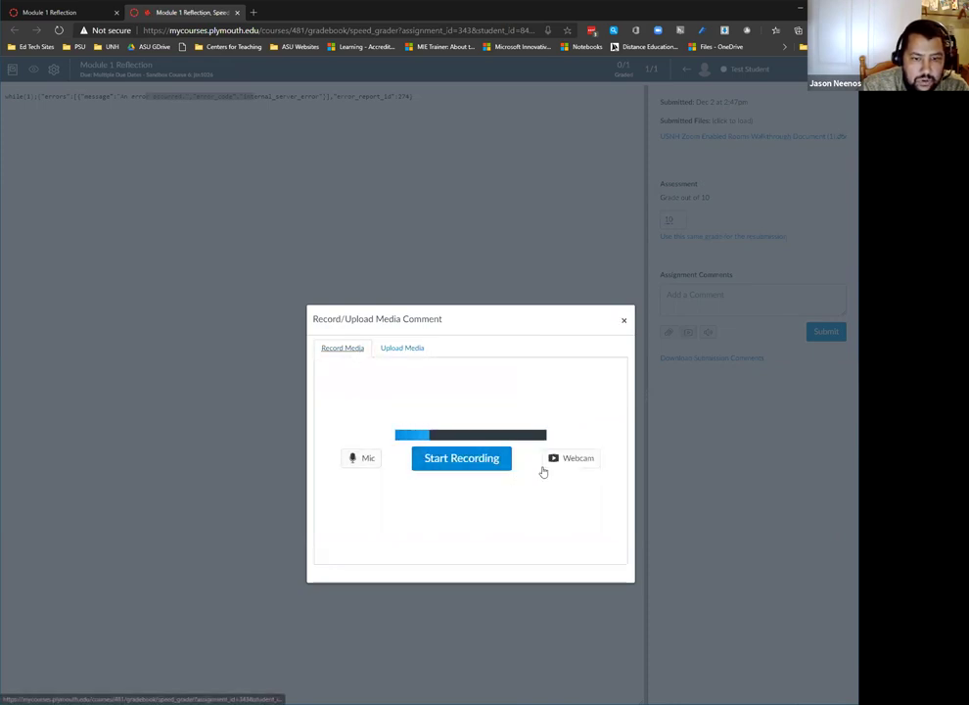
click(624, 321)
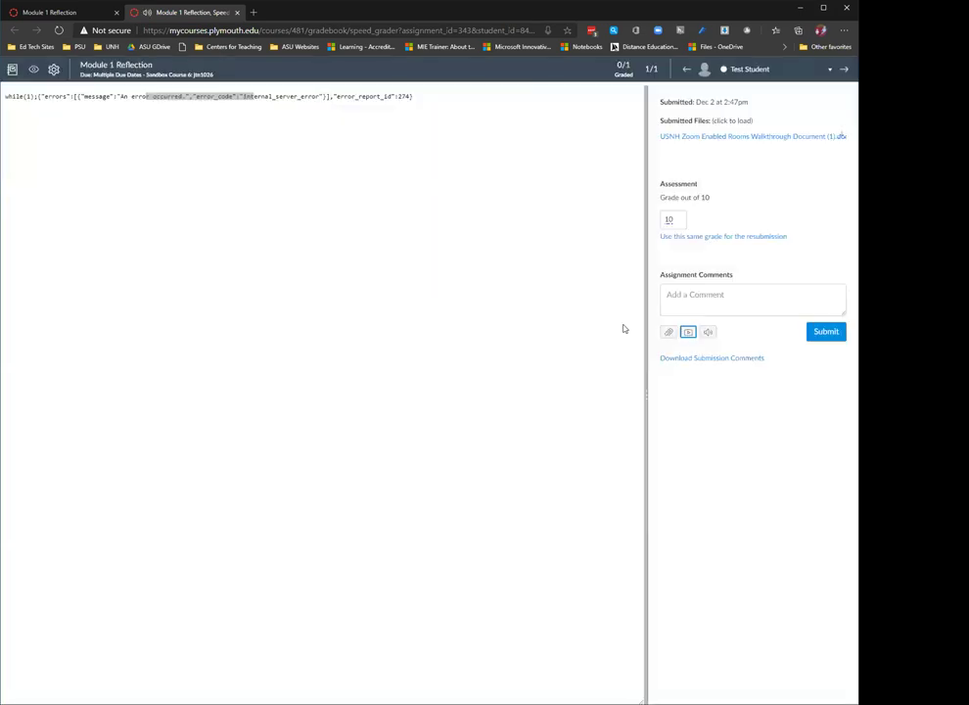
click(688, 332)
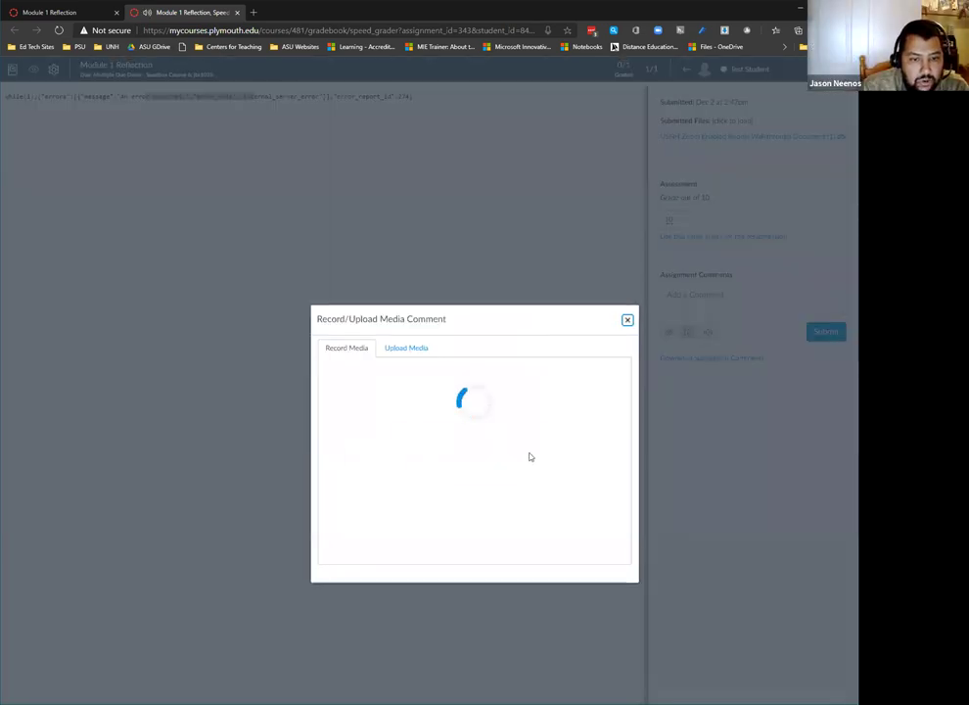
click(577, 459)
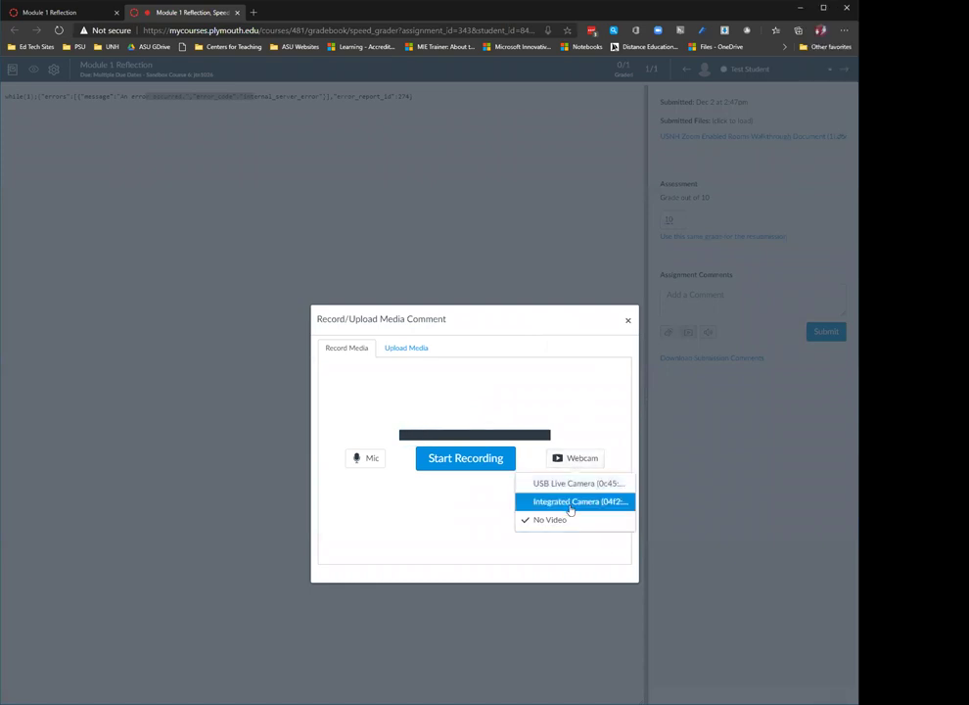
click(627, 320)
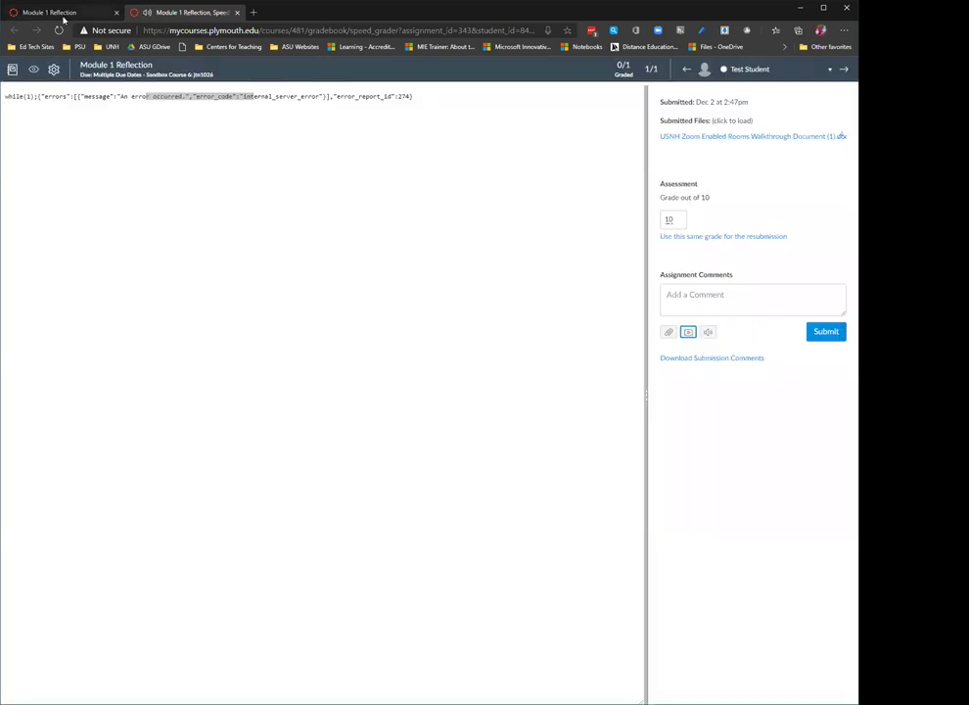
Return to the course tab, enter Student View from the course settings, and open the Module 1 Reflection assignment
click(51, 13)
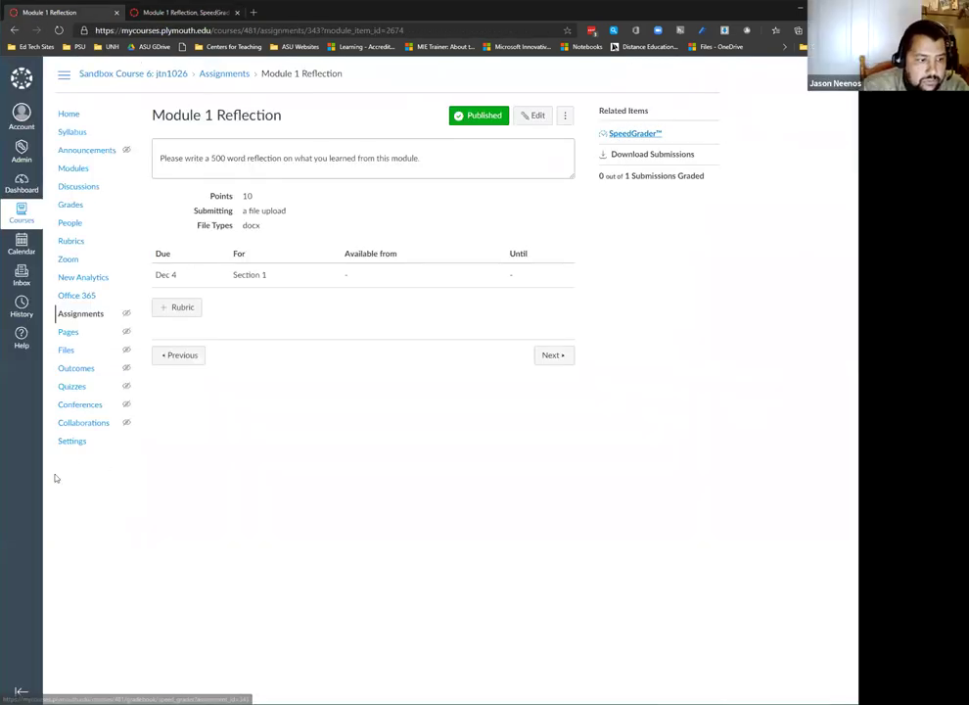
click(72, 441)
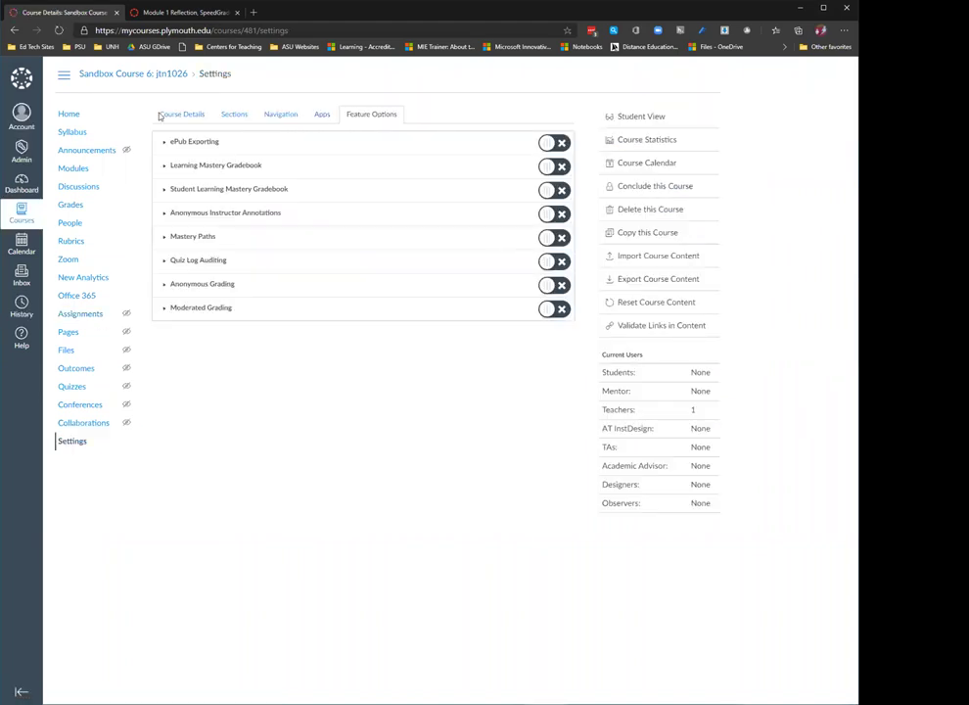
click(95, 170)
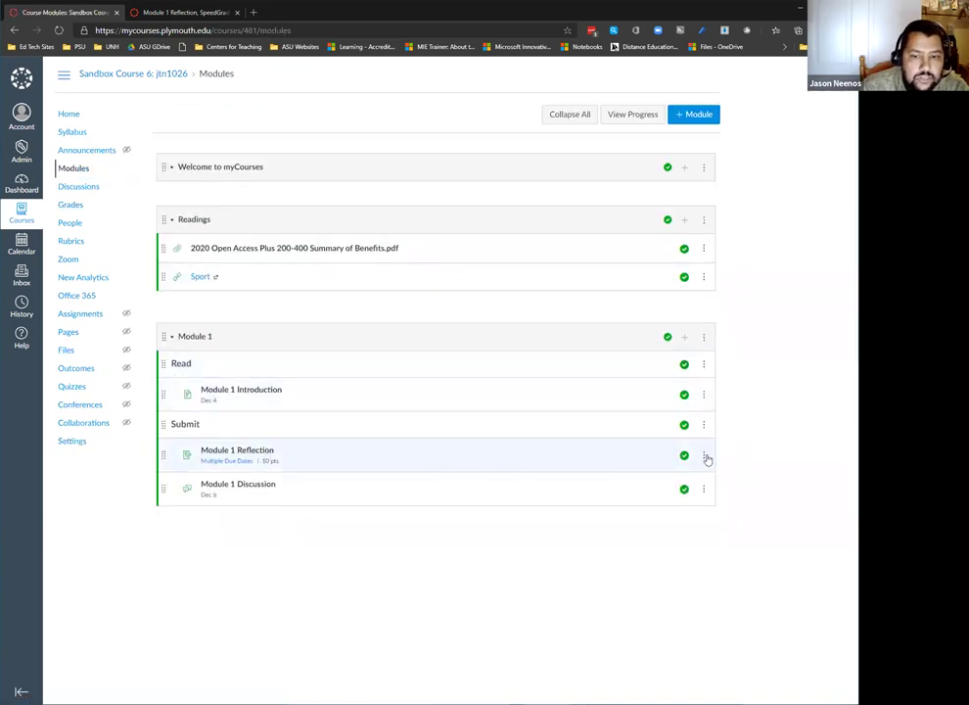
click(71, 442)
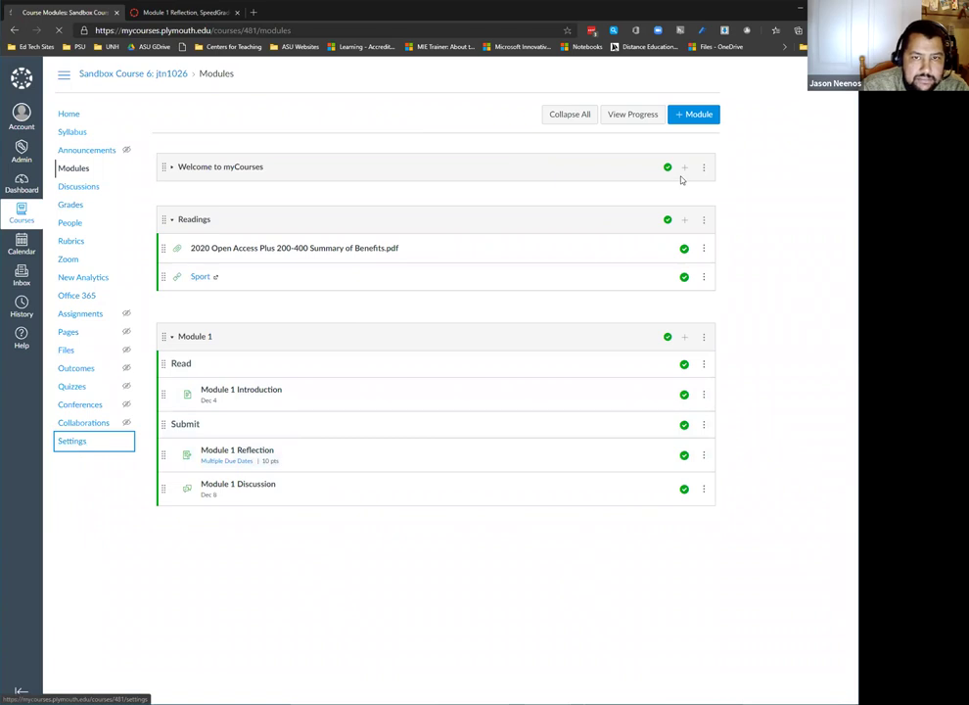
click(648, 117)
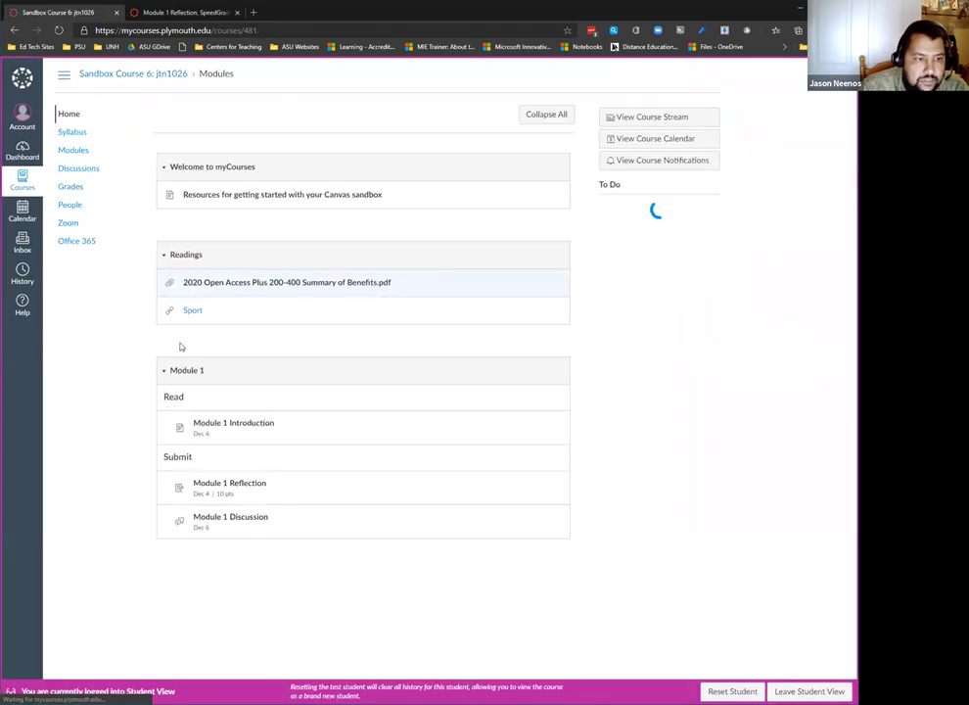
click(231, 484)
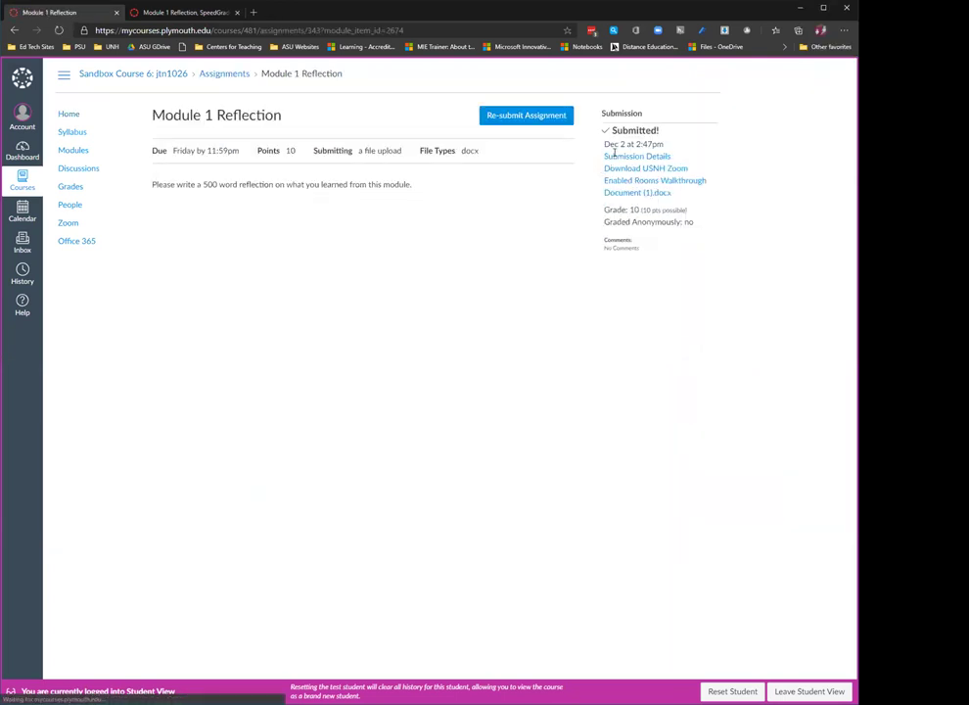
Resubmit the assignment with the Word file Pre-class writing assignment from the Documents folder
click(554, 121)
click(216, 352)
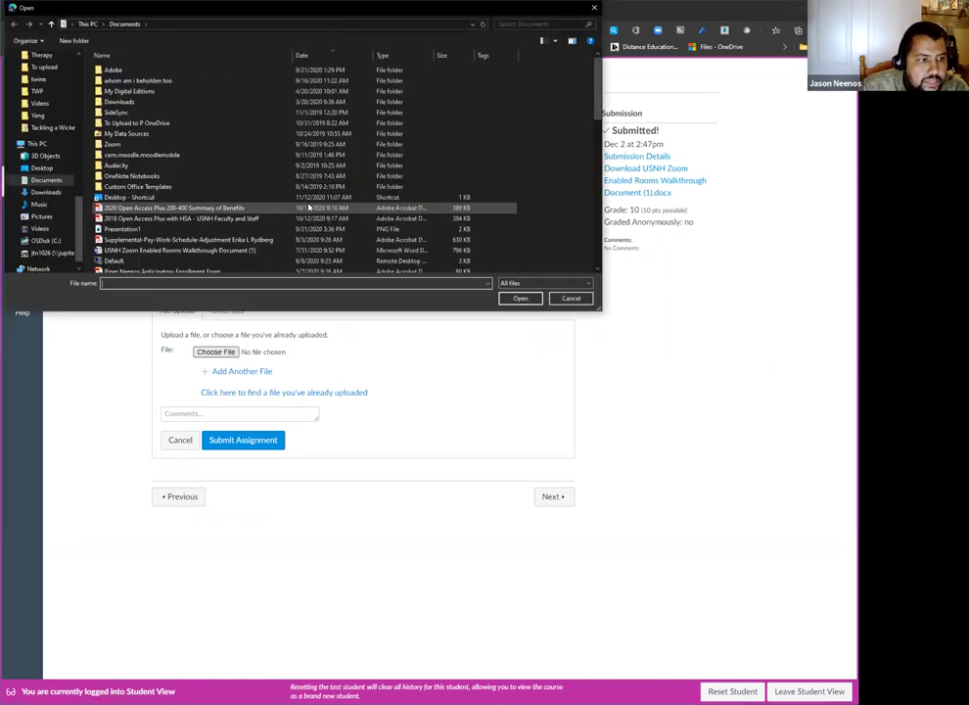
scroll(310, 206, down, 4)
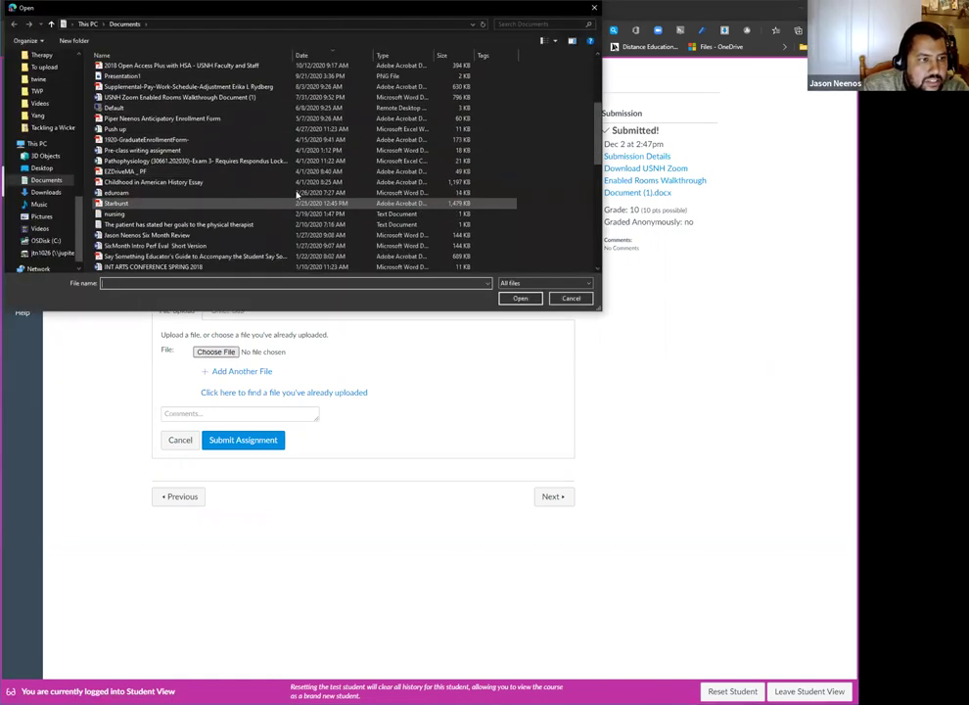
click(246, 151)
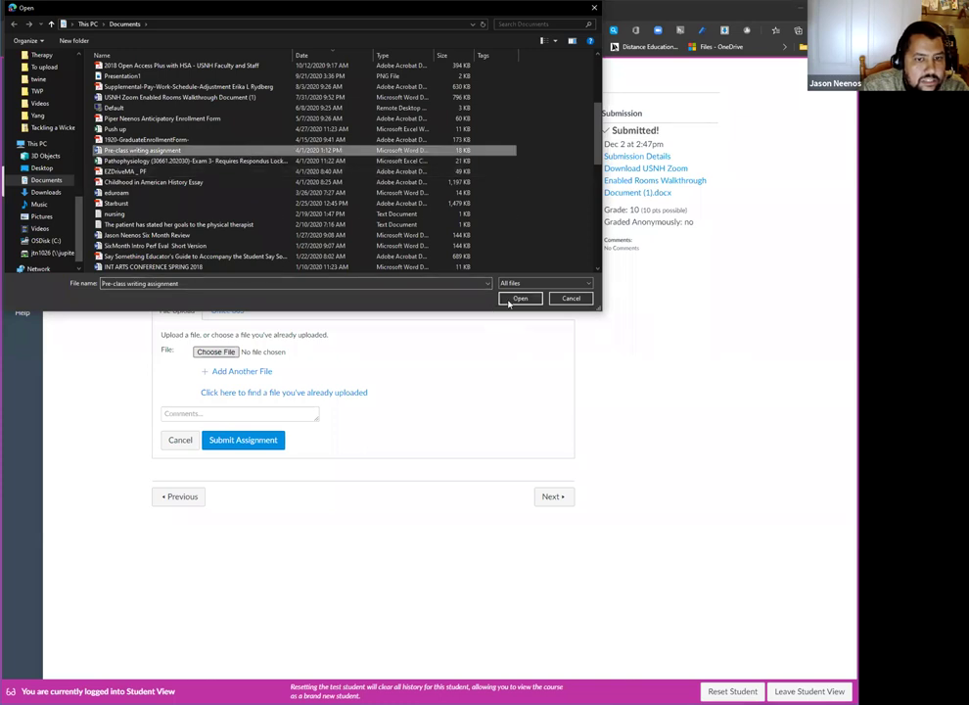
click(513, 298)
click(245, 442)
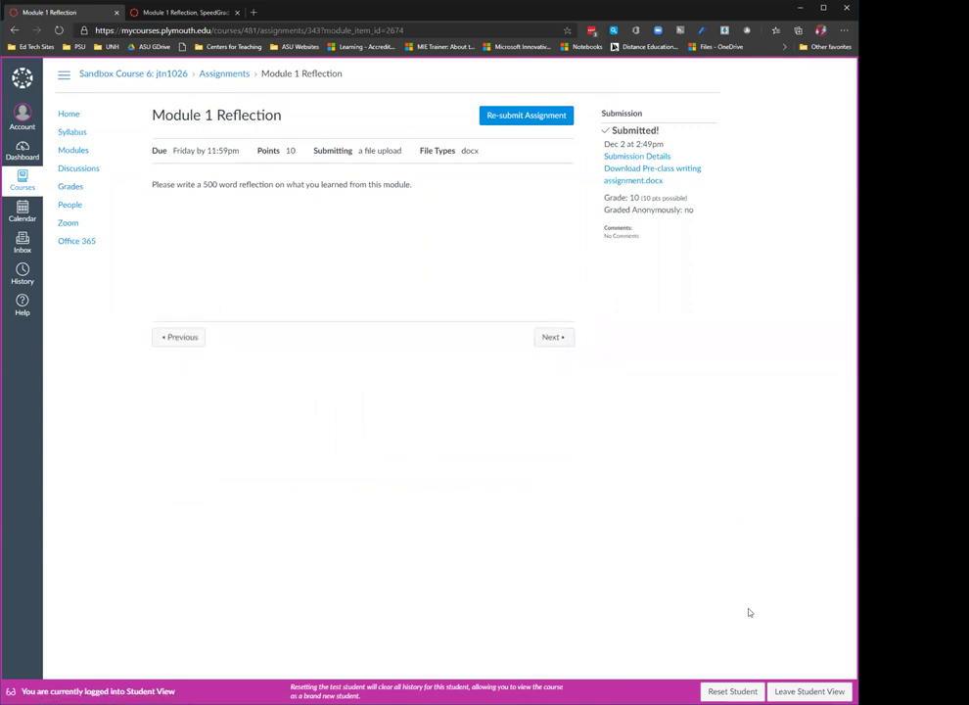
Leave Student View, open the Module 1 Reflection submission in SpeedGrader, and look over the submitted document's first page
click(809, 691)
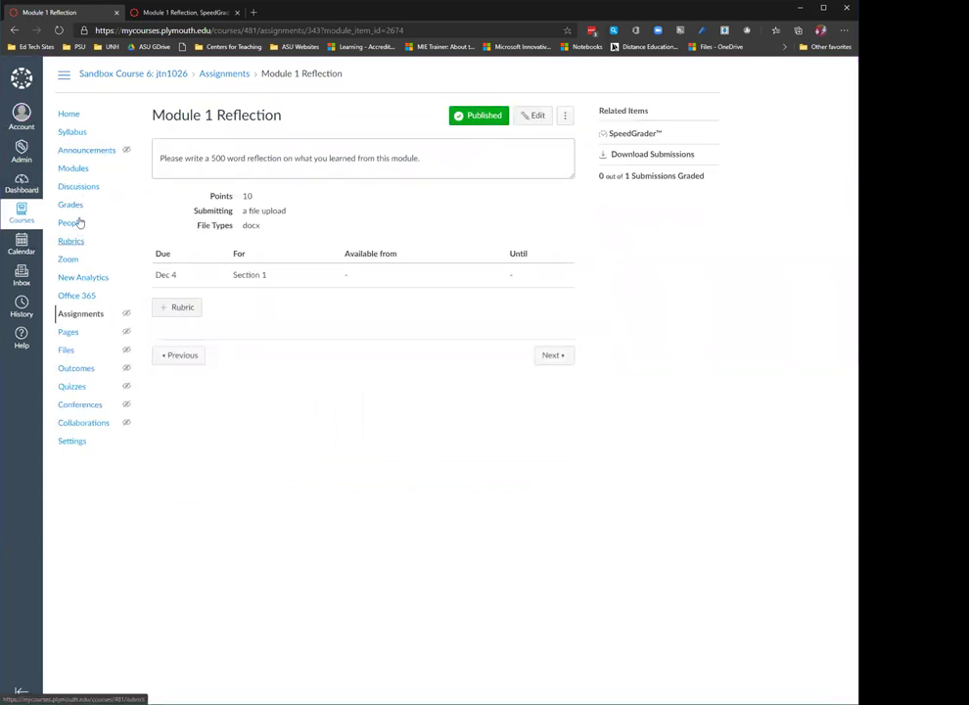
click(613, 137)
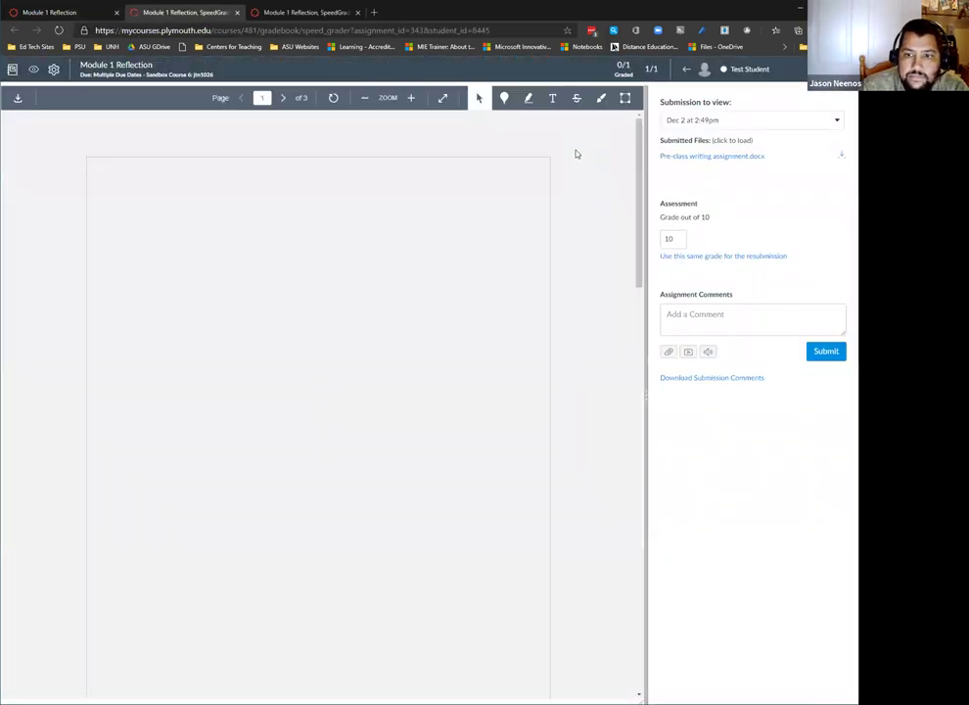
scroll(485, 186, down, 5)
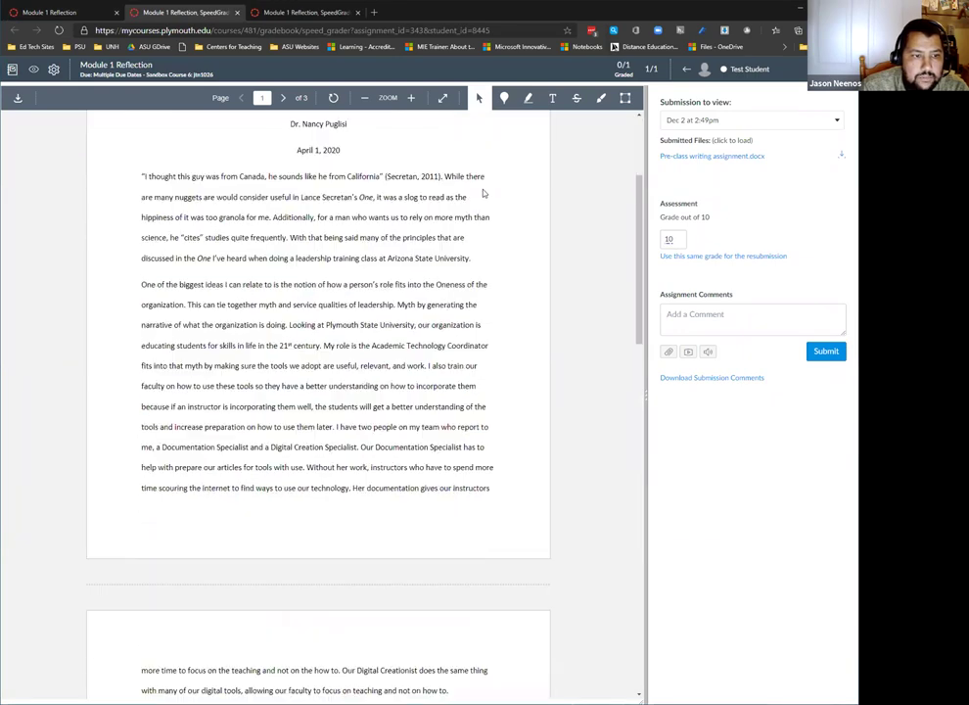
scroll(482, 189, up, 5)
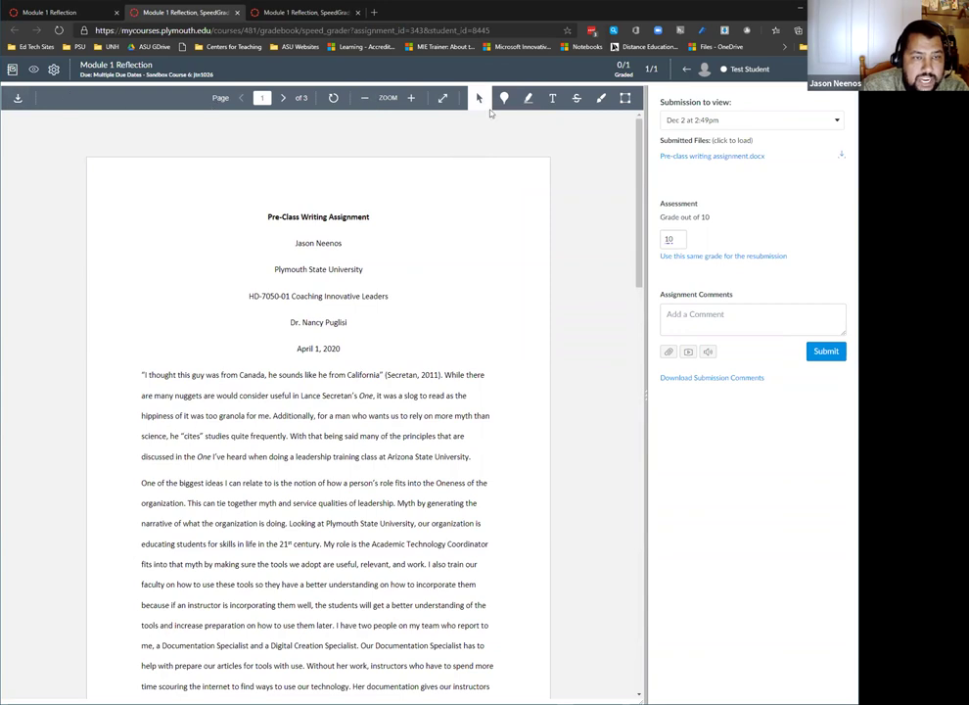
Highlight the opening quotation about Canada and California in yellow and attach the comment "This doesn't make sense"
click(529, 97)
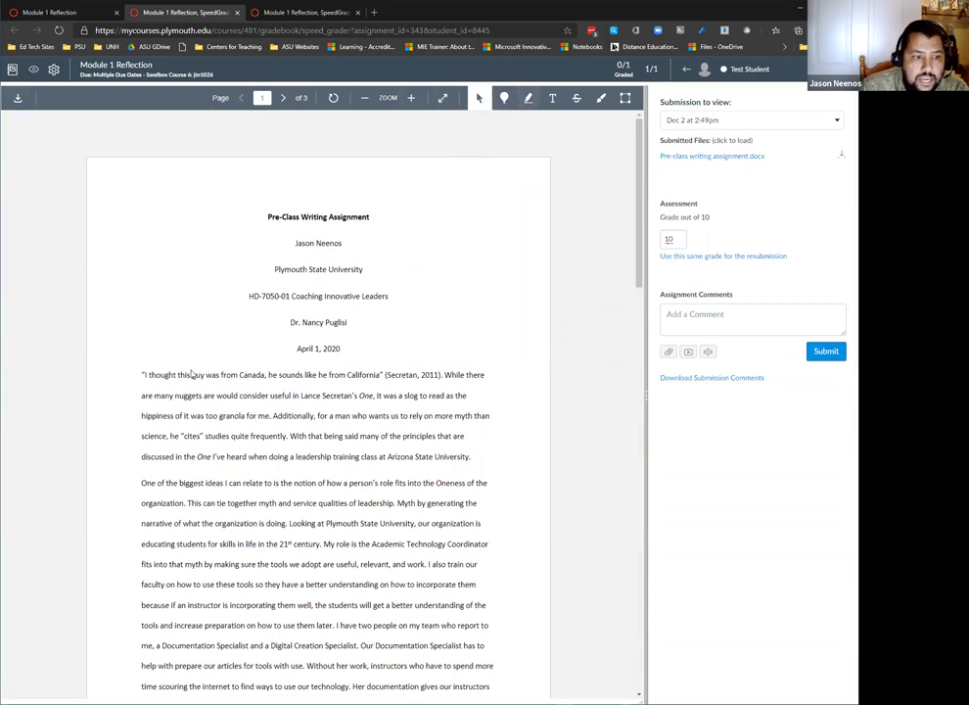
drag(91, 377, 469, 380)
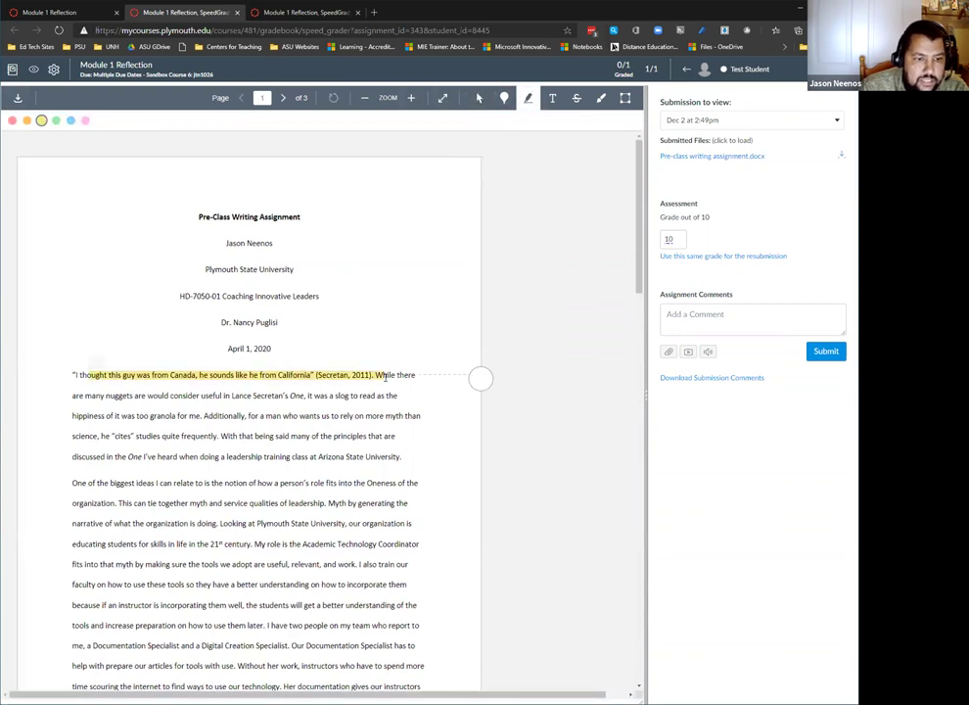
click(480, 378)
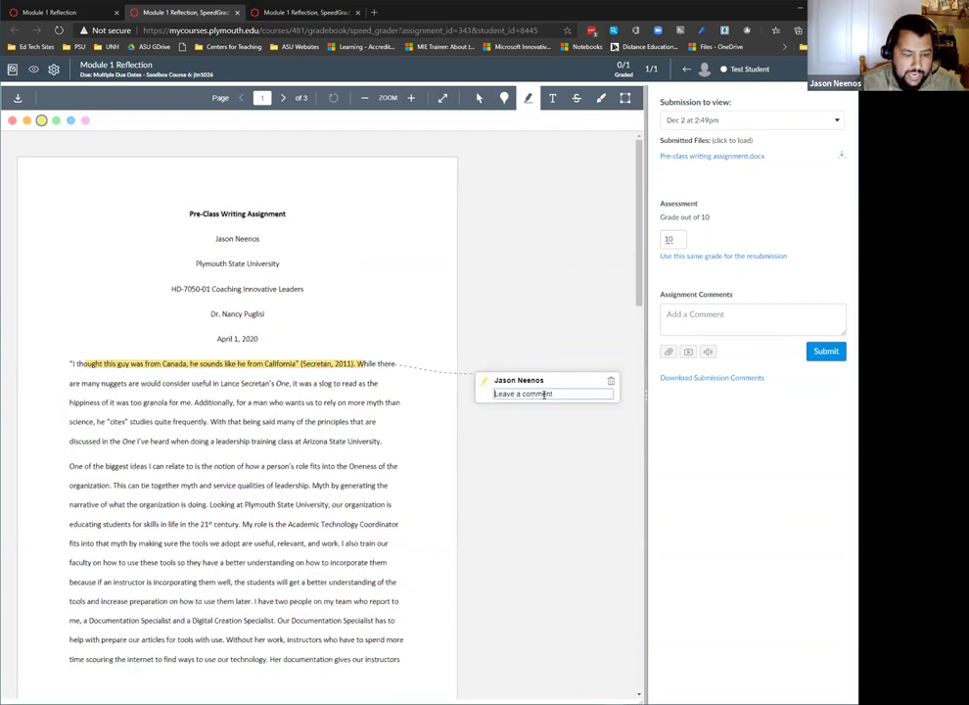
text(This doesn)
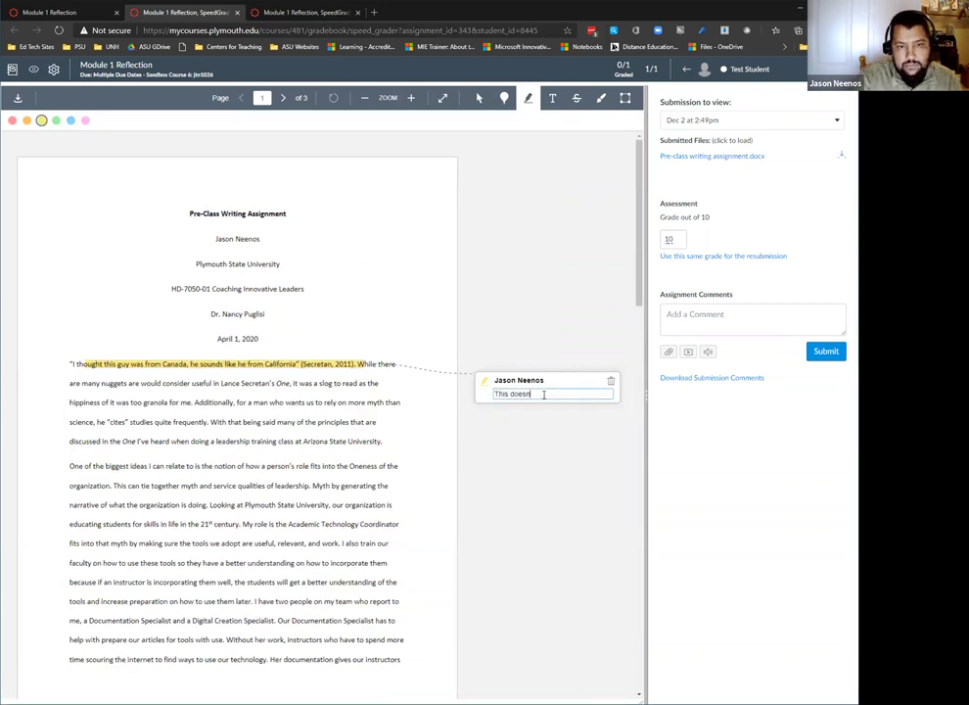
text('t make sense)
key(Return)
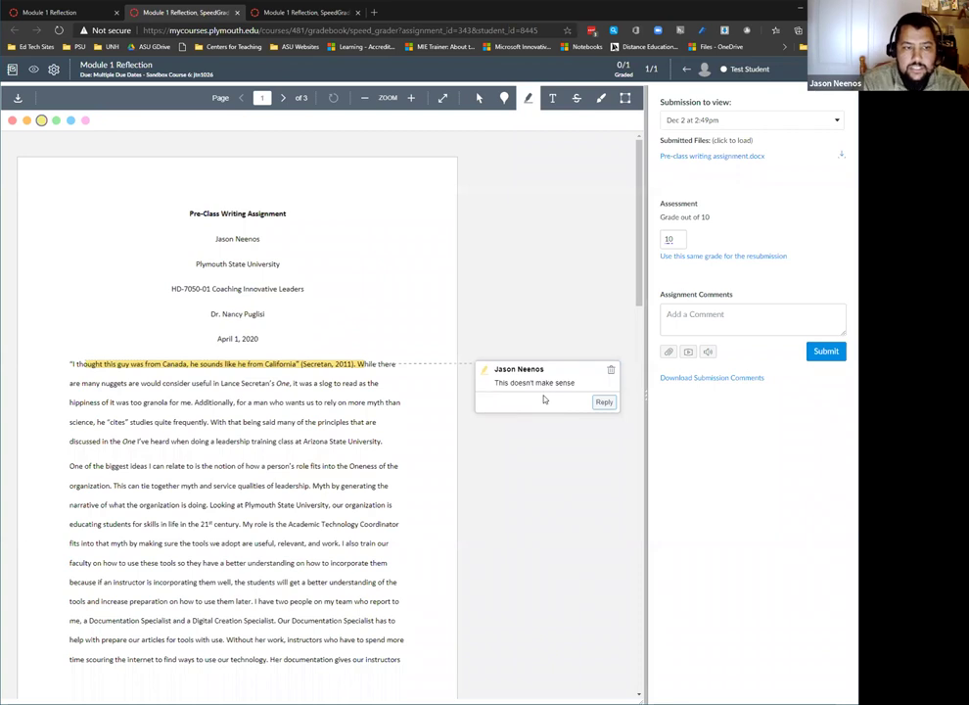
Strike out the passage starting "many nuggets are would consider useful" in red, and draw a blue circle around the title with a handwritten "Hi"
click(577, 98)
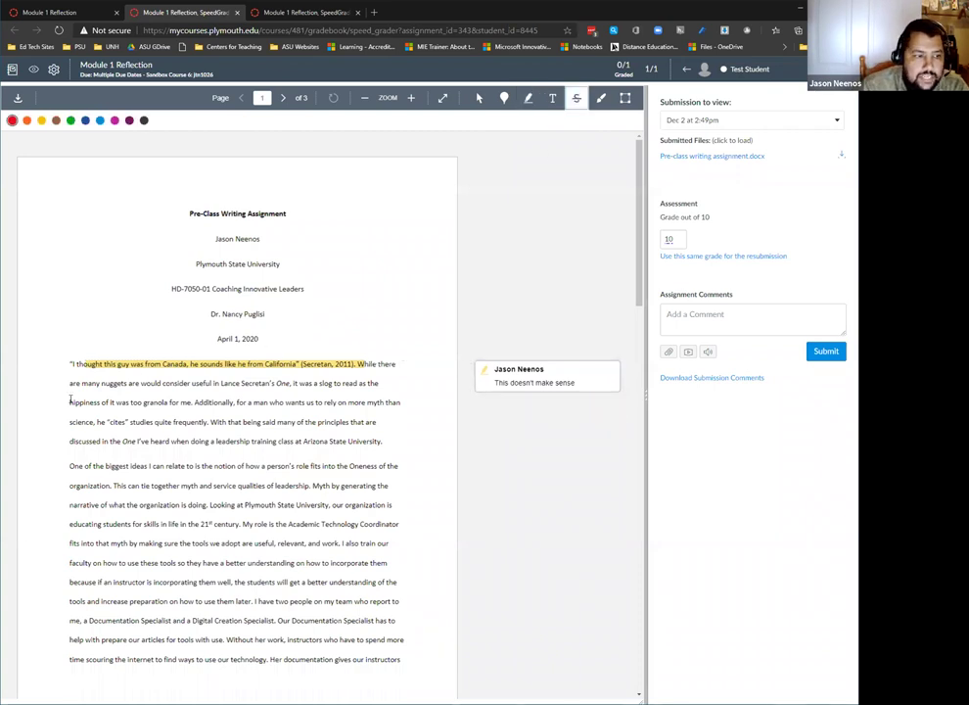
drag(83, 384, 275, 384)
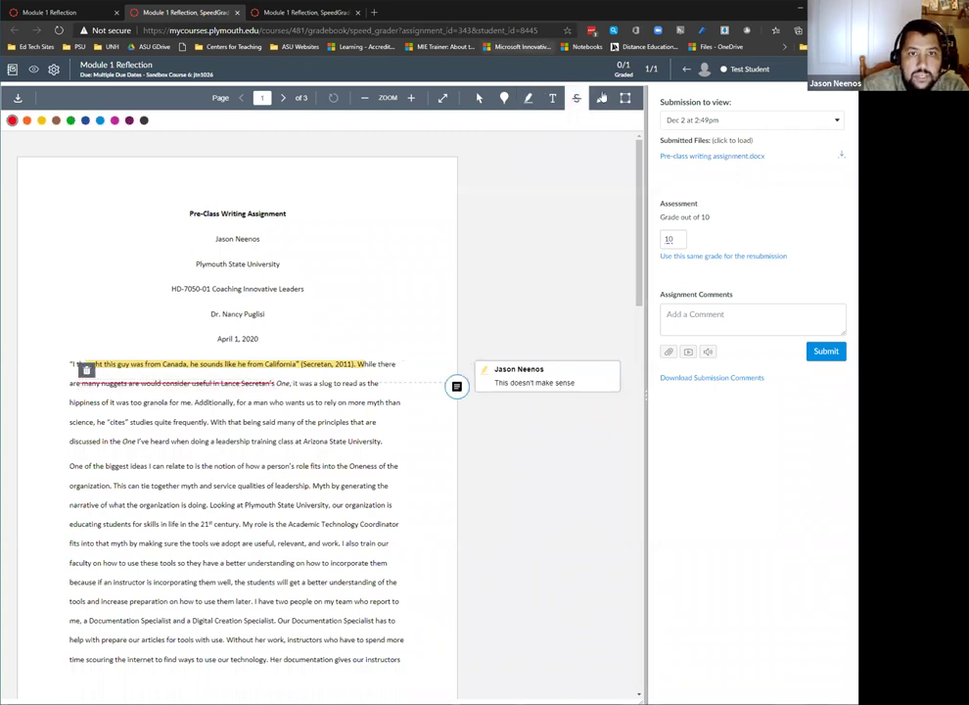
click(601, 98)
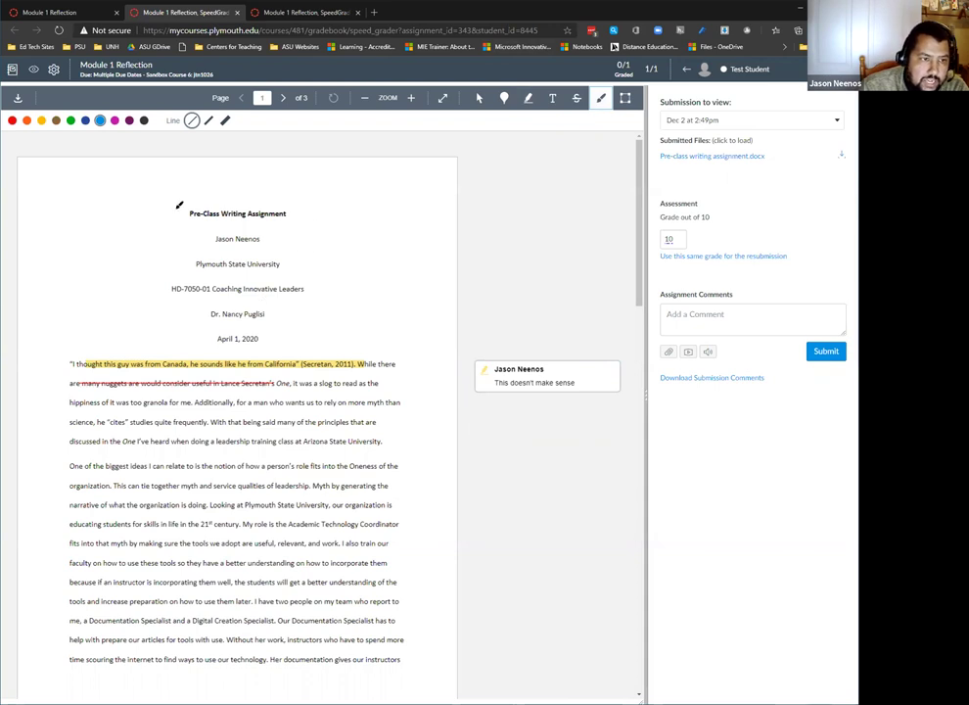
mouse_move(262, 179)
mouse_down()
mouse_move(168, 220)
mouse_move(353, 195)
mouse_move(396, 174)
mouse_move(405, 223)
mouse_move(418, 224)
mouse_move(427, 199)
mouse_up()
drag(428, 200, 428, 223)
click(427, 192)
Place a blue point annotation between the first two paragraphs with the comment "should have singled space"
click(504, 98)
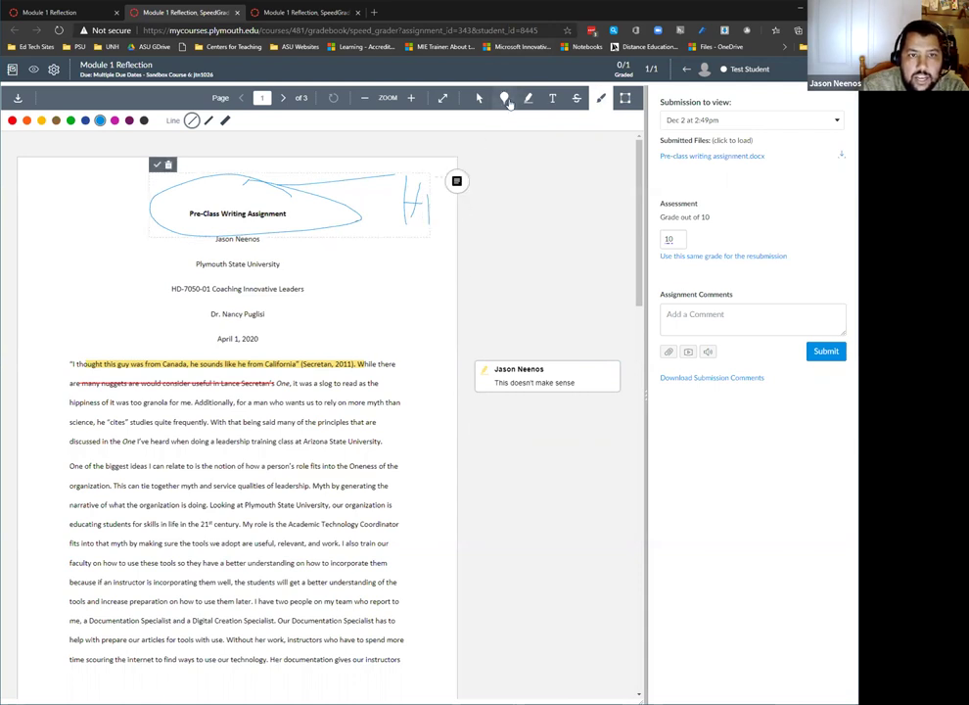
click(248, 450)
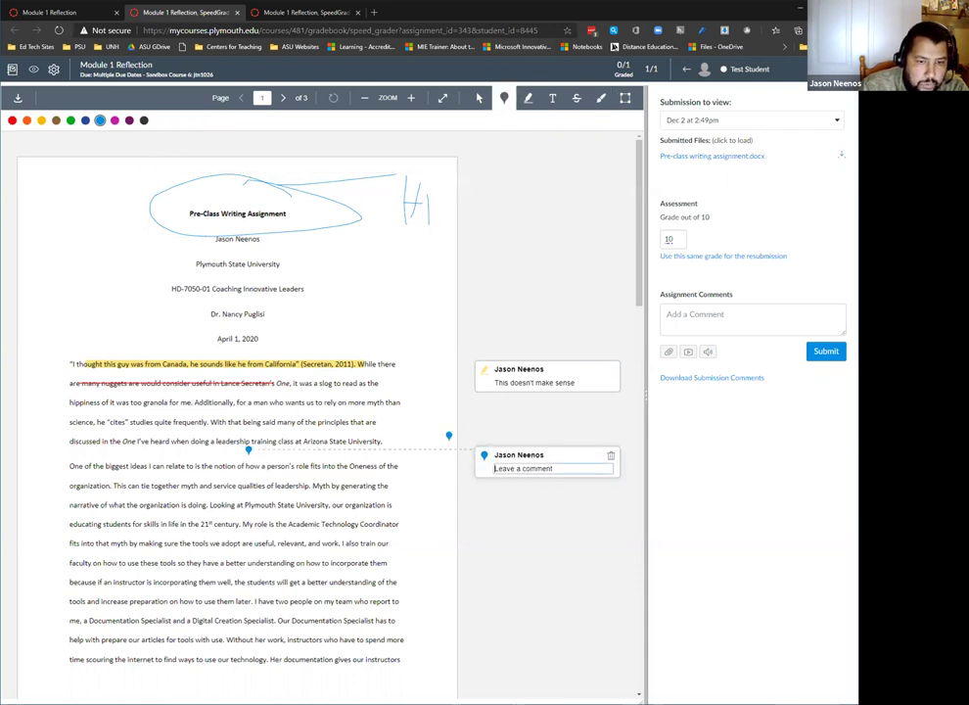
text(should have singled space)
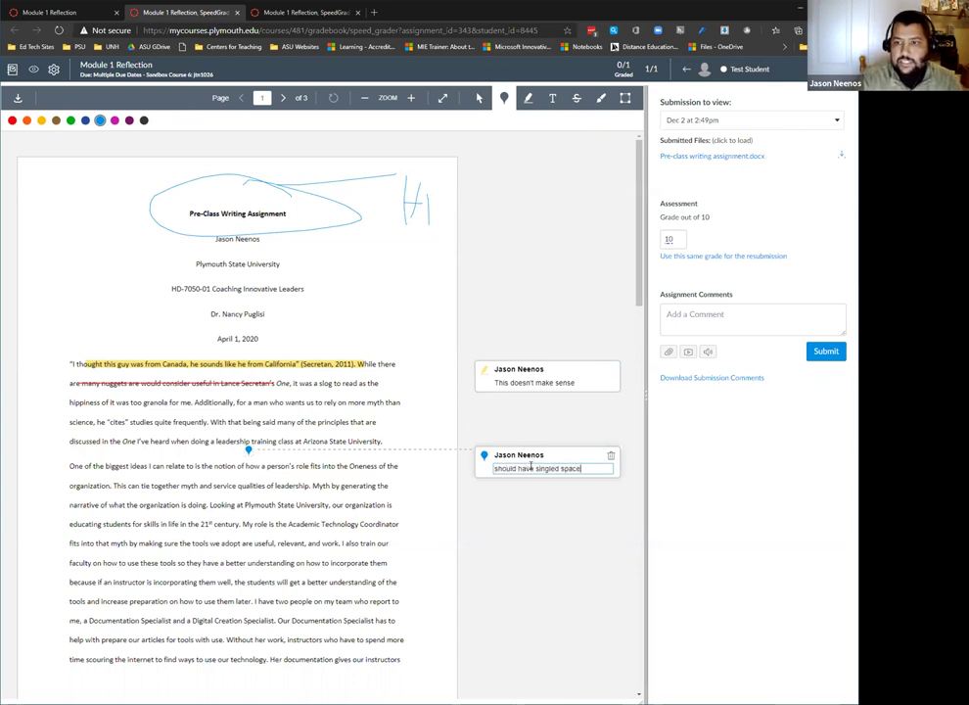
key(Return)
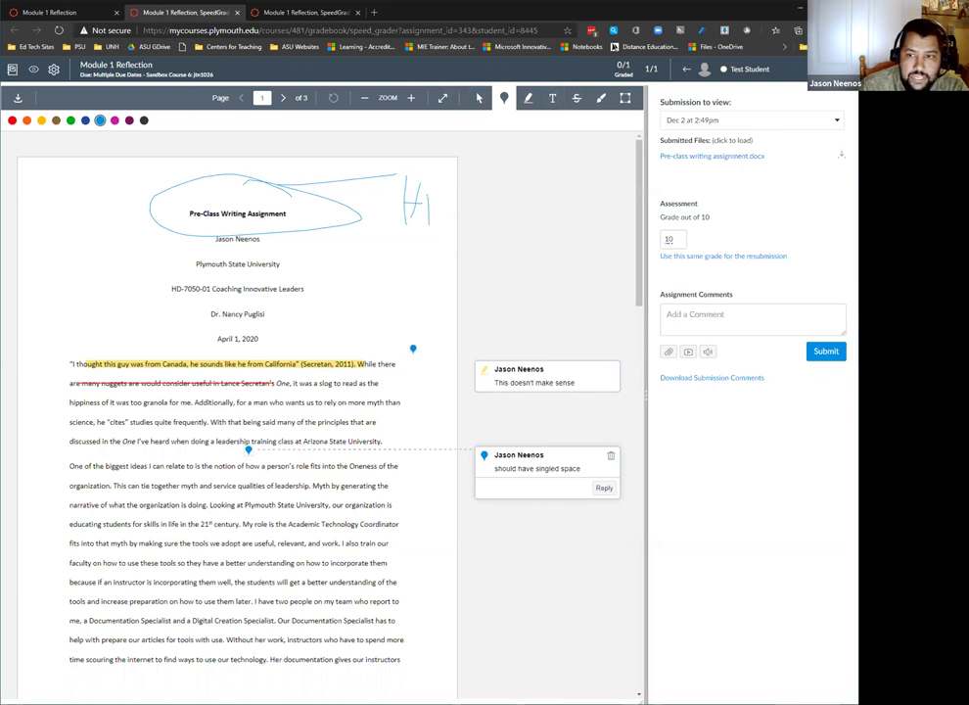
scroll(426, 330, down, 4)
scroll(426, 314, up, 3)
scroll(426, 315, down, 4)
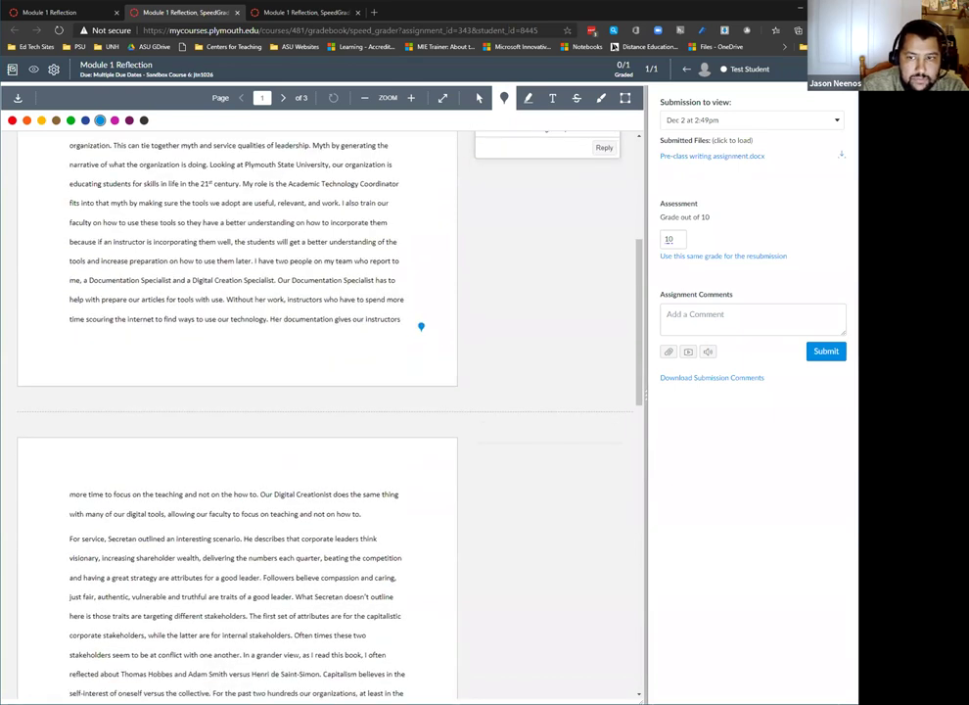
scroll(421, 468, up, 2)
scroll(420, 469, up, 3)
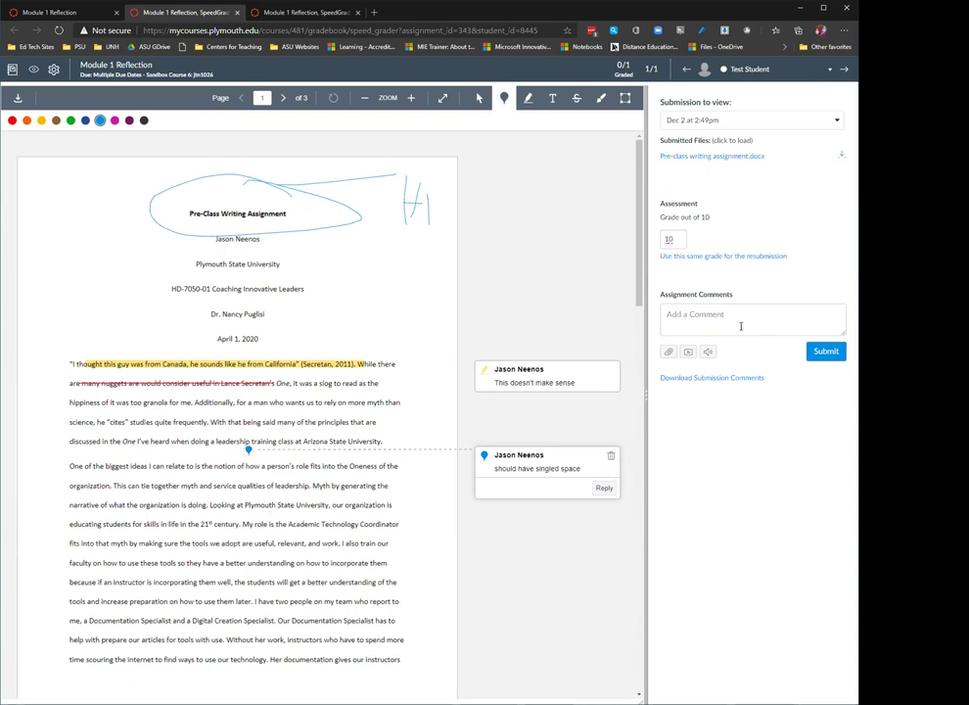
Return to the Module 1 Reflection assignment page and close both SpeedGrader pages
click(683, 320)
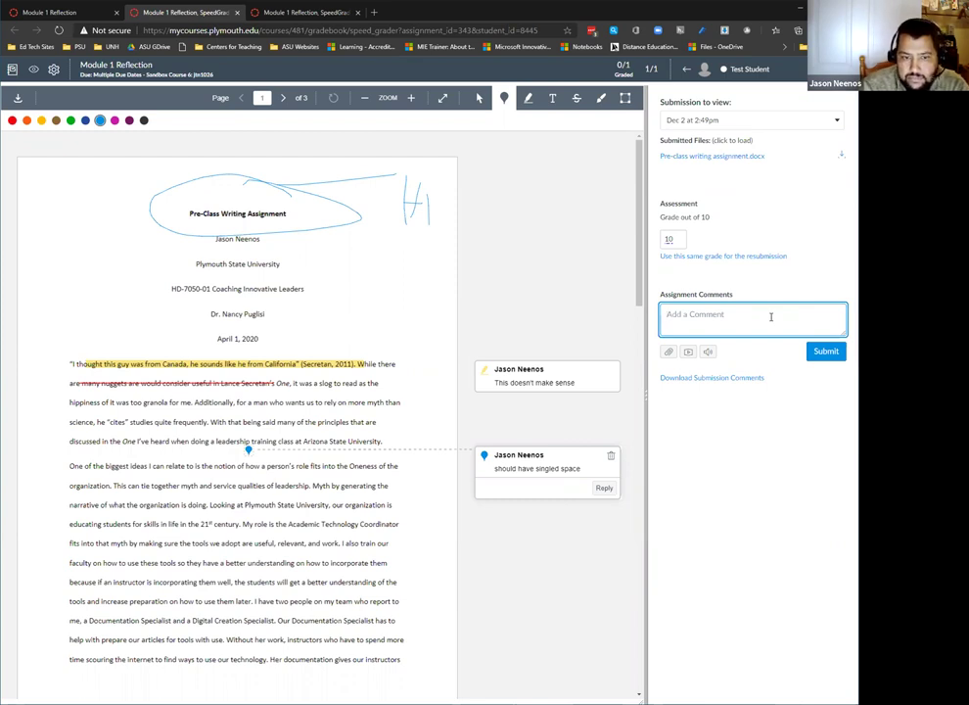
click(34, 13)
click(210, 11)
click(237, 12)
click(247, 12)
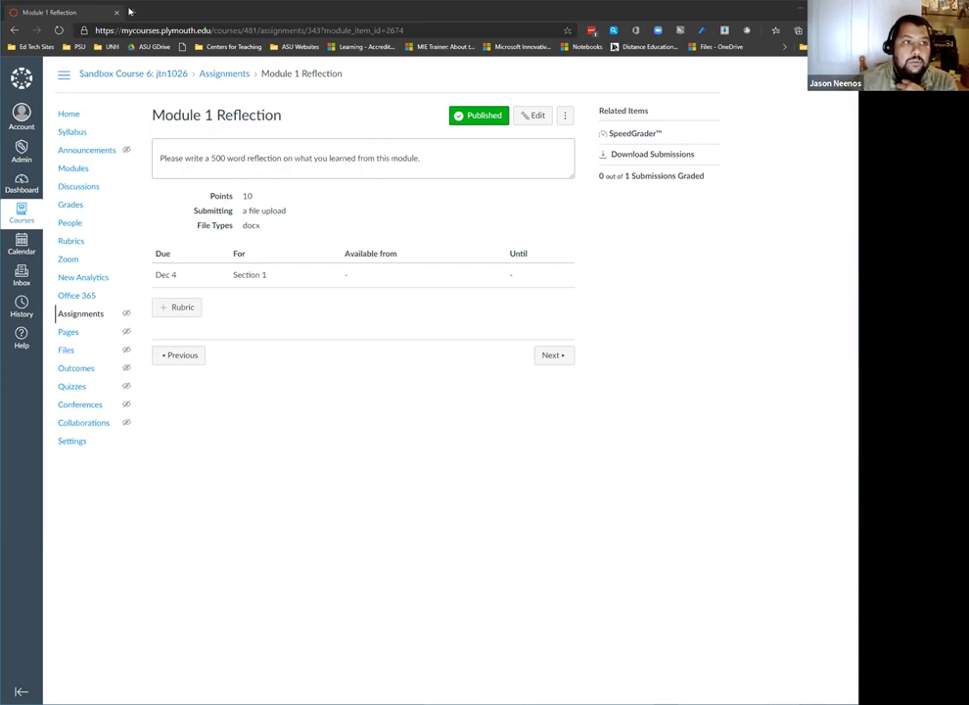
Search the web for "canvas guides" in a new browser tab and open the Canvas Community Guides page
click(131, 11)
text(can)
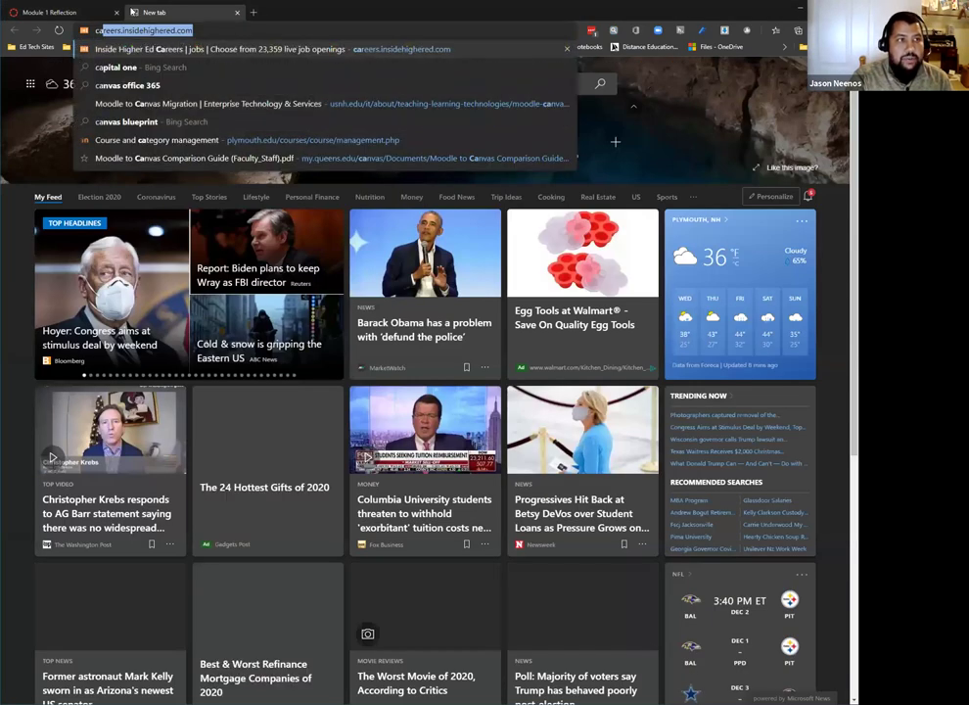
text(vas guid)
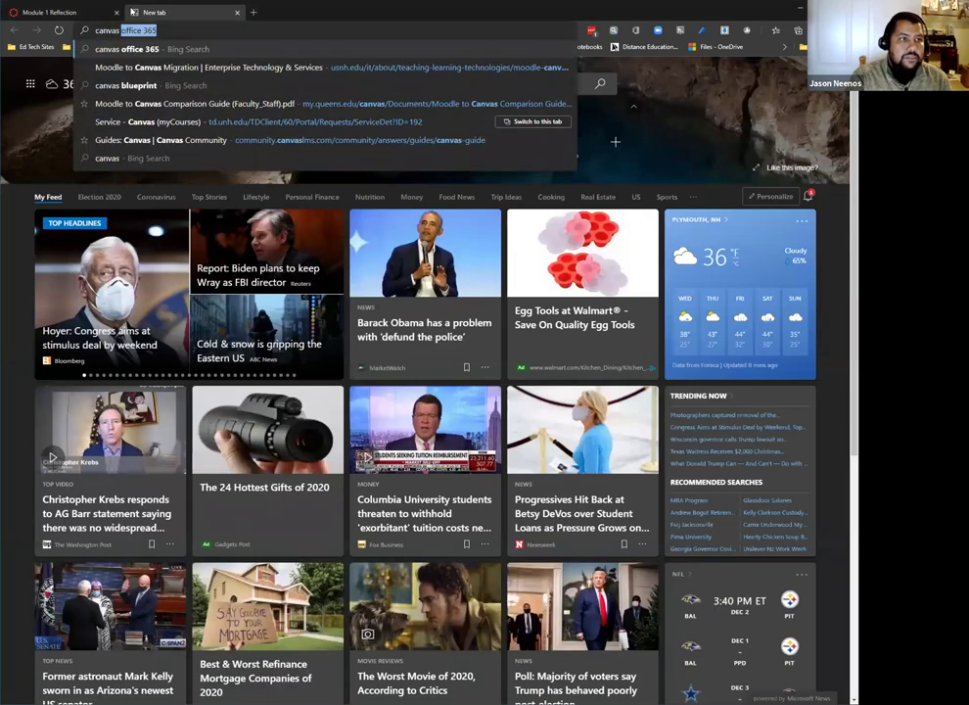
text(es)
key(Return)
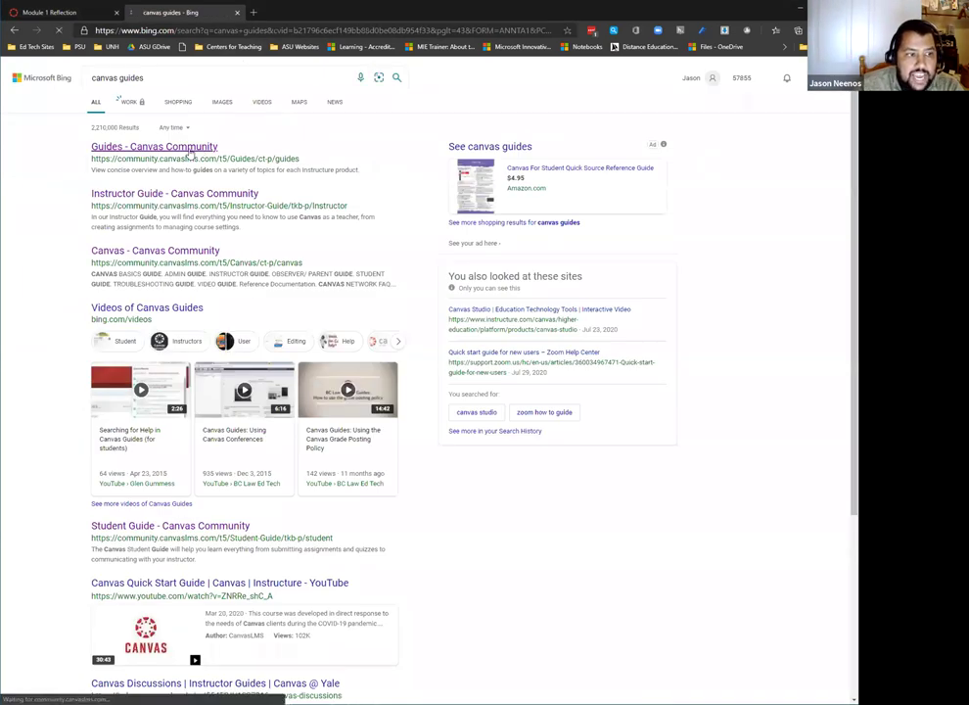
click(188, 148)
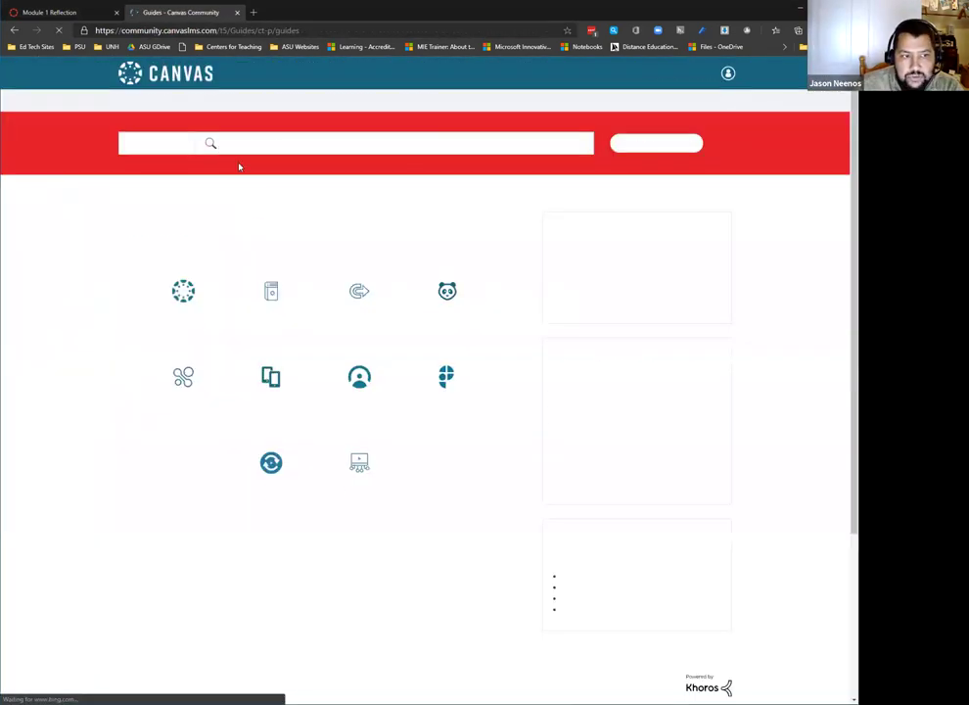
Open the Canvas guides, look over the Student Guide's table of contents, and open the Instructor Guide
click(188, 306)
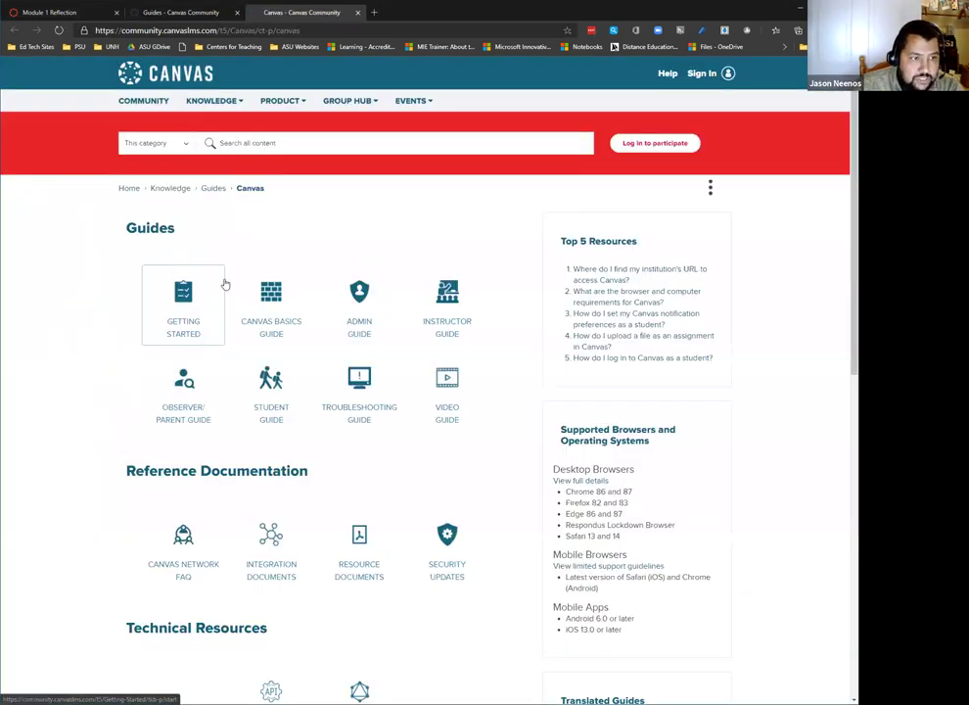
click(275, 389)
scroll(331, 188, down, 2)
scroll(262, 221, up, 2)
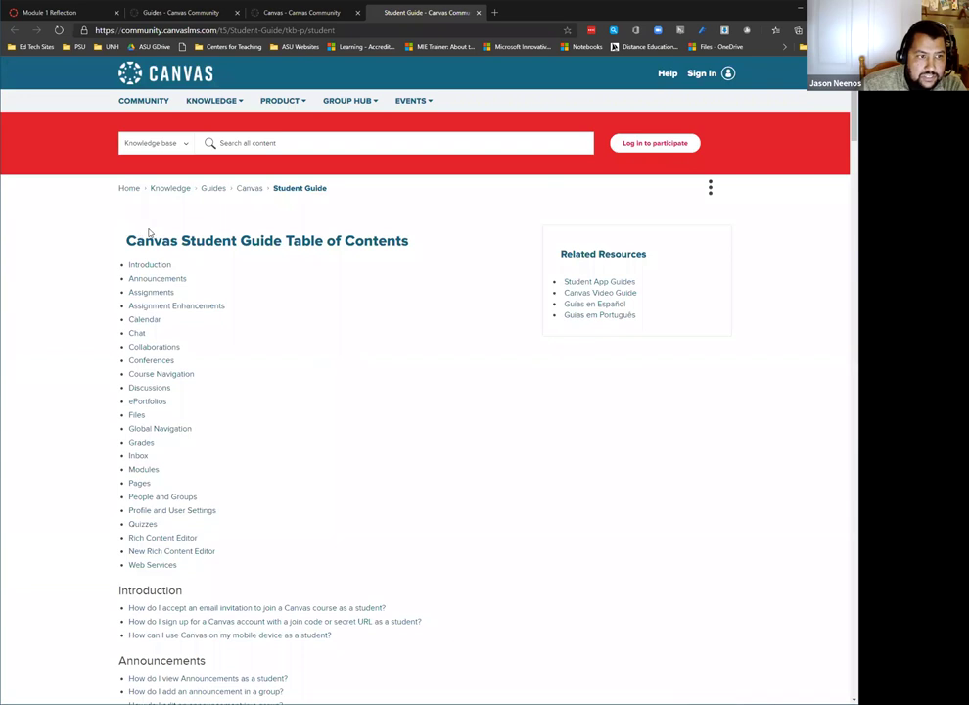
drag(123, 239, 434, 247)
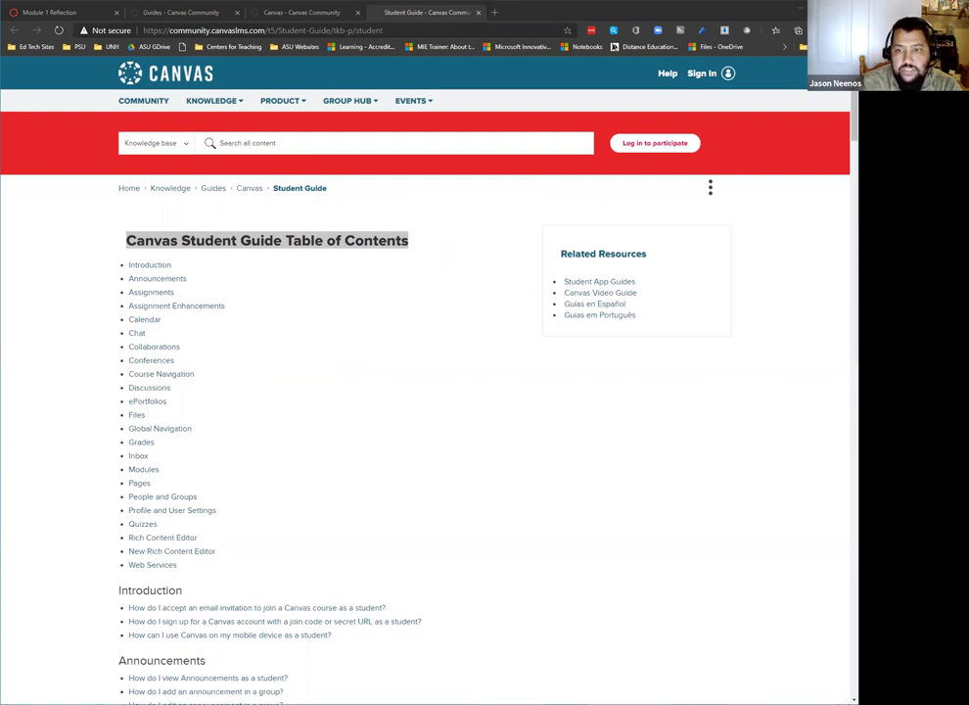
click(326, 14)
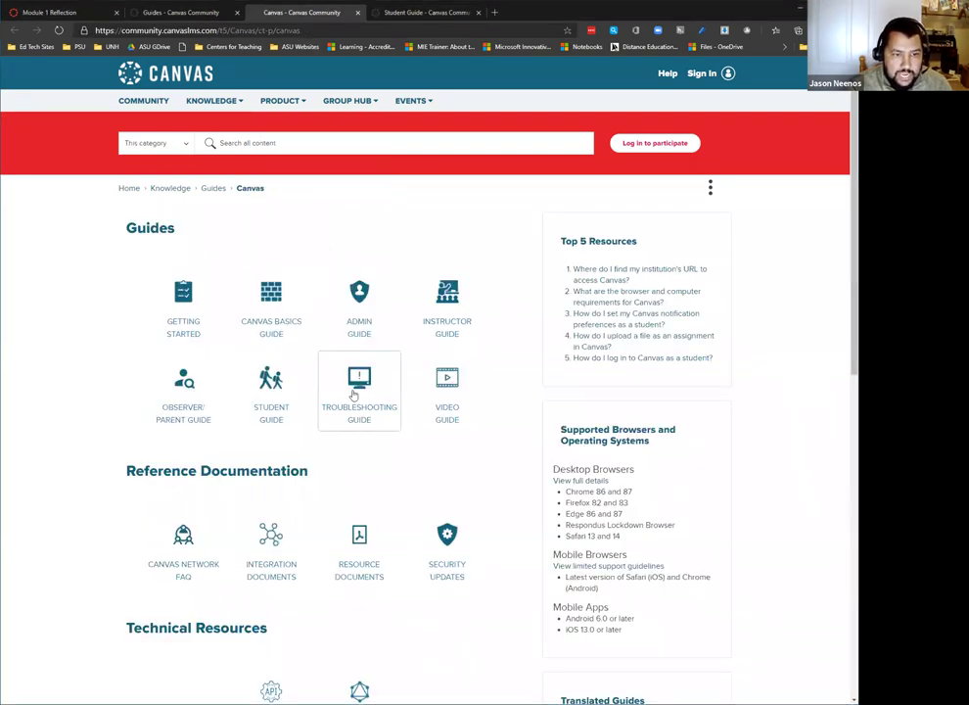
click(431, 320)
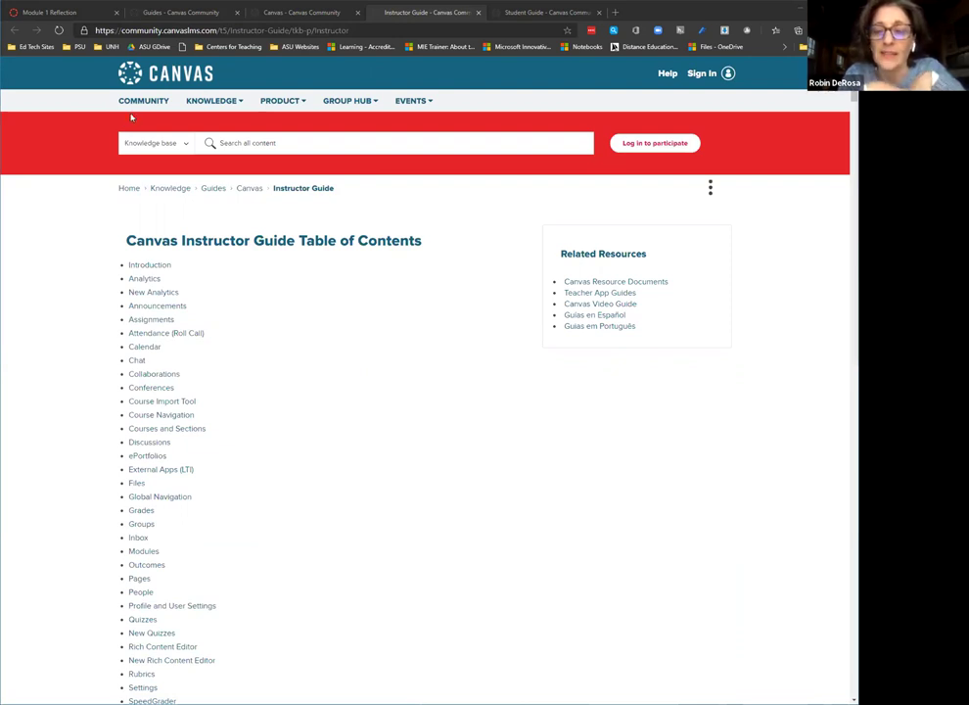
Open the bookmarked UNH page "Academic Technology Training: Upcoming Sessions", select its web address, and return to the Module 1 Reflection assignment
click(111, 46)
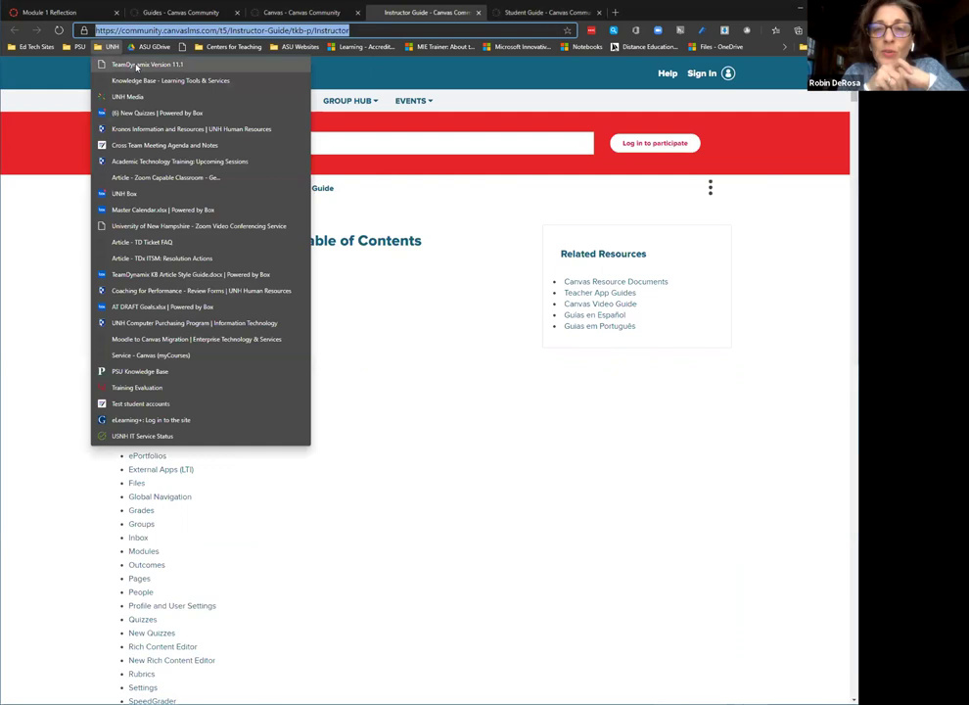
click(196, 161)
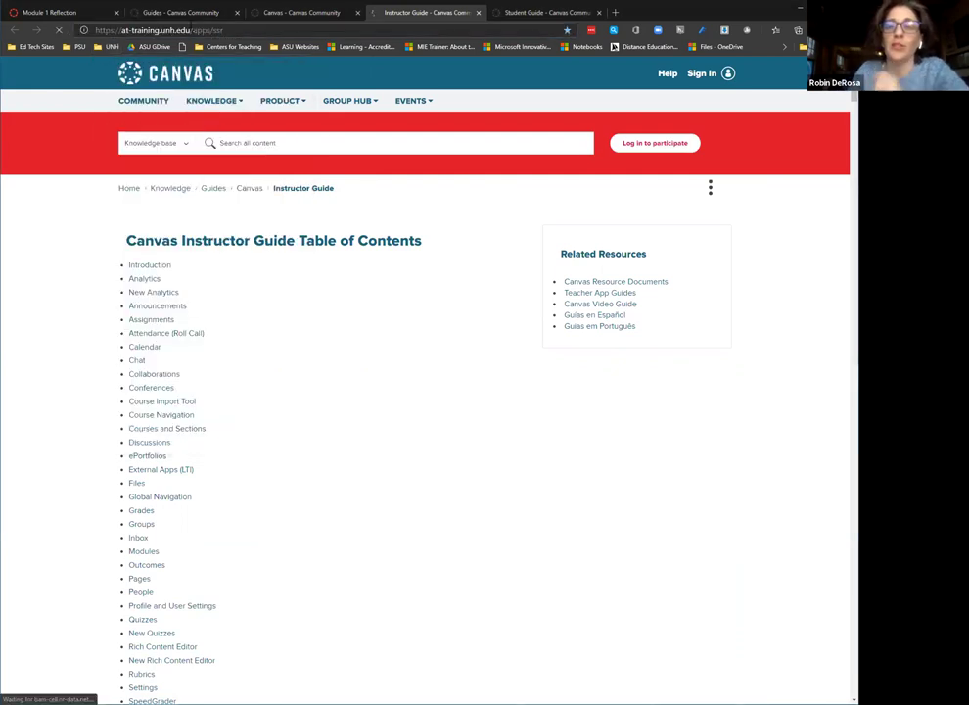
click(189, 31)
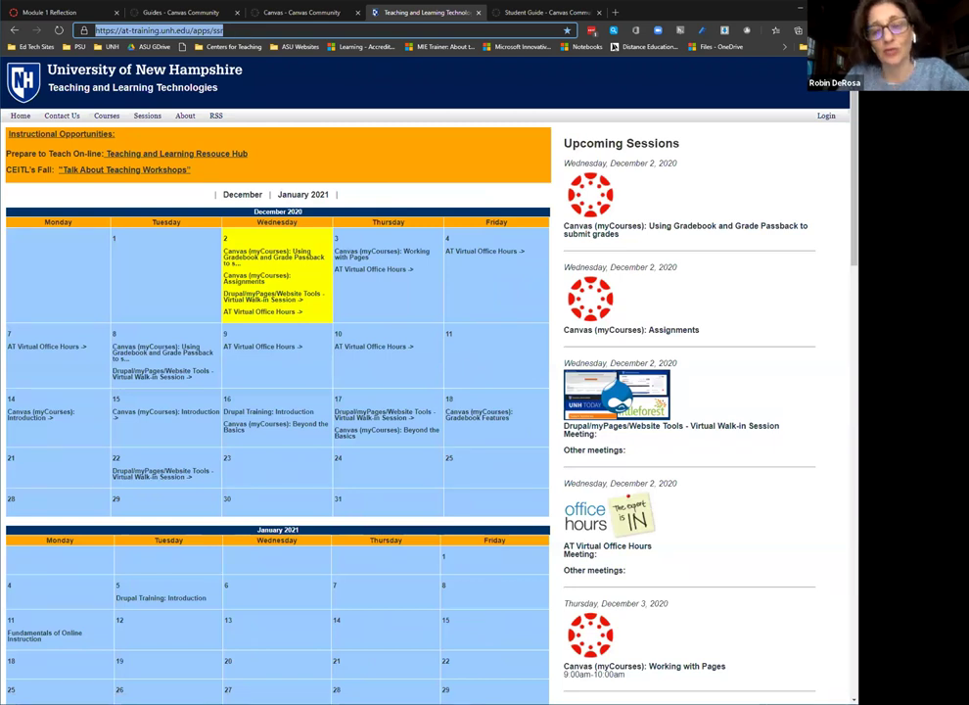
click(515, 115)
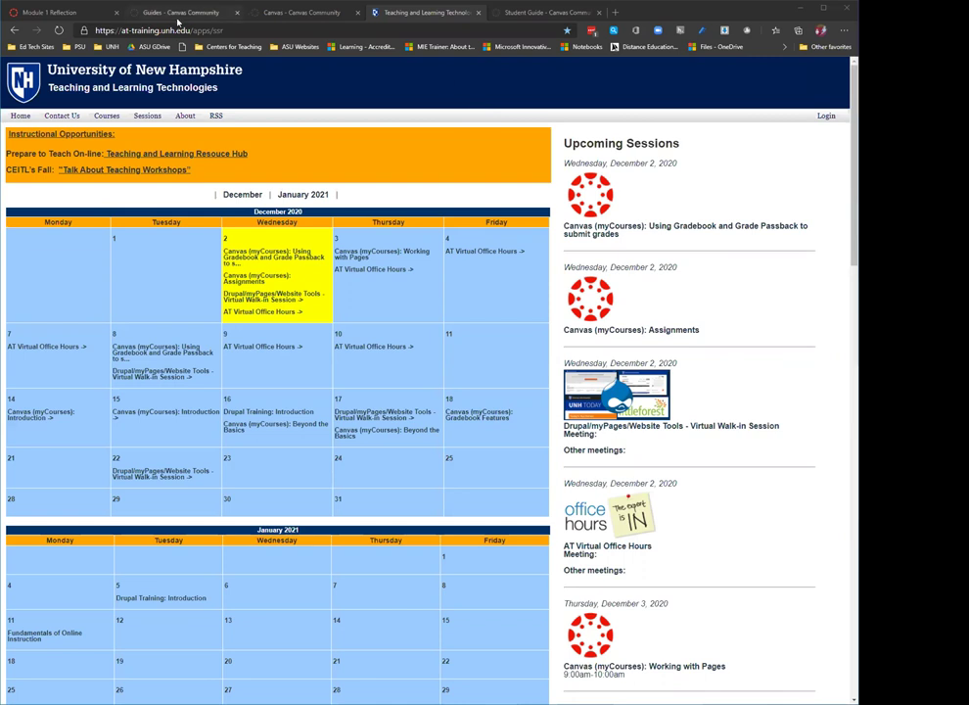
click(52, 12)
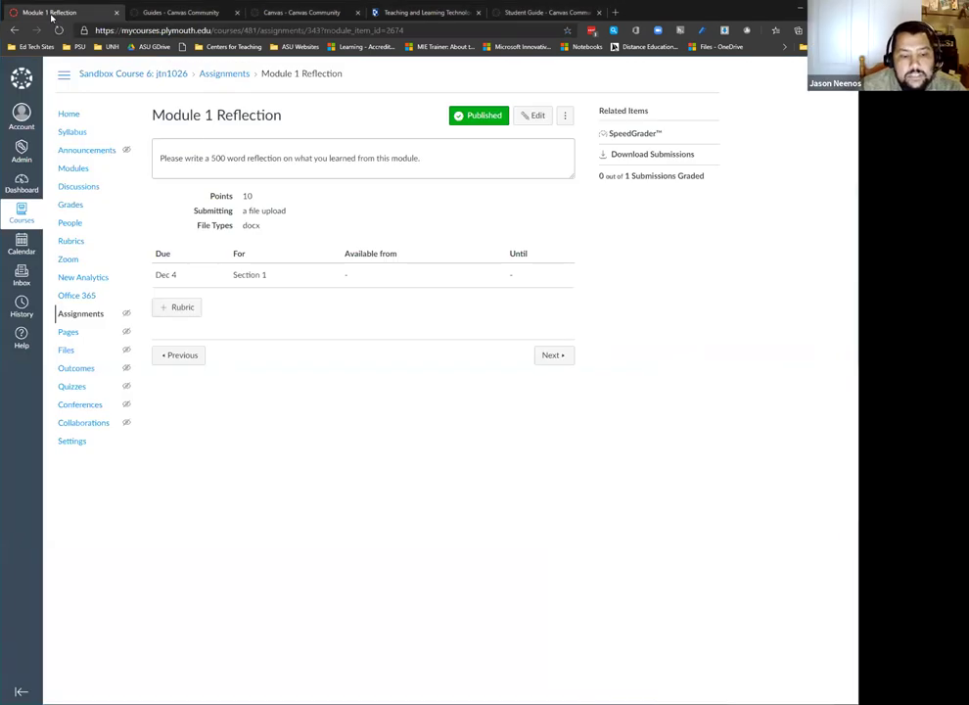